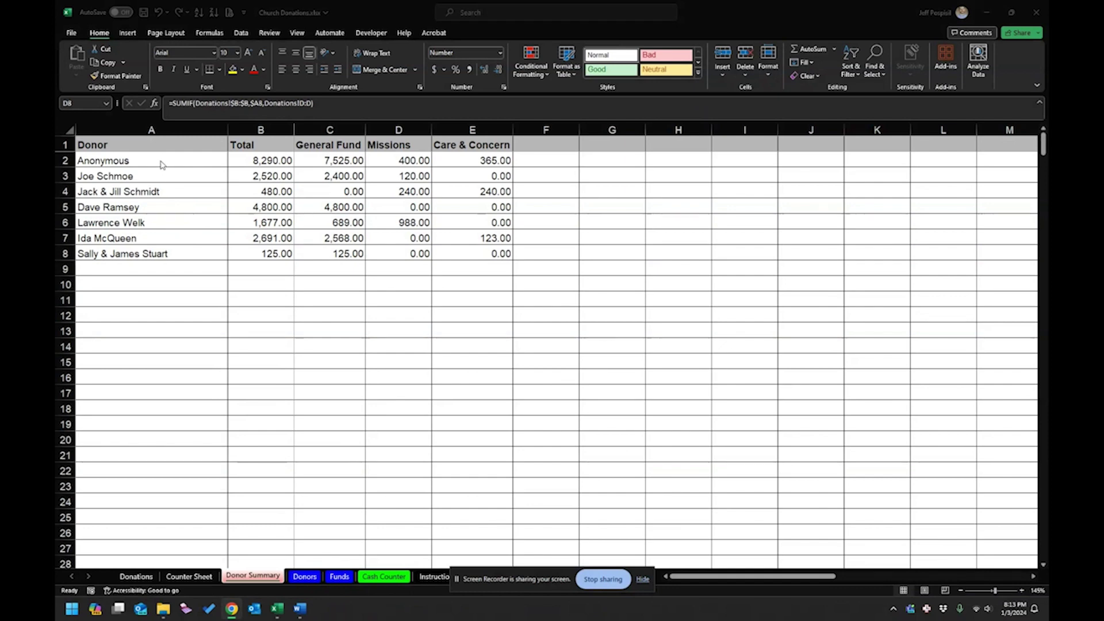
Review the donor names and the Total, General Fund, Missions and Care & Concern amounts in Excel.
{"action": "key", "text": "alt+Tab"}
{"action": "left_click_drag", "start_coordinate": [169, 161], "coordinate": [172, 268]}
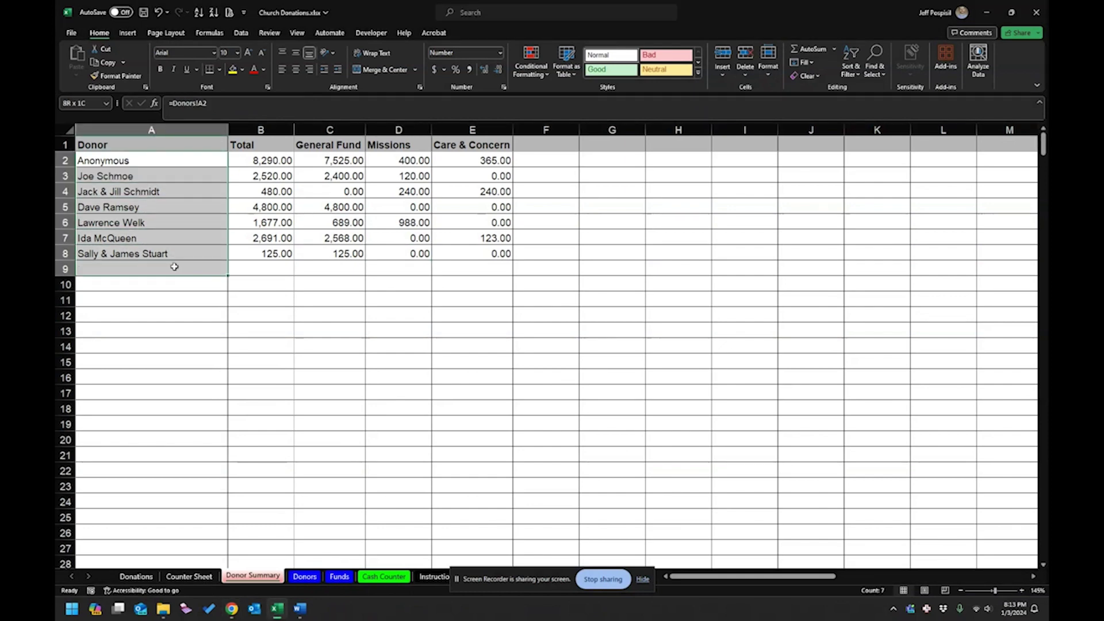
{"action": "left_click_drag", "start_coordinate": [195, 160], "coordinate": [170, 440]}
{"action": "left_click_drag", "start_coordinate": [198, 224], "coordinate": [182, 254]}
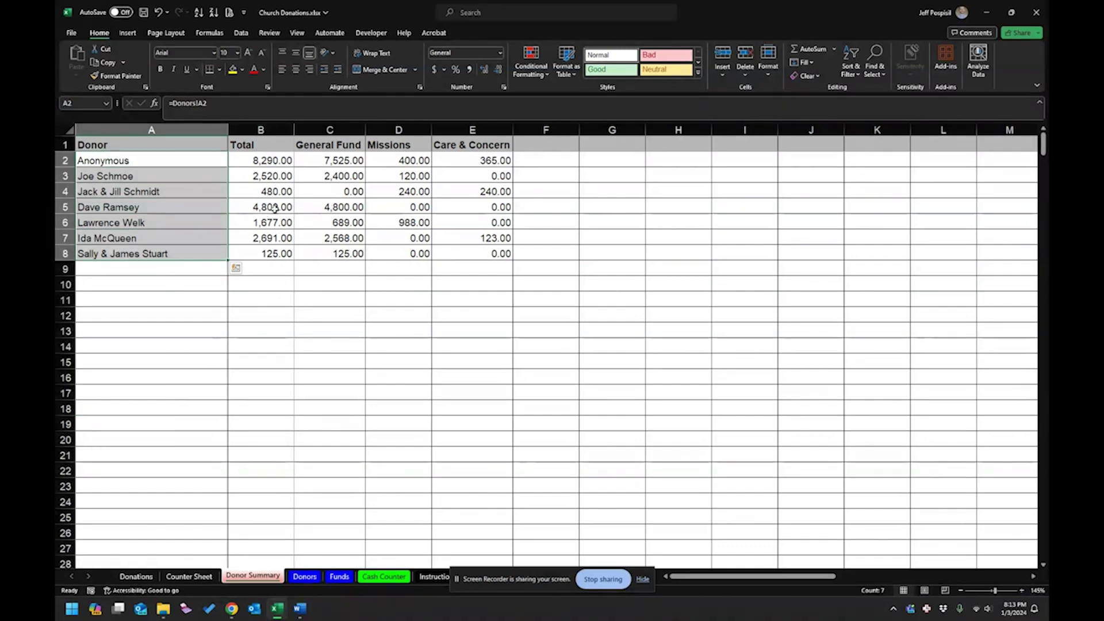
{"action": "left_click_drag", "start_coordinate": [281, 160], "coordinate": [285, 257]}
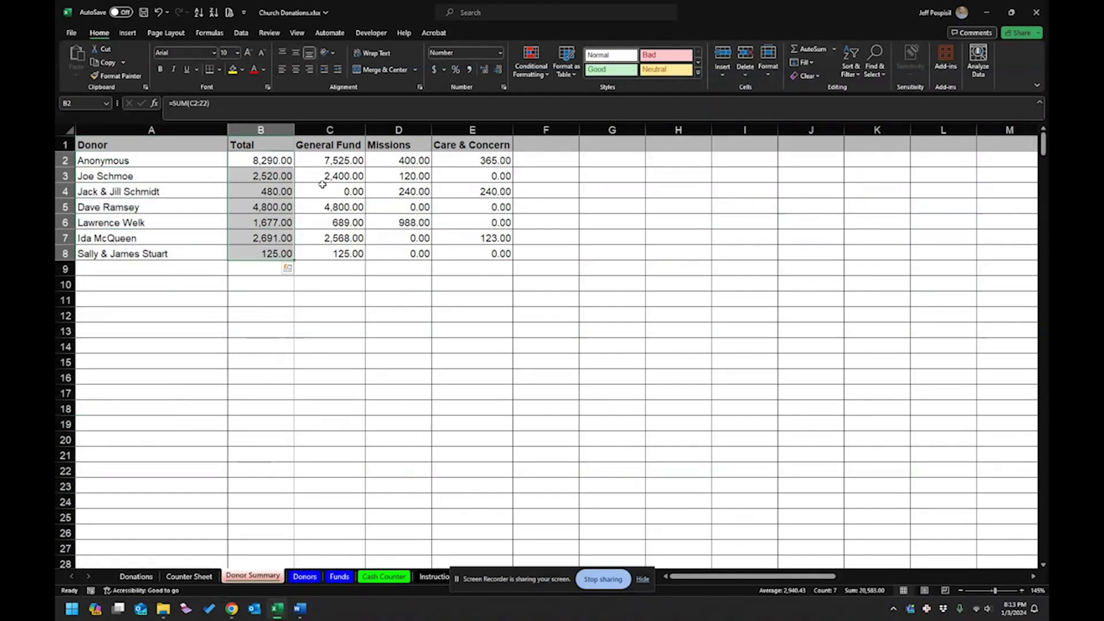
{"action": "left_click_drag", "start_coordinate": [335, 158], "coordinate": [346, 260]}
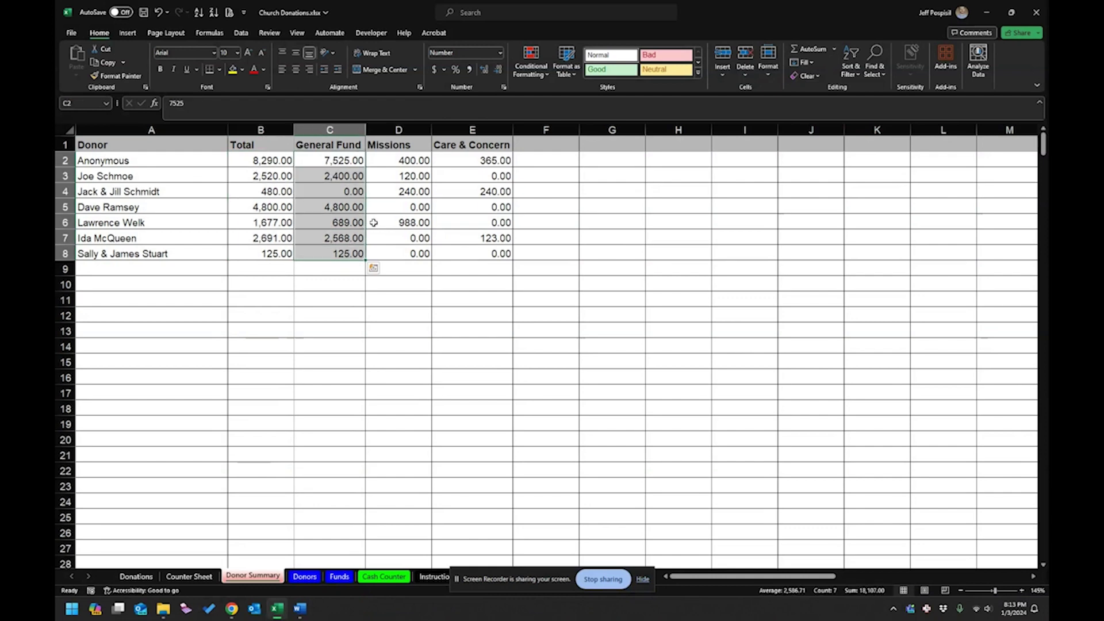
{"action": "left_click", "coordinate": [406, 164]}
{"action": "left_click_drag", "start_coordinate": [406, 172], "coordinate": [406, 256]}
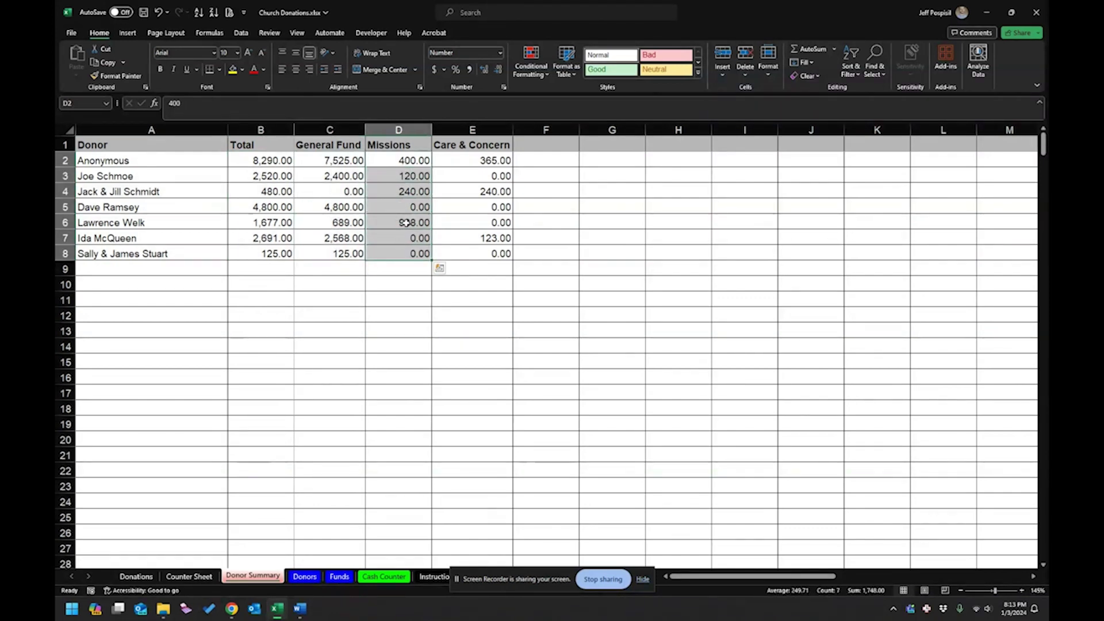
{"action": "left_click", "coordinate": [472, 163]}
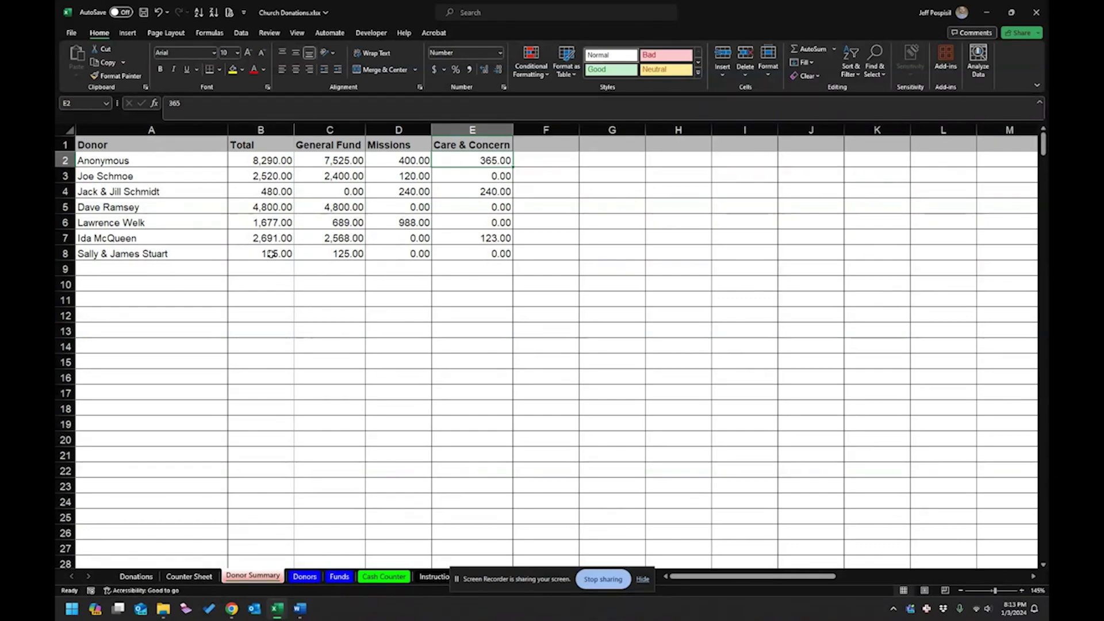
{"action": "left_click", "coordinate": [237, 299]}
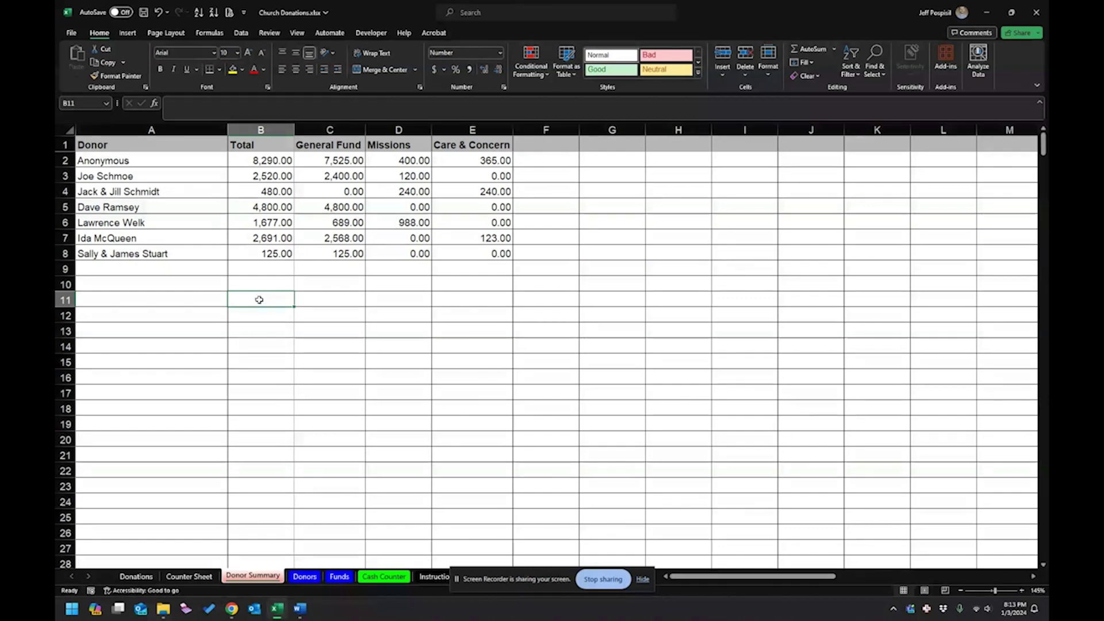
{"action": "left_click", "coordinate": [274, 176]}
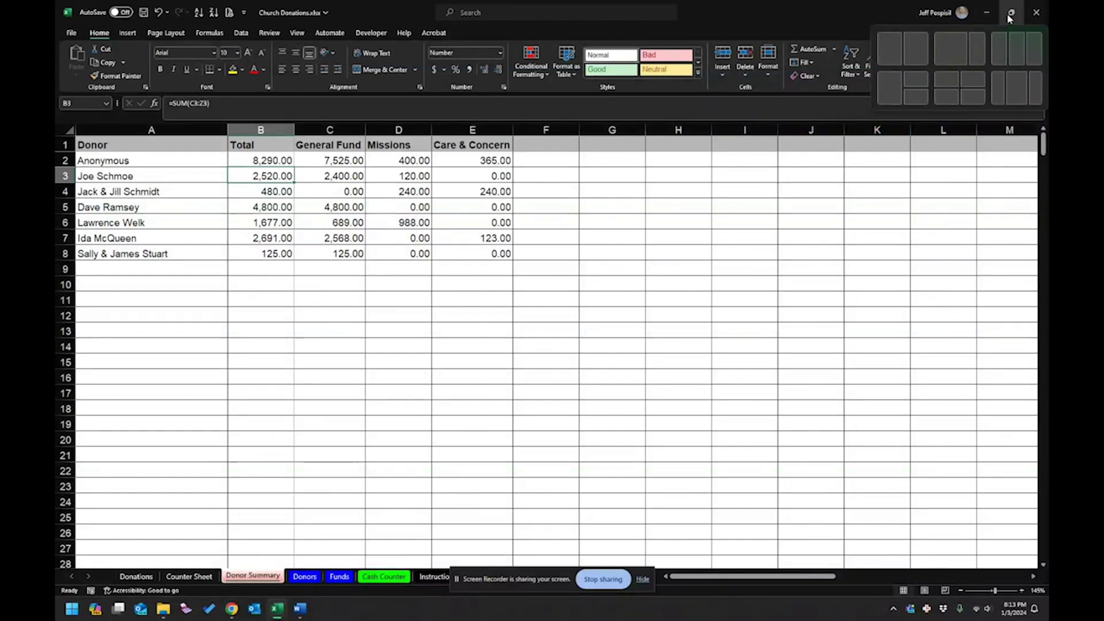
Snap Excel to the left half and Word to the right half, zooming Word to 140%.
{"action": "left_click", "coordinate": [1010, 18]}
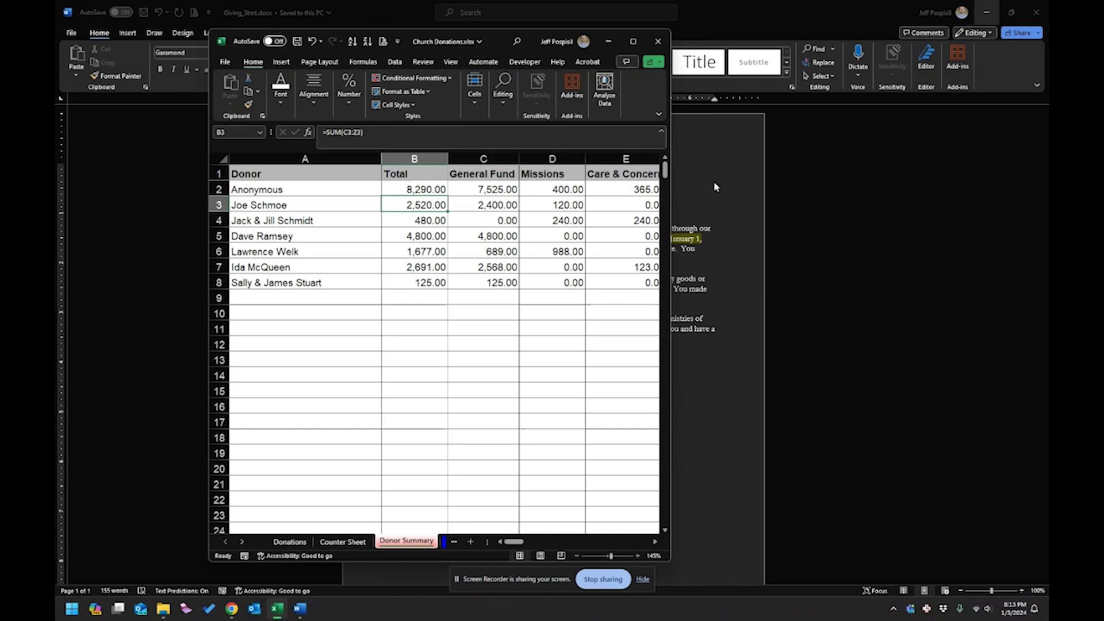
{"action": "mouse_move", "coordinate": [633, 42]}
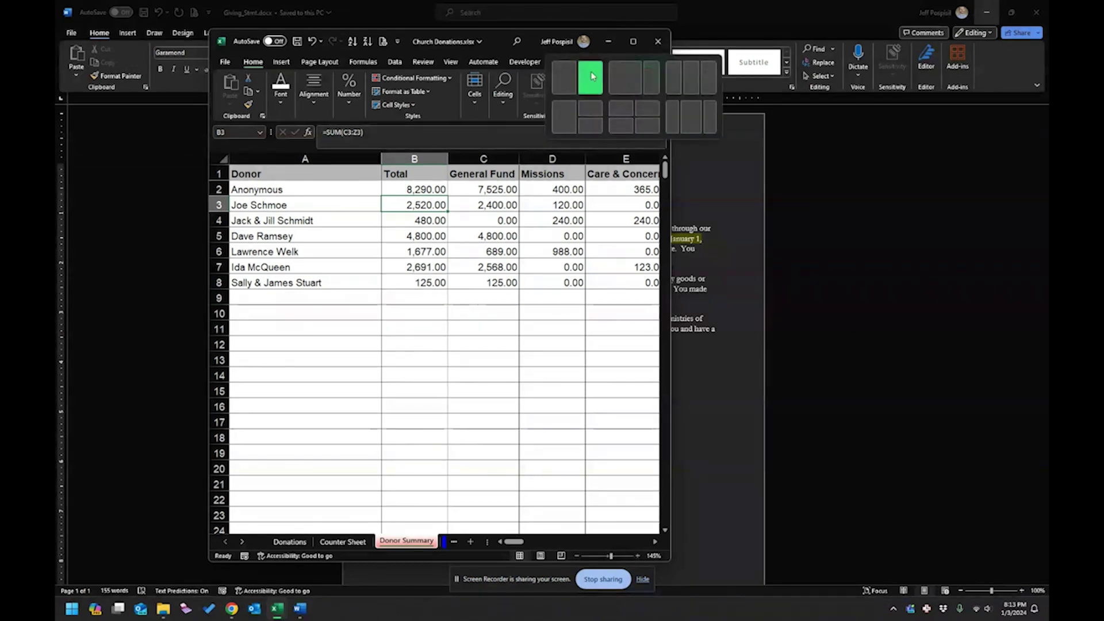
{"action": "left_click", "coordinate": [591, 77]}
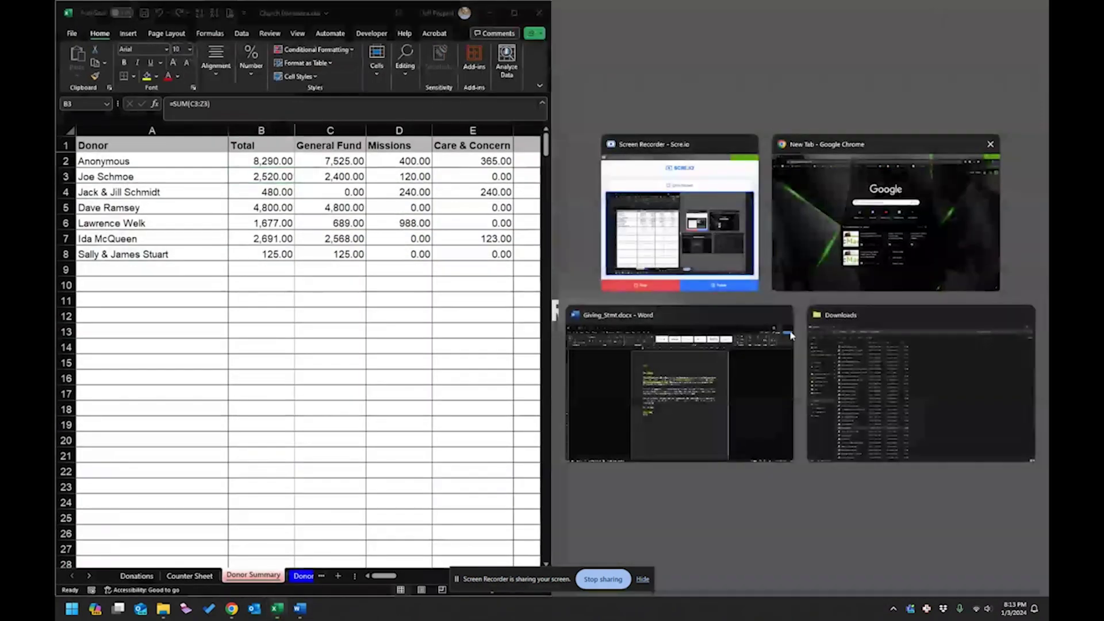
{"action": "left_click", "coordinate": [727, 380]}
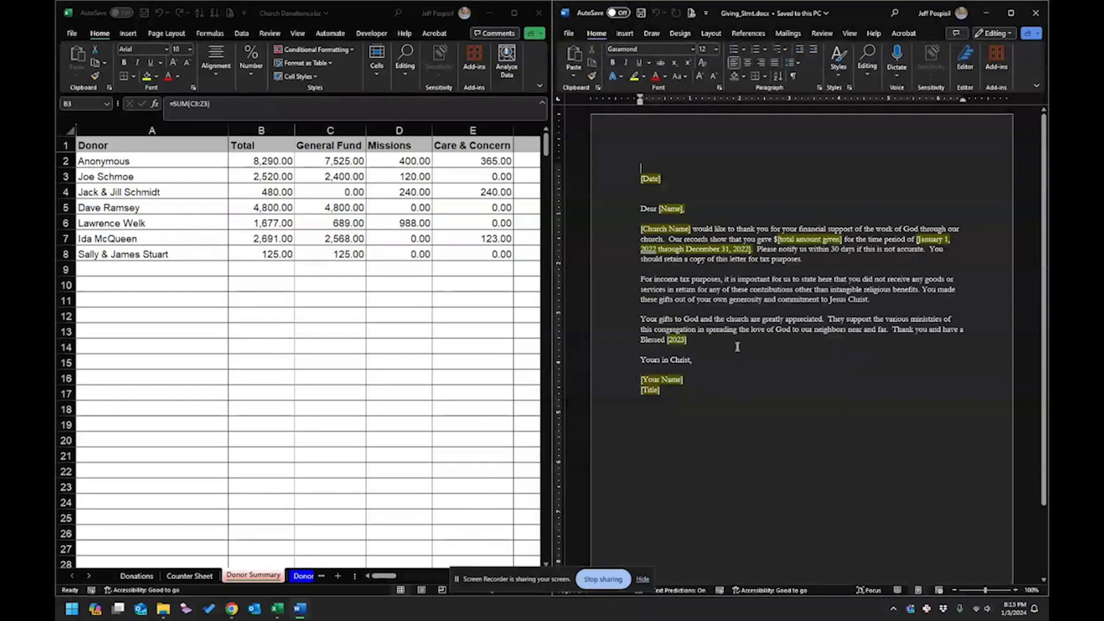
{"action": "scroll", "coordinate": [737, 347], "scroll_direction": "up", "scroll_amount": 4, "text": "ctrl"}
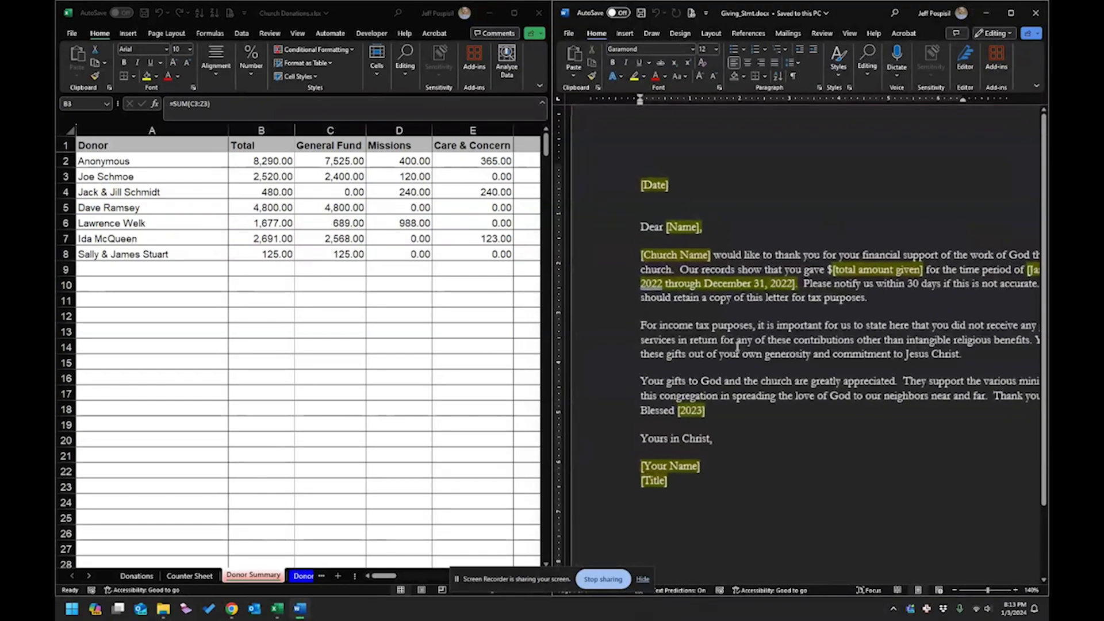
Check the letter in print preview, then put the cursor in the [Date] placeholder.
{"action": "left_click", "coordinate": [671, 184]}
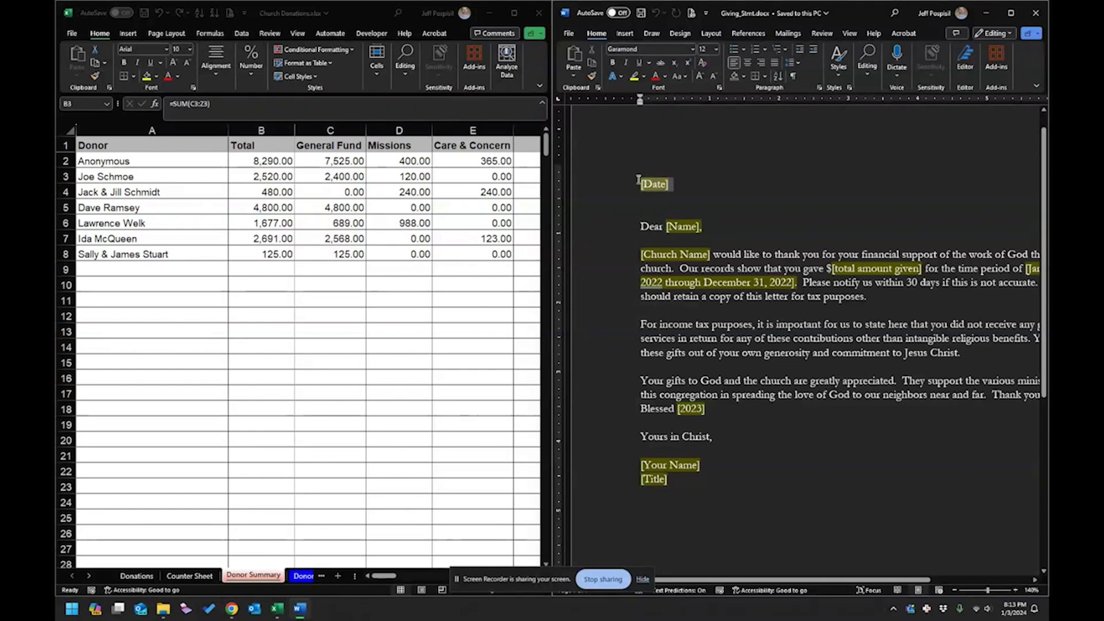
{"action": "left_click", "coordinate": [719, 198]}
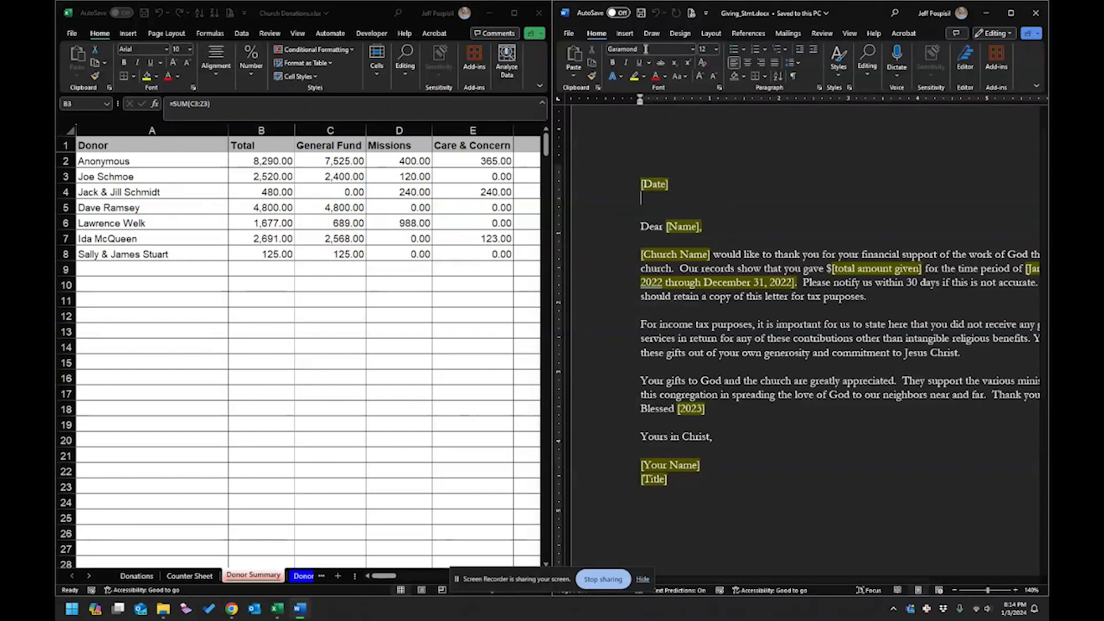
{"action": "left_click", "coordinate": [691, 12]}
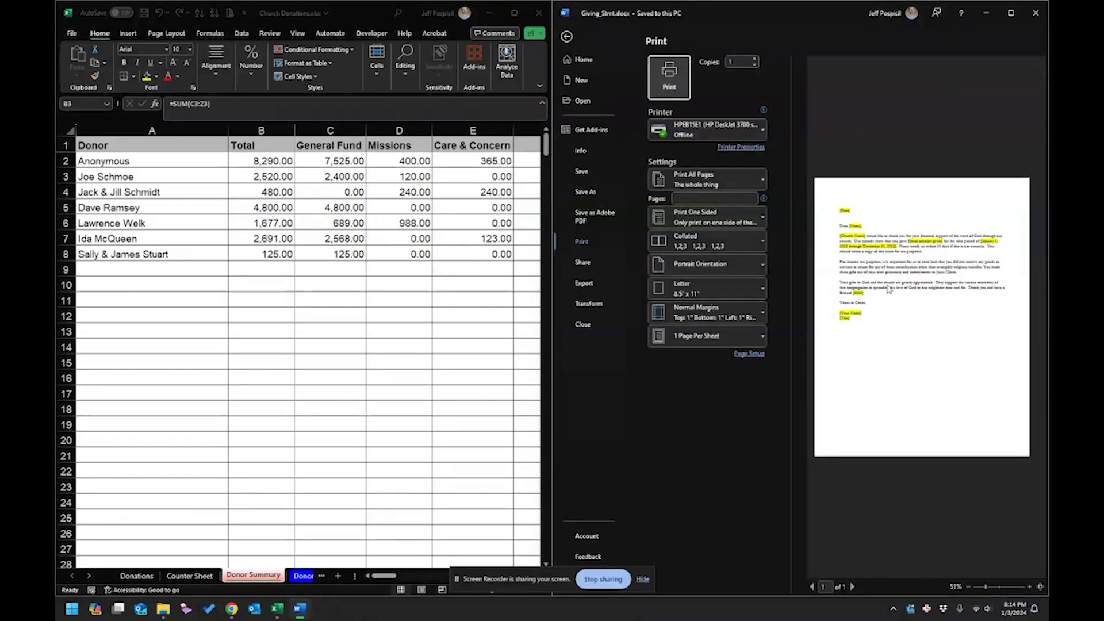
{"action": "left_click", "coordinate": [566, 36]}
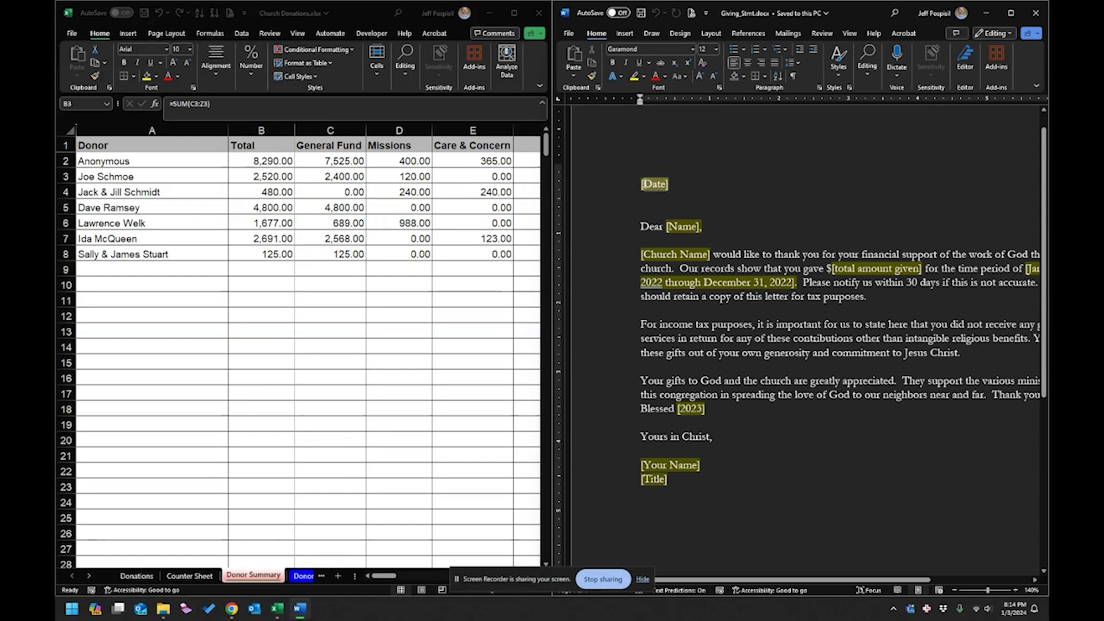
{"action": "left_click", "coordinate": [670, 184]}
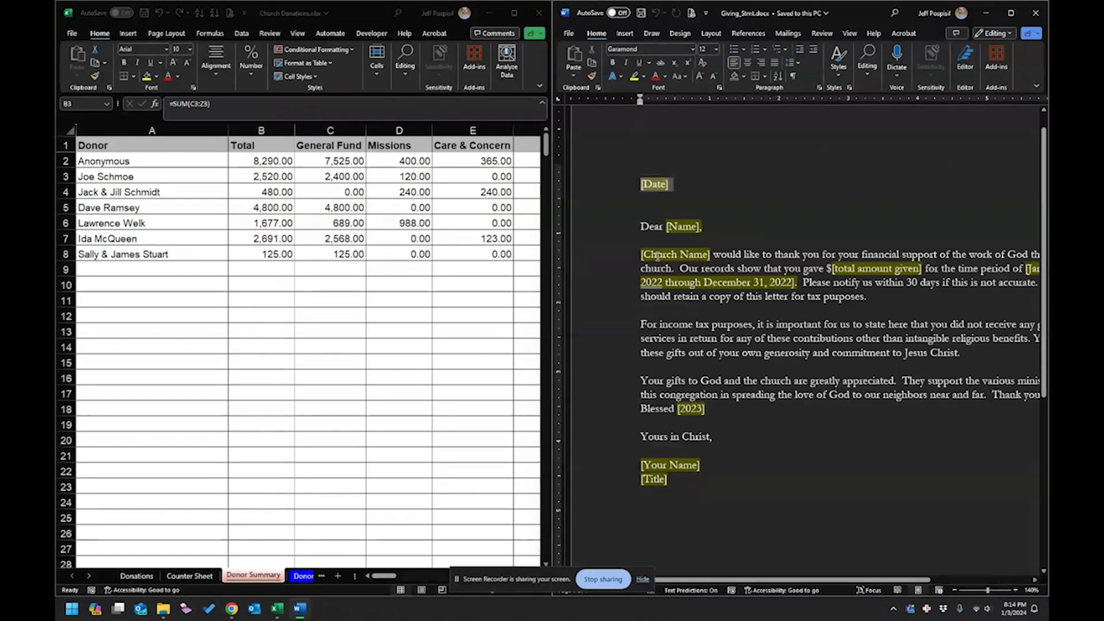
Fill the [Date] placeholder with January 3, 2024 using the AutoComplete suggestion.
{"action": "type", "text": "January "}
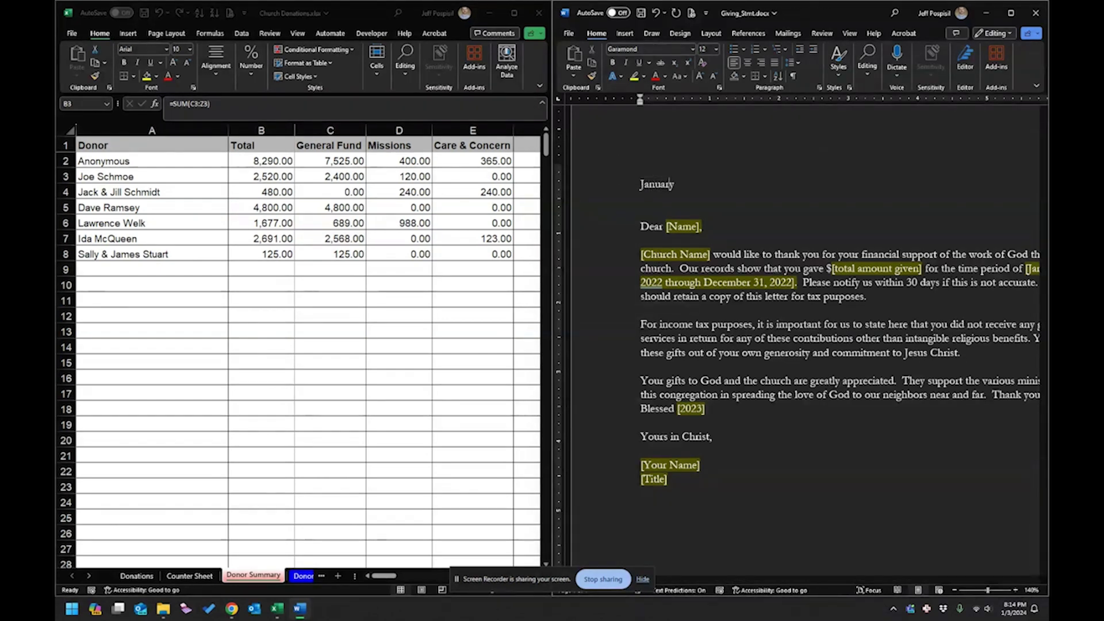
{"action": "type", "text": "3, "}
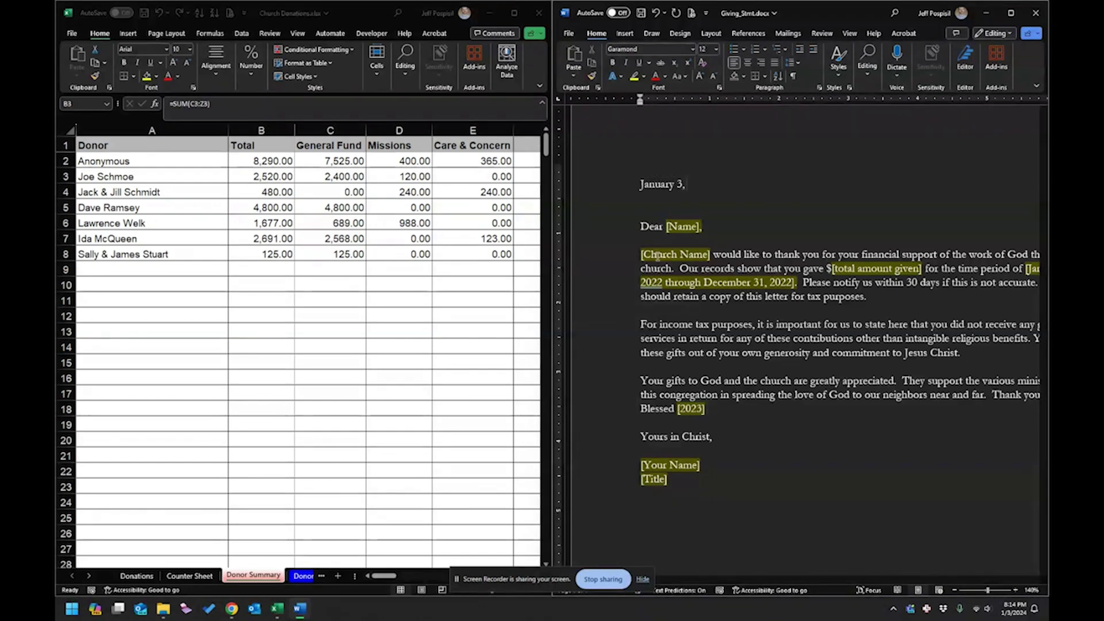
{"action": "type", "text": "2024"}
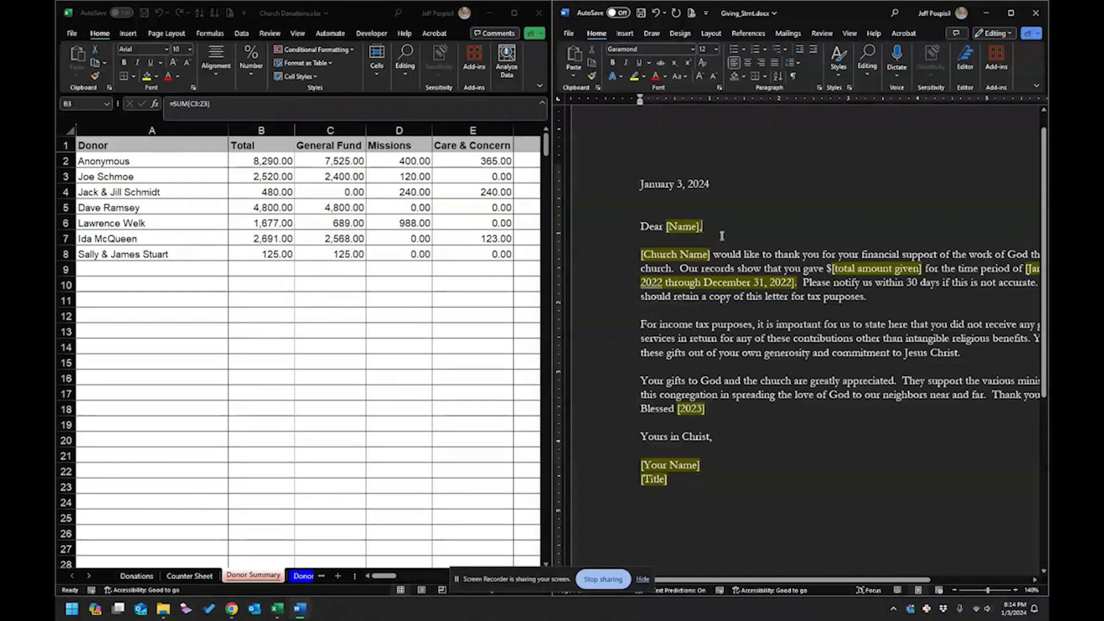
{"action": "scroll", "coordinate": [721, 235], "scroll_direction": "up", "scroll_amount": 1}
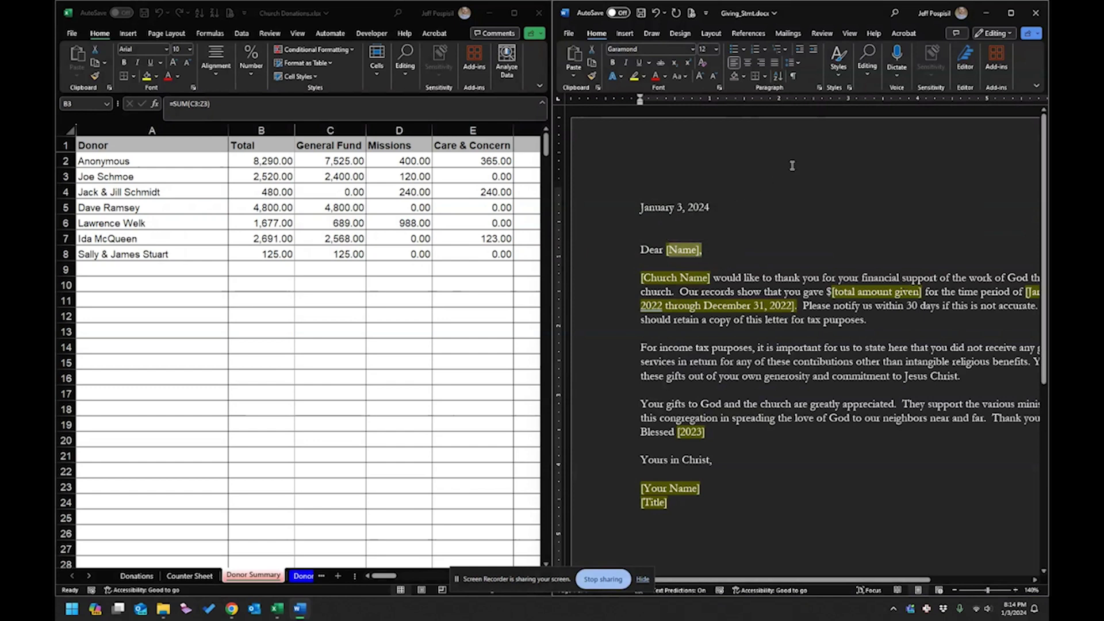
Set the mail merge document type to Letters.
{"action": "left_click", "coordinate": [788, 35]}
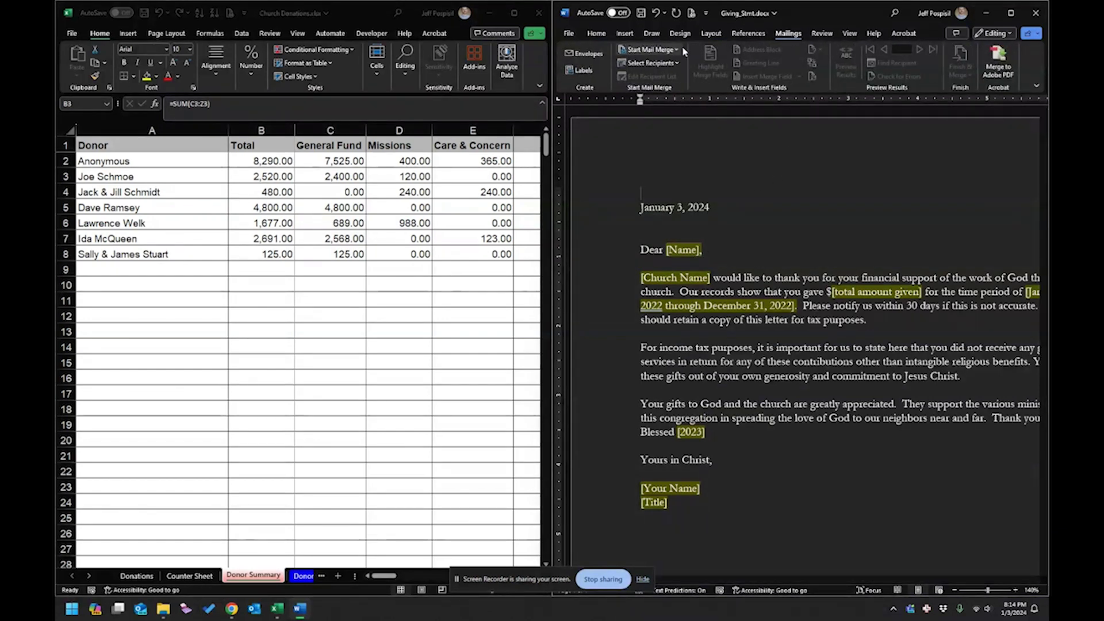
{"action": "left_click", "coordinate": [649, 49]}
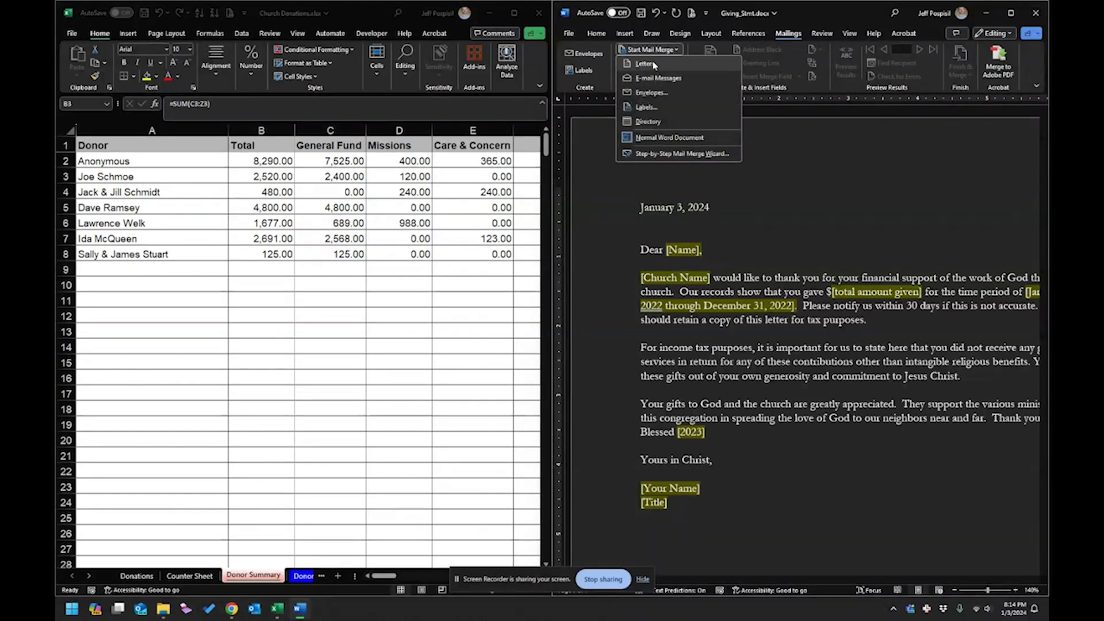
{"action": "left_click", "coordinate": [652, 64]}
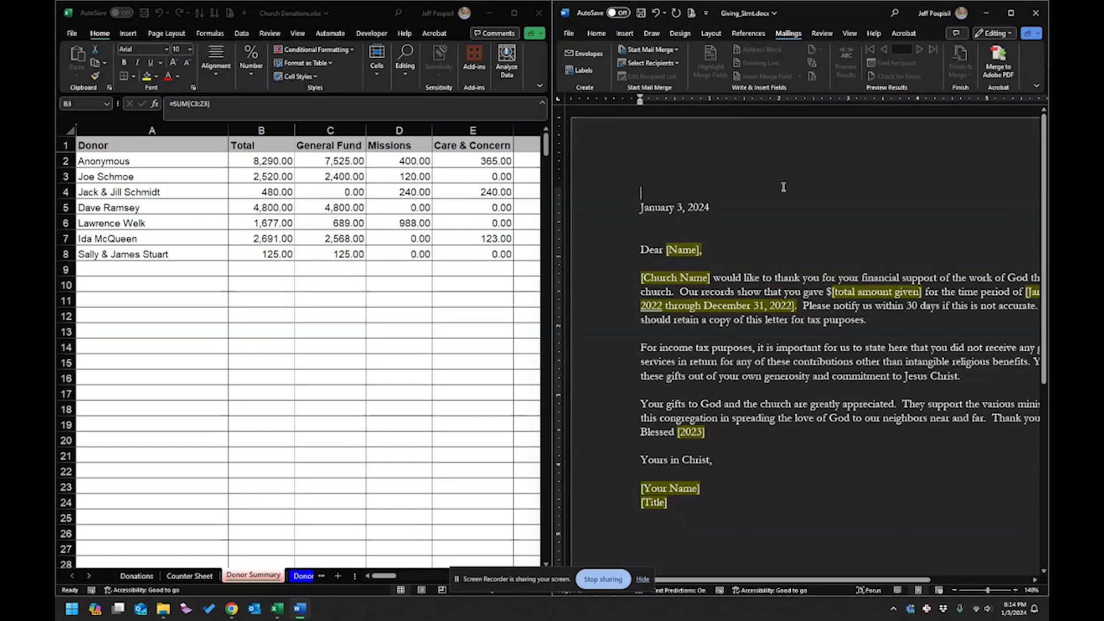
Use Church Donations.xlsx from Downloads, table Donor Summary$, as the existing recipient list.
{"action": "left_click", "coordinate": [665, 64]}
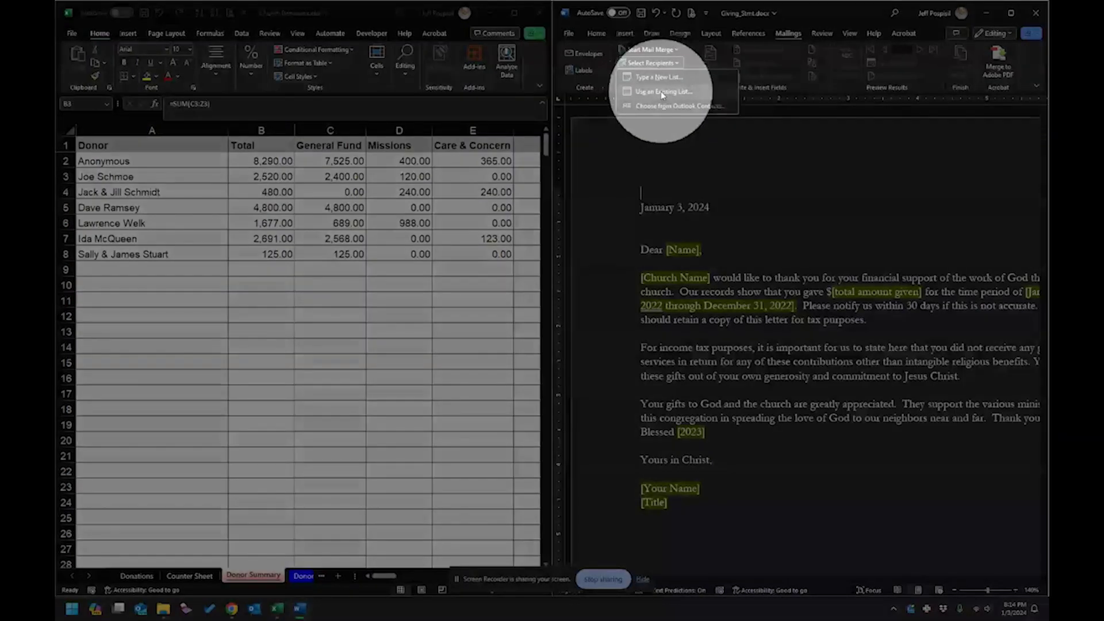
{"action": "left_click", "coordinate": [661, 92]}
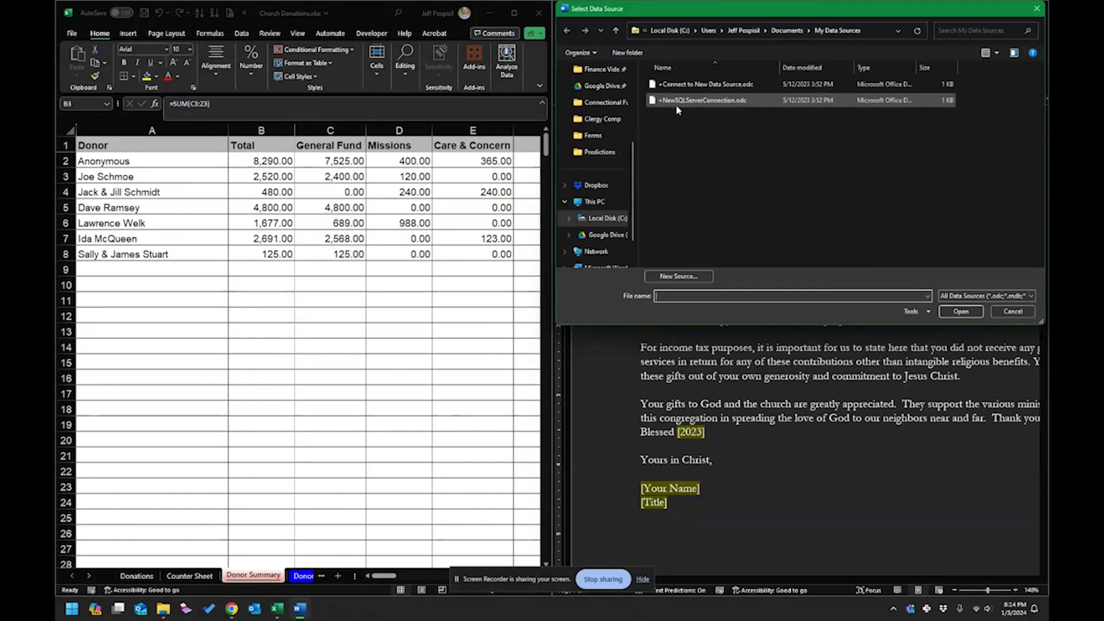
{"action": "scroll", "coordinate": [609, 195], "scroll_direction": "up", "scroll_amount": 3}
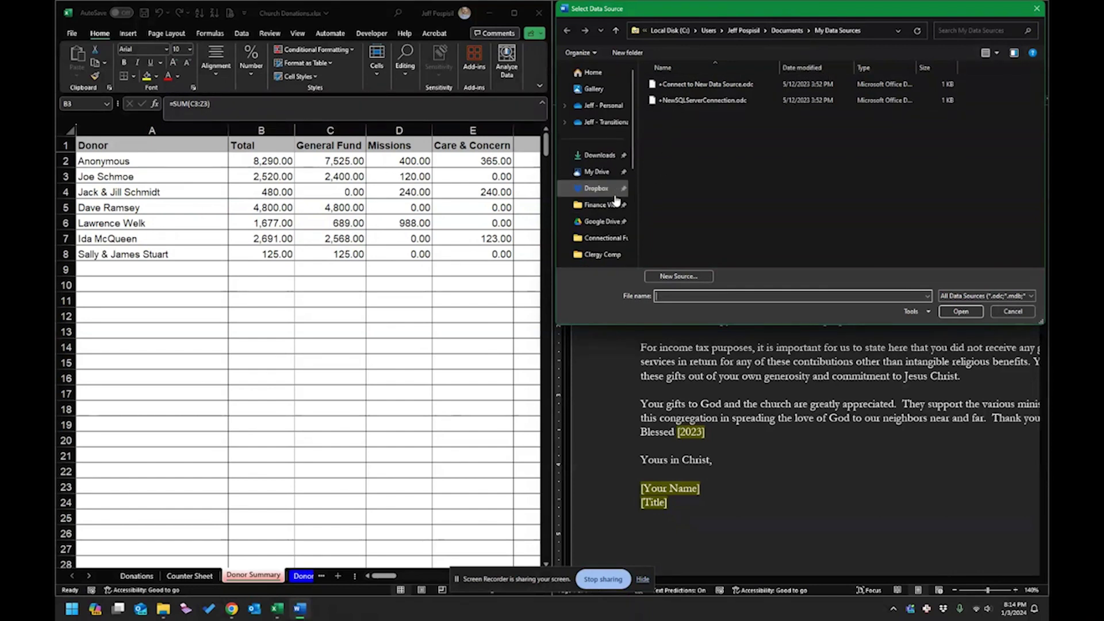
{"action": "left_click", "coordinate": [591, 161]}
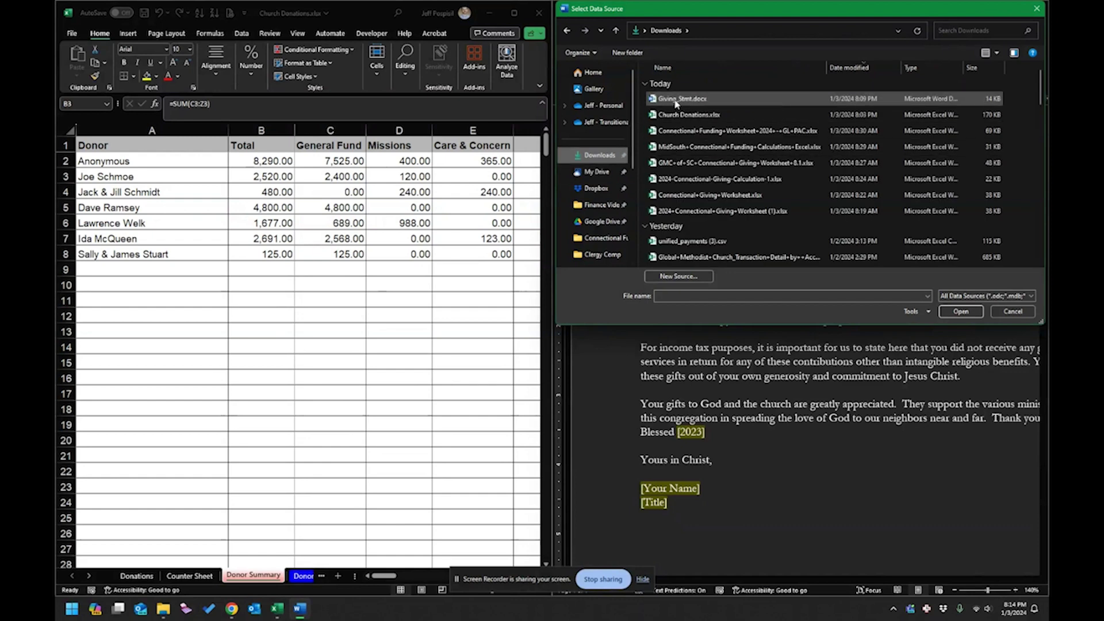
{"action": "double_click", "coordinate": [675, 117]}
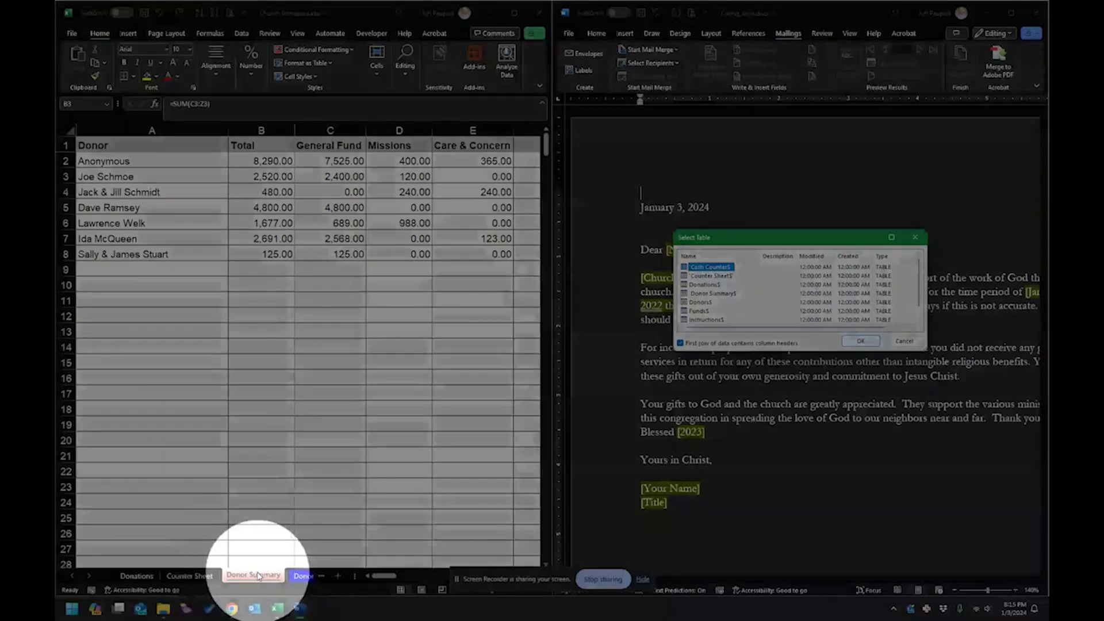
{"action": "double_click", "coordinate": [721, 294]}
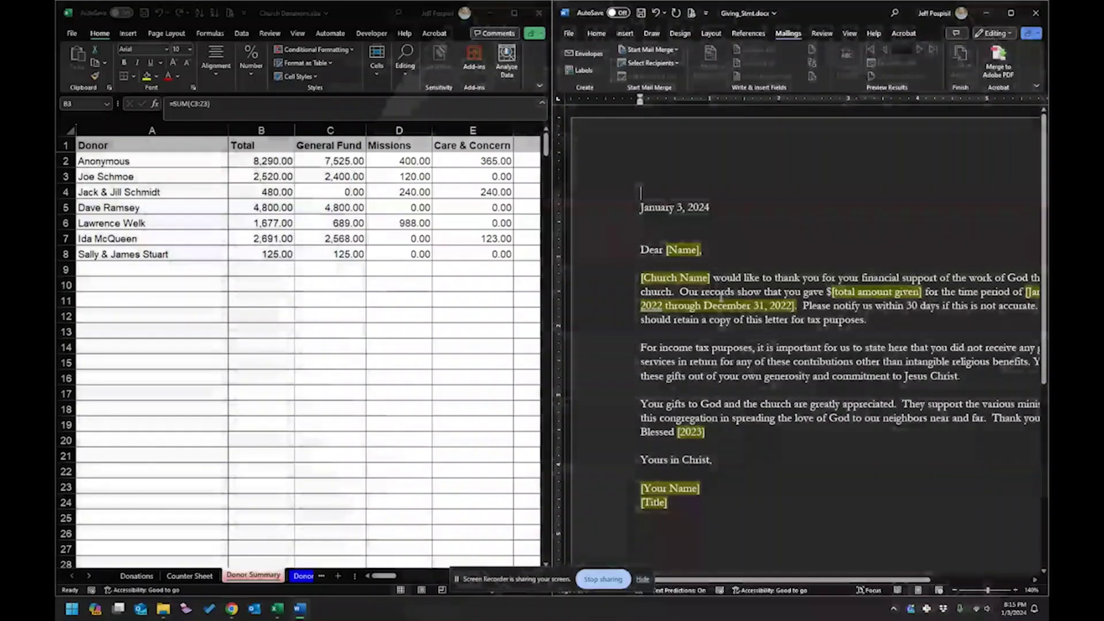
Reselect Church Donations.xlsx in Downloads and confirm the Donor Summary$ sheet as recipients.
{"action": "left_click", "coordinate": [661, 62]}
{"action": "left_click", "coordinate": [675, 92]}
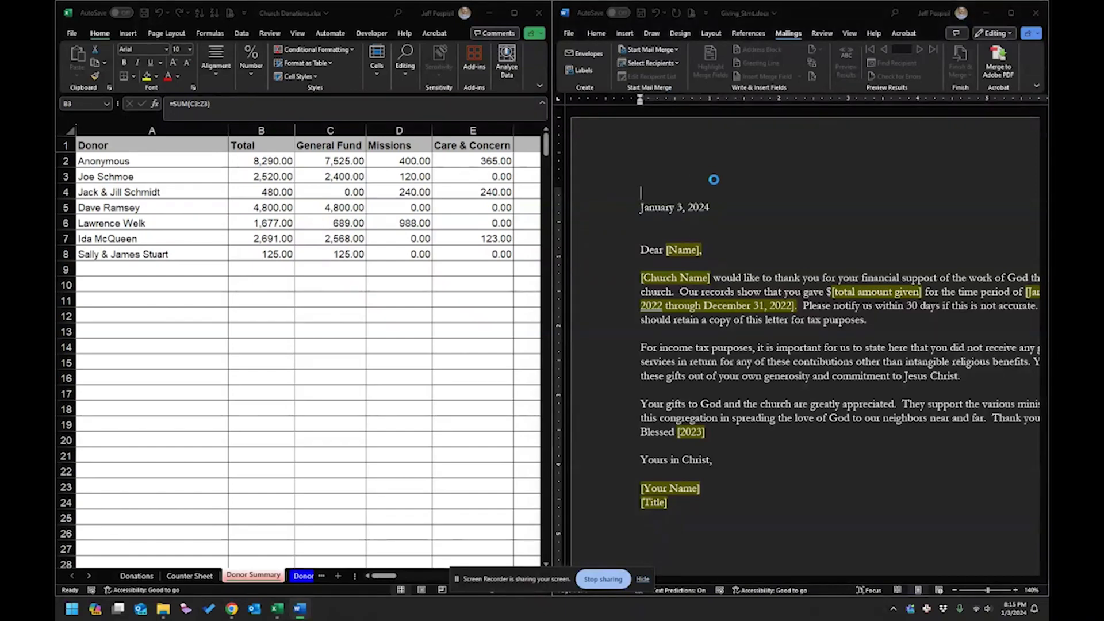
{"action": "scroll", "coordinate": [596, 141], "scroll_direction": "up", "scroll_amount": 5}
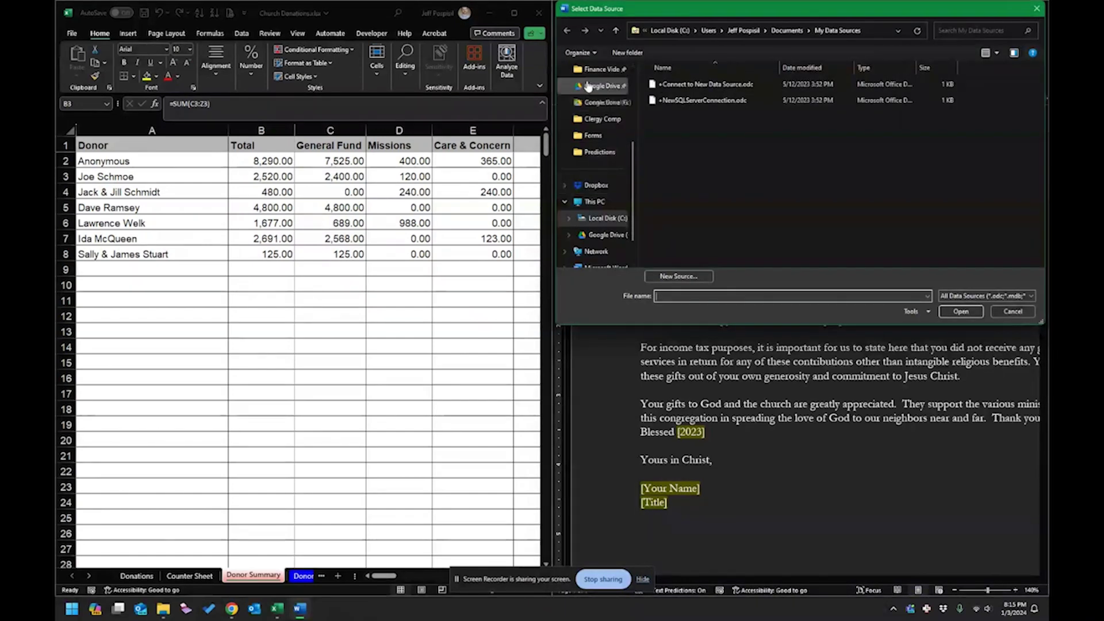
{"action": "left_click", "coordinate": [599, 155]}
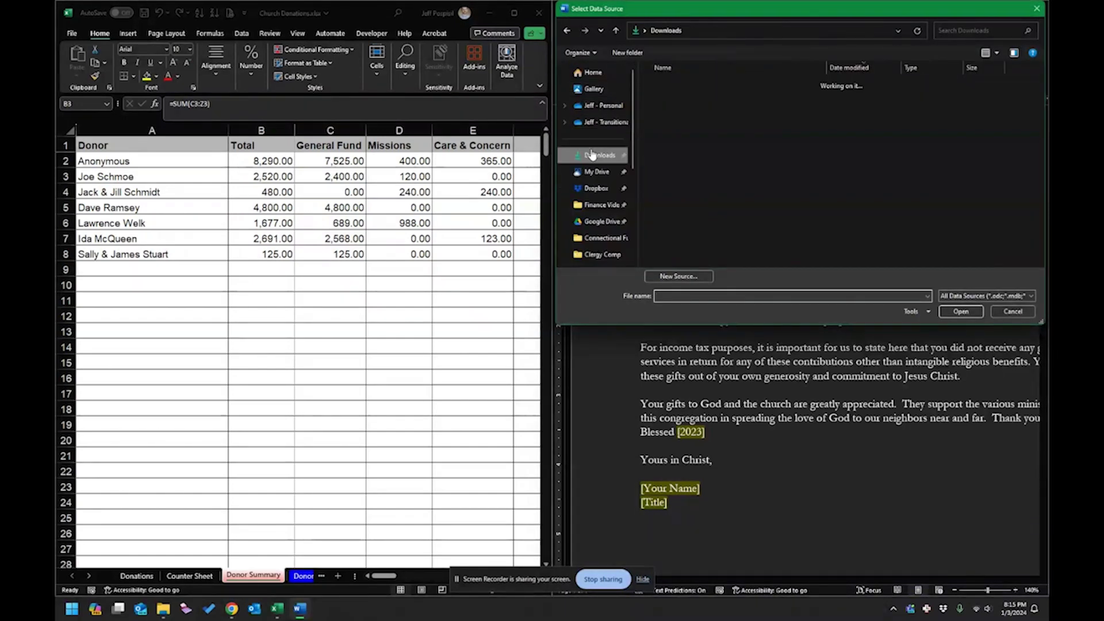
{"action": "double_click", "coordinate": [688, 114]}
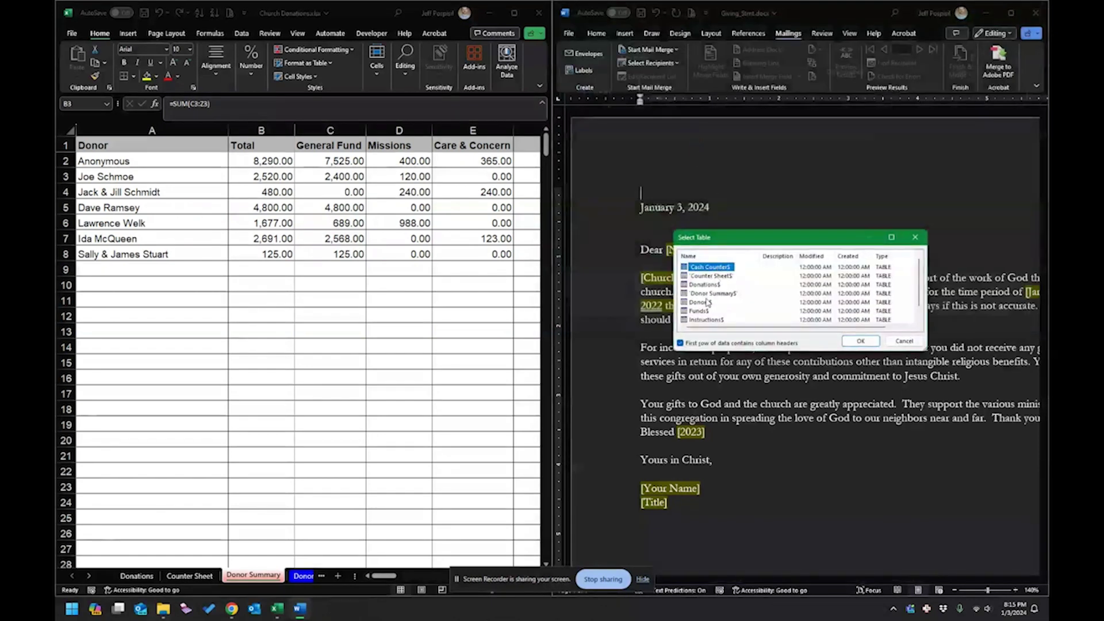
{"action": "left_click", "coordinate": [706, 295]}
{"action": "double_click", "coordinate": [706, 295]}
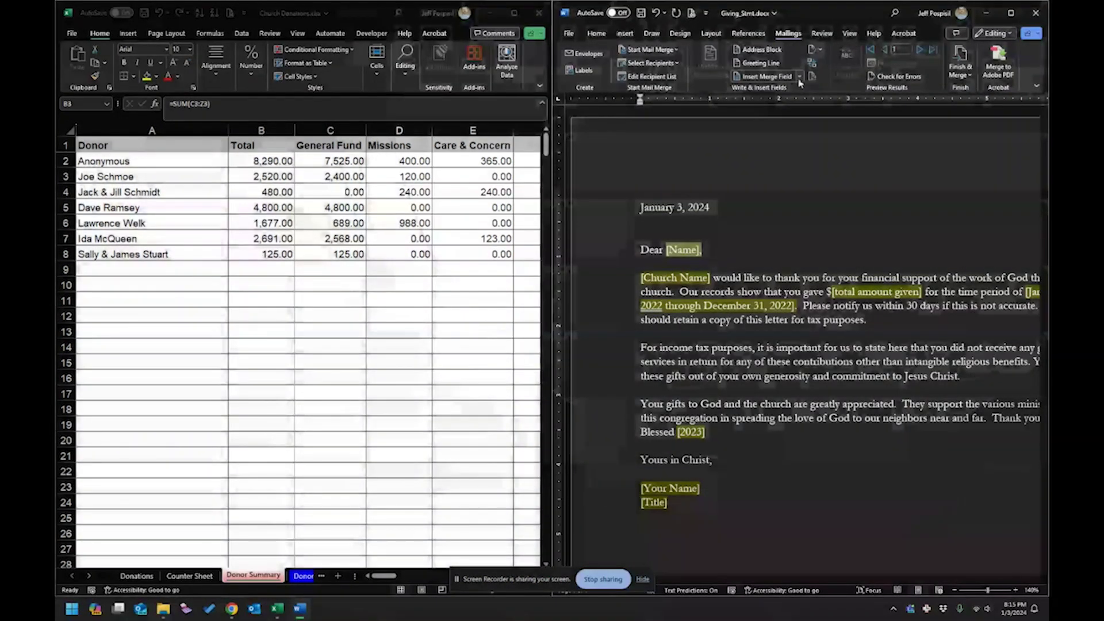
{"action": "left_click", "coordinate": [799, 81]}
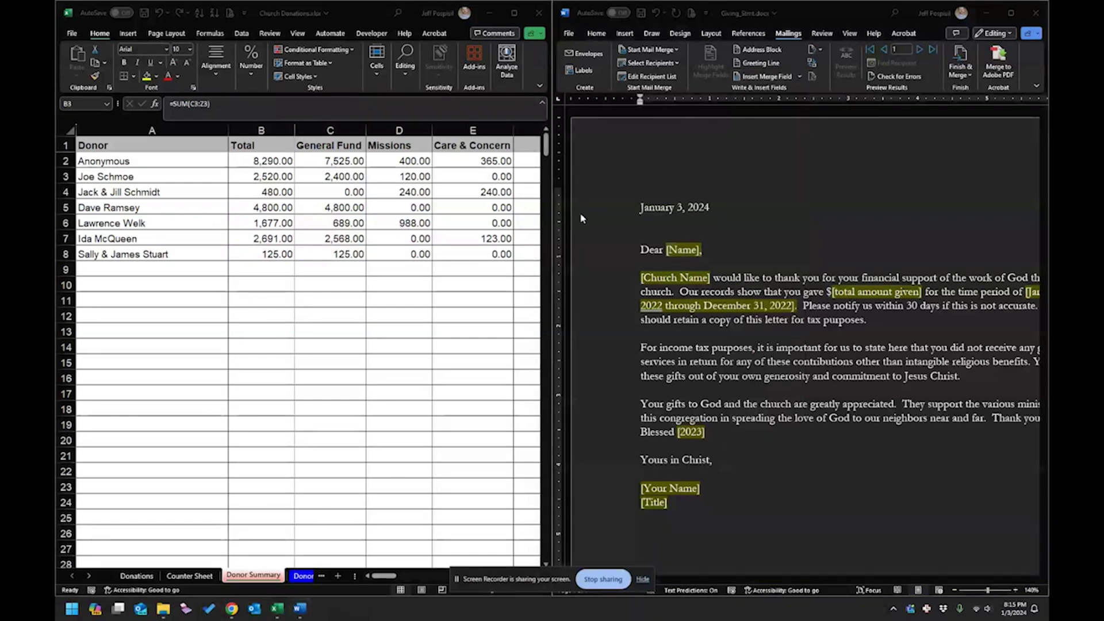
Insert the Donor merge field after Dear and set its highlight to No Color.
{"action": "left_click", "coordinate": [798, 76]}
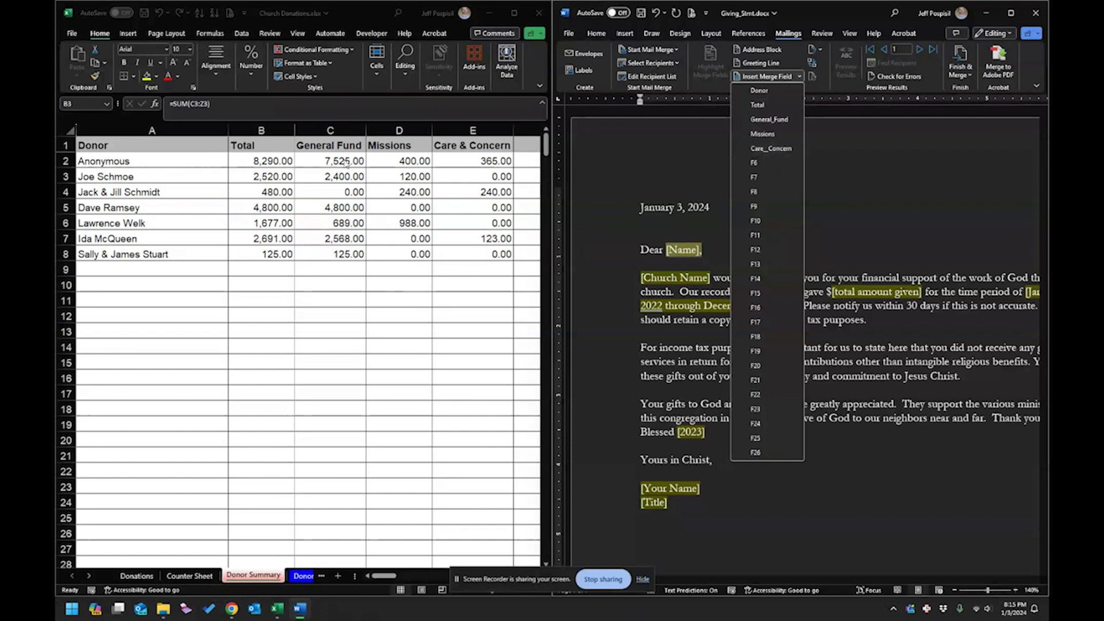
{"action": "left_click", "coordinate": [760, 93]}
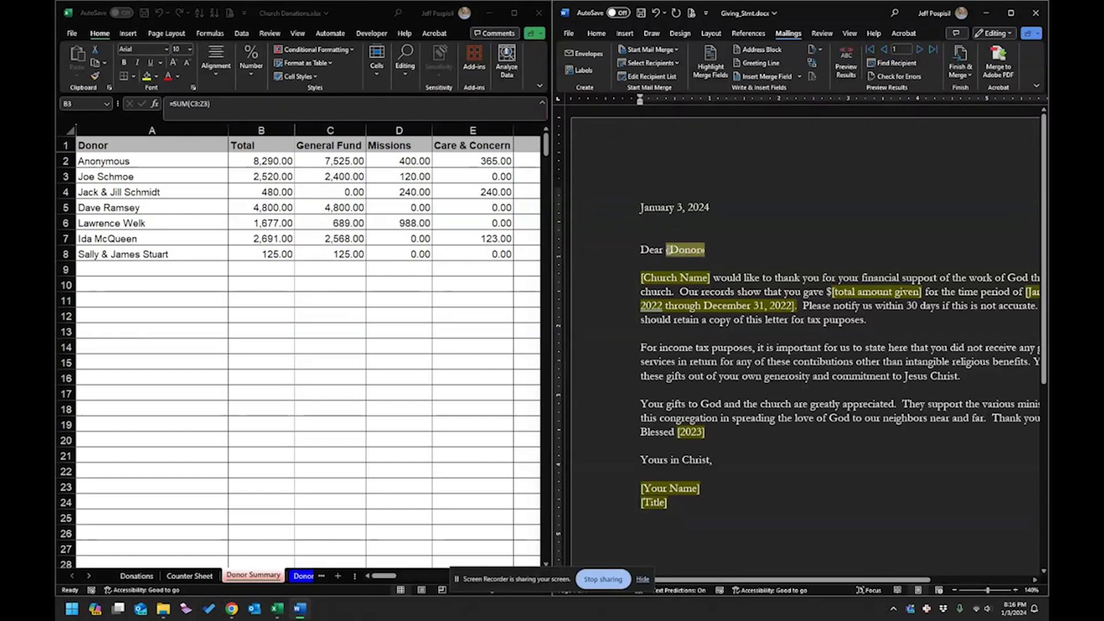
{"action": "right_click", "coordinate": [678, 250]}
{"action": "left_click", "coordinate": [725, 234]}
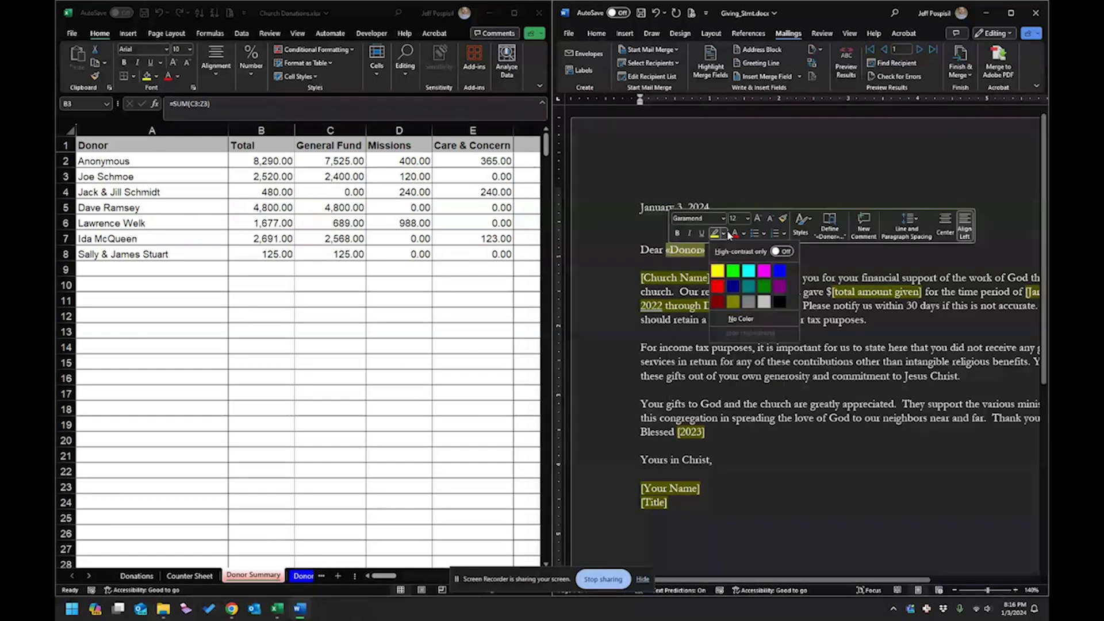
{"action": "left_click", "coordinate": [743, 314]}
{"action": "left_click", "coordinate": [726, 263]}
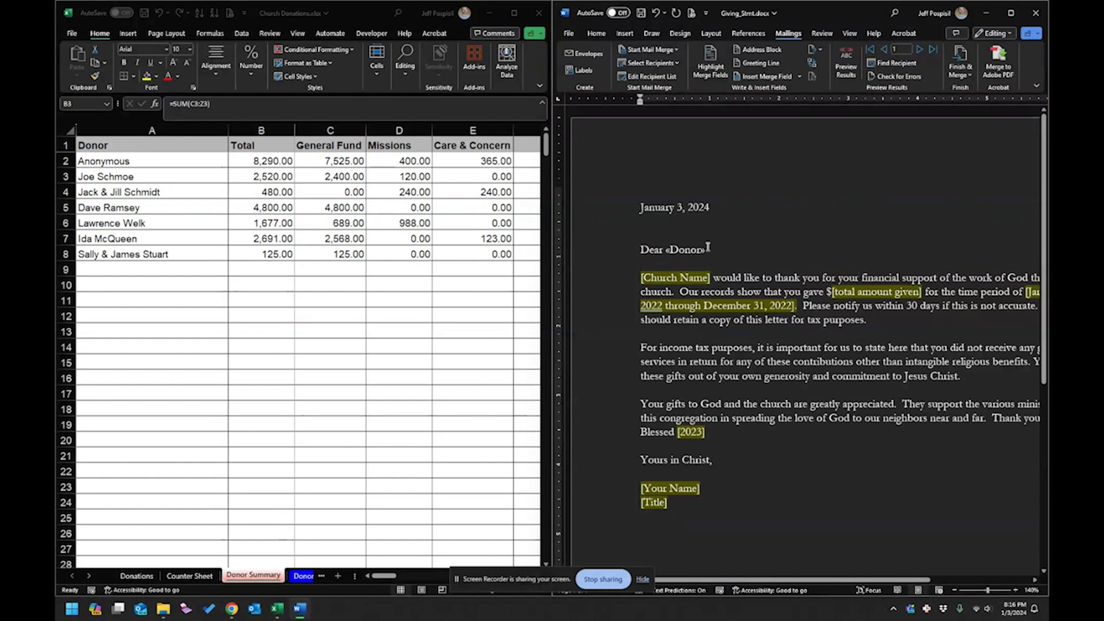
Add a comma after «Donor», replace [Church Name] with First Methodist Church, delete [total amount given].
{"action": "type", "text": ","}
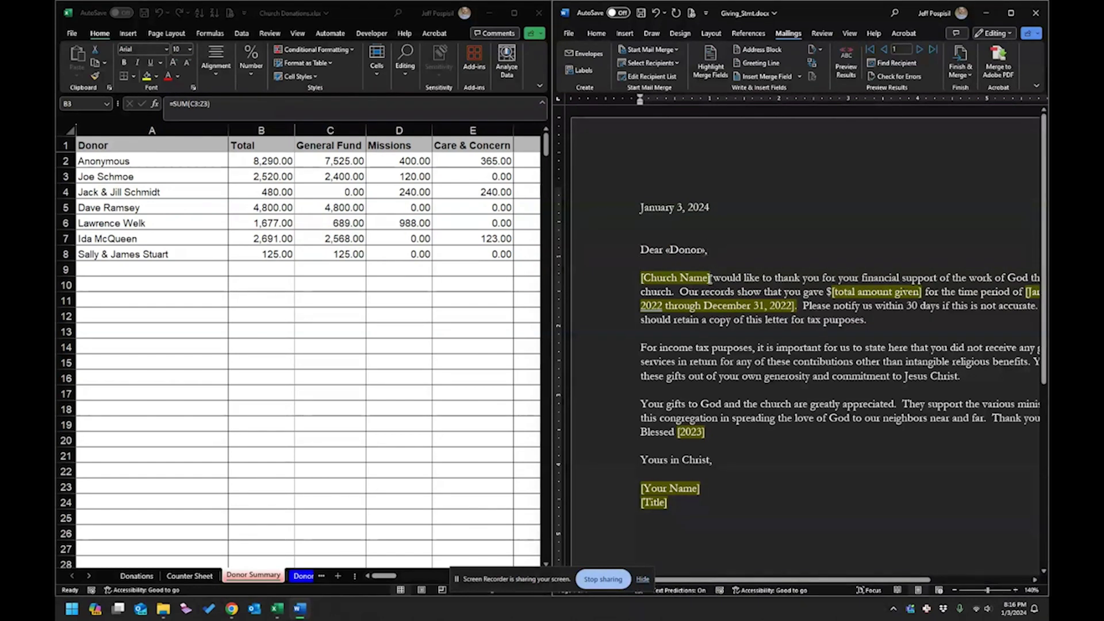
{"action": "left_click_drag", "start_coordinate": [710, 279], "coordinate": [645, 278]}
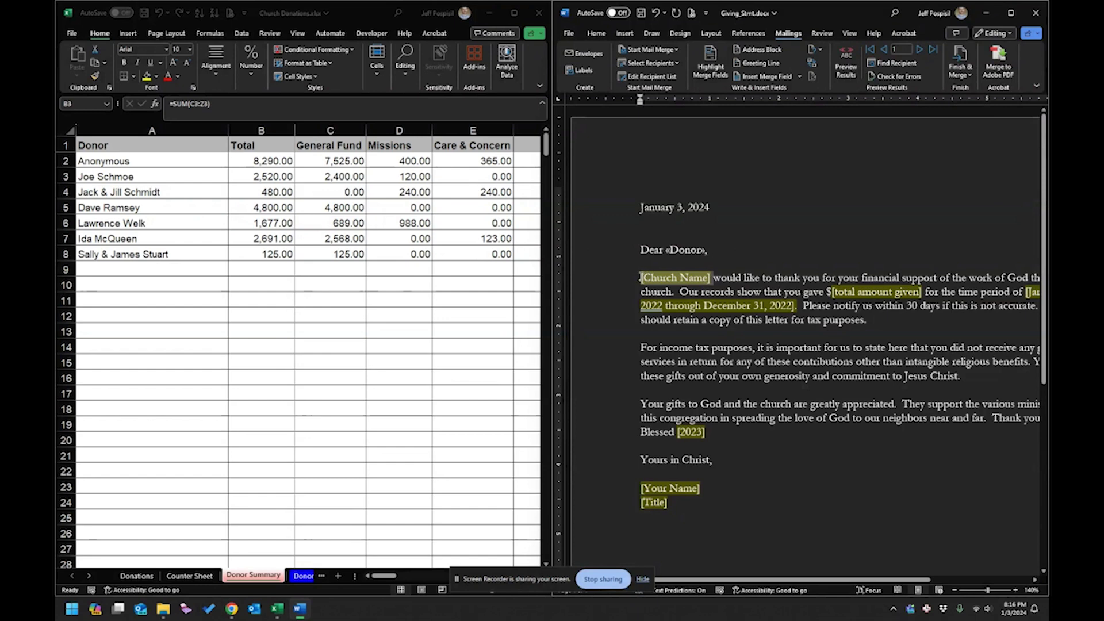
{"action": "type", "text": "Fir"}
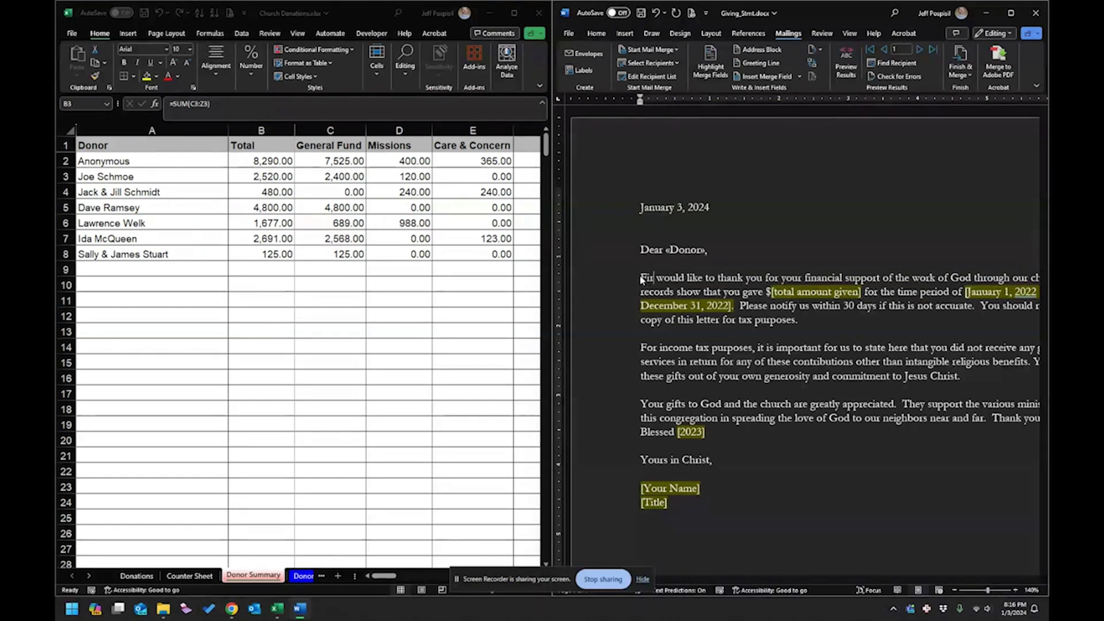
{"action": "type", "text": "st Methodist"}
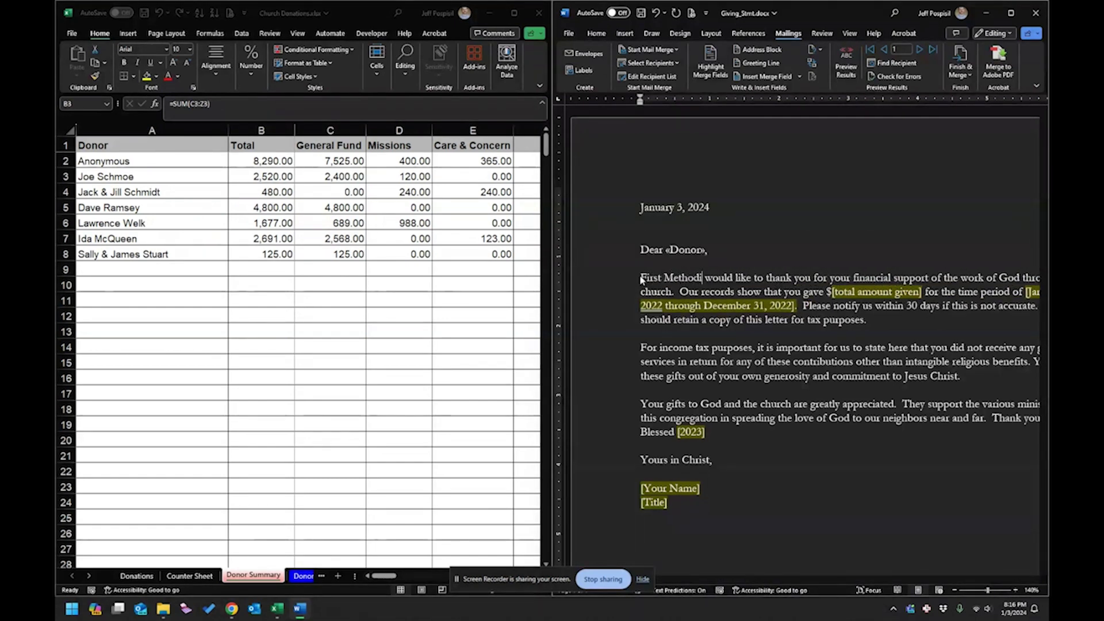
{"action": "type", "text": " Church"}
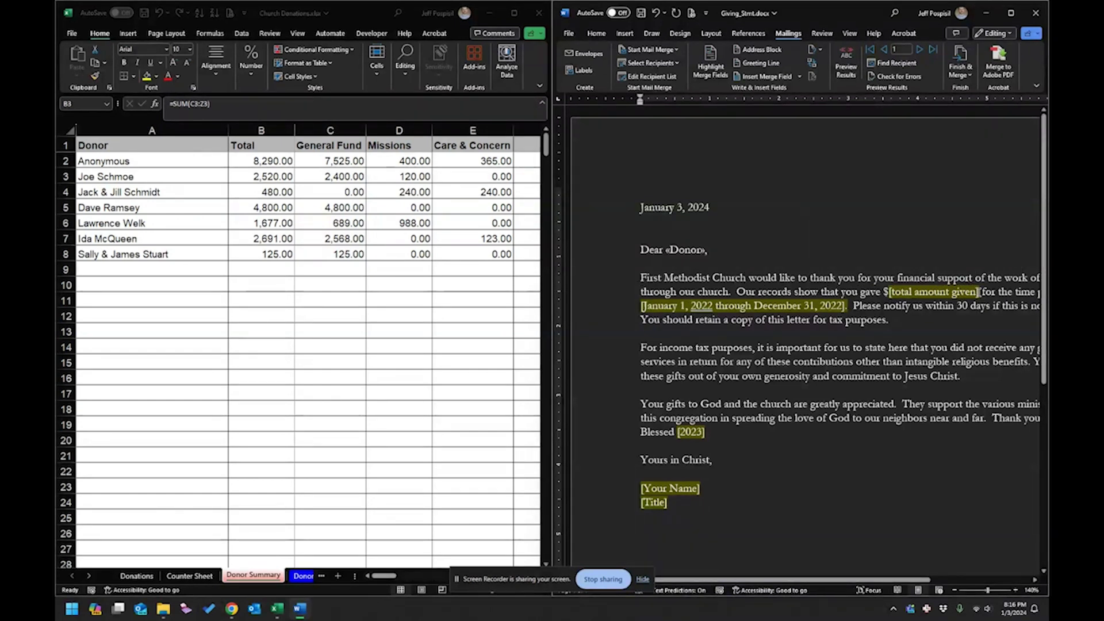
{"action": "left_click_drag", "start_coordinate": [979, 292], "coordinate": [894, 292]}
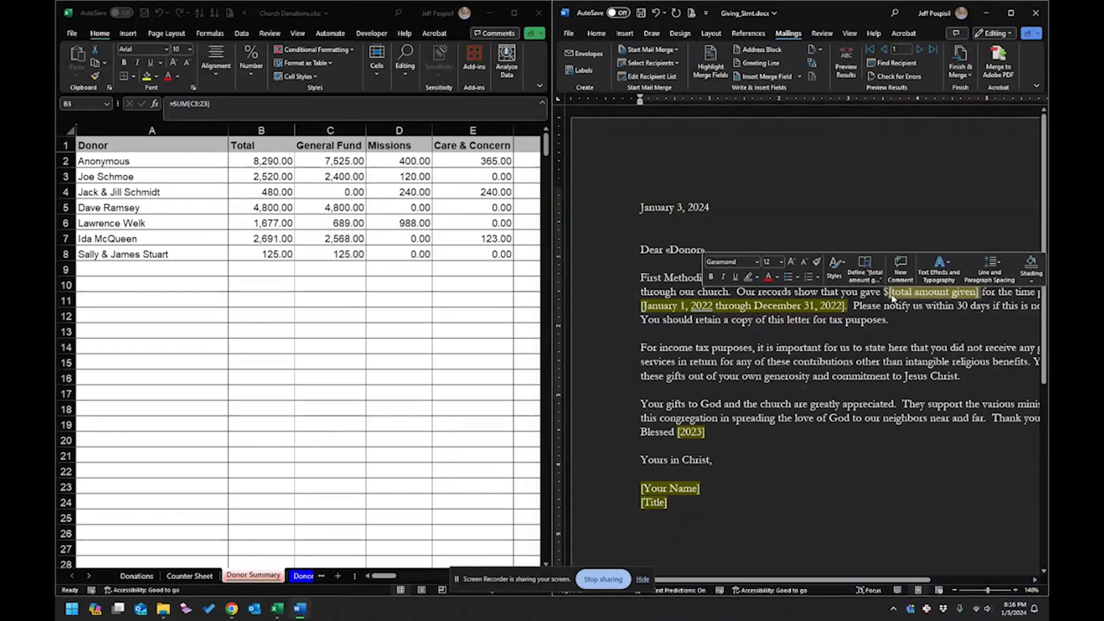
{"action": "key", "text": "Delete"}
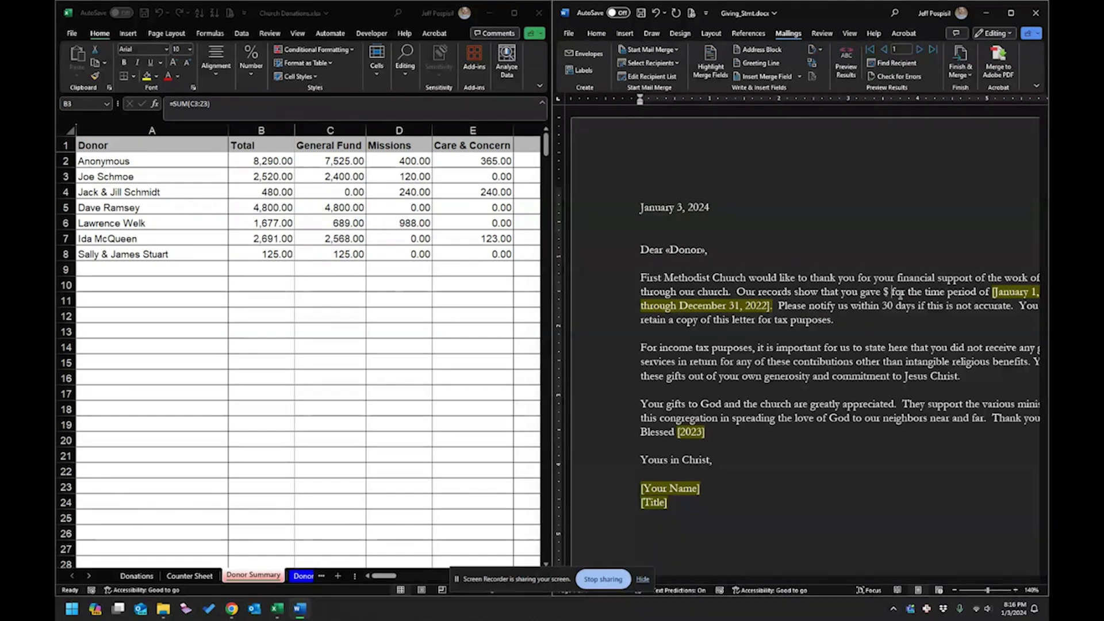
Insert the Total database field after the dollar sign via the Insert Merge Field dialog.
{"action": "left_click", "coordinate": [792, 79]}
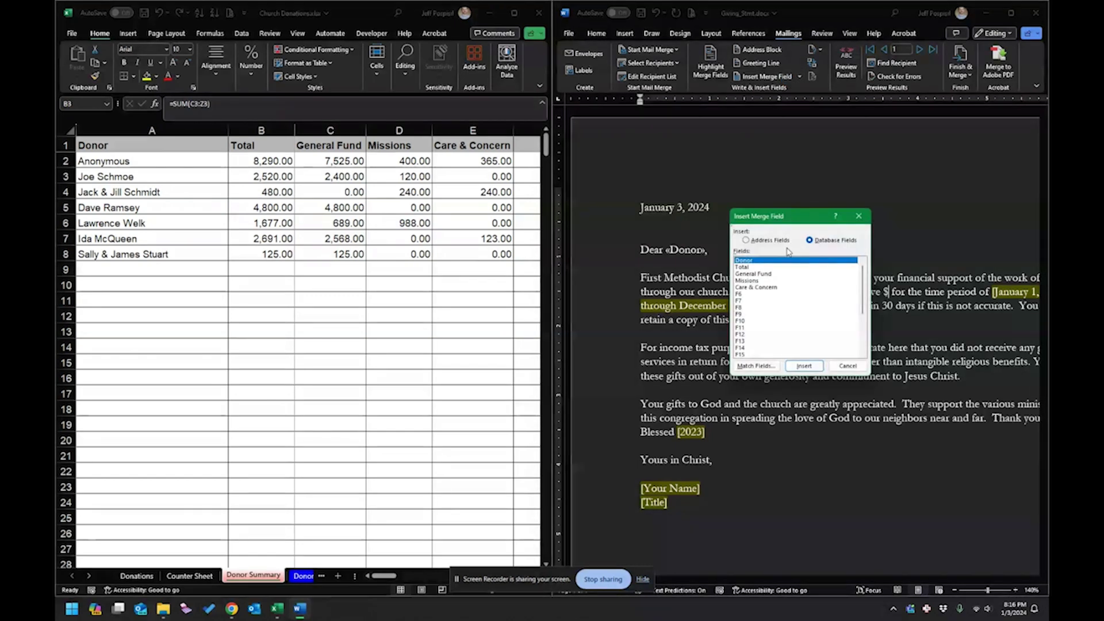
{"action": "left_click", "coordinate": [744, 267]}
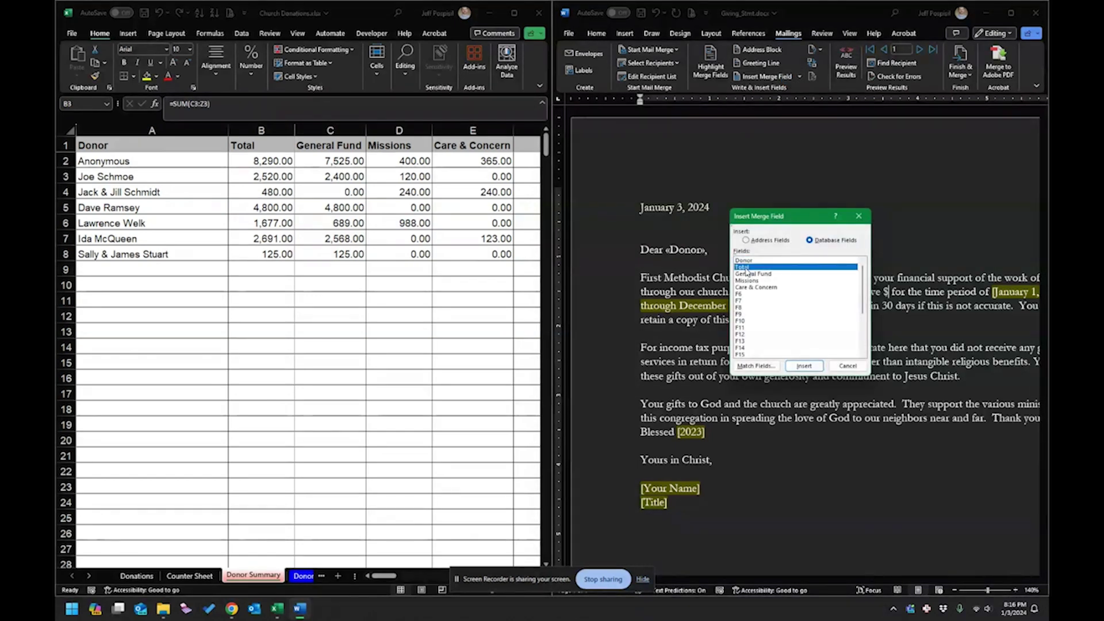
{"action": "left_click", "coordinate": [804, 367]}
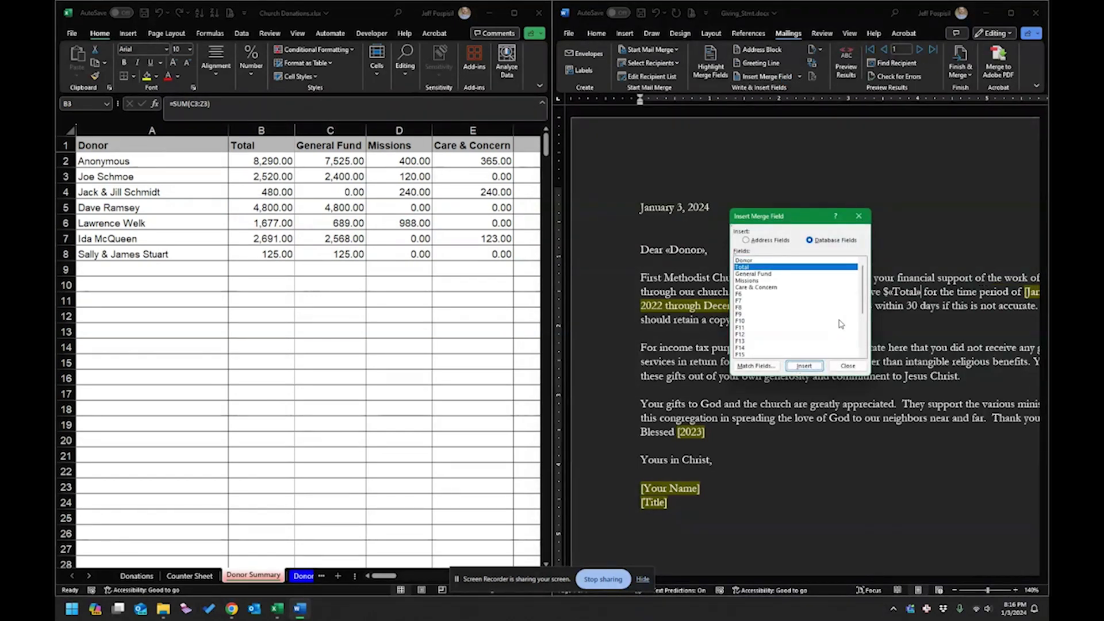
{"action": "left_click", "coordinate": [848, 367]}
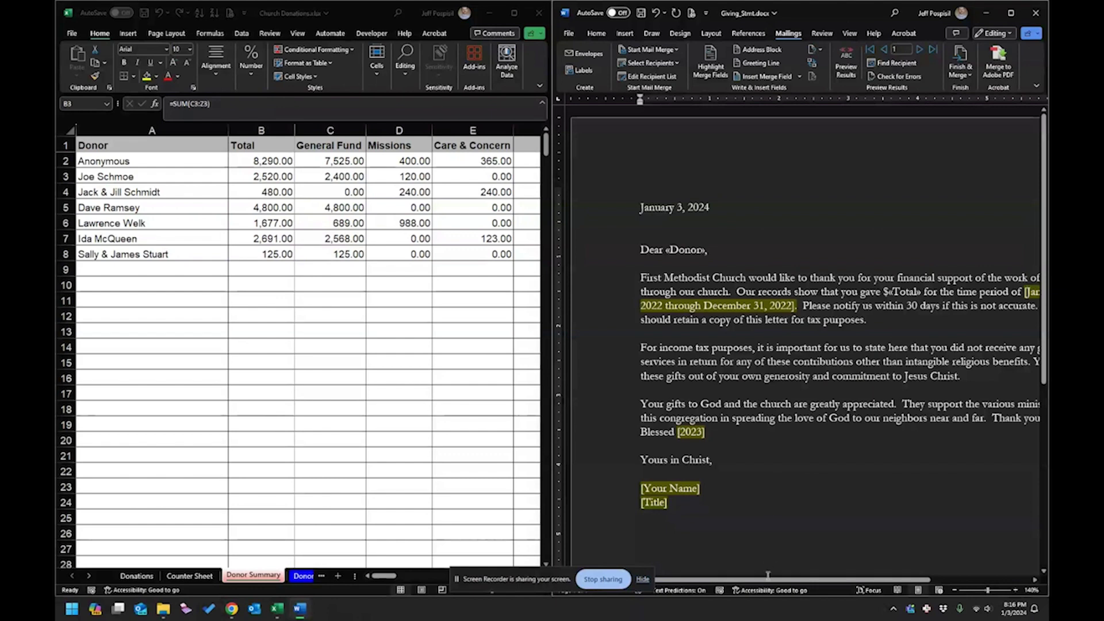
{"action": "left_click_drag", "start_coordinate": [776, 580], "coordinate": [813, 586]}
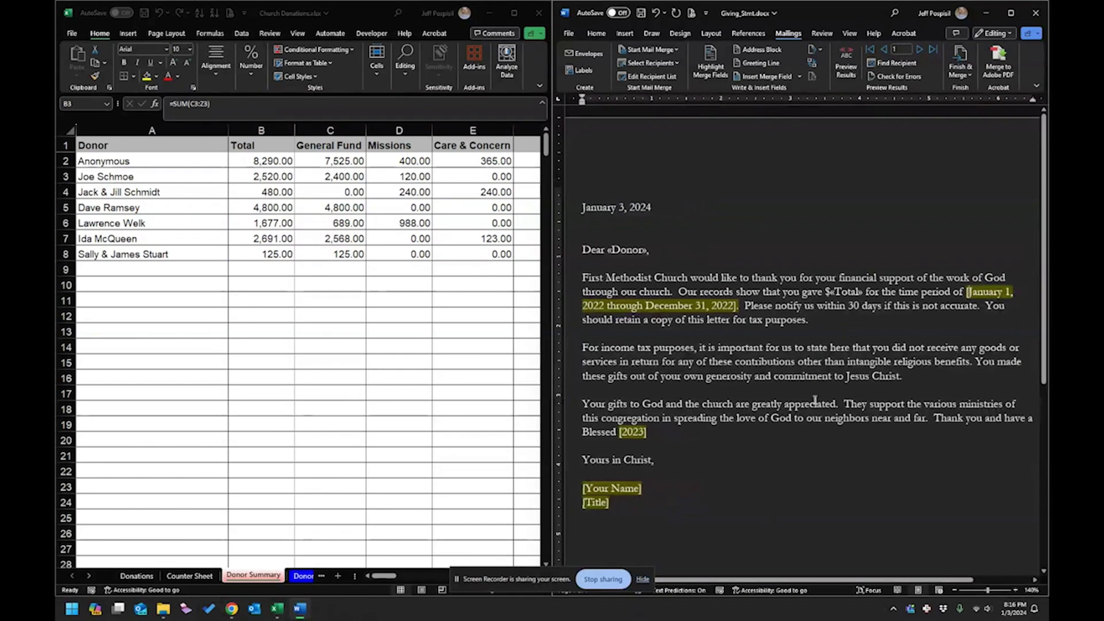
{"action": "key", "text": "BackSpace"}
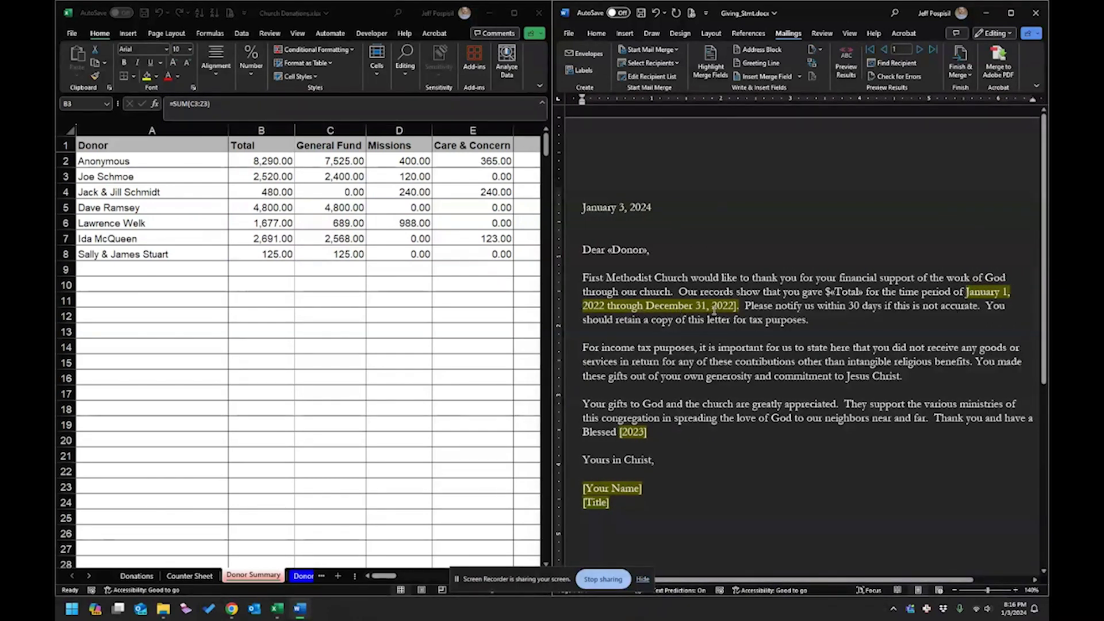
{"action": "left_click", "coordinate": [734, 306]}
{"action": "key", "text": "BackSpace"}
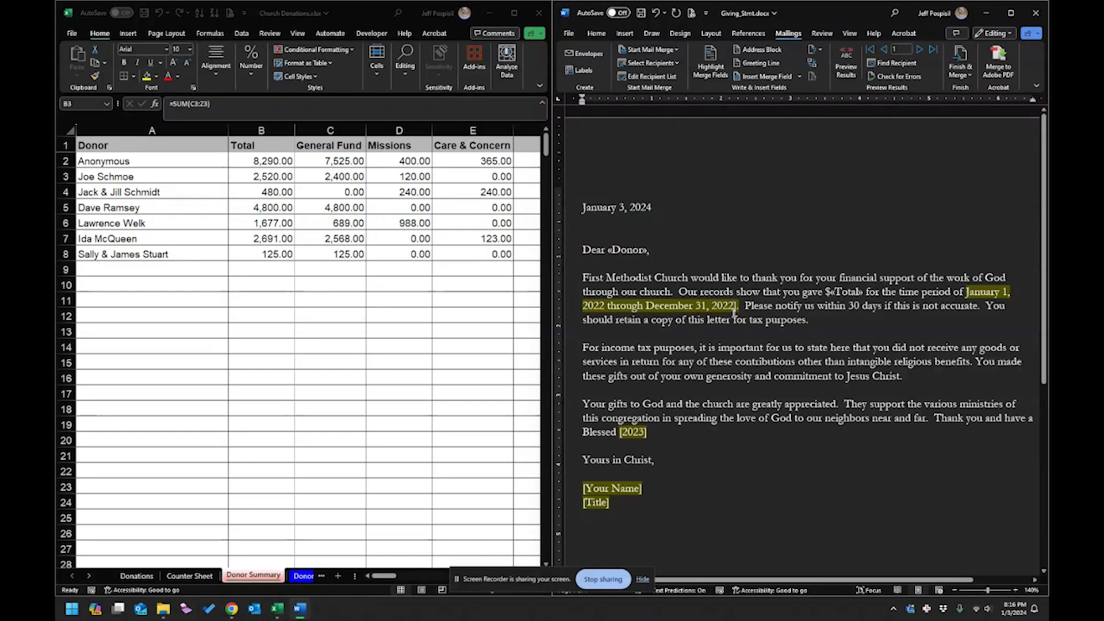
{"action": "left_click", "coordinate": [605, 306]}
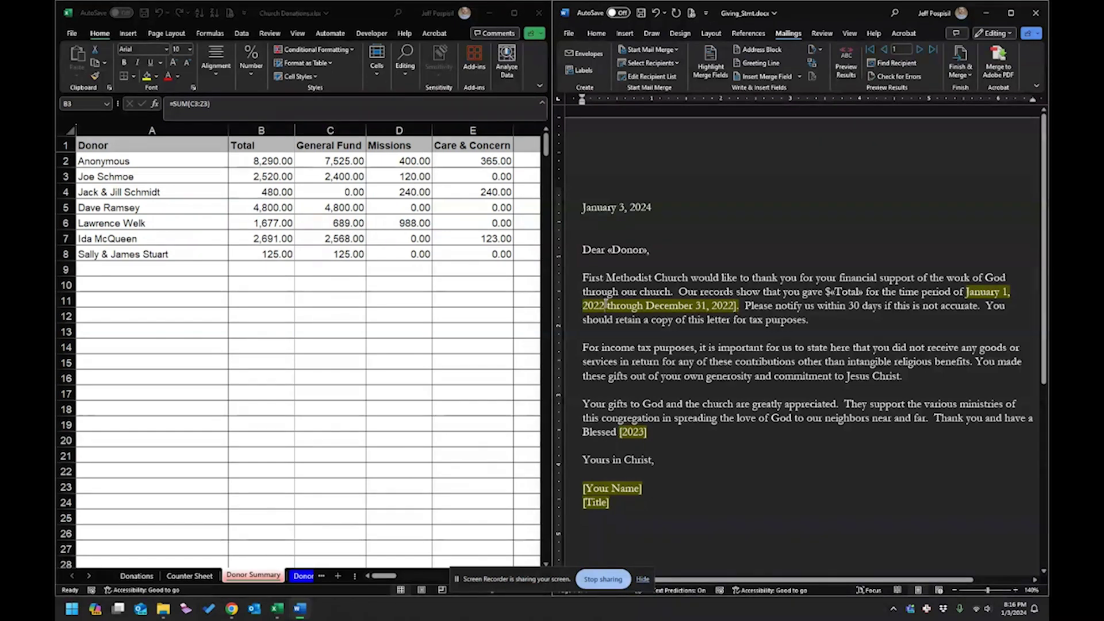
{"action": "key", "text": "BackSpace"}
{"action": "type", "text": "3"}
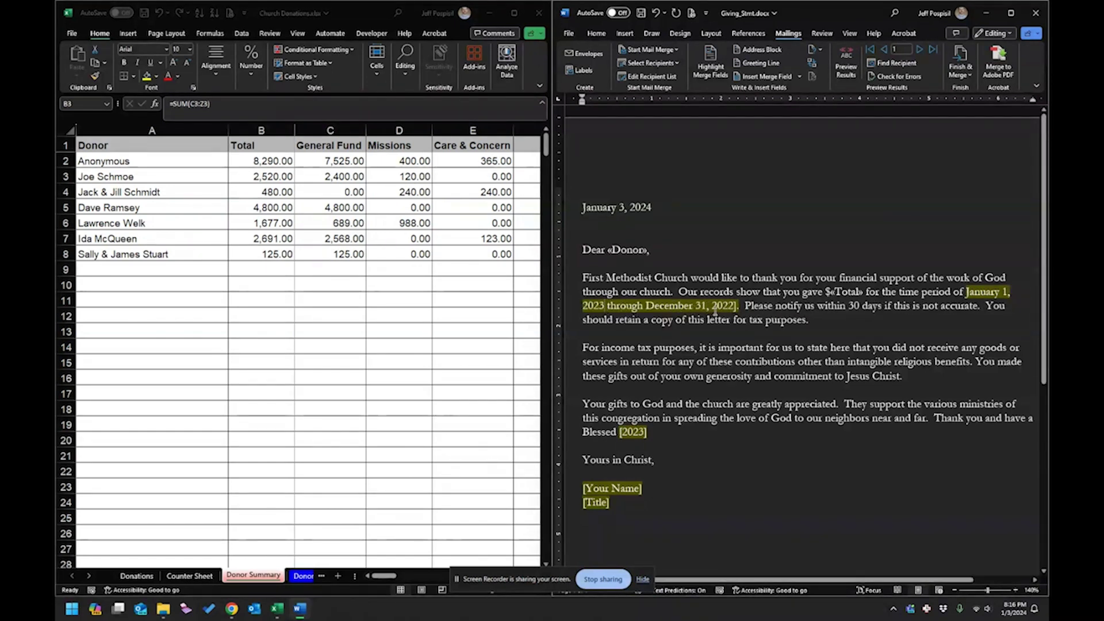
{"action": "key", "text": "Delete"}
{"action": "key", "text": "BackSpace"}
{"action": "type", "text": "3"}
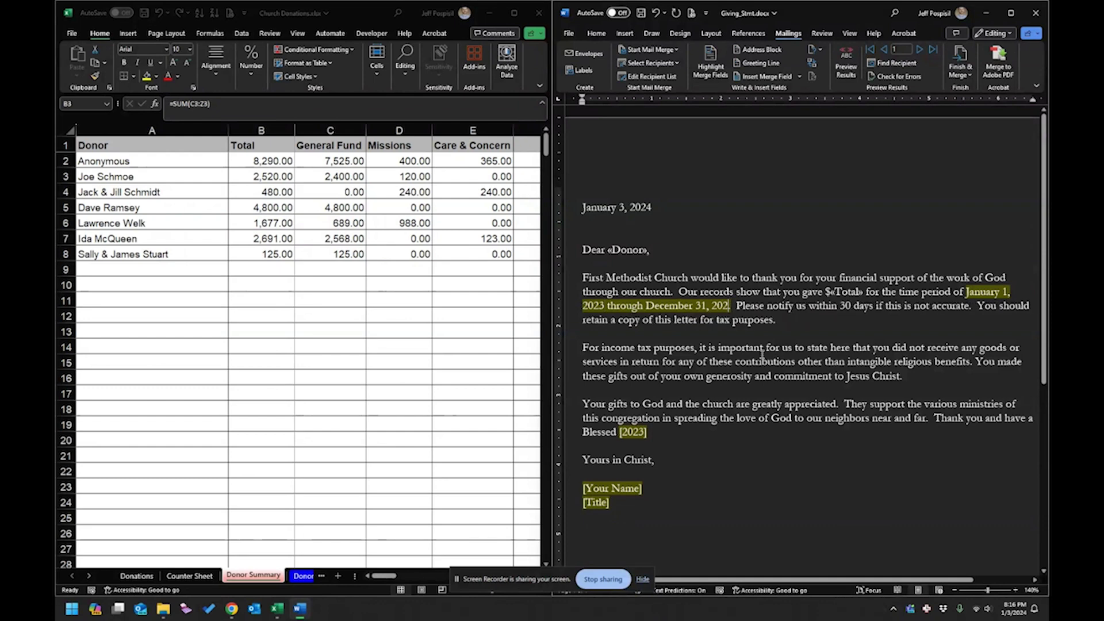
{"action": "left_click_drag", "start_coordinate": [863, 291], "coordinate": [920, 278]}
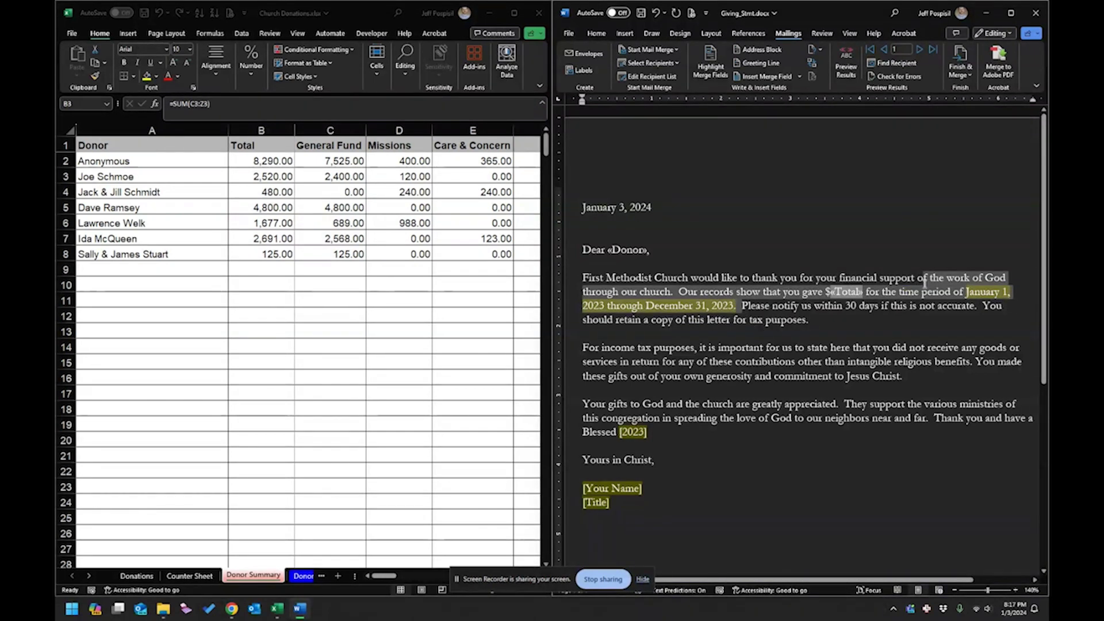
{"action": "right_click", "coordinate": [857, 291]}
{"action": "left_click", "coordinate": [747, 311]}
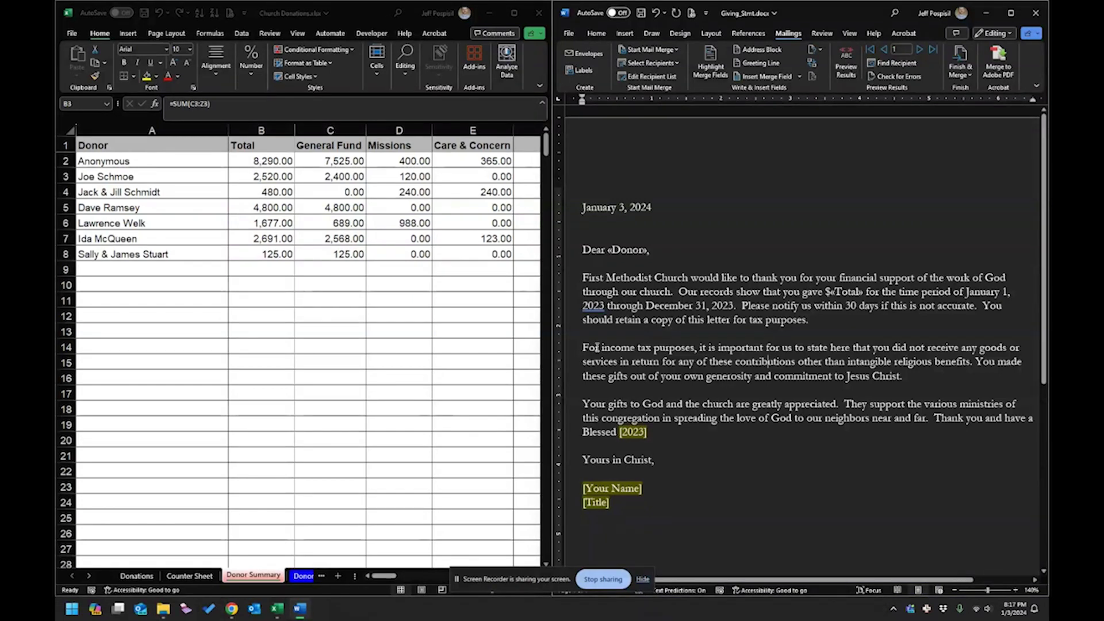
{"action": "left_click_drag", "start_coordinate": [584, 347], "coordinate": [903, 376]}
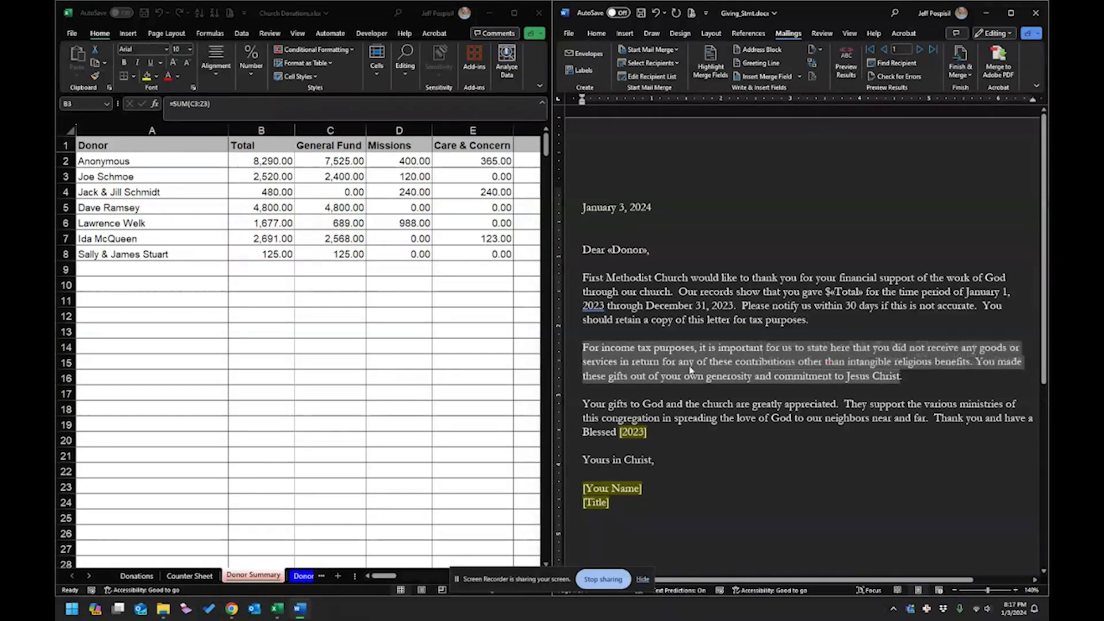
{"action": "left_click", "coordinate": [690, 370]}
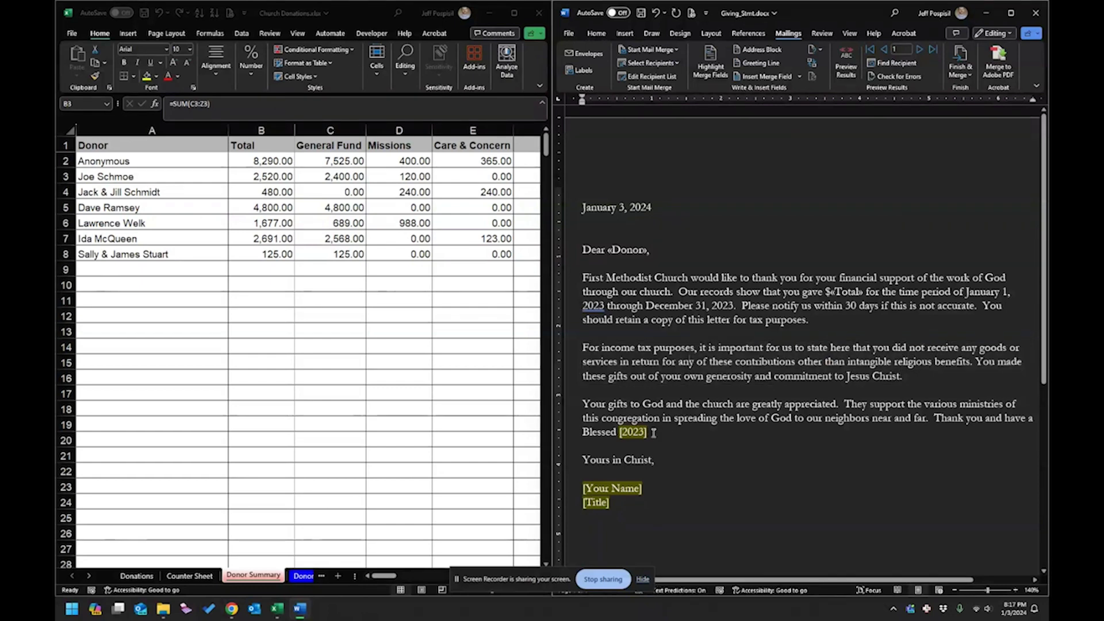
Change the closing line's [2023] placeholder so it reads "Blessed 2024!".
{"action": "left_click_drag", "start_coordinate": [654, 432], "coordinate": [620, 432]}
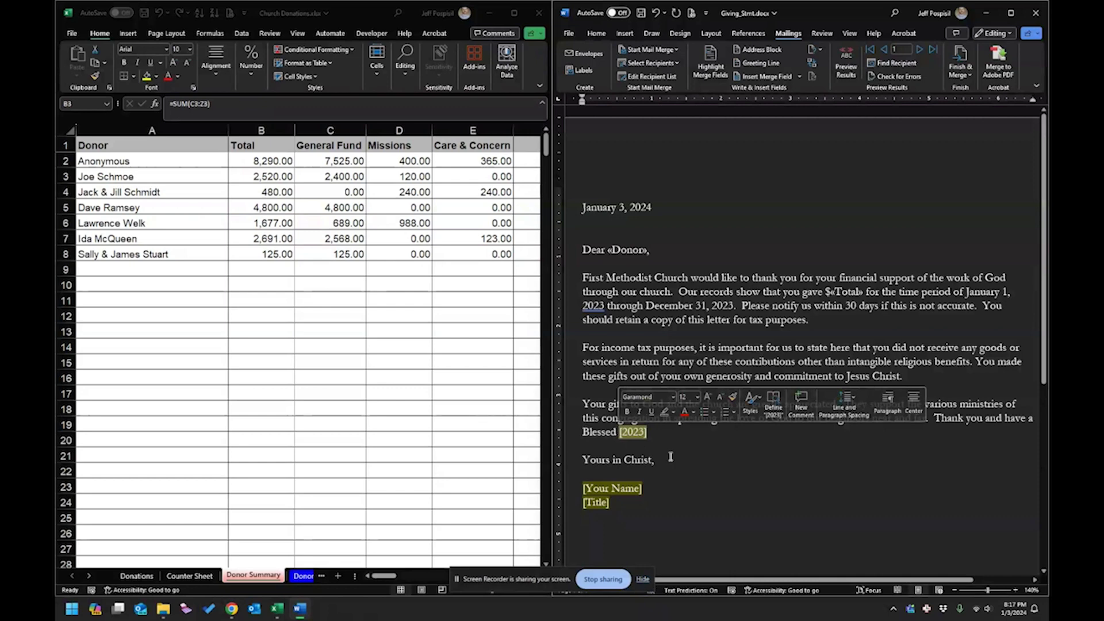
{"action": "key", "text": "BackSpace"}
{"action": "type", "text": "2"}
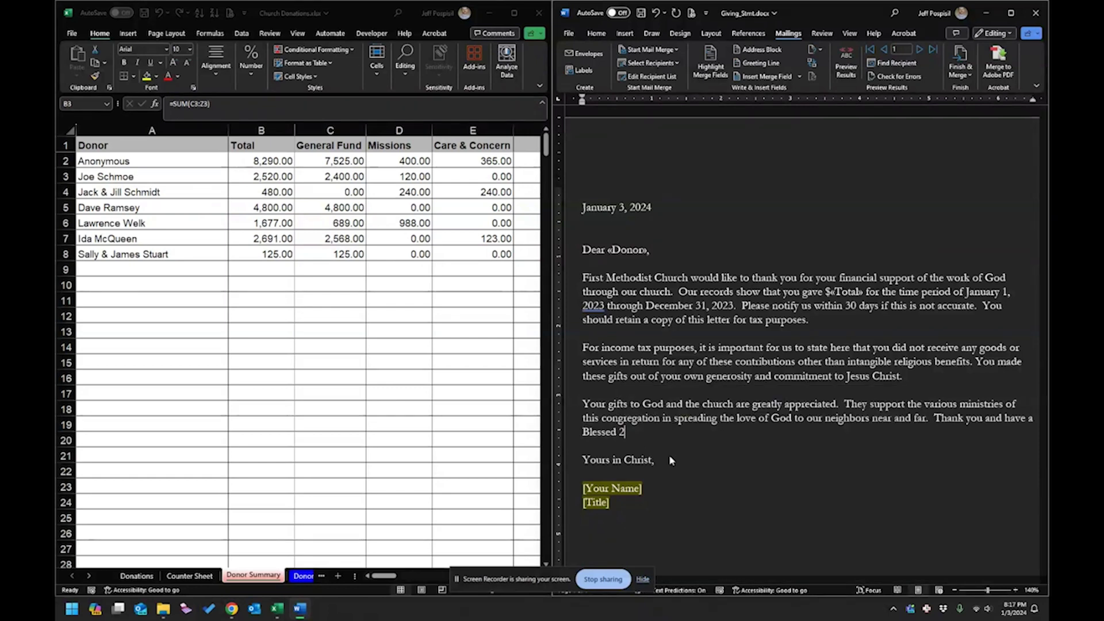
{"action": "type", "text": "024!"}
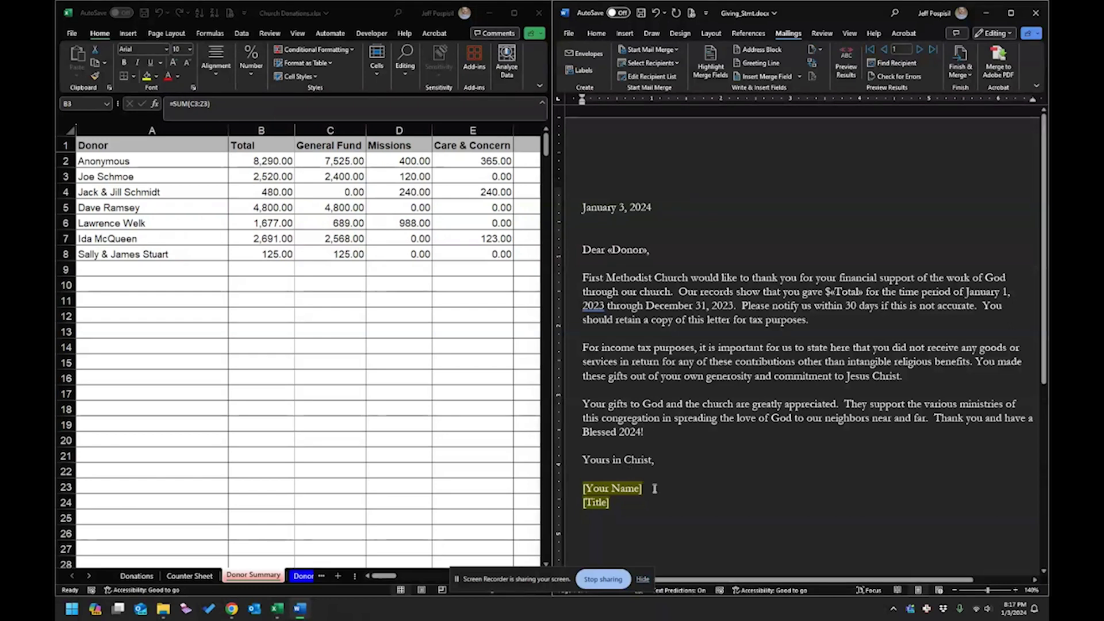
Replace [Your Name] and [Title] with the signer's full name and Treasurer on separate lines.
{"action": "left_click", "coordinate": [603, 488]}
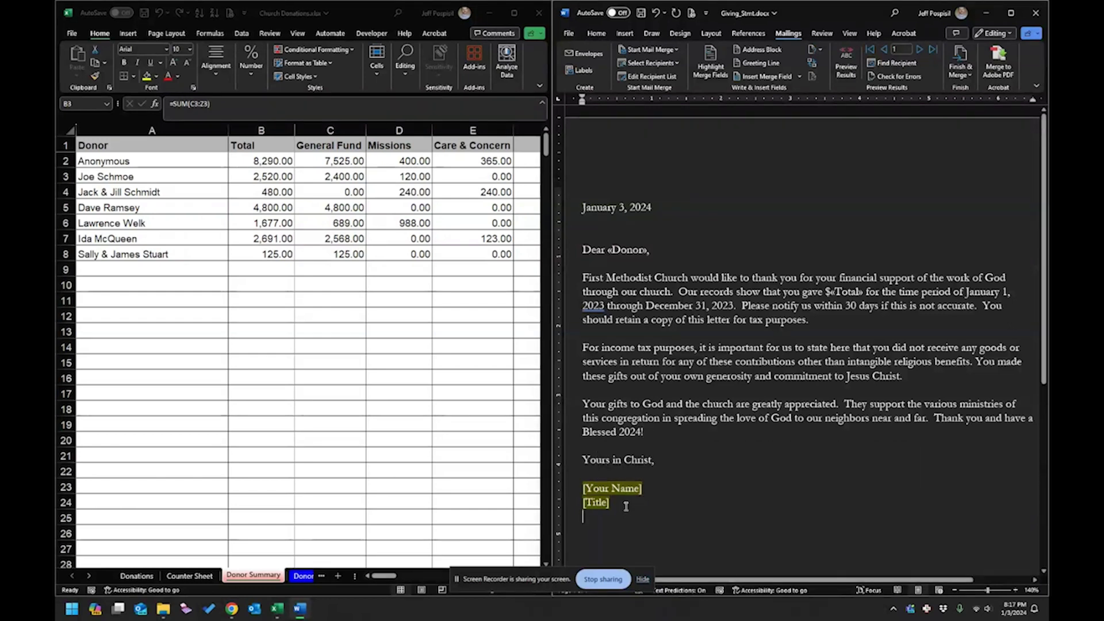
{"action": "left_click_drag", "start_coordinate": [613, 504], "coordinate": [577, 485]}
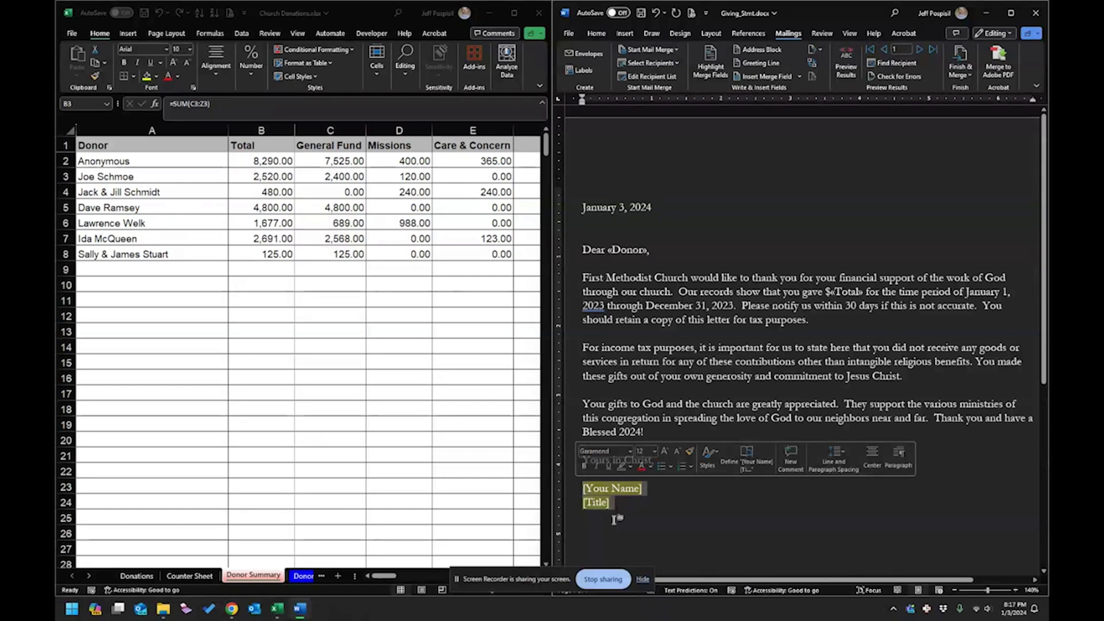
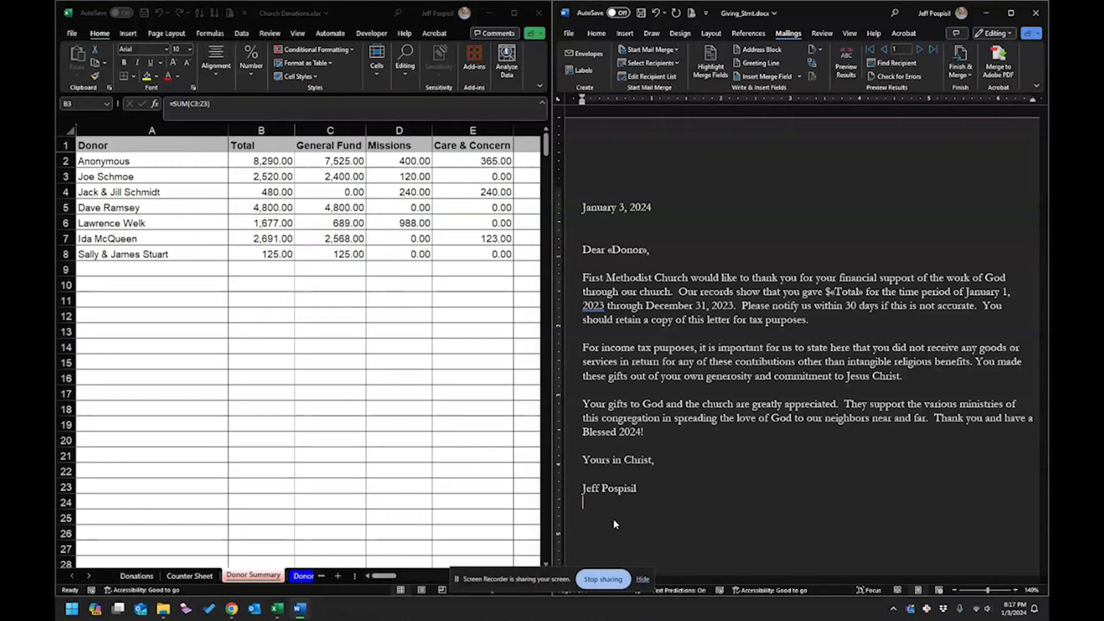
{"action": "key", "text": "Return"}
{"action": "type", "text": "Treasurer"}
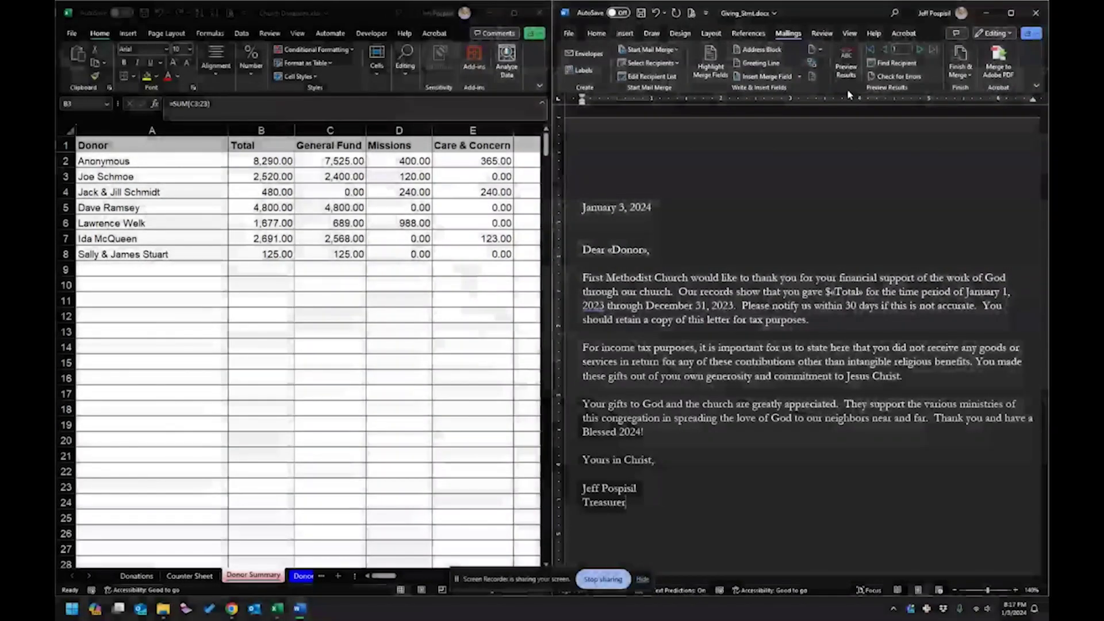
Preview the merged letters and step through the donor records, finishing on record 7.
{"action": "left_click", "coordinate": [848, 64]}
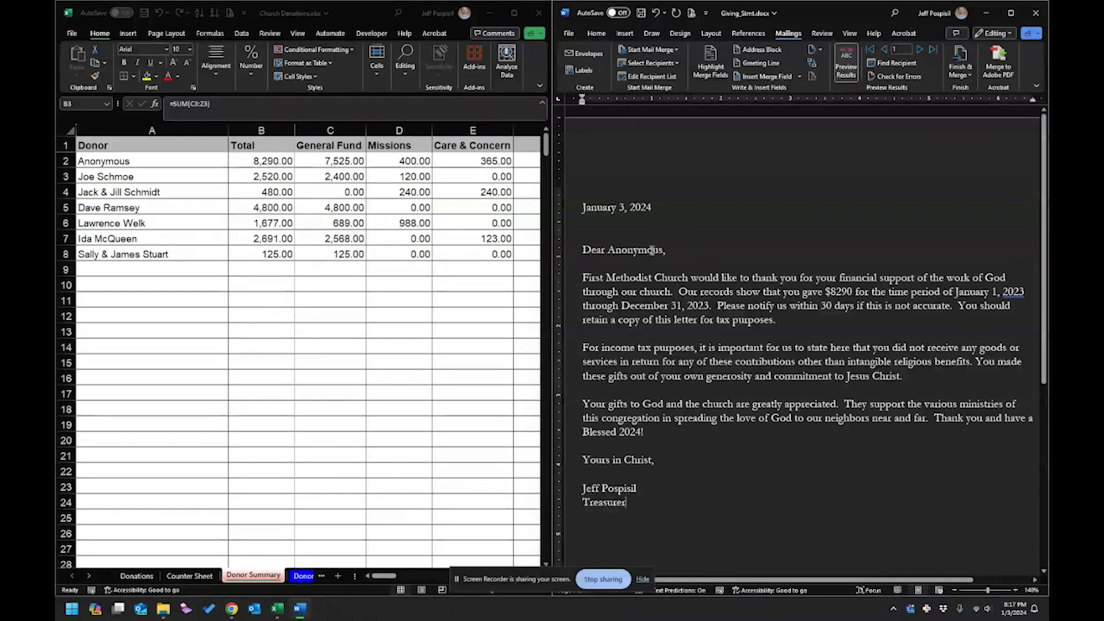
{"action": "left_click", "coordinate": [919, 48]}
{"action": "left_click", "coordinate": [919, 49]}
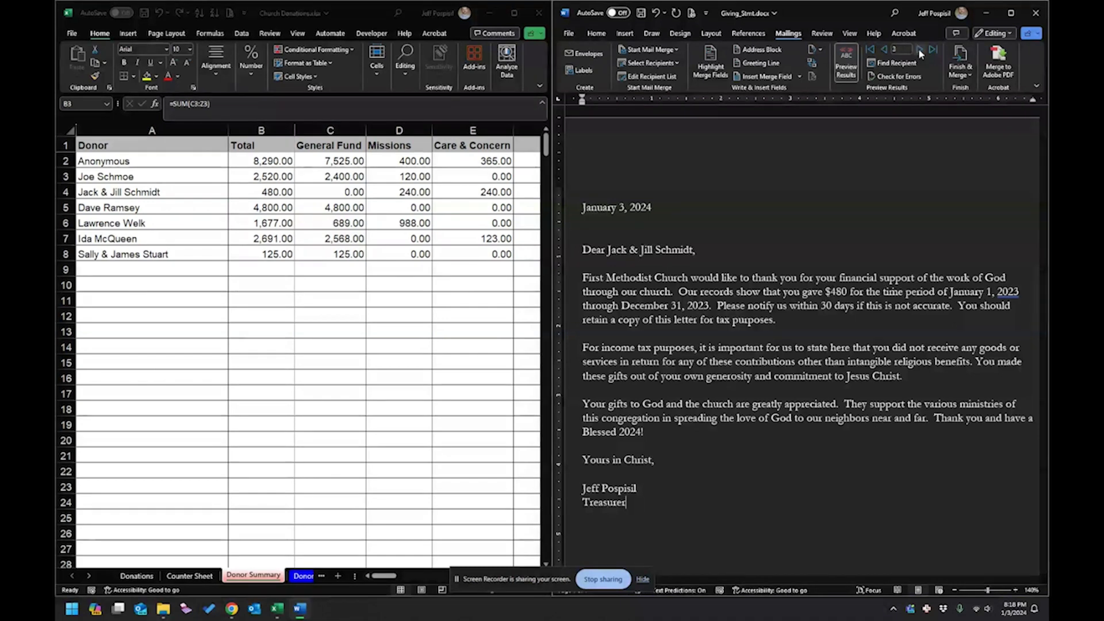
{"action": "left_click", "coordinate": [919, 48]}
{"action": "left_click", "coordinate": [919, 49]}
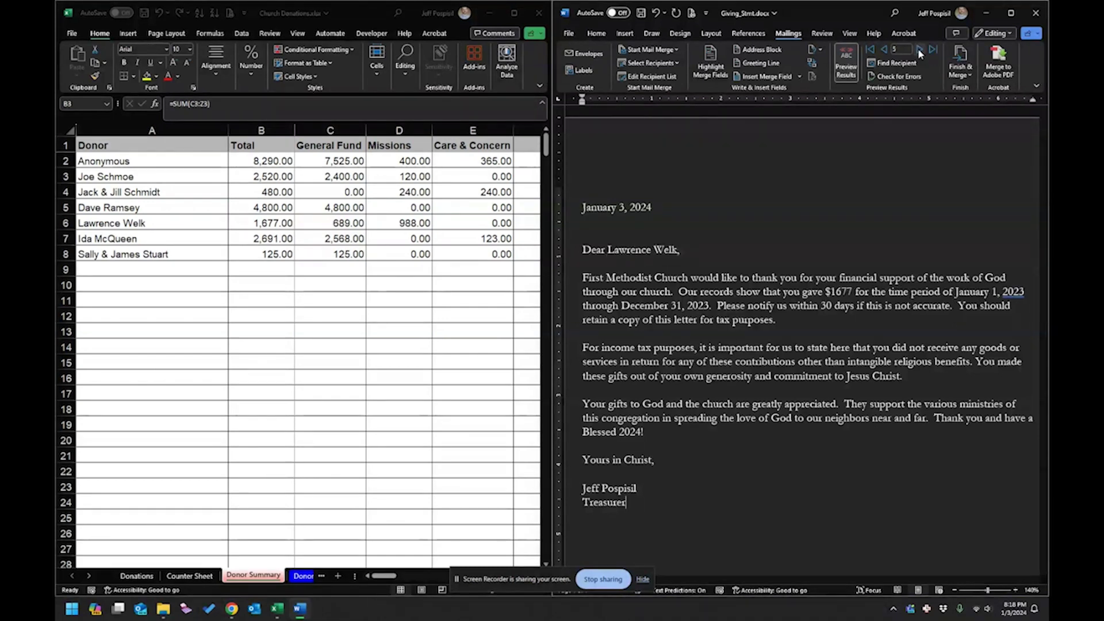
{"action": "left_click", "coordinate": [919, 49]}
{"action": "left_click", "coordinate": [919, 48]}
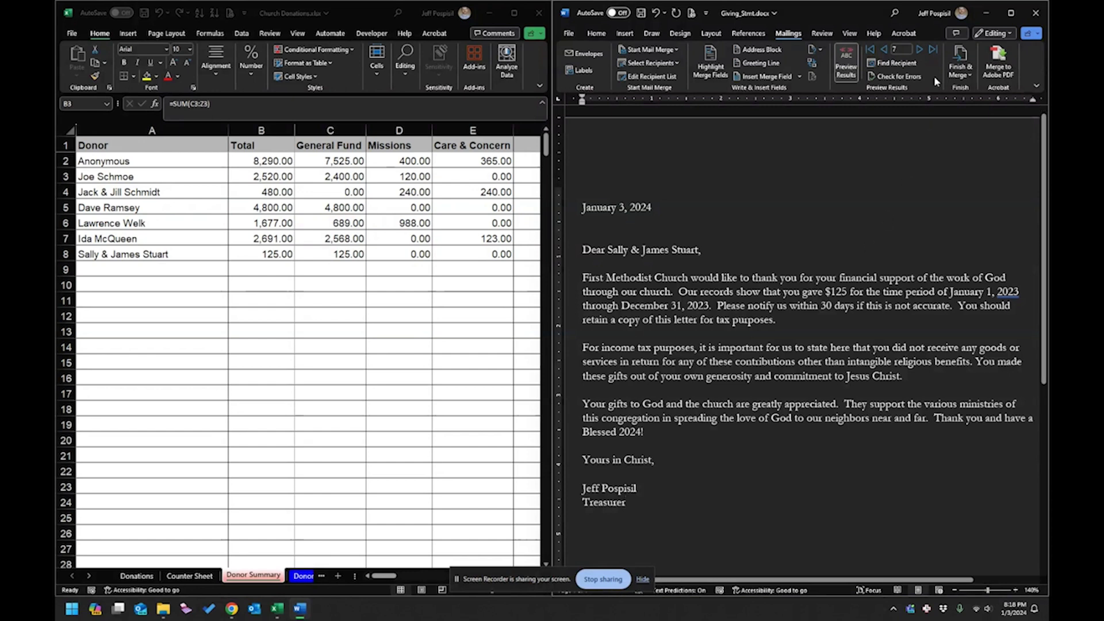
{"action": "left_click", "coordinate": [884, 49]}
{"action": "left_click", "coordinate": [884, 49]}
{"action": "left_click", "coordinate": [884, 49]}
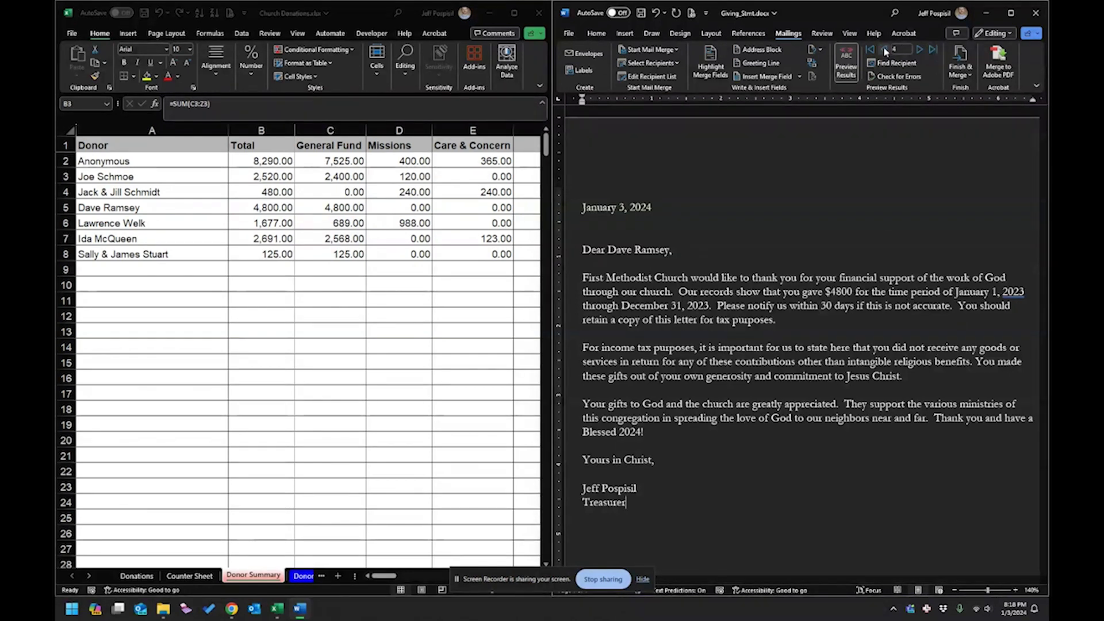
{"action": "left_click", "coordinate": [919, 50]}
{"action": "left_click", "coordinate": [919, 50]}
{"action": "left_click", "coordinate": [919, 50]}
{"action": "left_click", "coordinate": [919, 49]}
{"action": "left_click", "coordinate": [919, 49]}
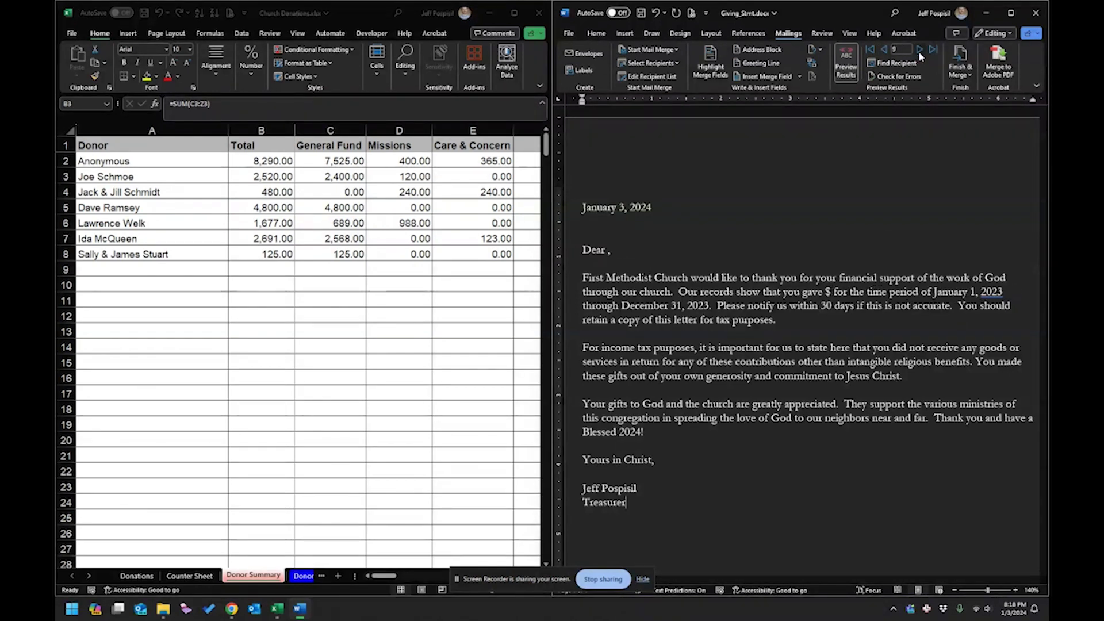
{"action": "left_click", "coordinate": [919, 49]}
{"action": "left_click", "coordinate": [919, 49]}
{"action": "left_click", "coordinate": [919, 50]}
{"action": "left_click", "coordinate": [919, 50]}
{"action": "left_click", "coordinate": [920, 51]}
{"action": "left_click", "coordinate": [883, 50]}
{"action": "left_click", "coordinate": [883, 50]}
{"action": "left_click", "coordinate": [884, 50]}
{"action": "left_click", "coordinate": [884, 50]}
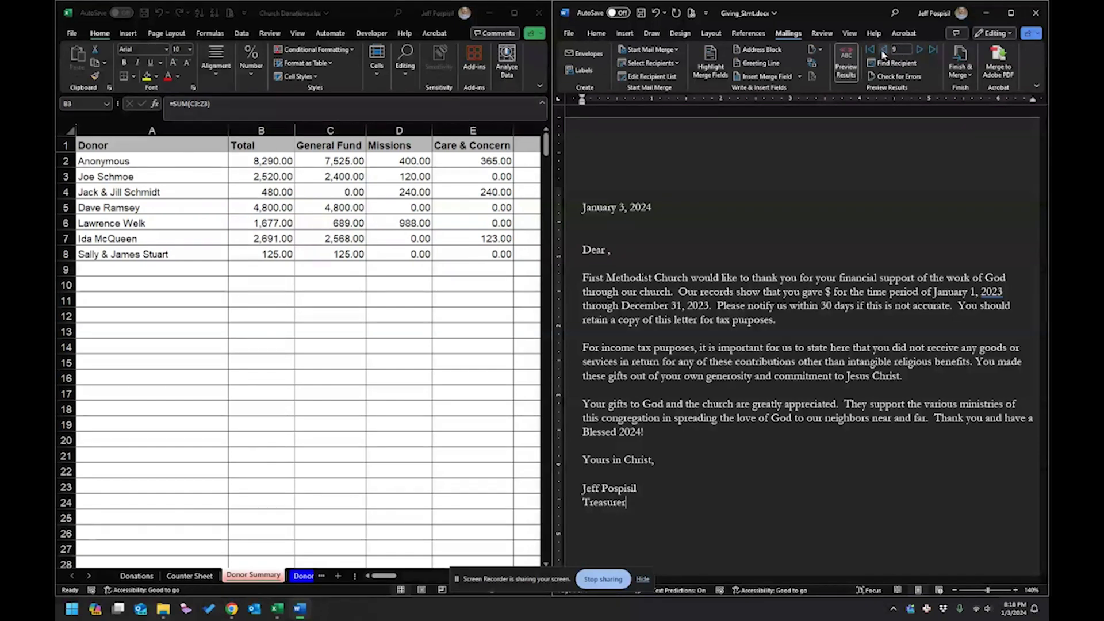
{"action": "left_click", "coordinate": [883, 50]}
{"action": "left_click", "coordinate": [883, 50]}
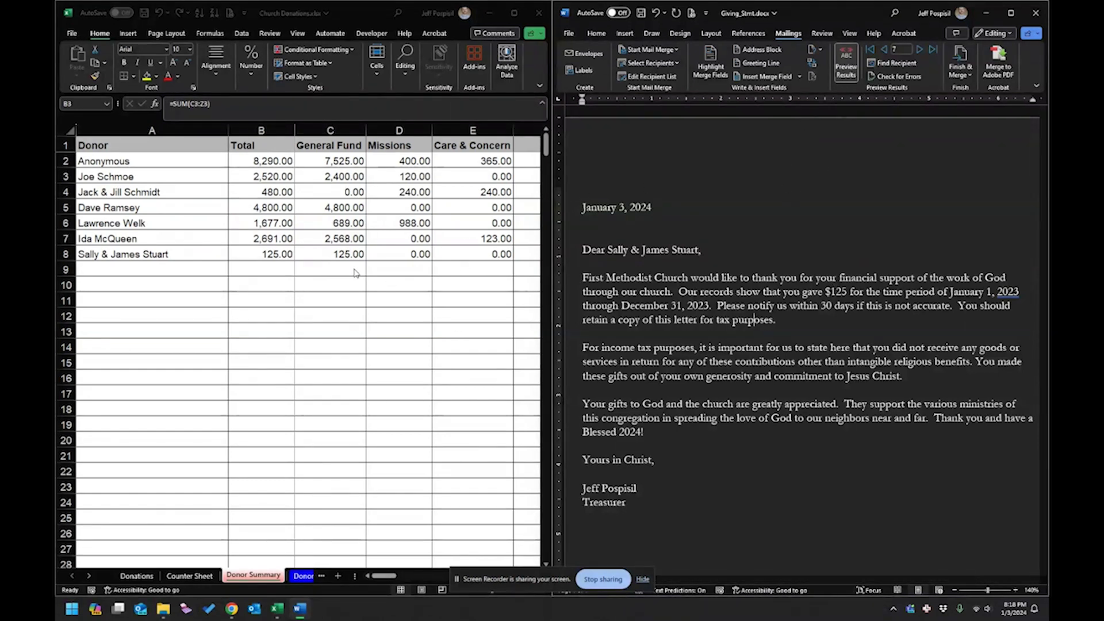
Enter =TEXT(B2,"#,##0.00") in cell B9 of Donor Summary to display 8,290.00.
{"action": "left_click", "coordinate": [368, 12]}
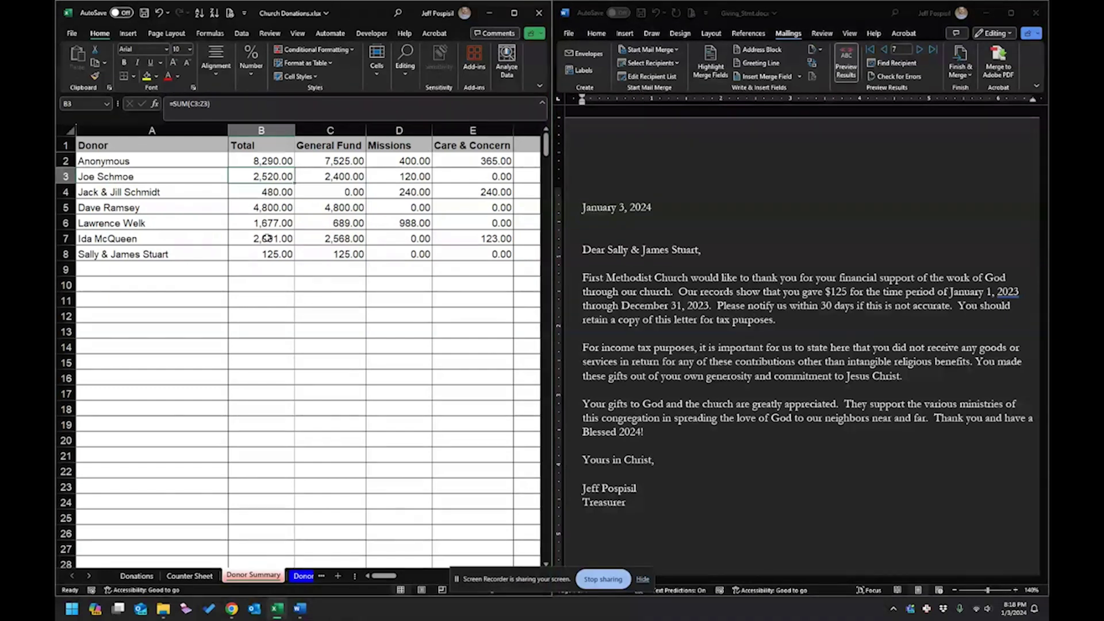
{"action": "key", "text": "ctrl+Down"}
{"action": "key", "text": "Down"}
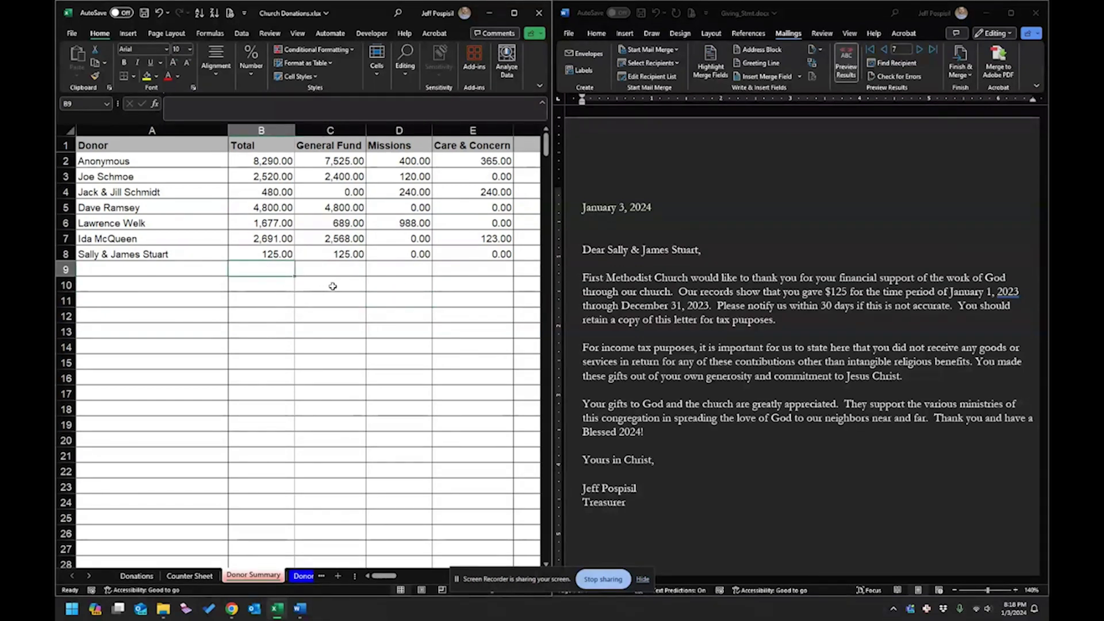
{"action": "type", "text": "="}
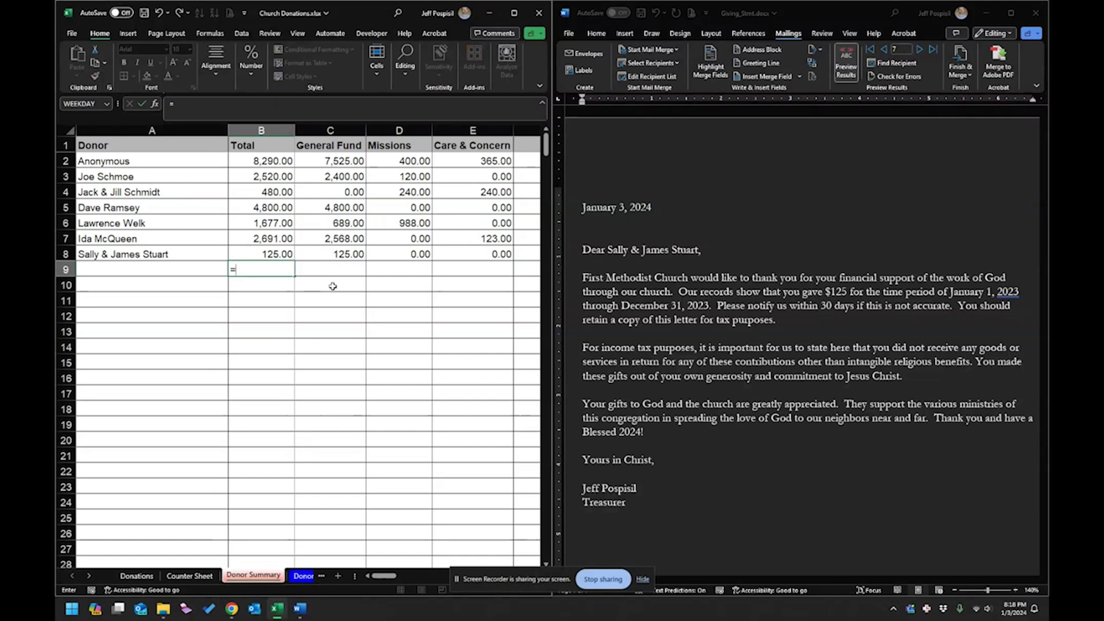
{"action": "type", "text": "text("}
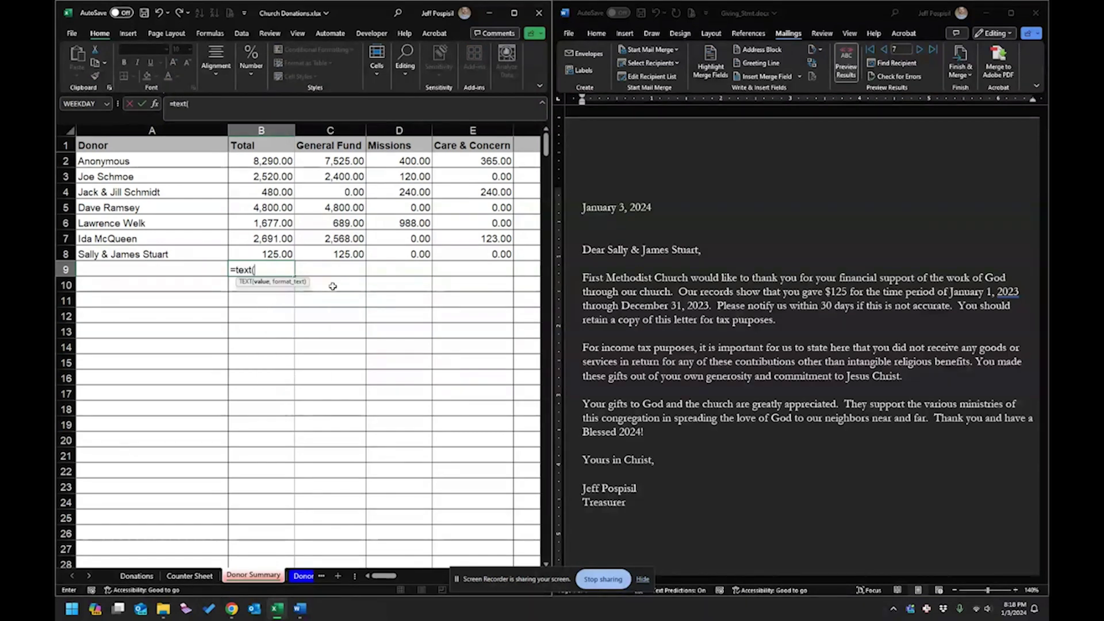
{"action": "left_click", "coordinate": [279, 161]}
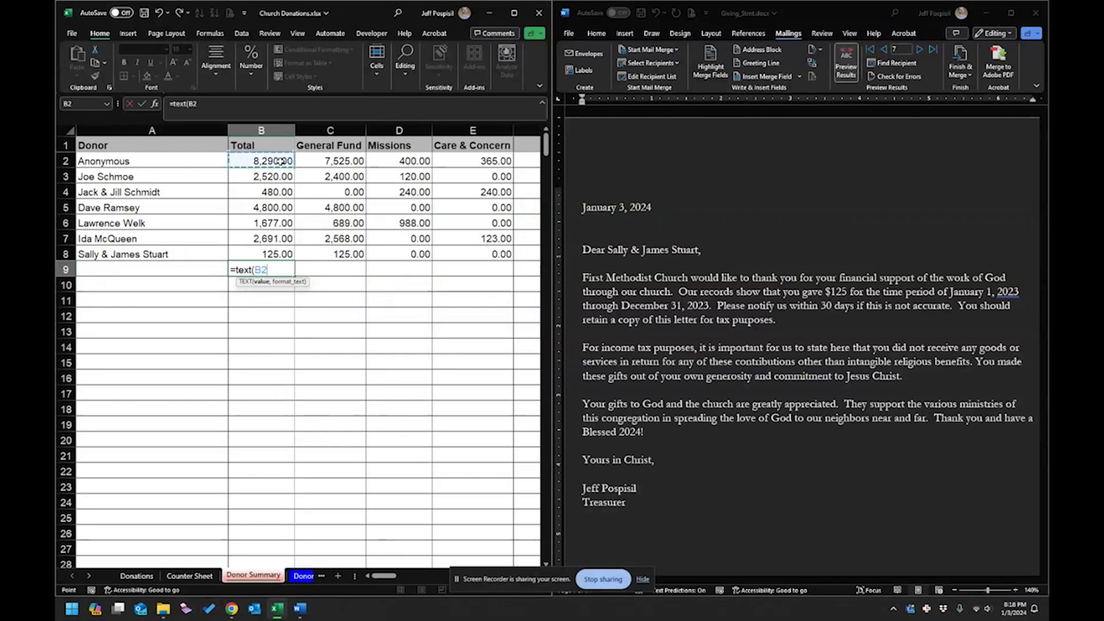
{"action": "type", "text": ","}
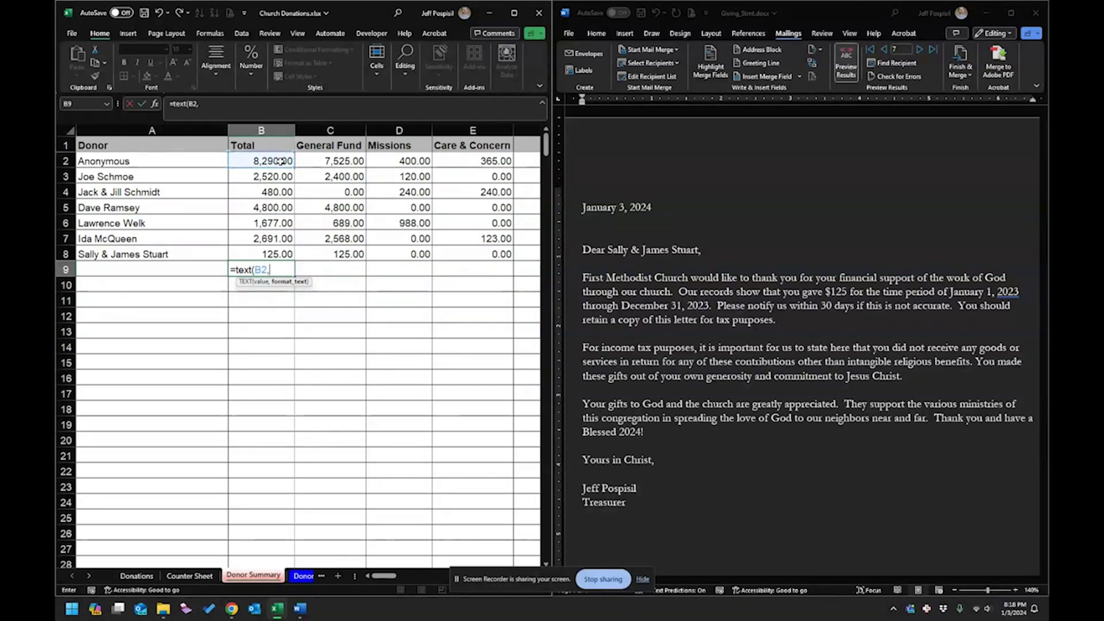
{"action": "type", "text": "\"@"}
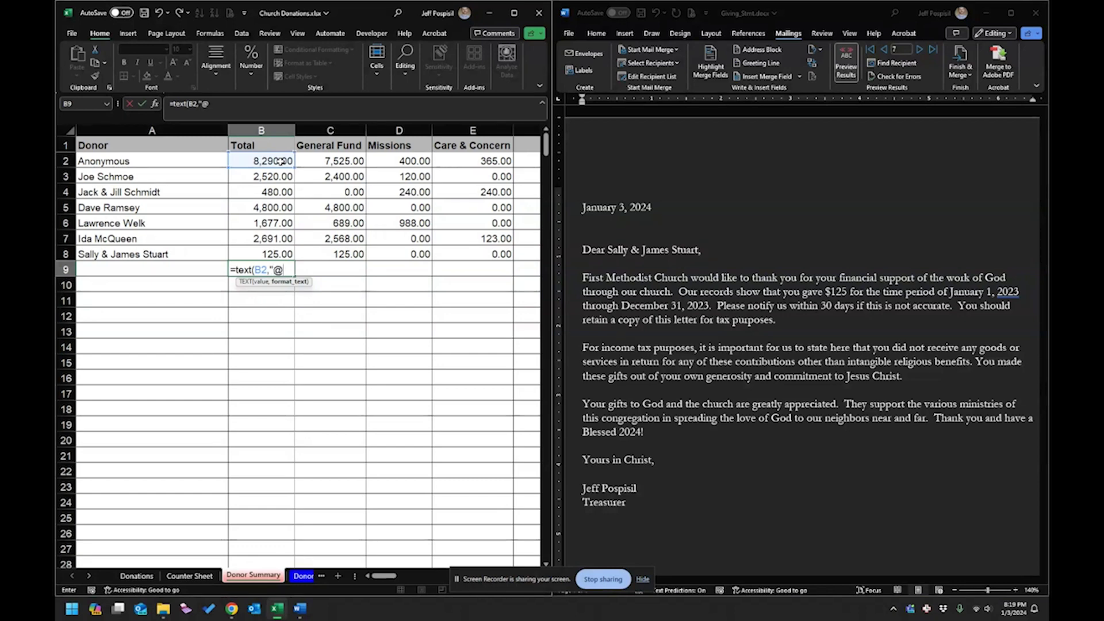
{"action": "key", "text": "BackSpace"}
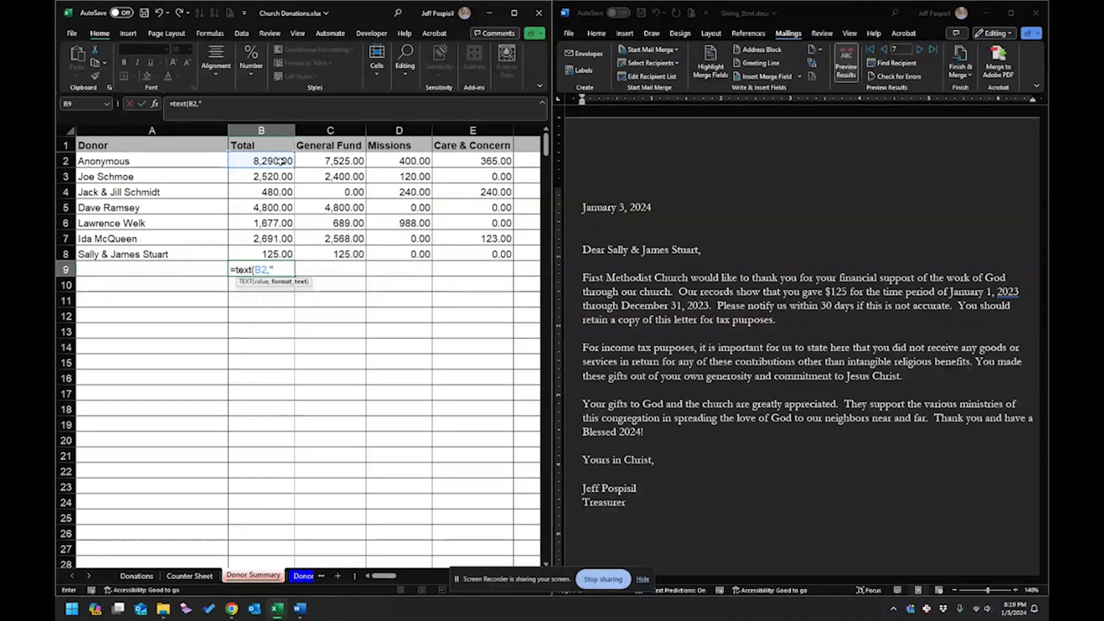
{"action": "type", "text": "#,"}
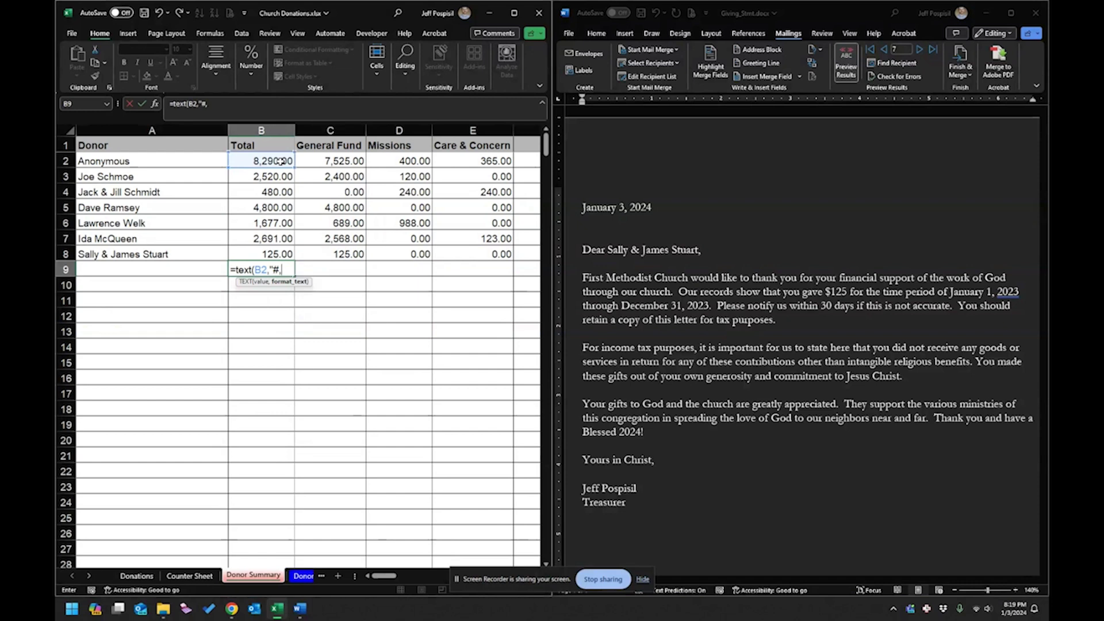
{"action": "type", "text": "##"}
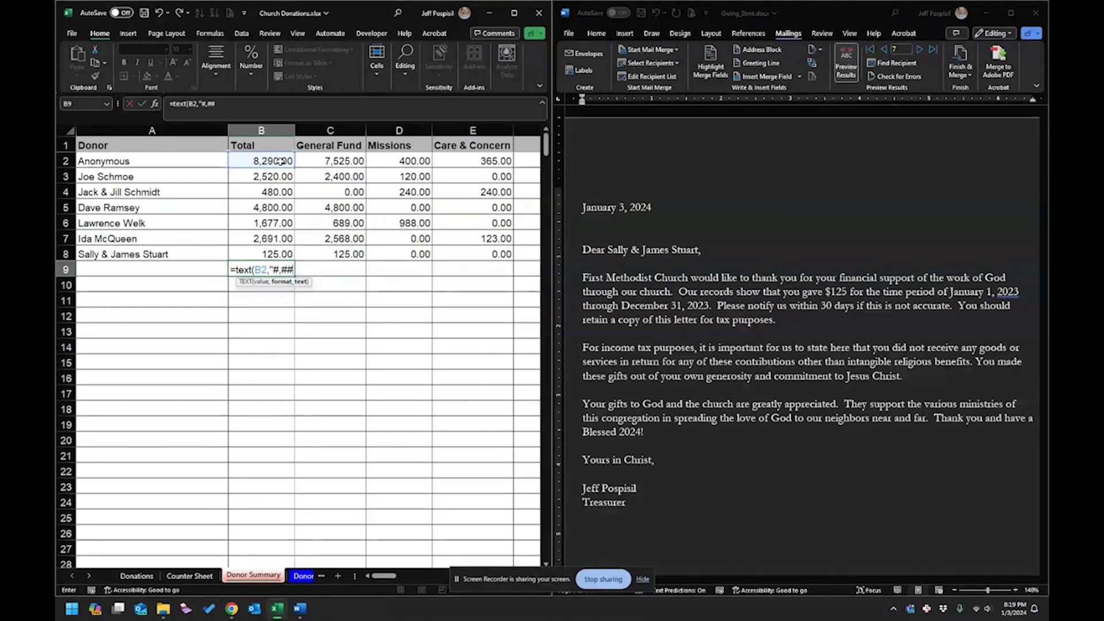
{"action": "type", "text": "0.00"}
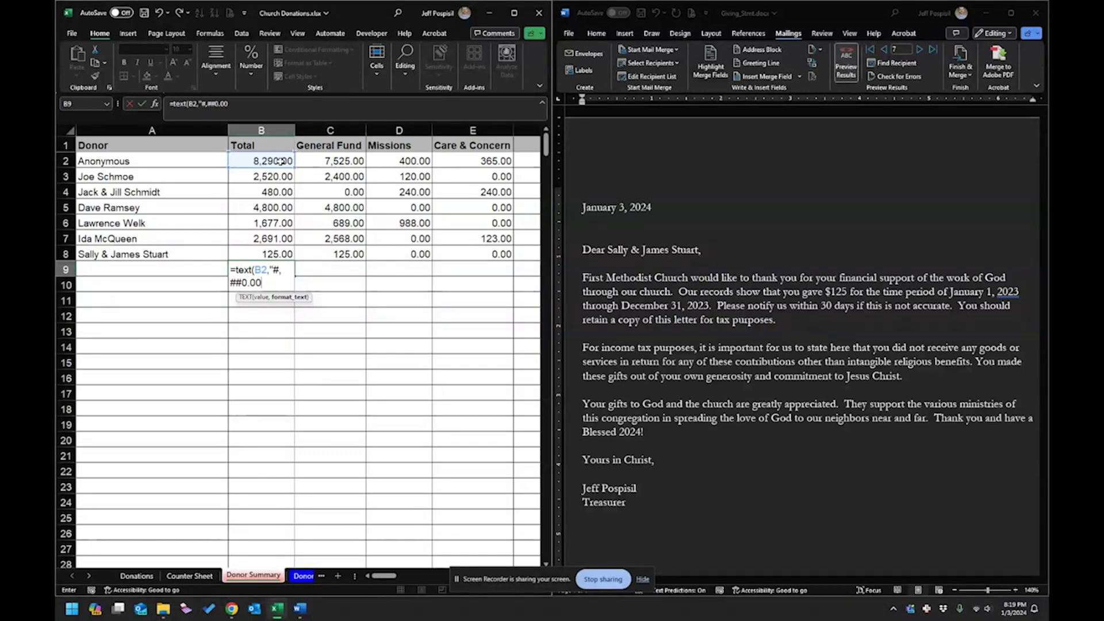
{"action": "type", "text": "\""}
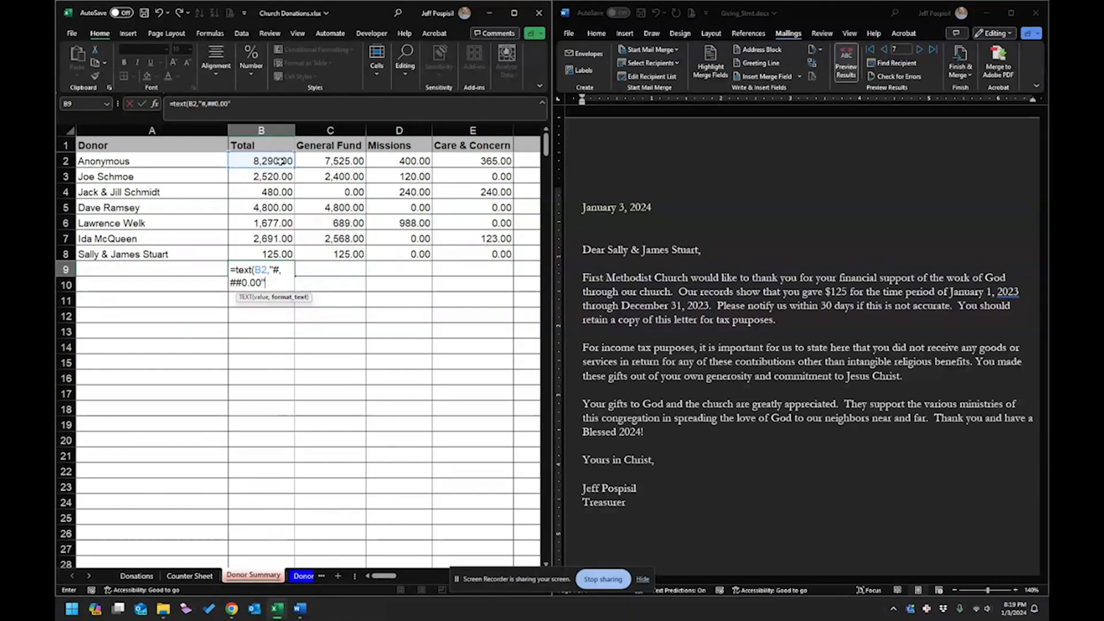
{"action": "type", "text": ")"}
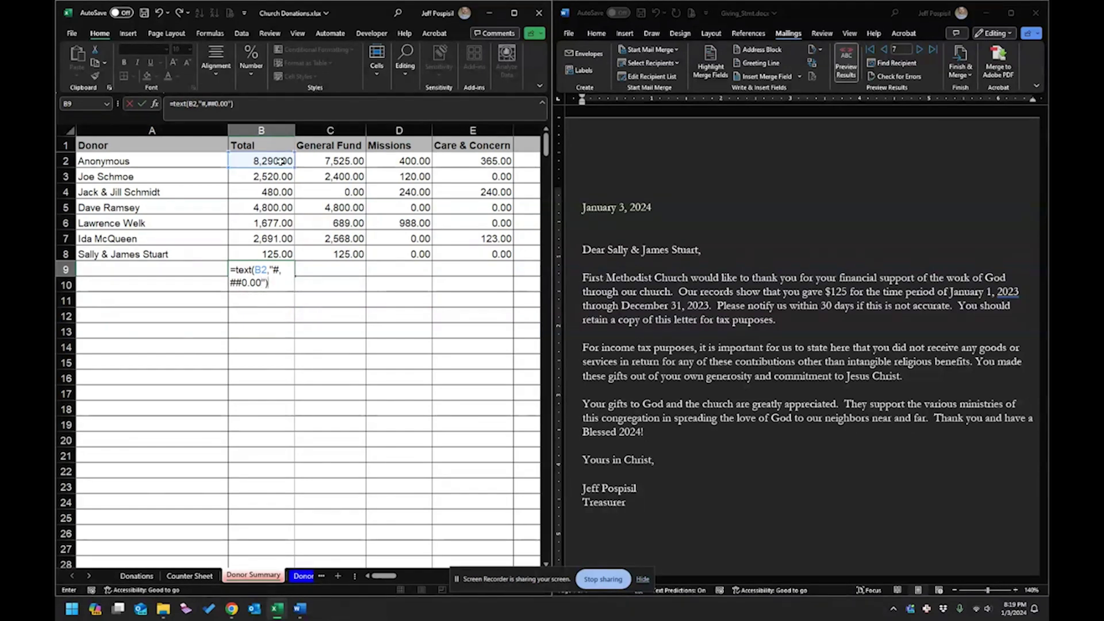
{"action": "key", "text": "Return"}
{"action": "left_click", "coordinate": [281, 270]}
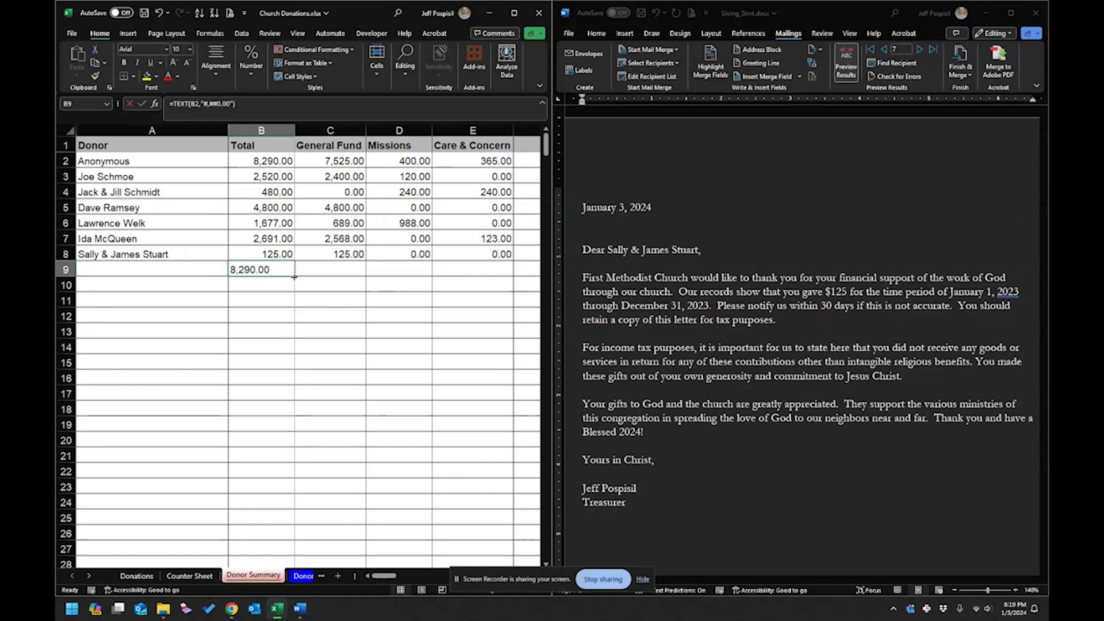
Fill the B9 formula down to B15 and paste the formatted totals over B2:B8 as values.
{"action": "left_click_drag", "start_coordinate": [294, 276], "coordinate": [281, 374]}
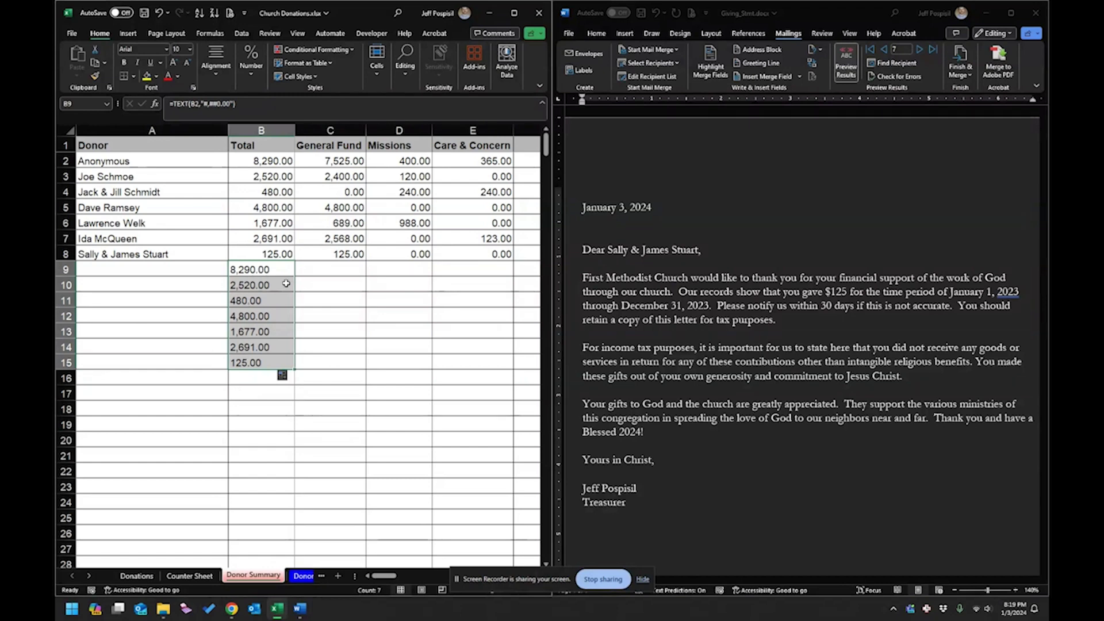
{"action": "key", "text": "ctrl+c"}
{"action": "left_click", "coordinate": [276, 162]}
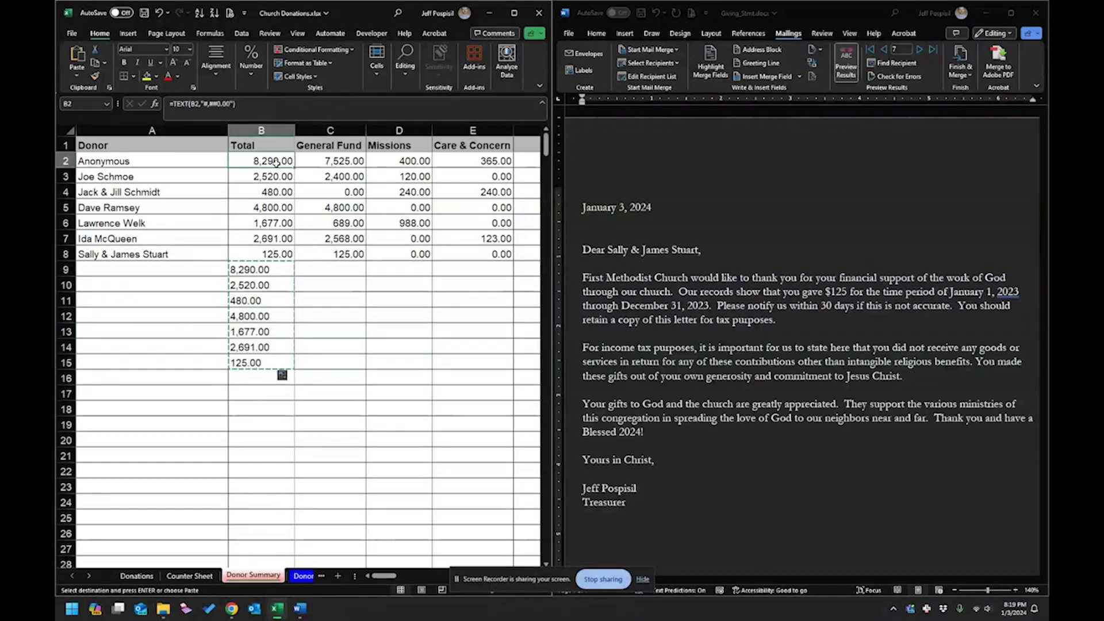
{"action": "right_click", "coordinate": [276, 163]}
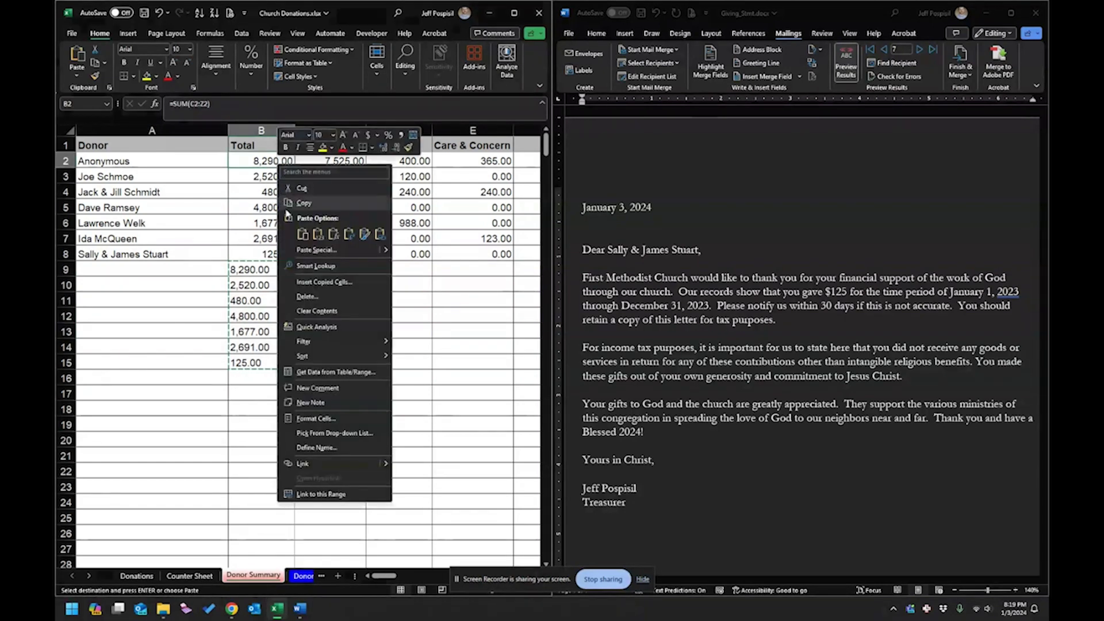
{"action": "left_click", "coordinate": [323, 236]}
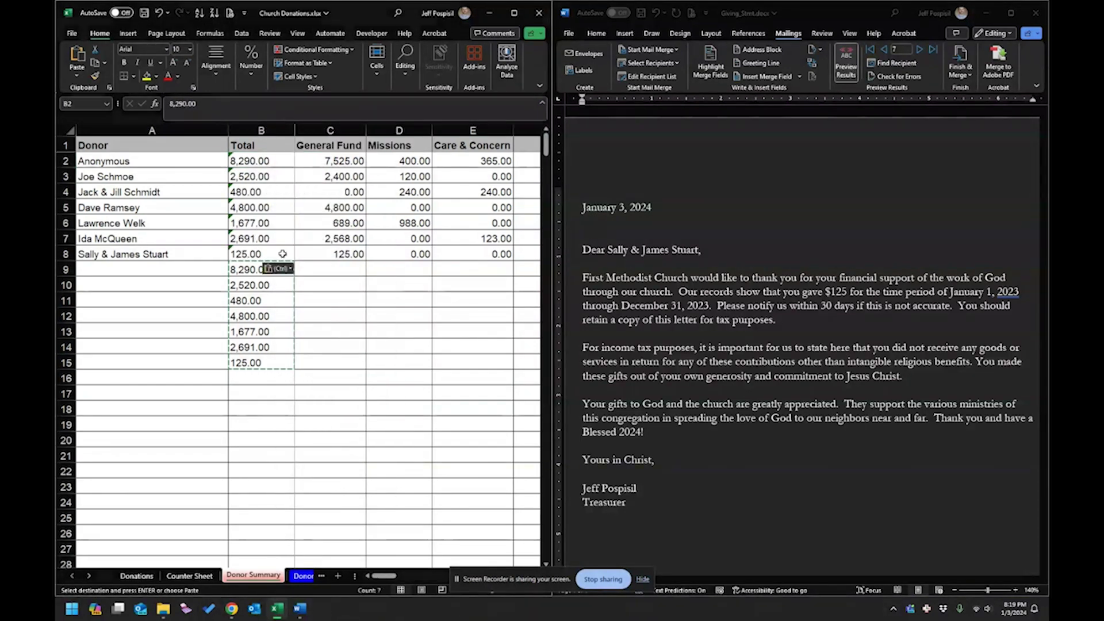
Clear the helper cells B9:B15.
{"action": "left_click_drag", "start_coordinate": [245, 270], "coordinate": [250, 360]}
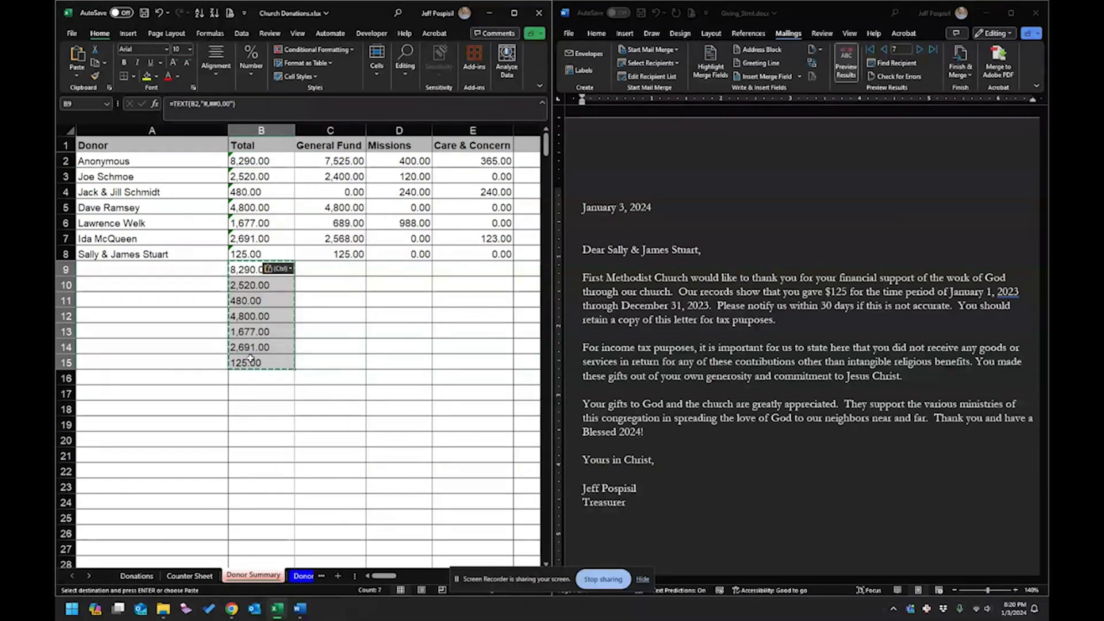
{"action": "key", "text": "Delete"}
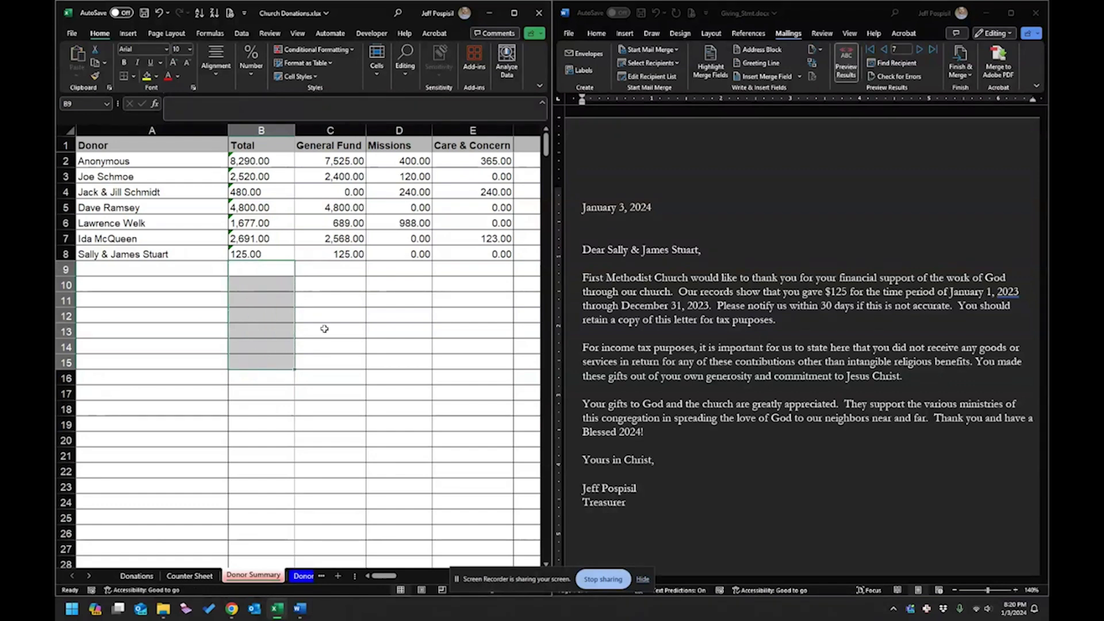
{"action": "left_click", "coordinate": [322, 329]}
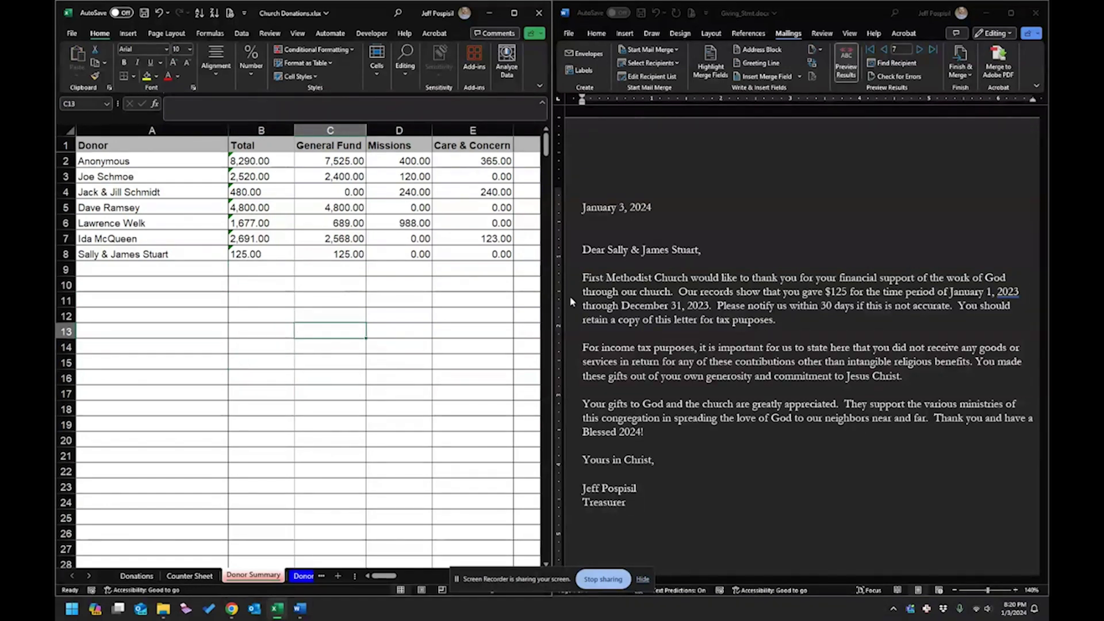
{"action": "left_click", "coordinate": [880, 54]}
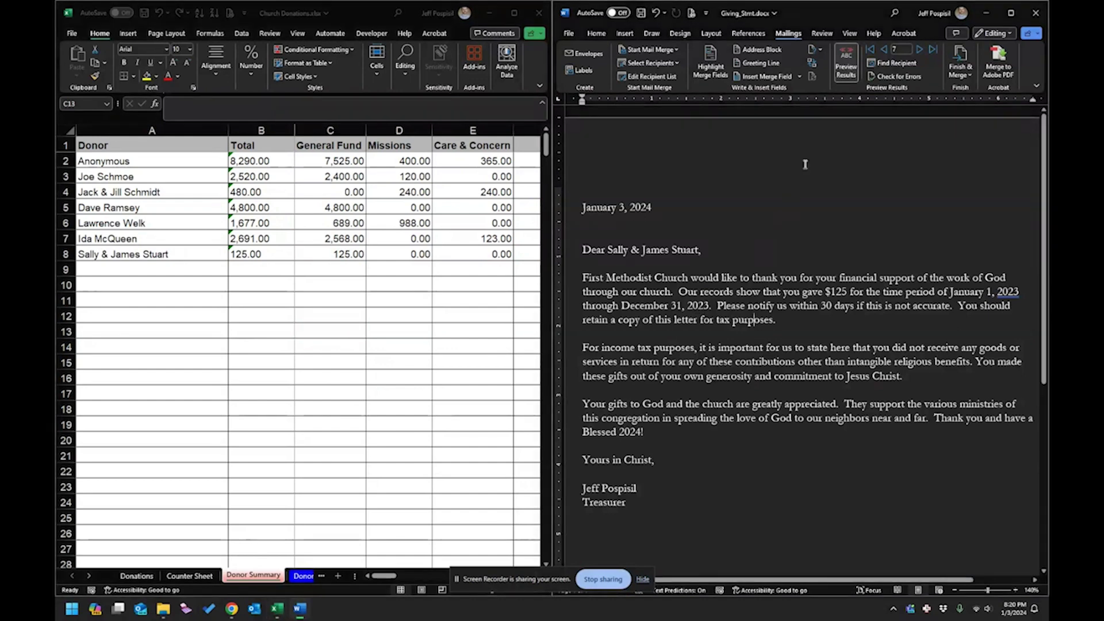
{"action": "left_click", "coordinate": [883, 50]}
{"action": "left_click", "coordinate": [883, 50]}
{"action": "left_click", "coordinate": [884, 50]}
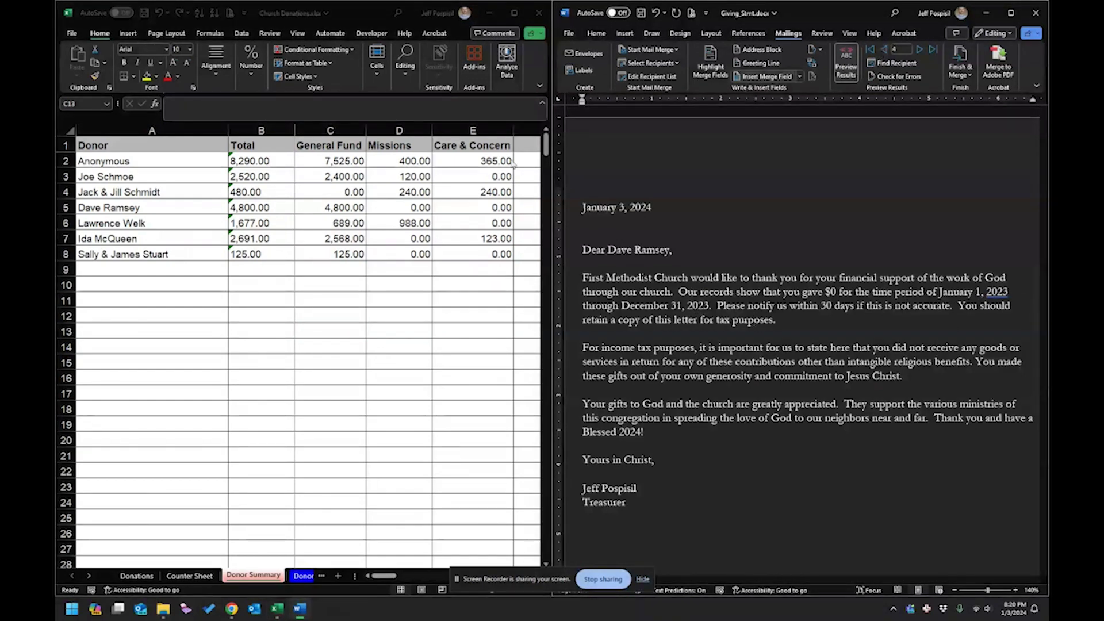
Save and close the donations workbook.
{"action": "left_click", "coordinate": [517, 95]}
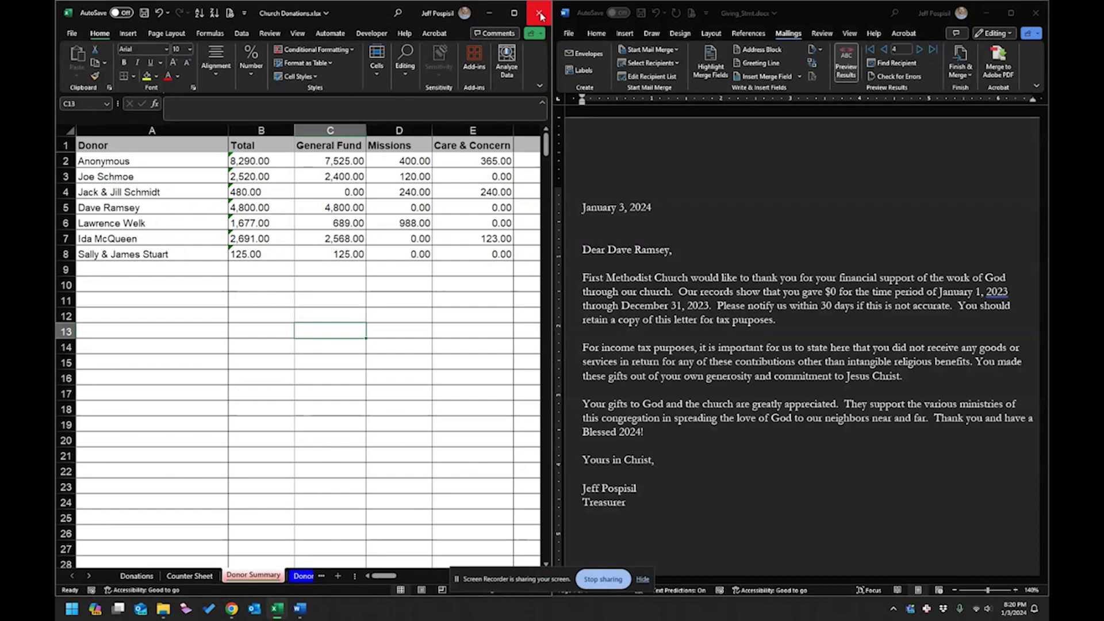
{"action": "left_click", "coordinate": [143, 13]}
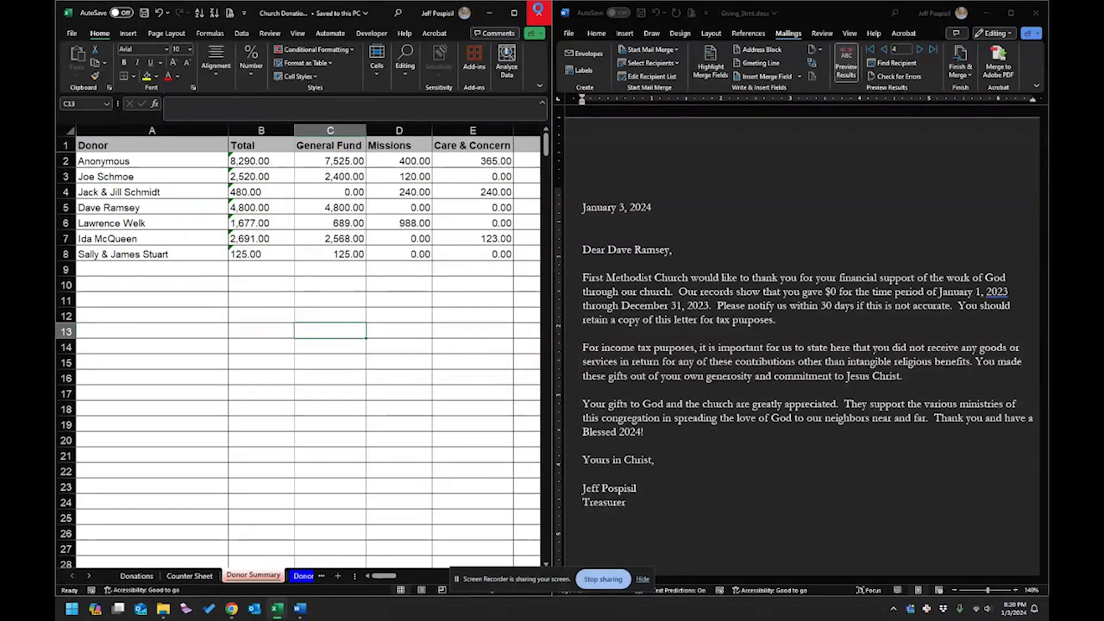
{"action": "left_click", "coordinate": [539, 14]}
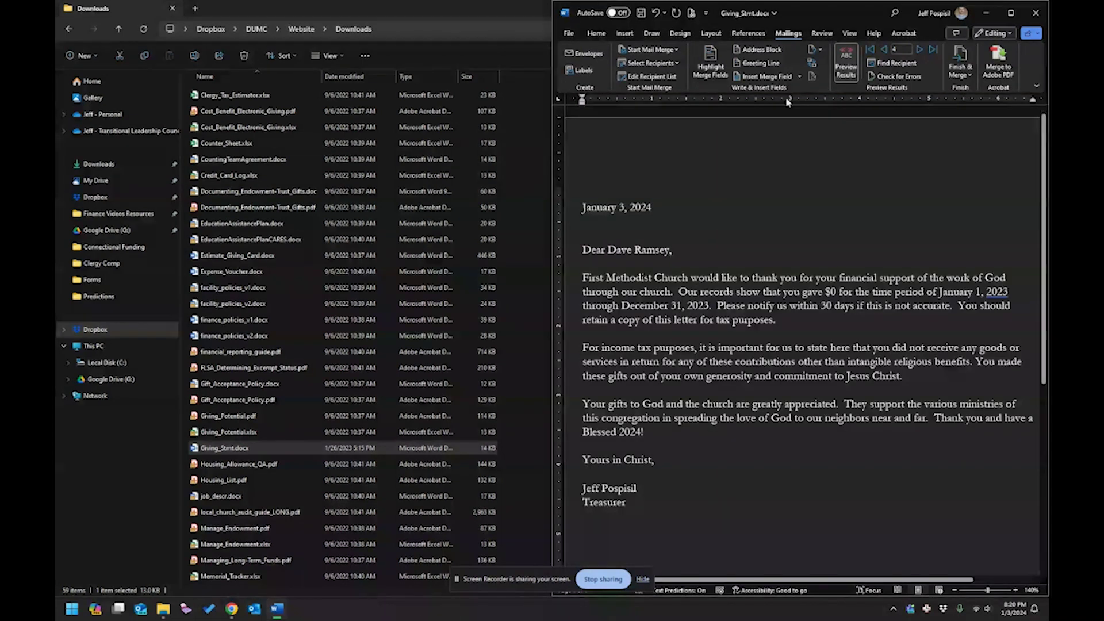
Close the Word letter, saving it to Downloads.
{"action": "left_click", "coordinate": [1035, 13]}
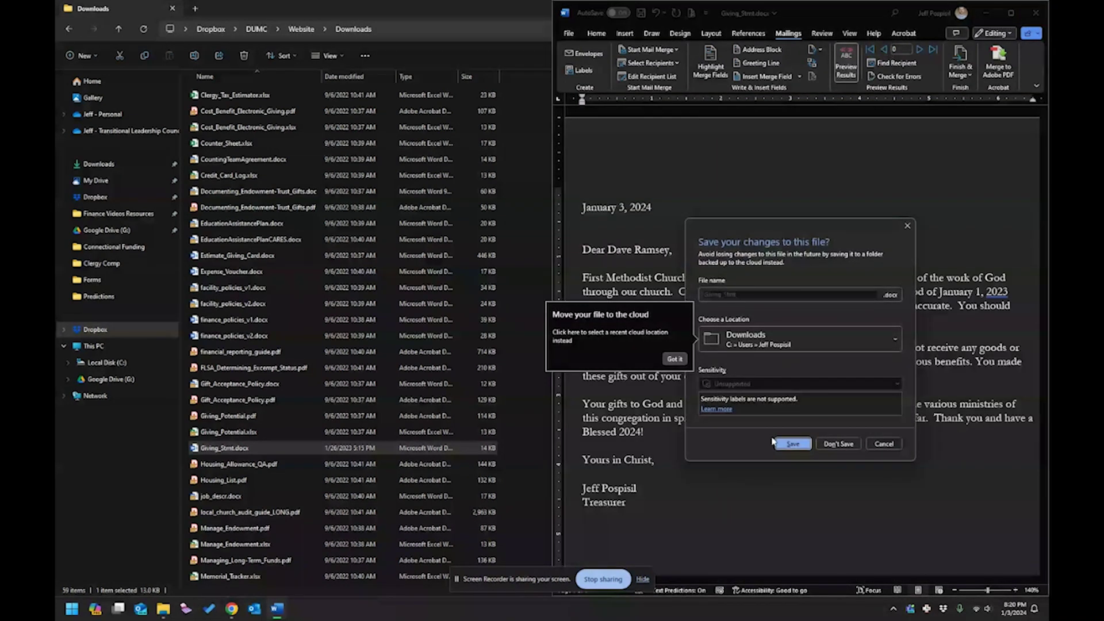
{"action": "left_click", "coordinate": [755, 343]}
{"action": "left_click", "coordinate": [752, 366]}
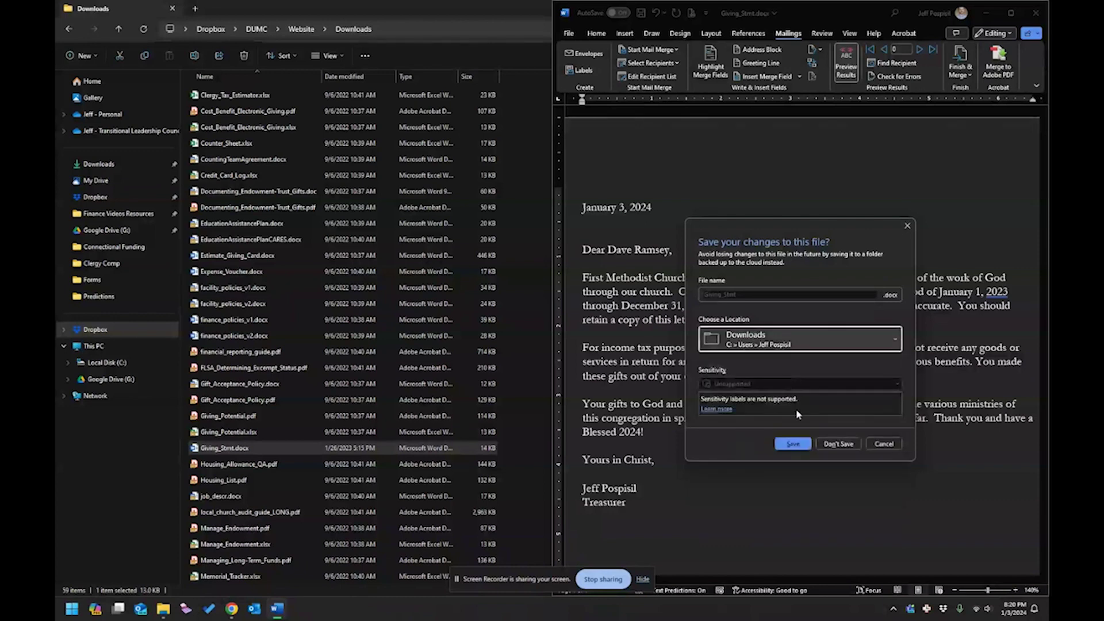
{"action": "left_click", "coordinate": [794, 444]}
{"action": "key", "text": "alt+F4"}
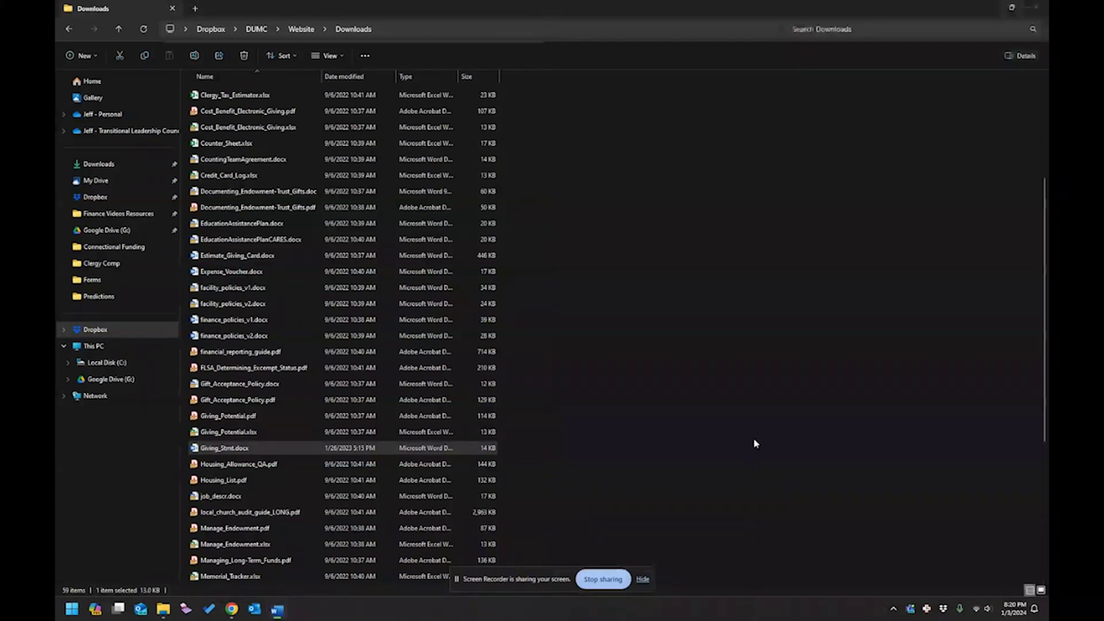
Open Giving_Stmt.docx from Downloads and accept the SQL data prompt, showing Anonymous's $8,290.00 total.
{"action": "left_click", "coordinate": [105, 164]}
{"action": "double_click", "coordinate": [230, 109]}
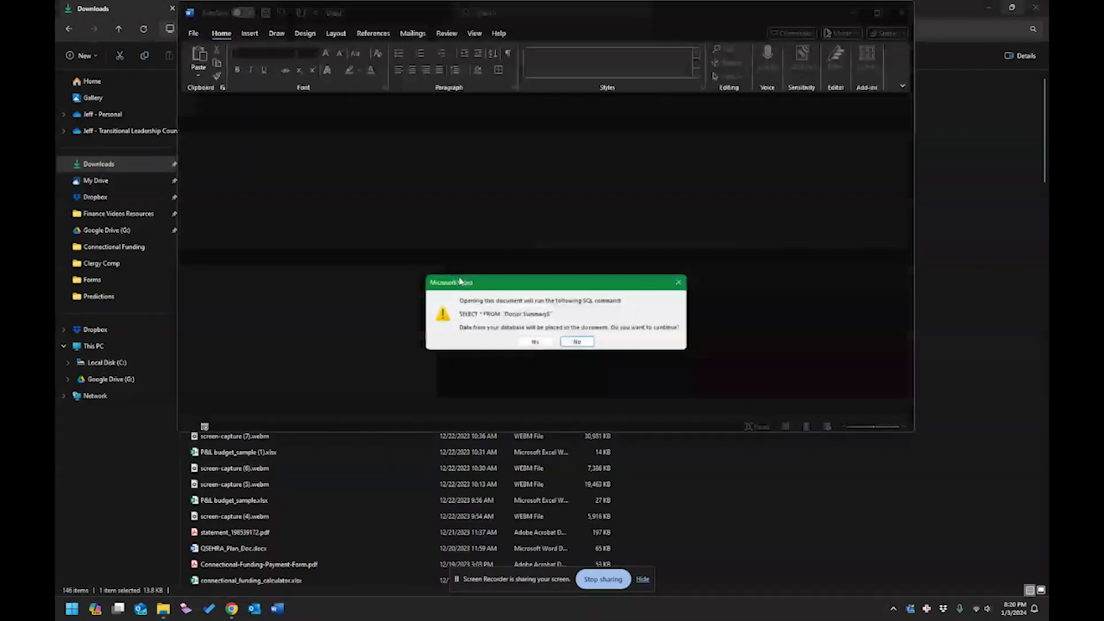
{"action": "left_click", "coordinate": [532, 342]}
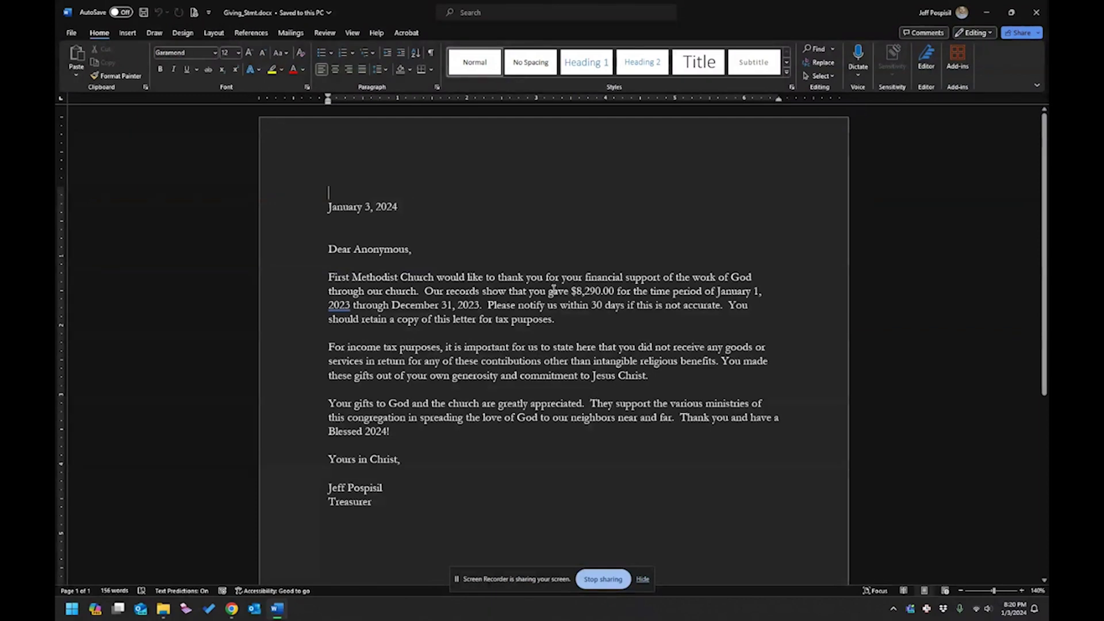
Close the merged Word letter and select Church Donations.xlsx in File Explorer.
{"action": "scroll", "coordinate": [553, 289], "scroll_direction": "up", "scroll_amount": 2}
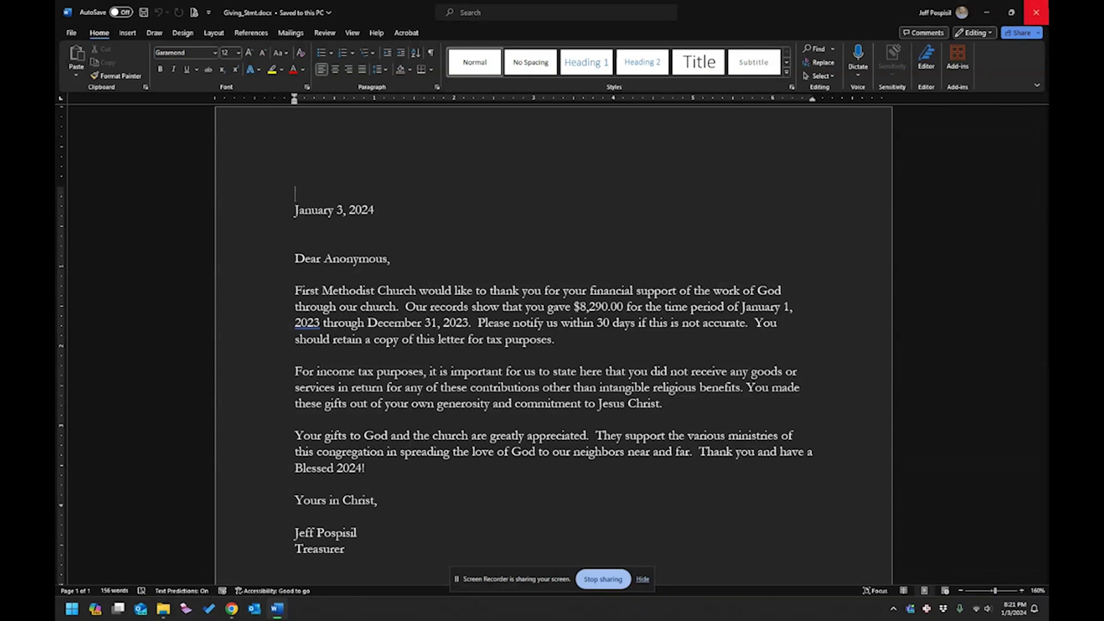
{"action": "left_click", "coordinate": [1036, 12]}
{"action": "left_click", "coordinate": [275, 125]}
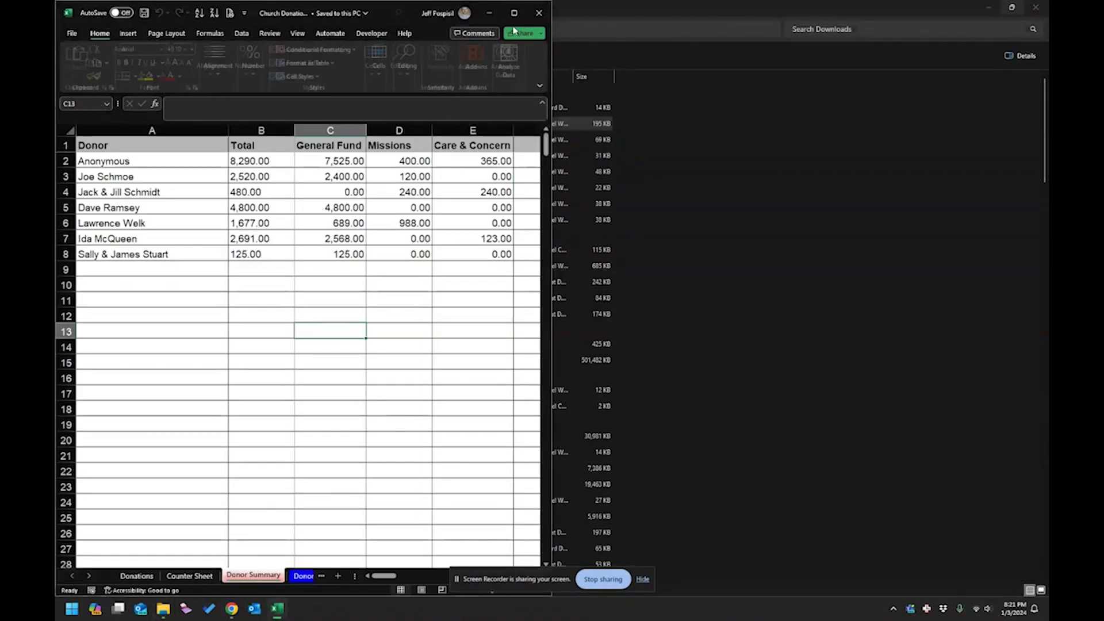
{"action": "left_click", "coordinate": [263, 190]}
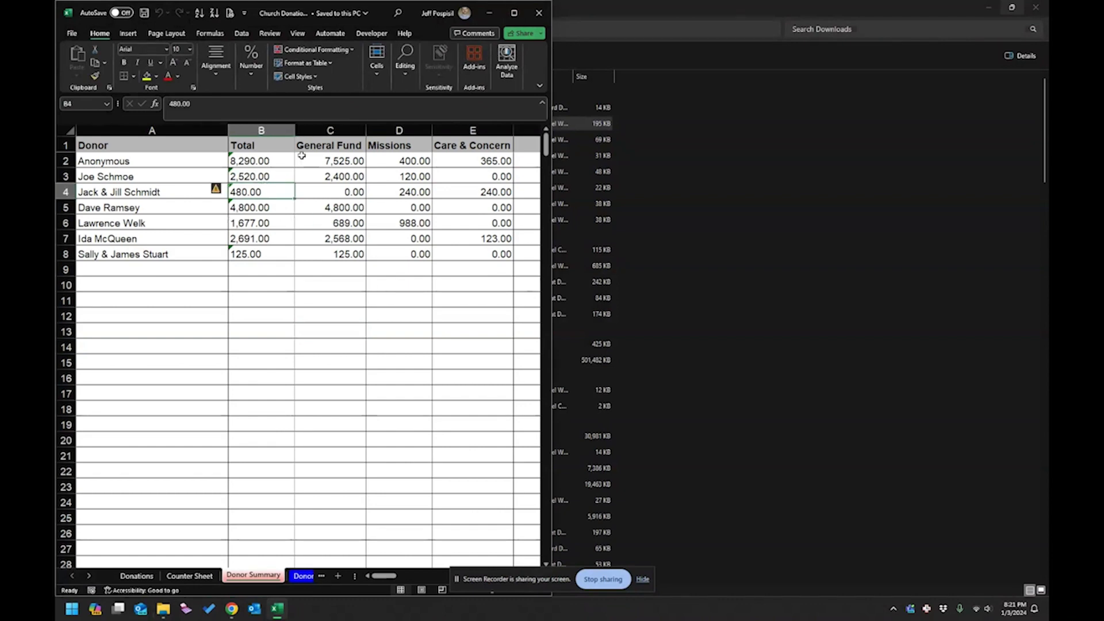
{"action": "right_click", "coordinate": [330, 131]}
{"action": "left_click", "coordinate": [355, 231]}
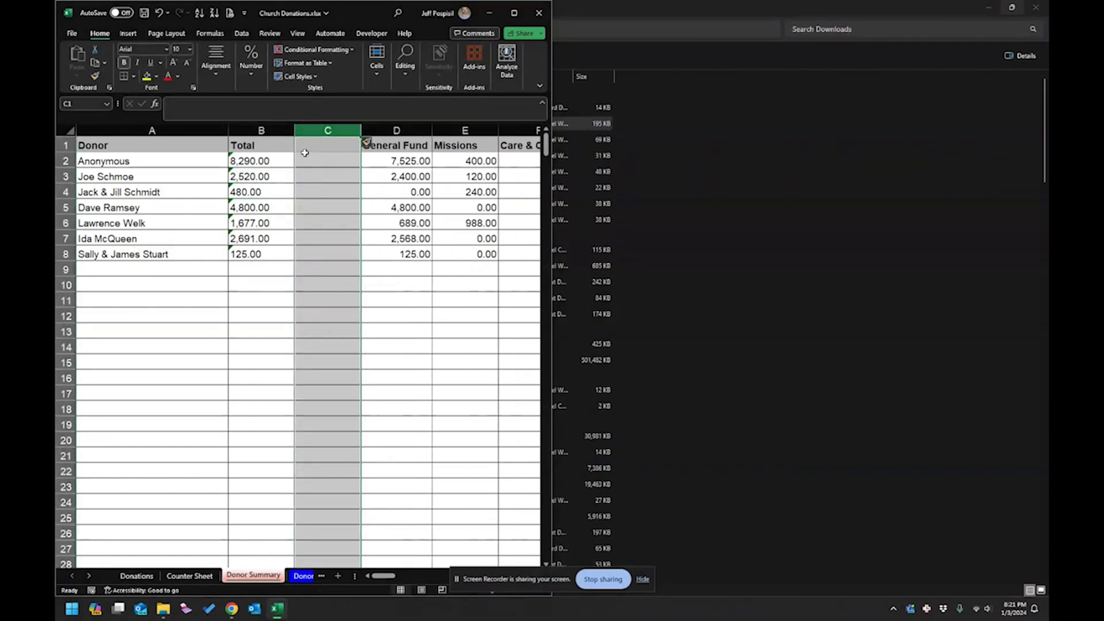
{"action": "left_click", "coordinate": [307, 149]}
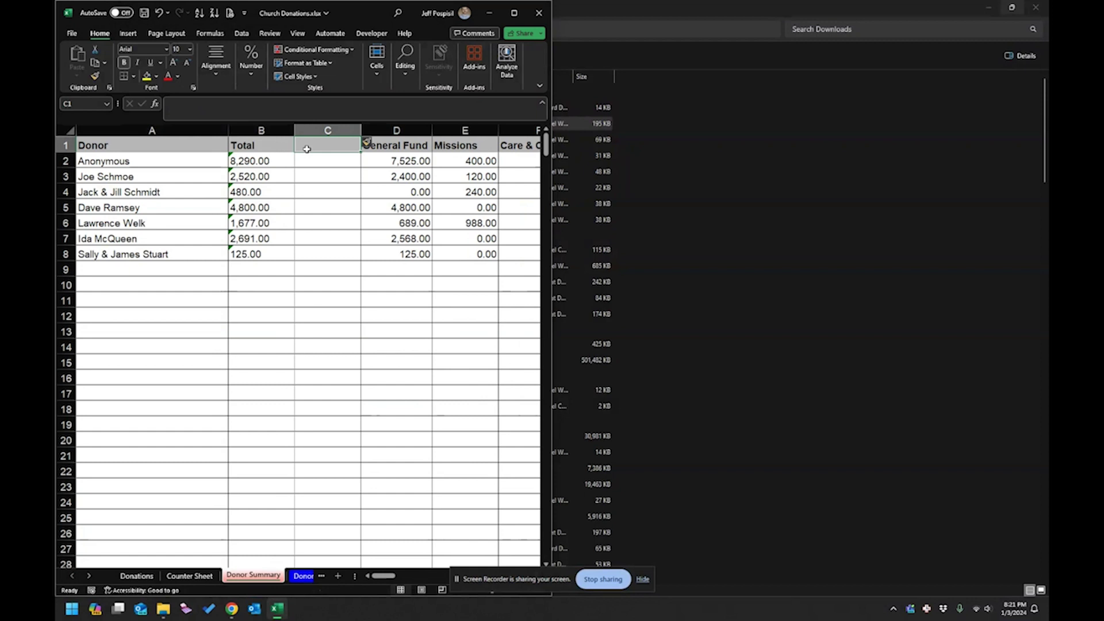
{"action": "type", "text": "Mtotal"}
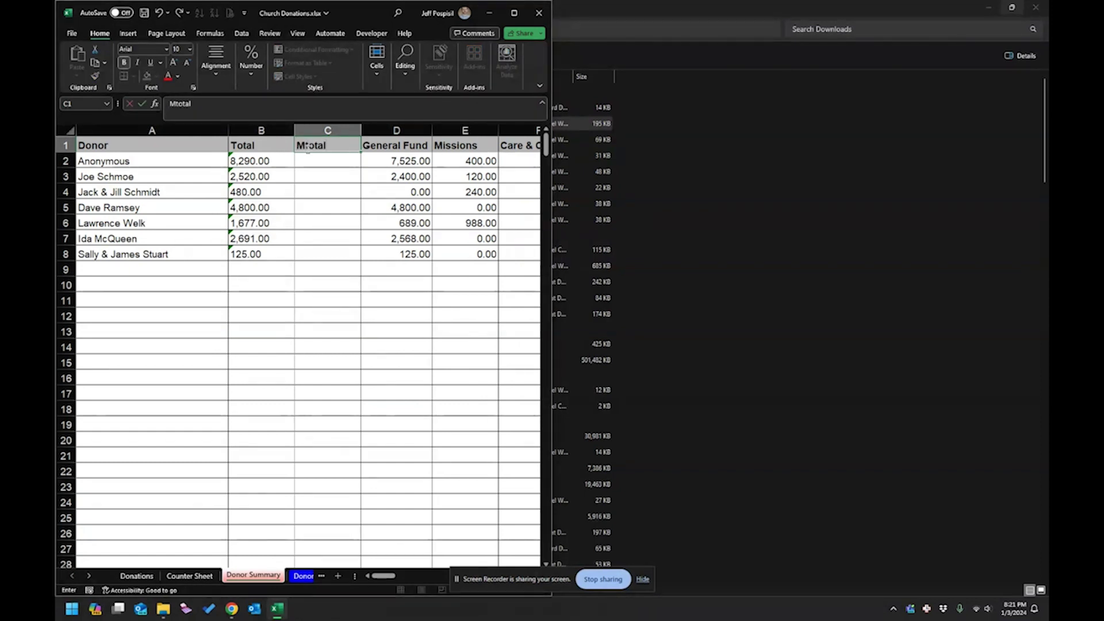
{"action": "key", "text": "Return"}
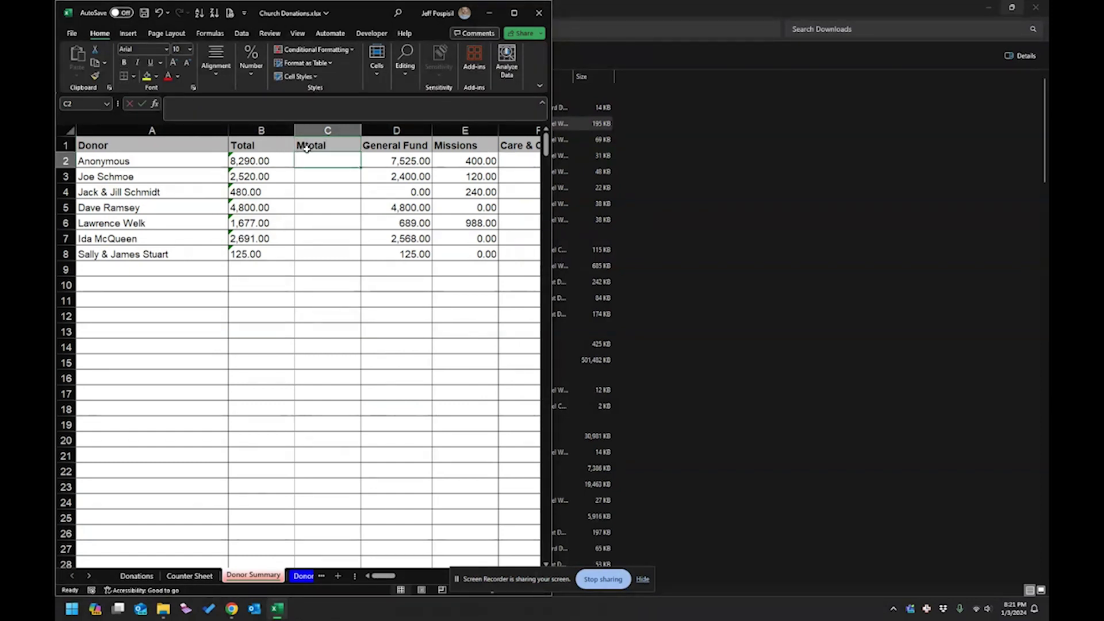
{"action": "type", "text": "=text"}
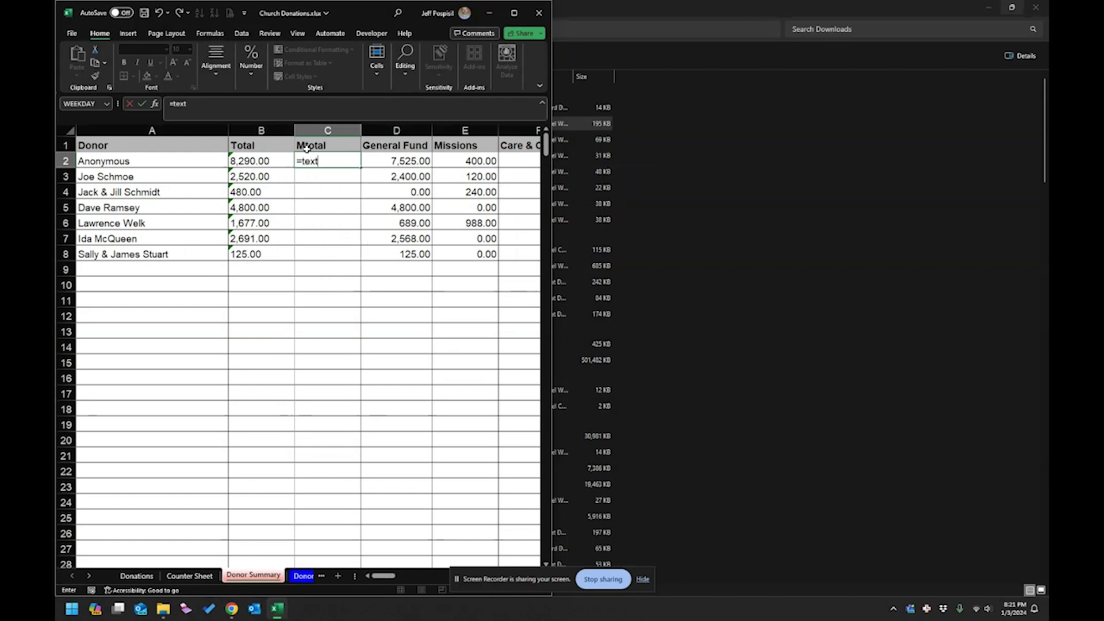
{"action": "key", "text": "Escape"}
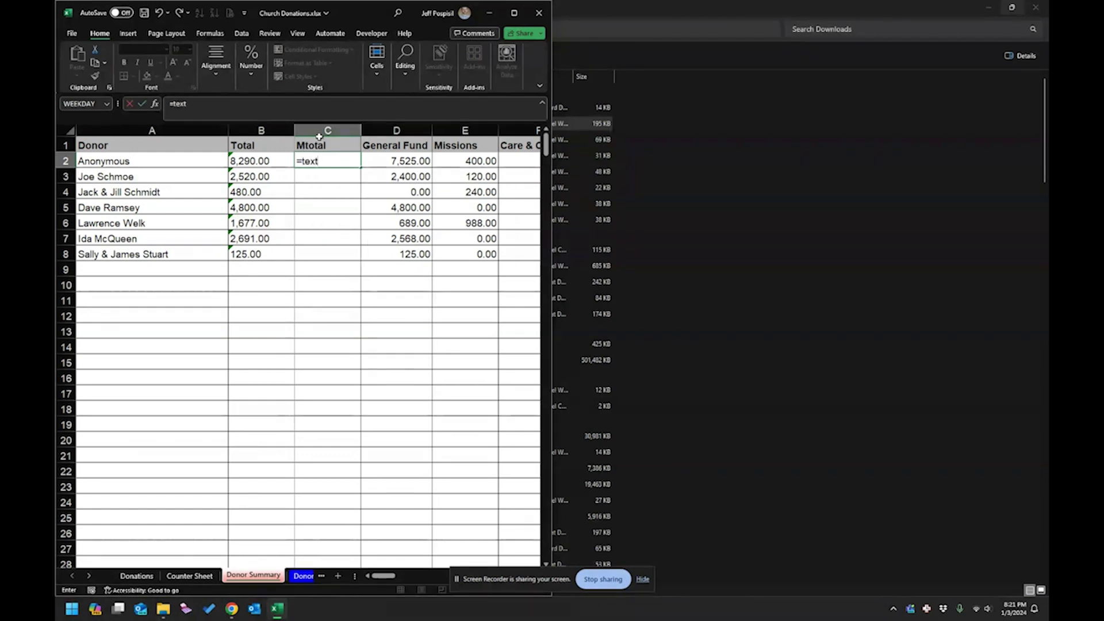
{"action": "left_click", "coordinate": [316, 131]}
{"action": "right_click", "coordinate": [322, 131]}
{"action": "left_click", "coordinate": [345, 251]}
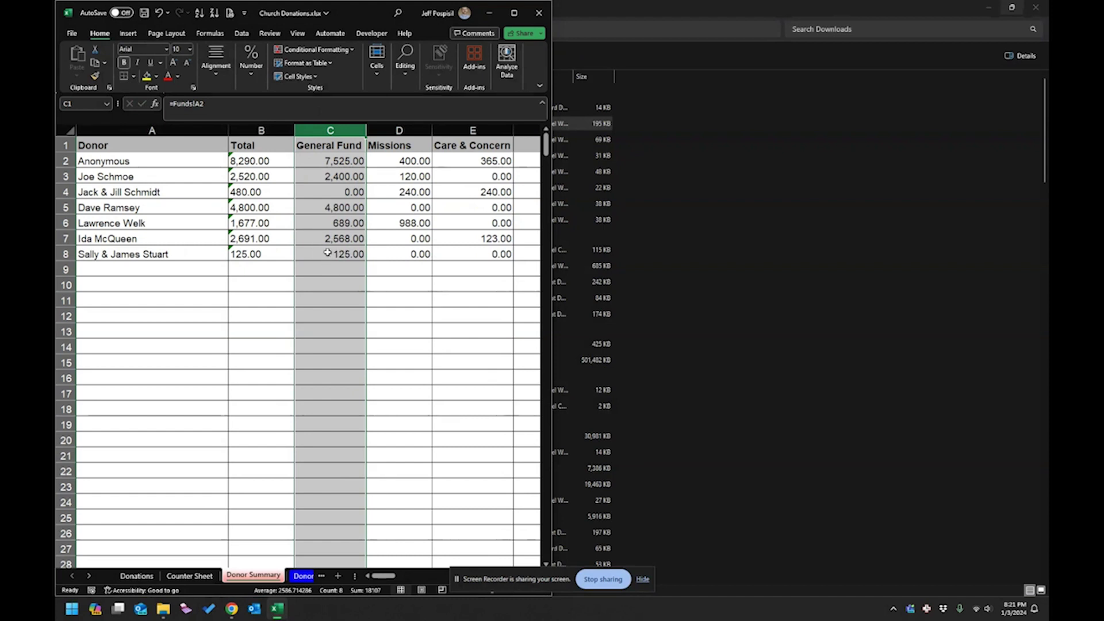
Sort the donors by General Fund descending, so Anonymous's 7,525.00 comes first.
{"action": "left_click", "coordinate": [314, 236]}
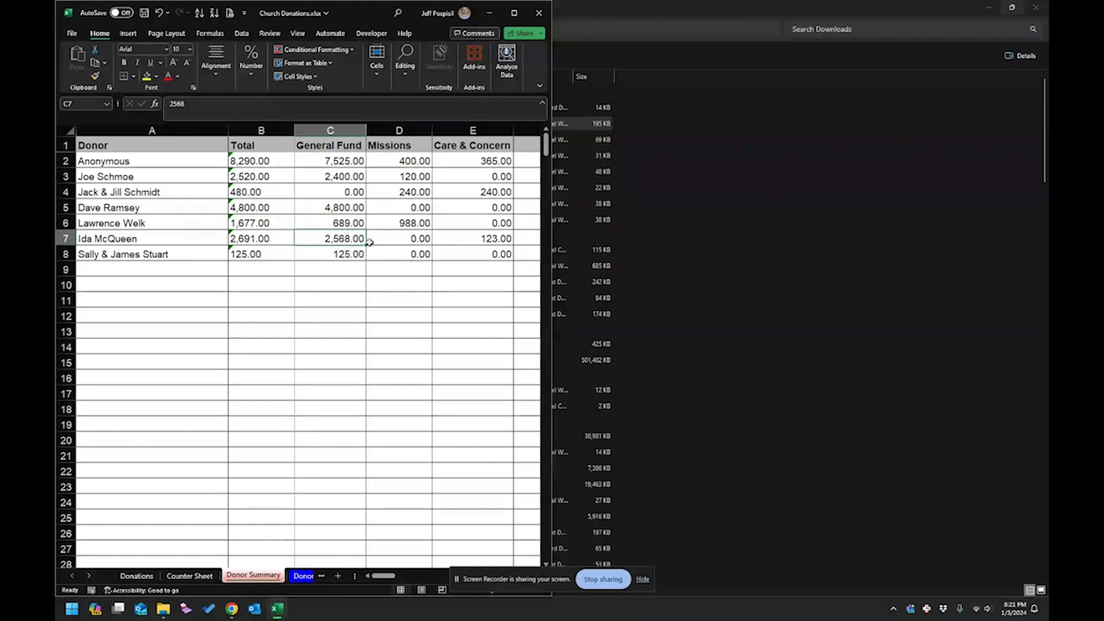
{"action": "left_click", "coordinate": [351, 177]}
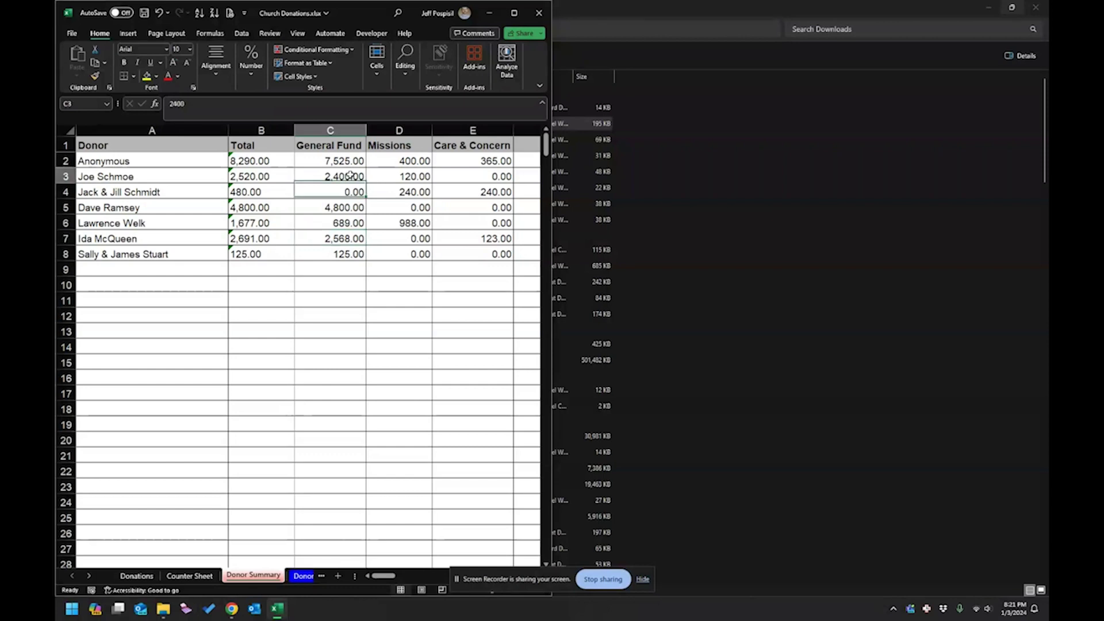
{"action": "left_click", "coordinate": [199, 13]}
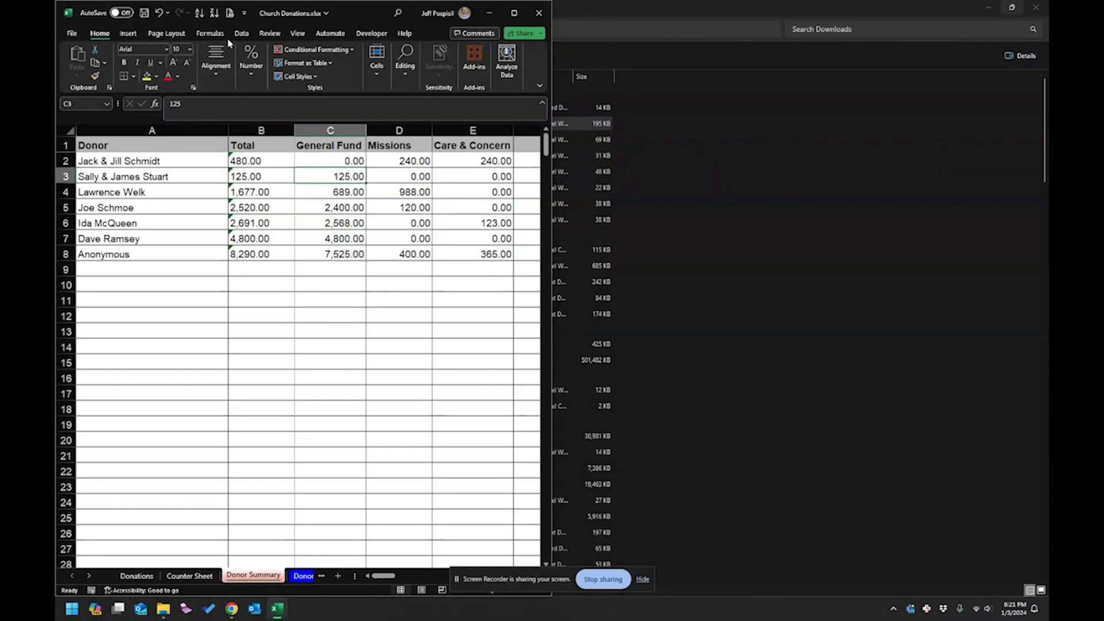
{"action": "left_click", "coordinate": [214, 13]}
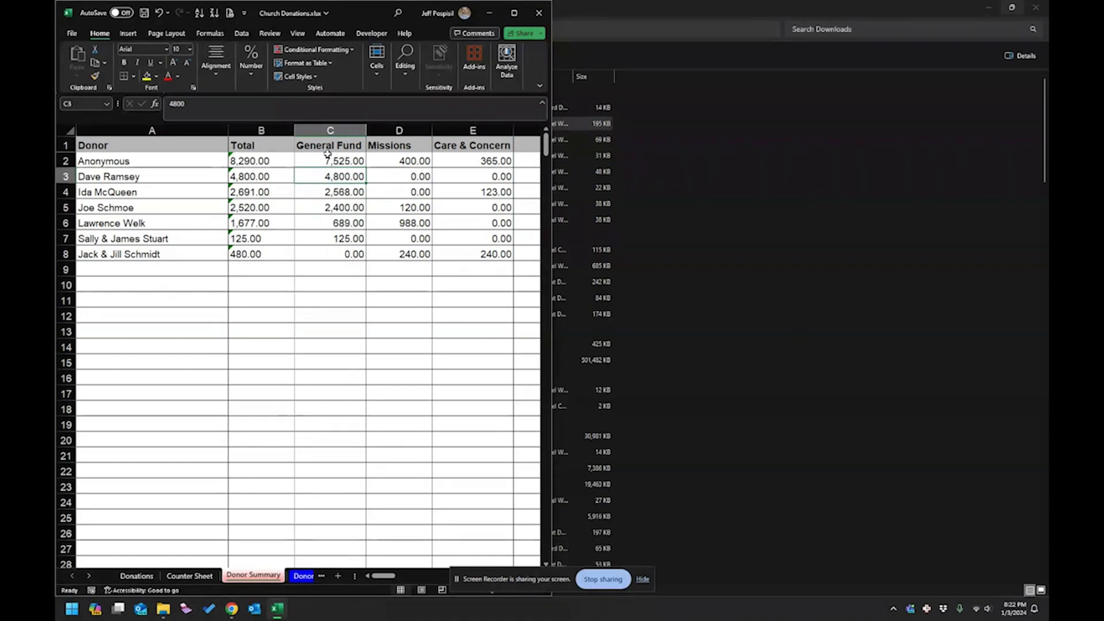
{"action": "left_click", "coordinate": [335, 145]}
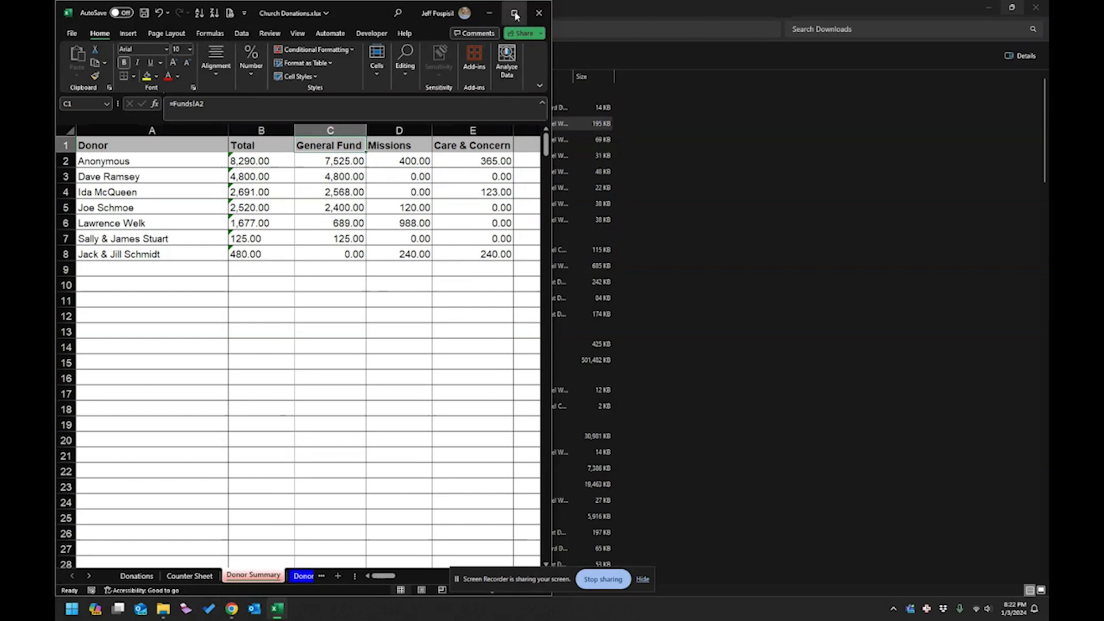
Maximize Excel and enter =TEXT(C2,"#,##0.00") in helper cell C9.
{"action": "left_click", "coordinate": [514, 13]}
{"action": "left_click_drag", "start_coordinate": [356, 168], "coordinate": [358, 208]}
{"action": "left_click", "coordinate": [355, 272]}
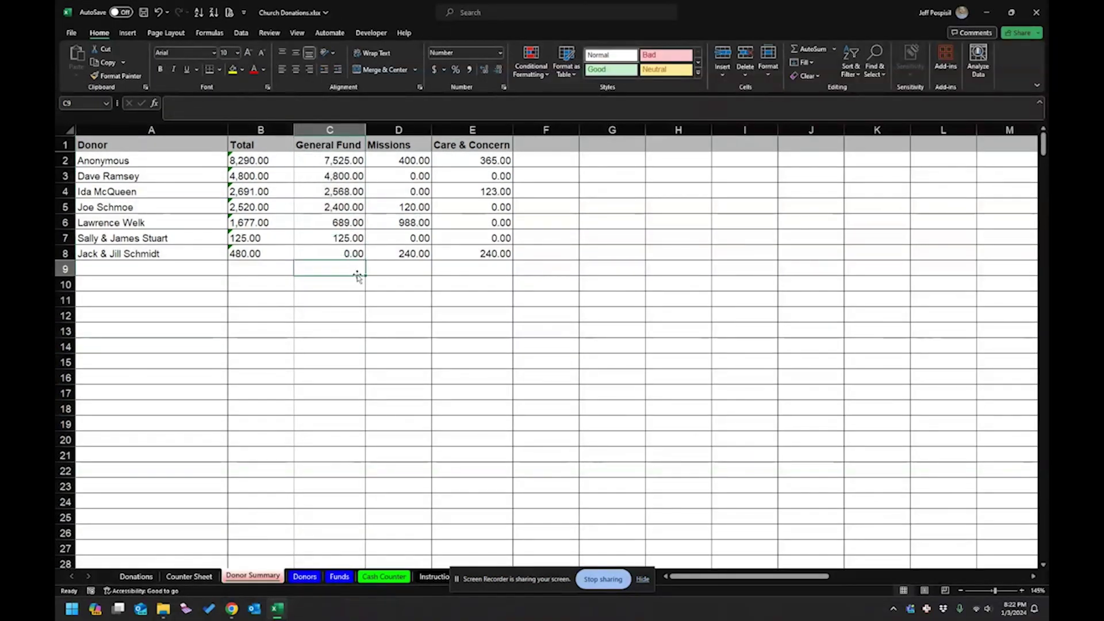
{"action": "type", "text": "=text"}
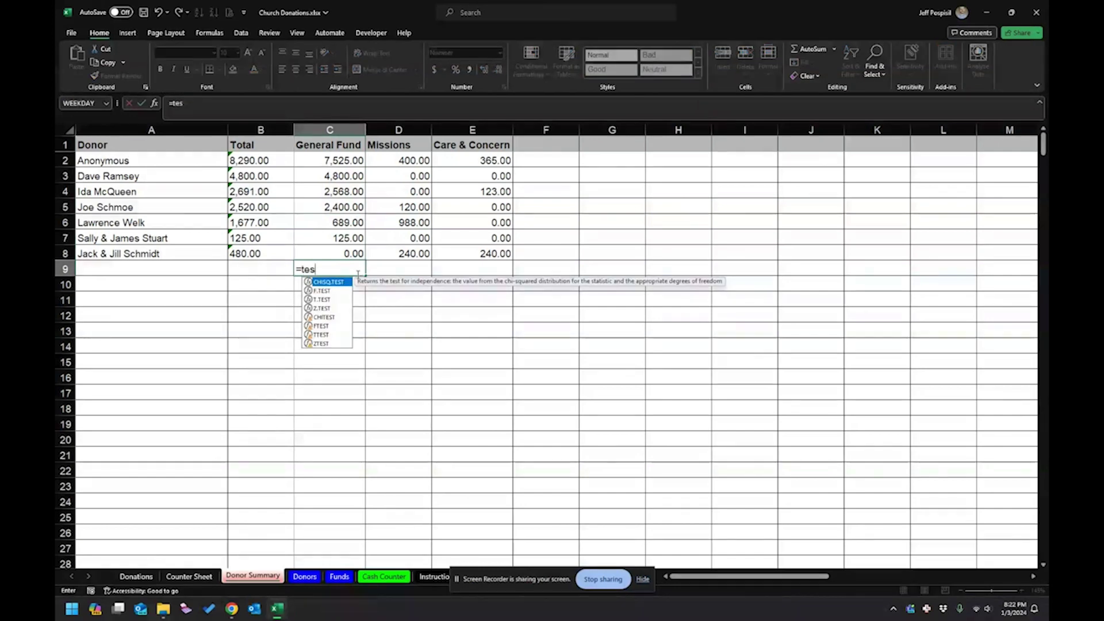
{"action": "type", "text": "("}
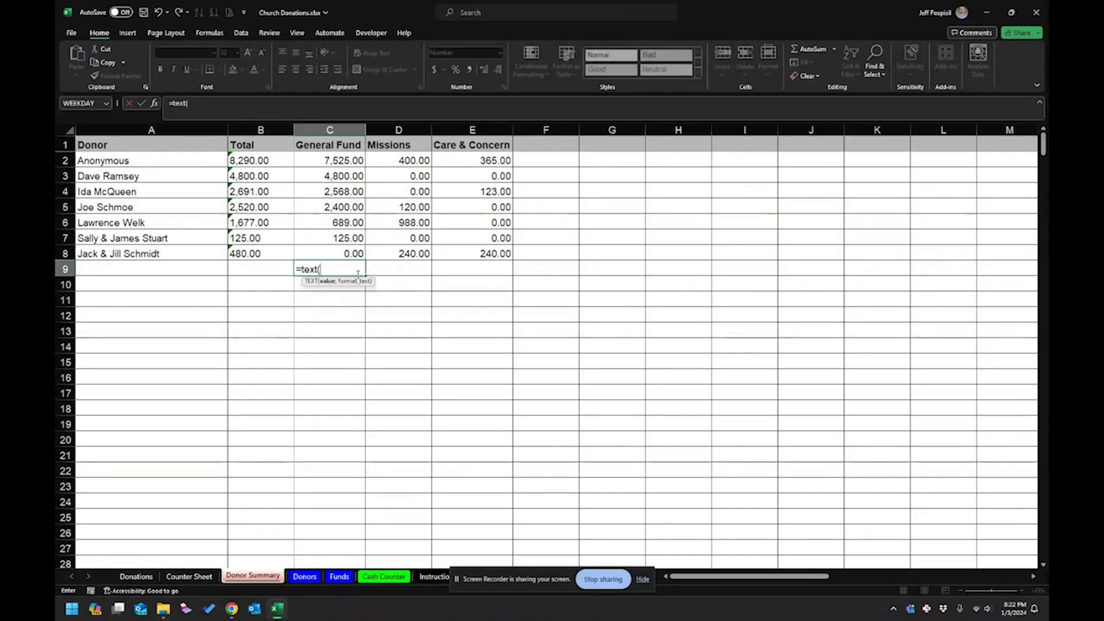
{"action": "left_click", "coordinate": [344, 160]}
{"action": "type", "text": ","}
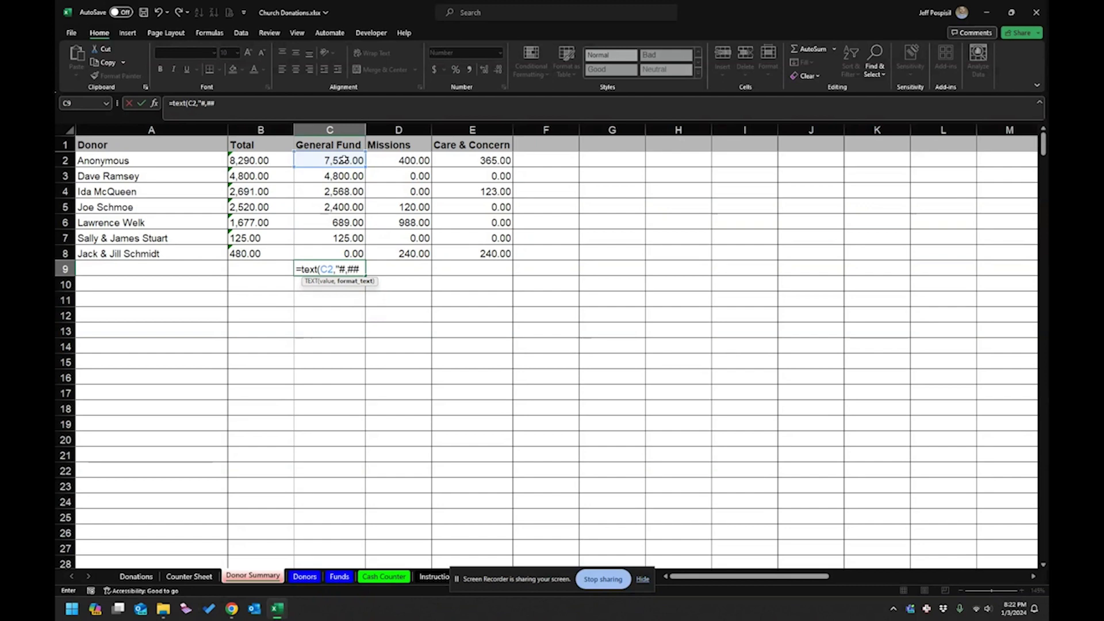
{"action": "type", "text": "#,##0.00\")"}
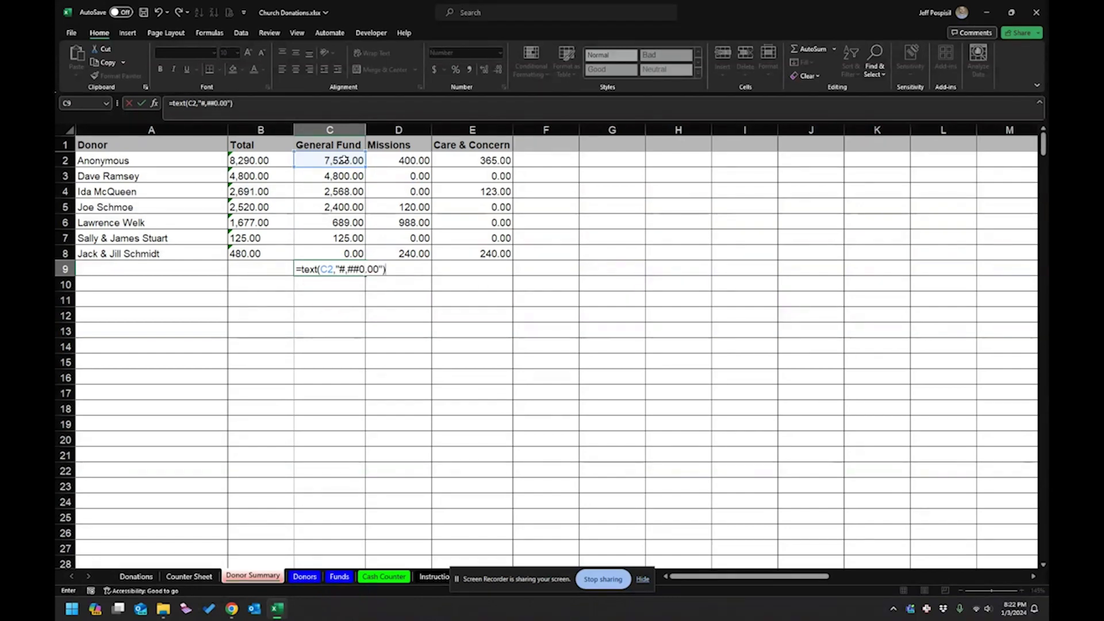
{"action": "key", "text": "Return"}
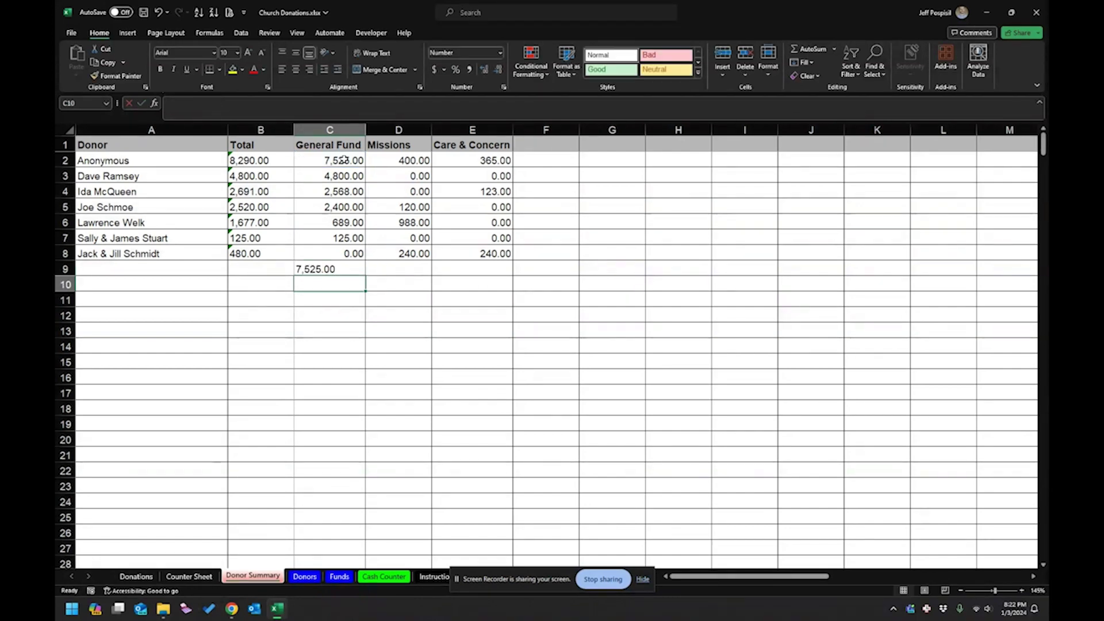
Fill the formula across to E15 and paste the text amounts over C2 as values.
{"action": "left_click", "coordinate": [345, 269]}
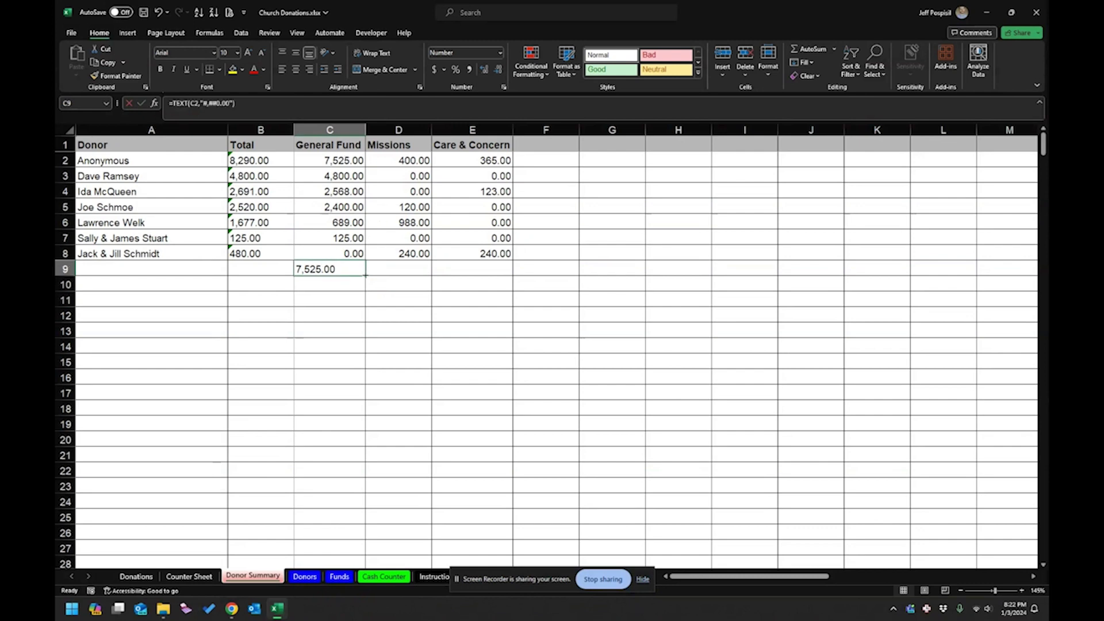
{"action": "left_click_drag", "start_coordinate": [366, 276], "coordinate": [498, 375]}
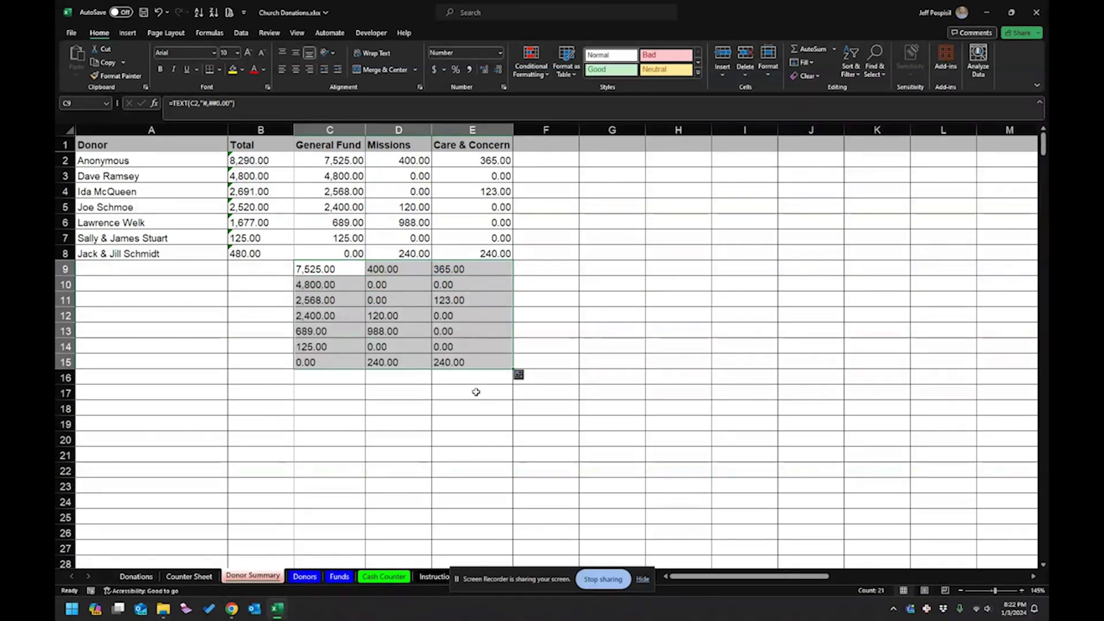
{"action": "key", "text": "ctrl+c"}
{"action": "left_click", "coordinate": [348, 161]}
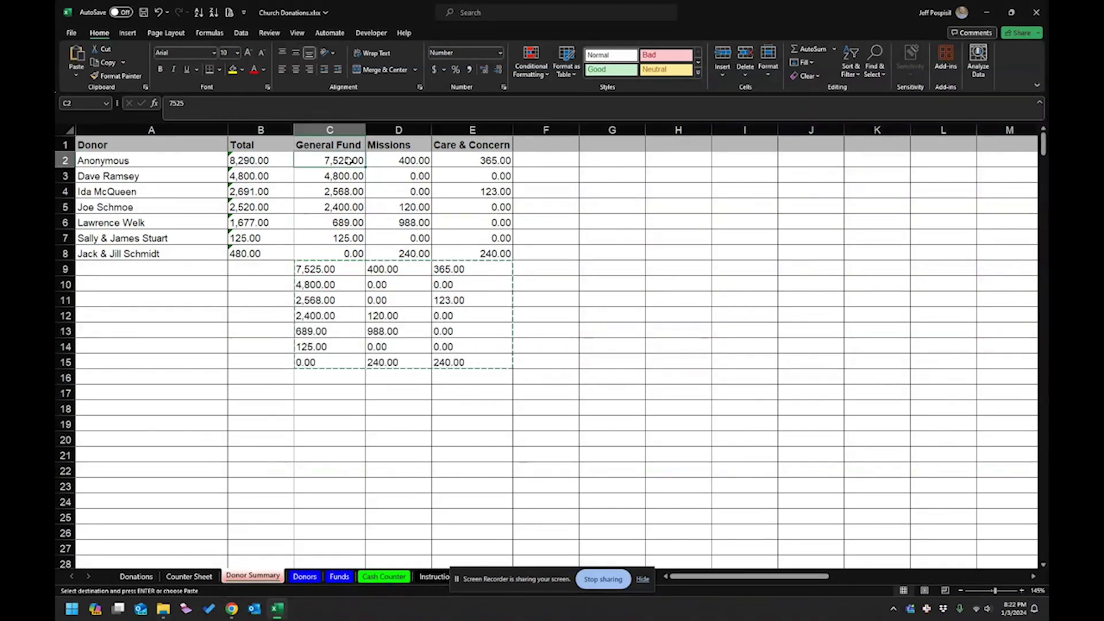
{"action": "right_click", "coordinate": [348, 161]}
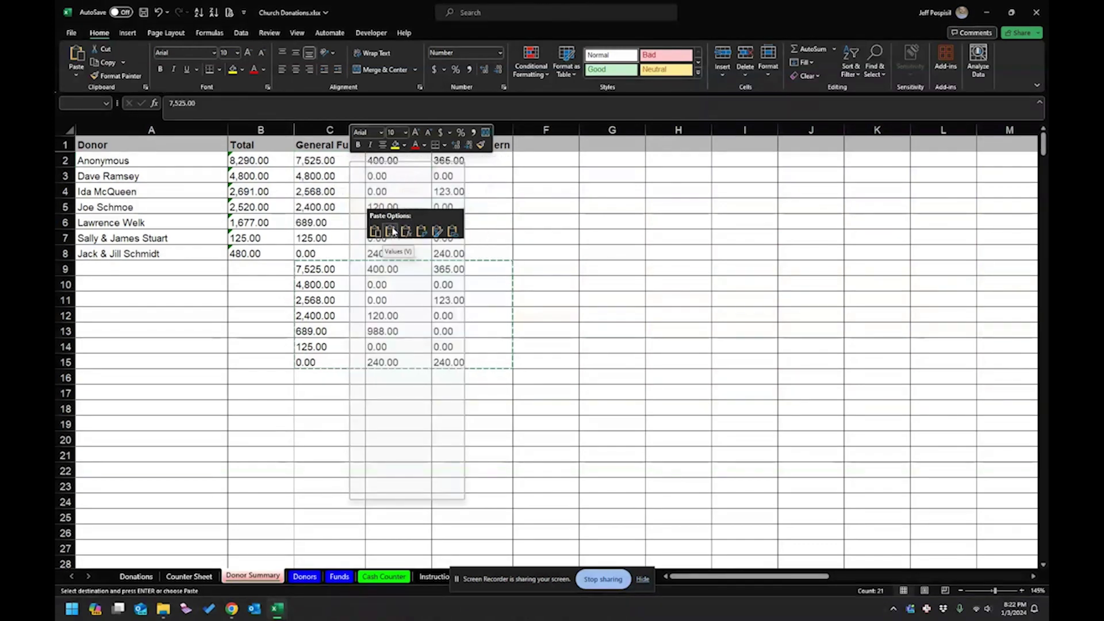
{"action": "left_click", "coordinate": [392, 231]}
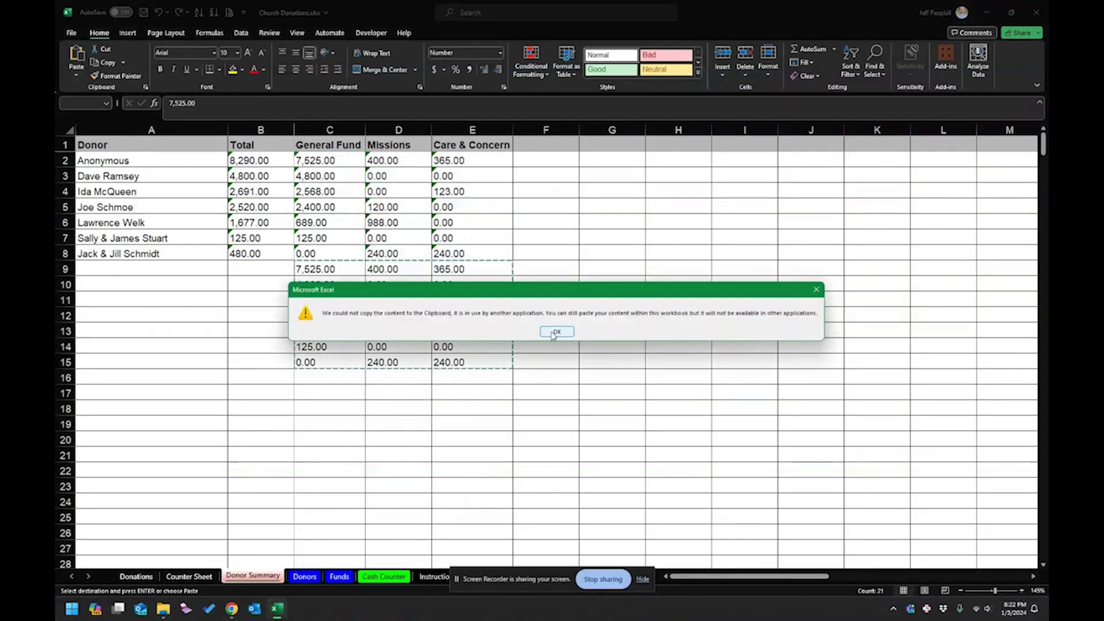
{"action": "left_click", "coordinate": [556, 332]}
Clear the helper block below the table.
{"action": "left_click_drag", "start_coordinate": [305, 270], "coordinate": [332, 268]}
{"action": "key", "text": "Delete"}
{"action": "left_click", "coordinate": [398, 376]}
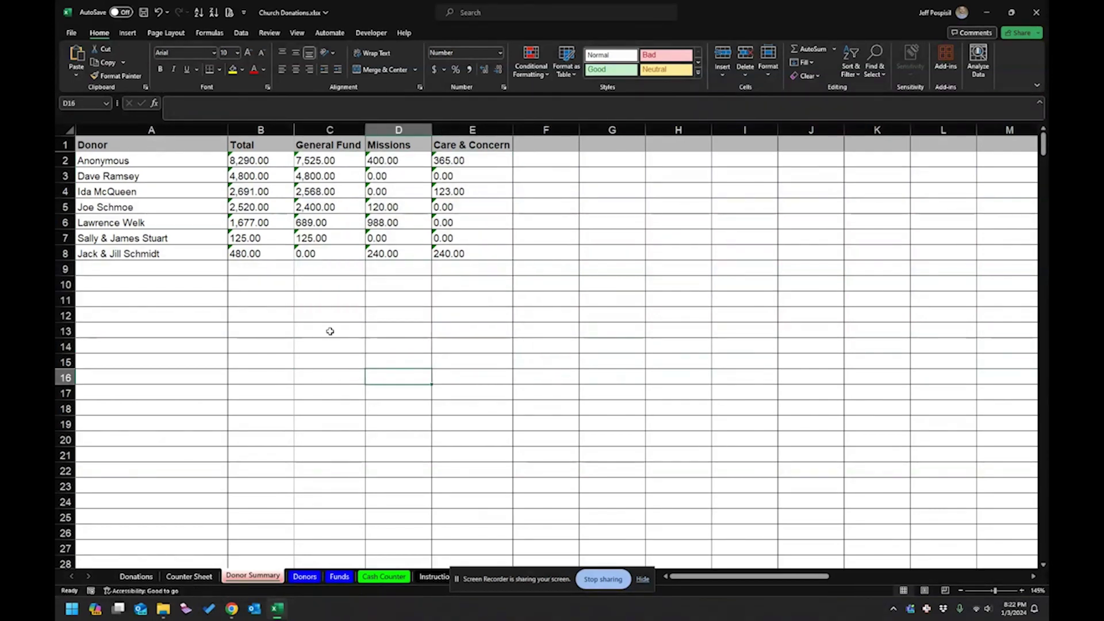
Shift the three fund columns right to F:H and head C1 and D1 Fund1 and Amt1.
{"action": "left_click", "coordinate": [330, 130]}
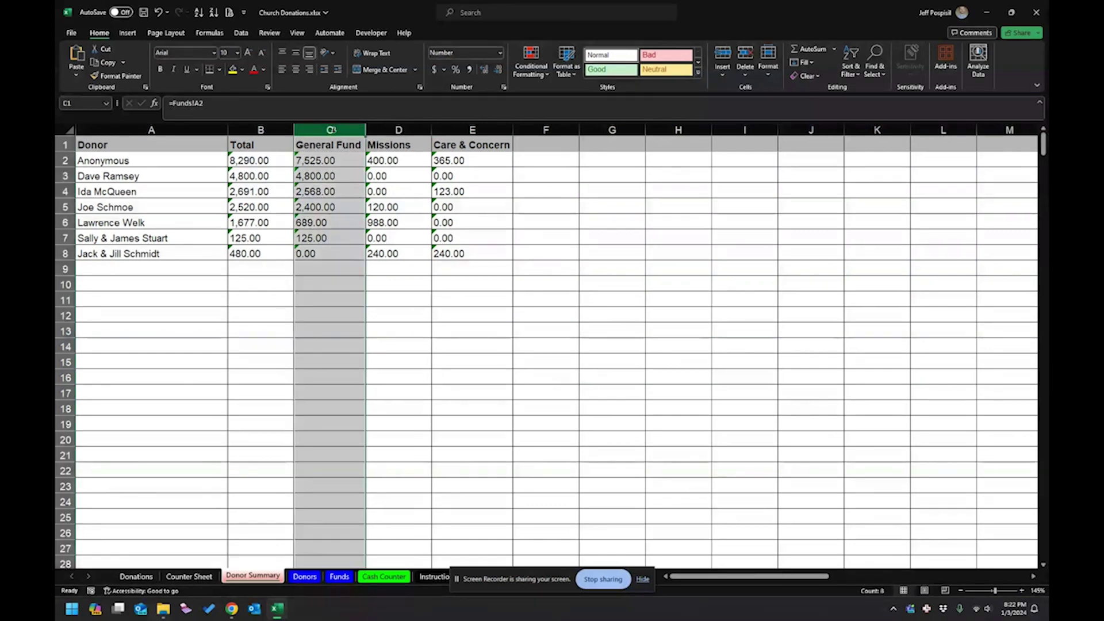
{"action": "left_click", "coordinate": [339, 145]}
{"action": "left_click_drag", "start_coordinate": [341, 154], "coordinate": [471, 147]}
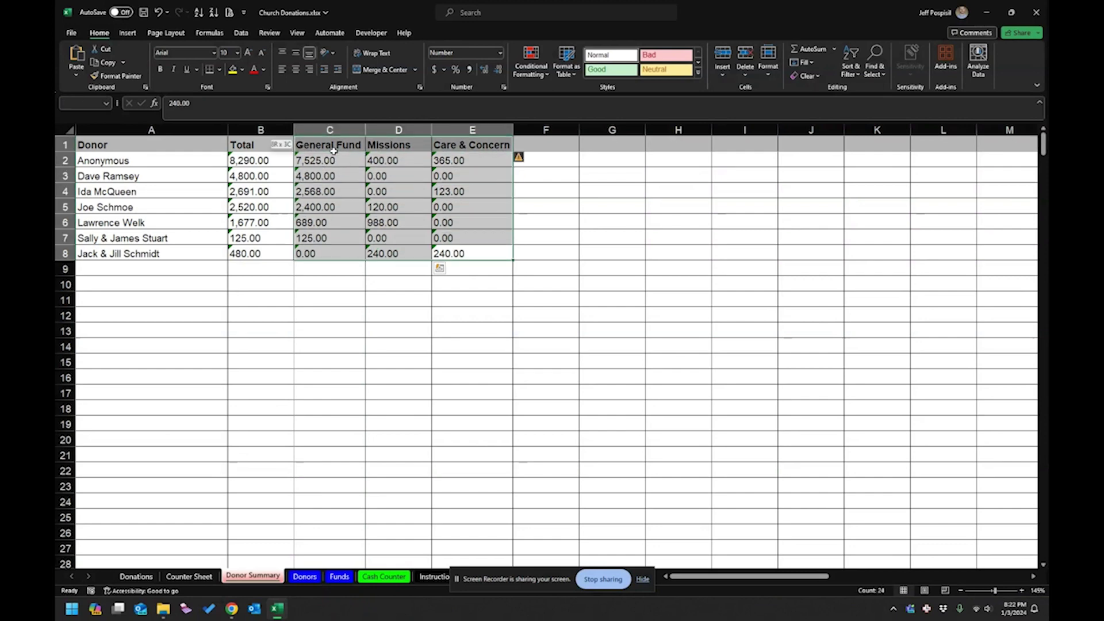
{"action": "left_click_drag", "start_coordinate": [520, 173], "coordinate": [731, 172]}
{"action": "left_click", "coordinate": [433, 185]}
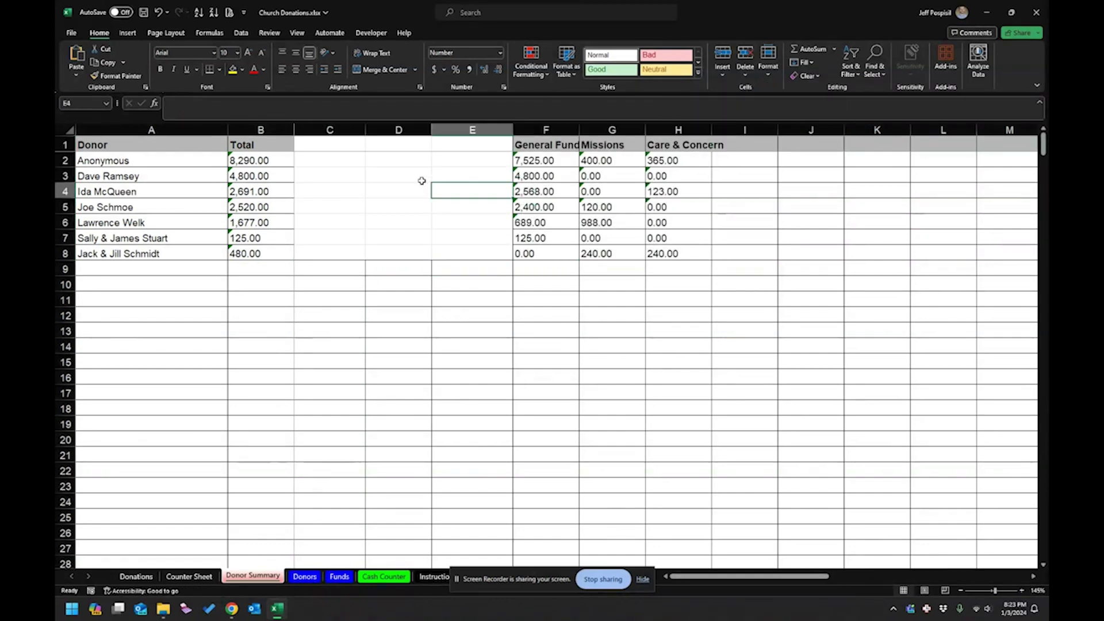
{"action": "left_click", "coordinate": [356, 141]}
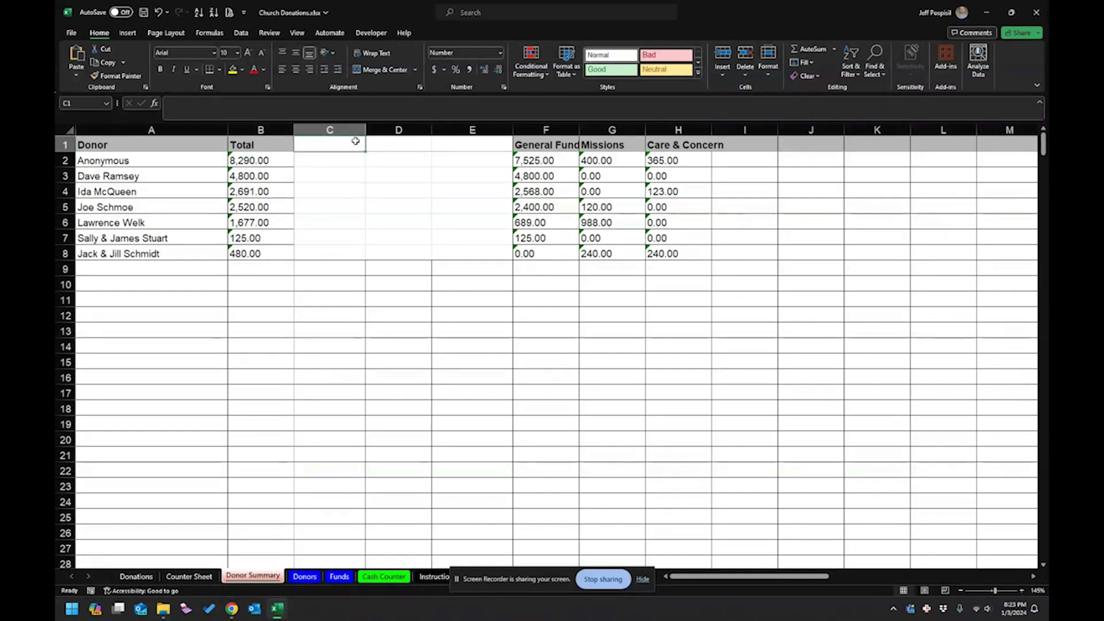
{"action": "type", "text": "Fund"}
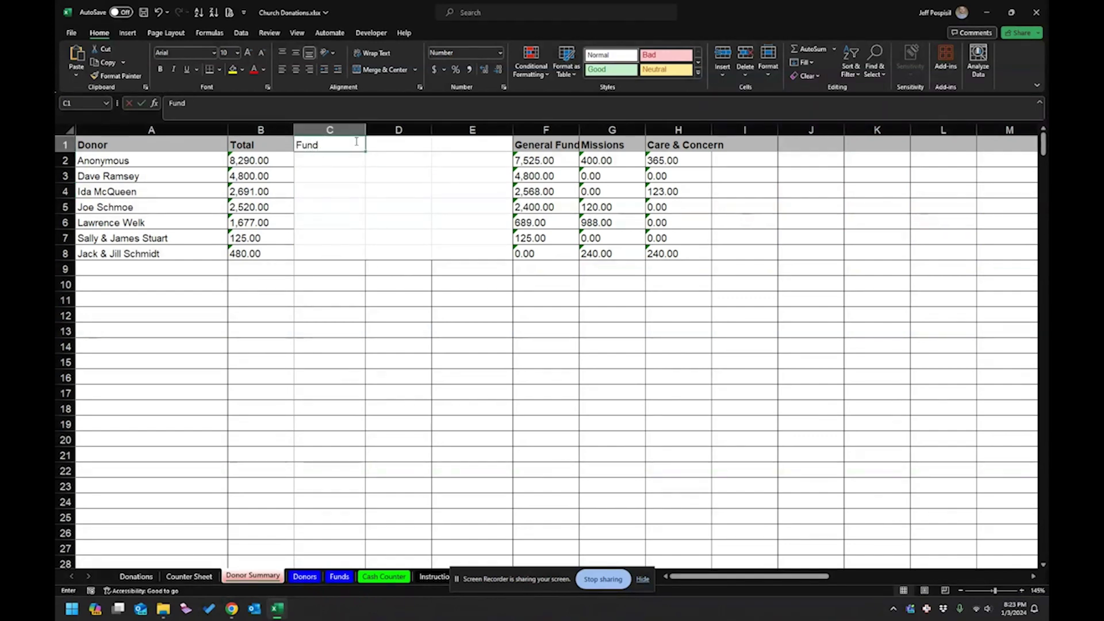
{"action": "key", "text": "Escape"}
{"action": "type", "text": "Fund"}
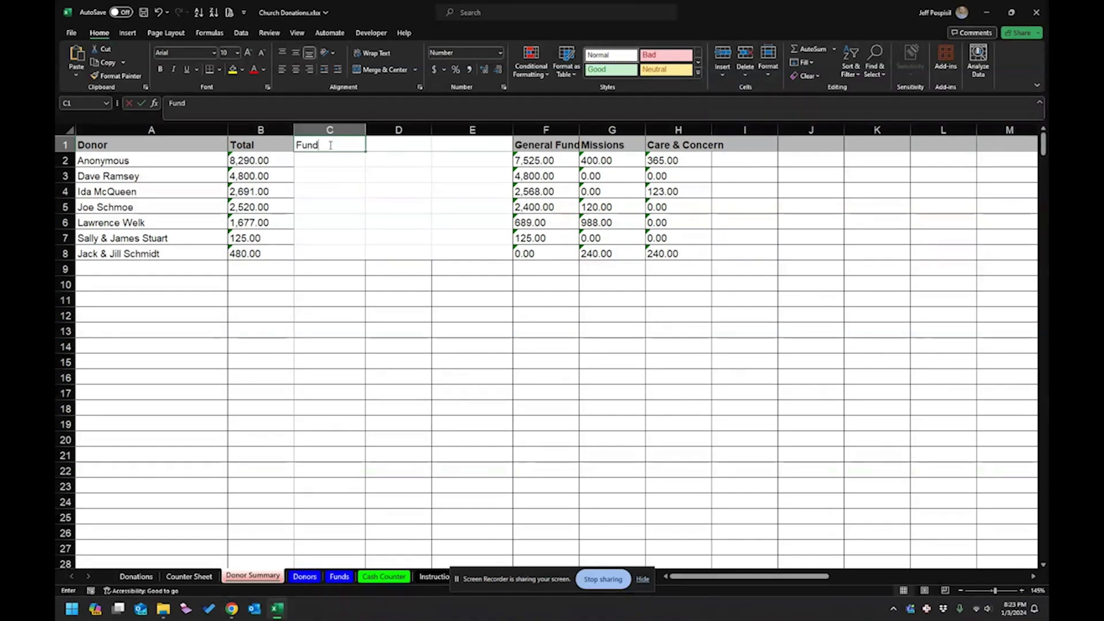
{"action": "key", "text": "Tab"}
{"action": "type", "text": "A"}
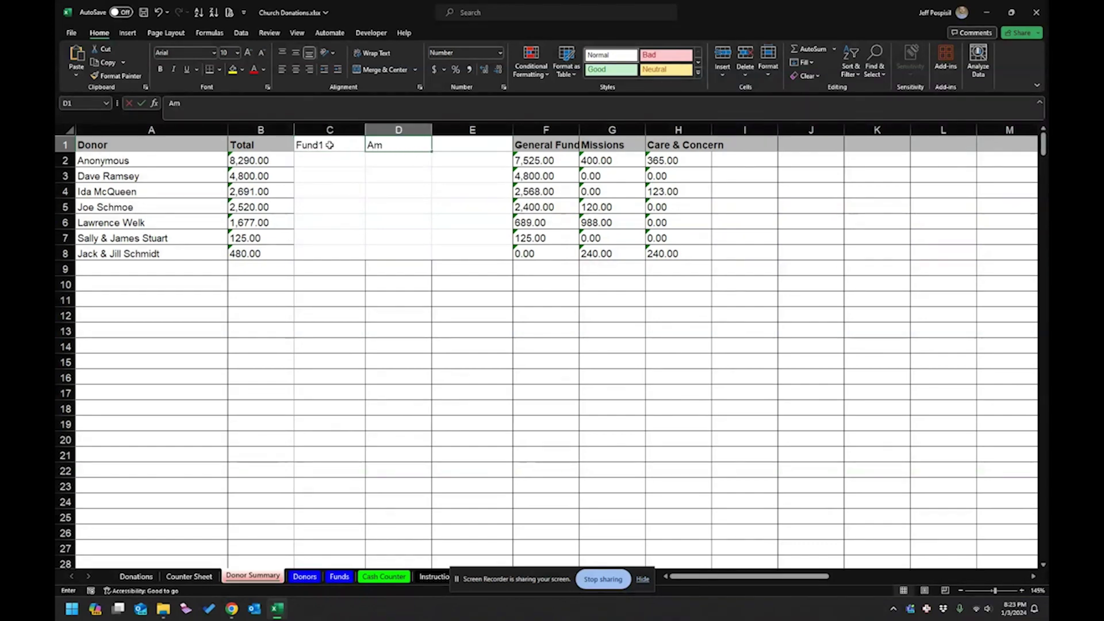
{"action": "key", "text": "Tab"}
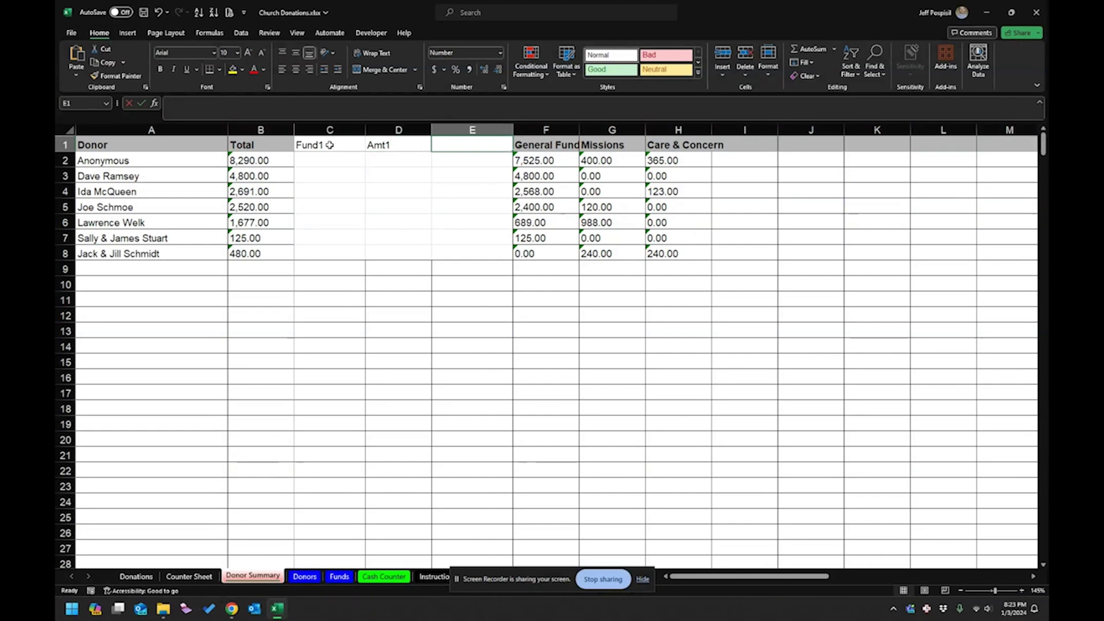
Move the fund columns to I:K, add headings Fund2, Amt2, Fund3, Amt3, and copy Total's formatting.
{"action": "mouse_move", "coordinate": [545, 143]}
{"action": "left_mouse_down"}
{"action": "mouse_move", "coordinate": [610, 230]}
{"action": "mouse_move", "coordinate": [658, 253]}
{"action": "left_mouse_up"}
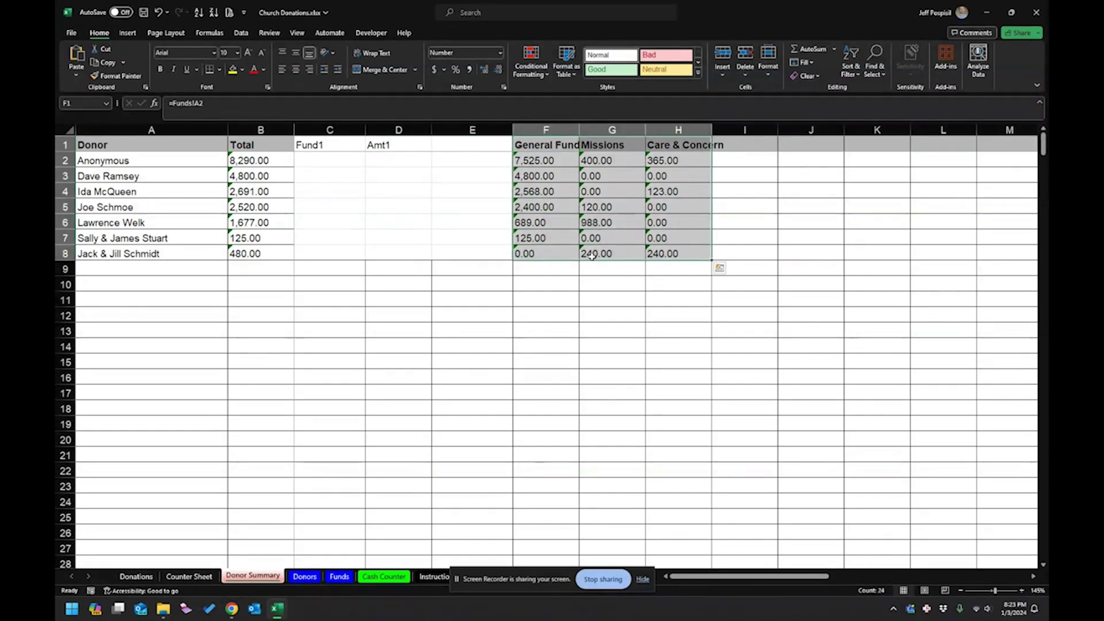
{"action": "left_click_drag", "start_coordinate": [592, 257], "coordinate": [784, 261]}
{"action": "left_click", "coordinate": [424, 163]}
{"action": "left_click", "coordinate": [450, 146]}
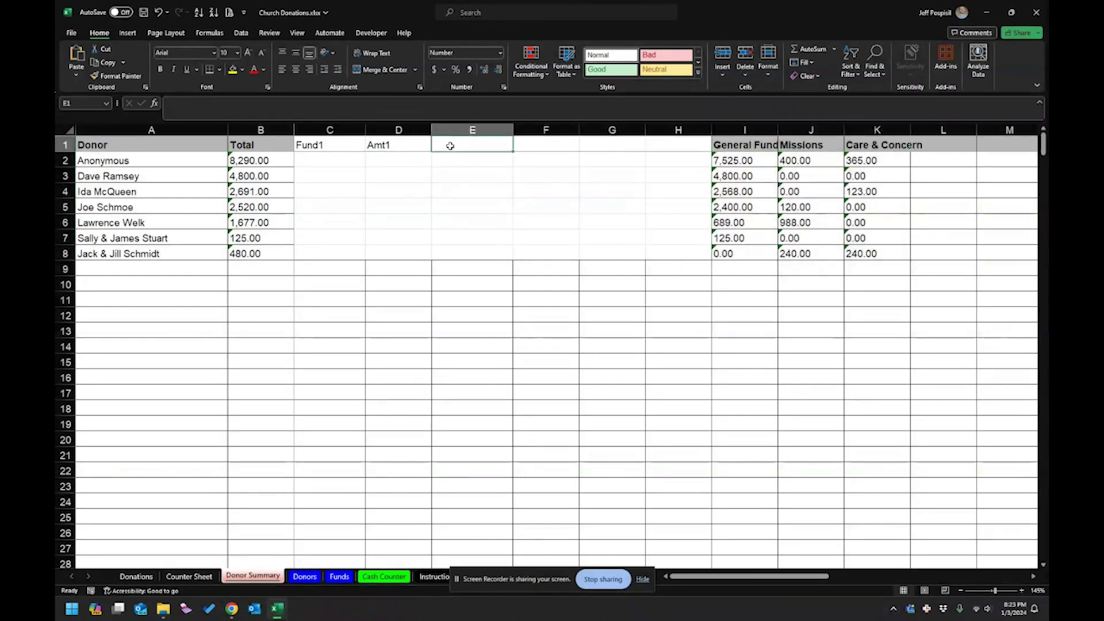
{"action": "type", "text": "Fun"}
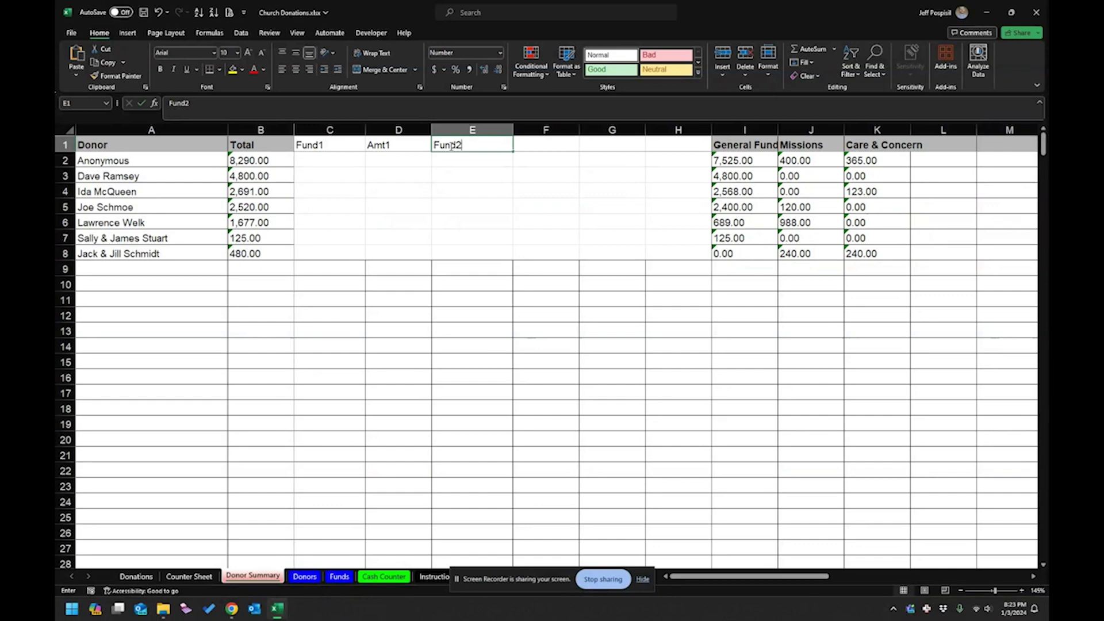
{"action": "type", "text": "d2"}
{"action": "key", "text": "Tab"}
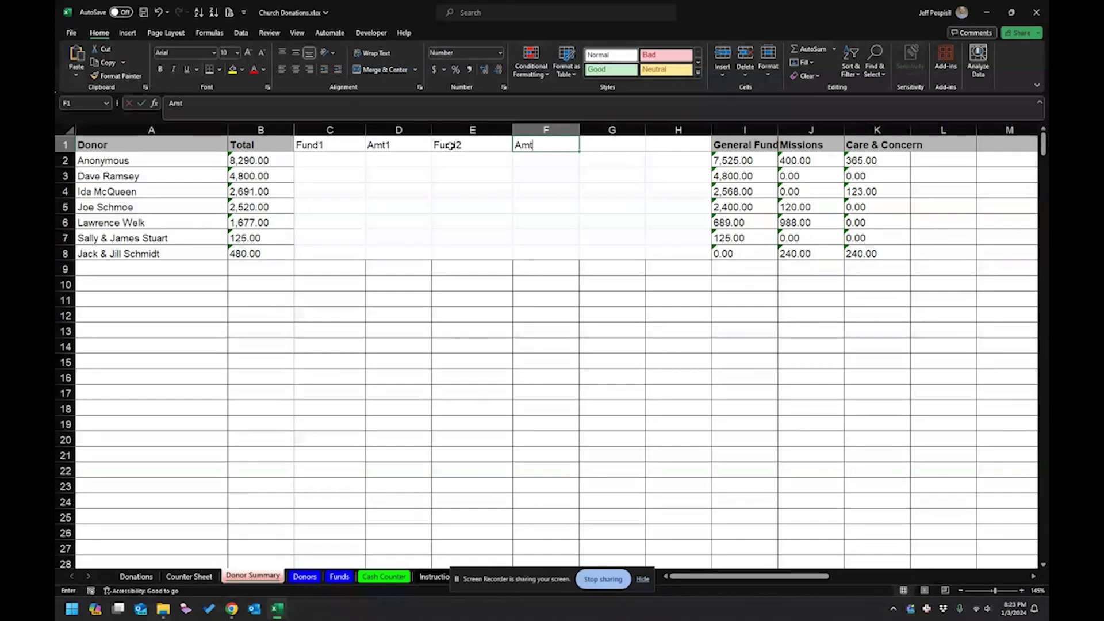
{"action": "key", "text": "Tab"}
{"action": "type", "text": "F"}
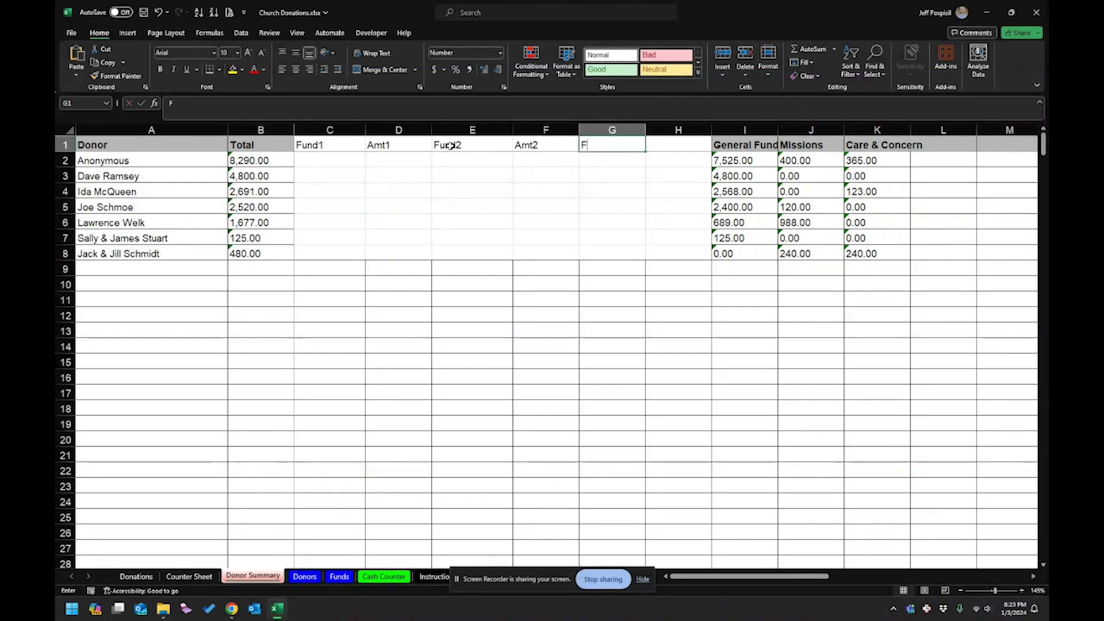
{"action": "type", "text": "und"}
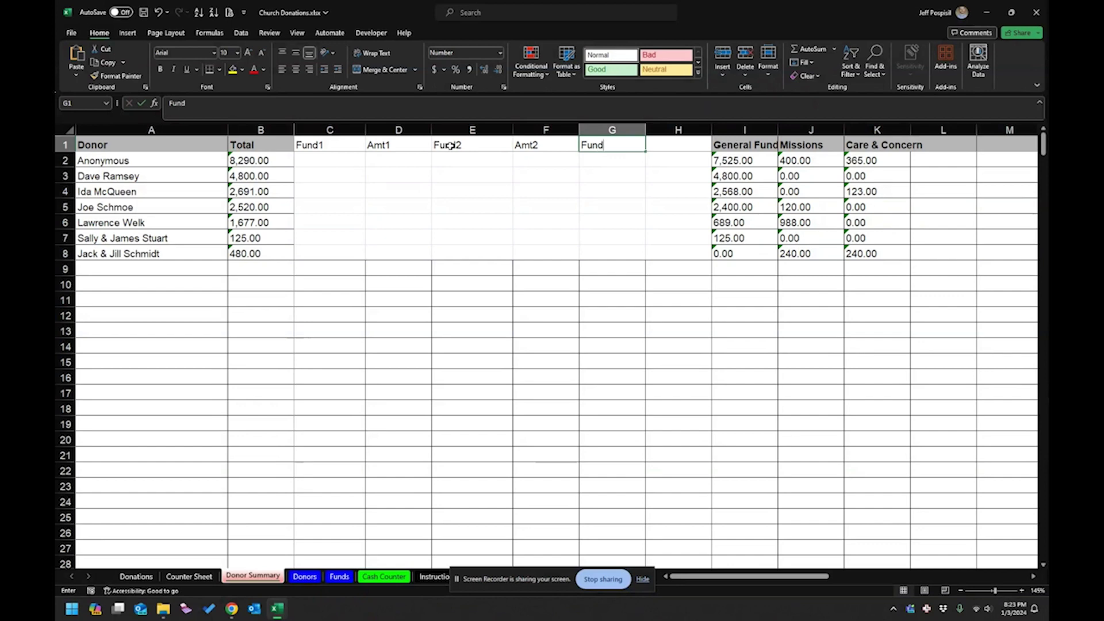
{"action": "type", "text": "3"}
{"action": "key", "text": "Tab"}
{"action": "type", "text": "Amt"}
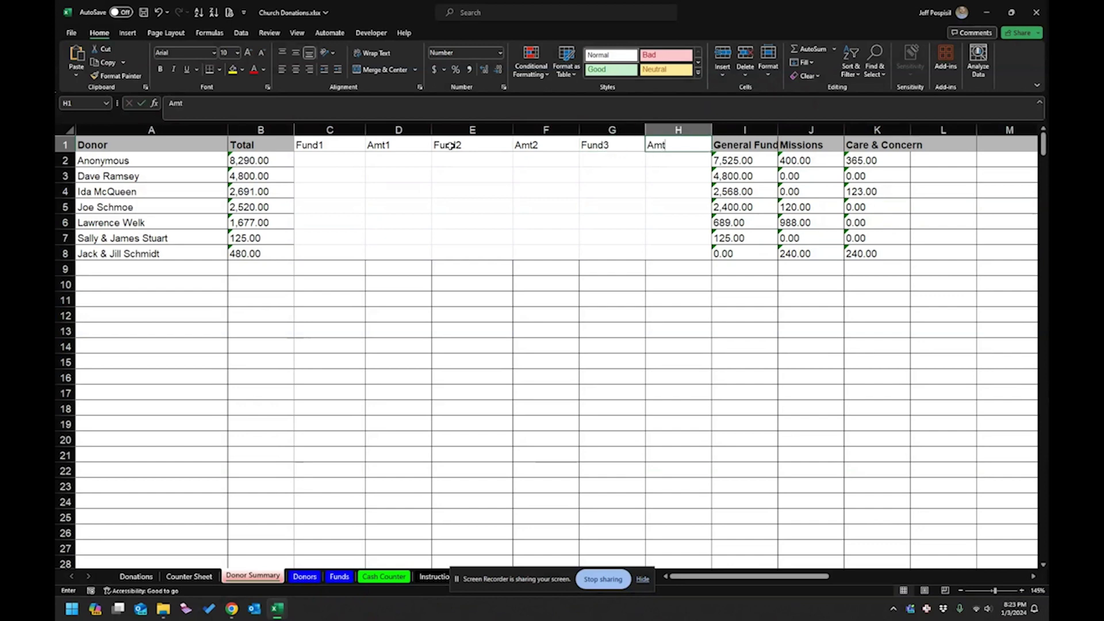
{"action": "type", "text": "3"}
{"action": "key", "text": "Return"}
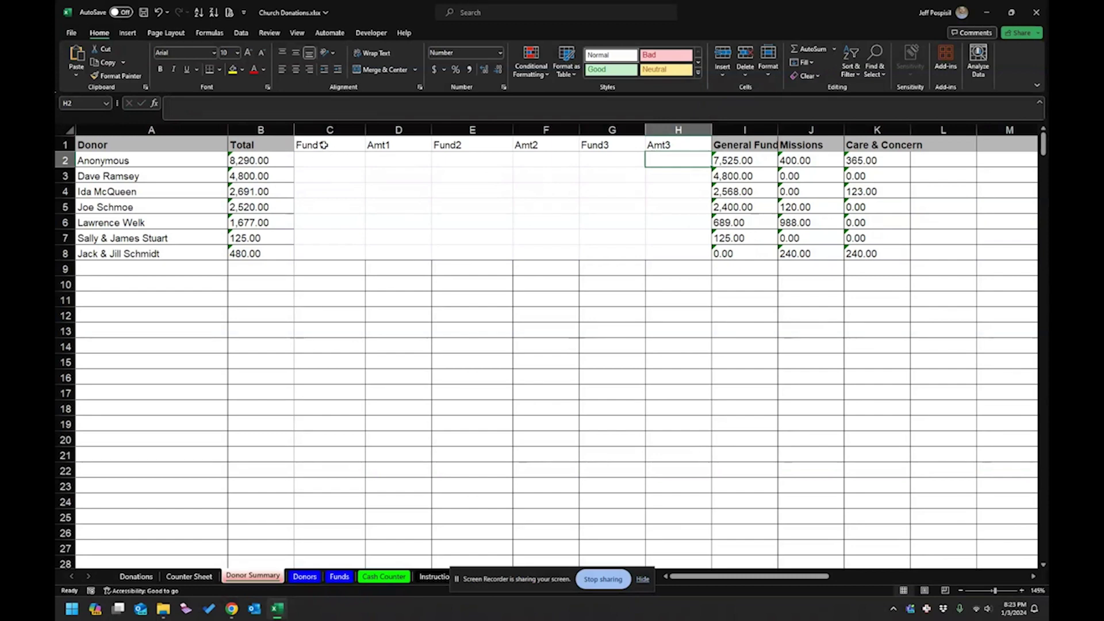
{"action": "left_click_drag", "start_coordinate": [291, 145], "coordinate": [287, 267]}
{"action": "left_click", "coordinate": [118, 76]}
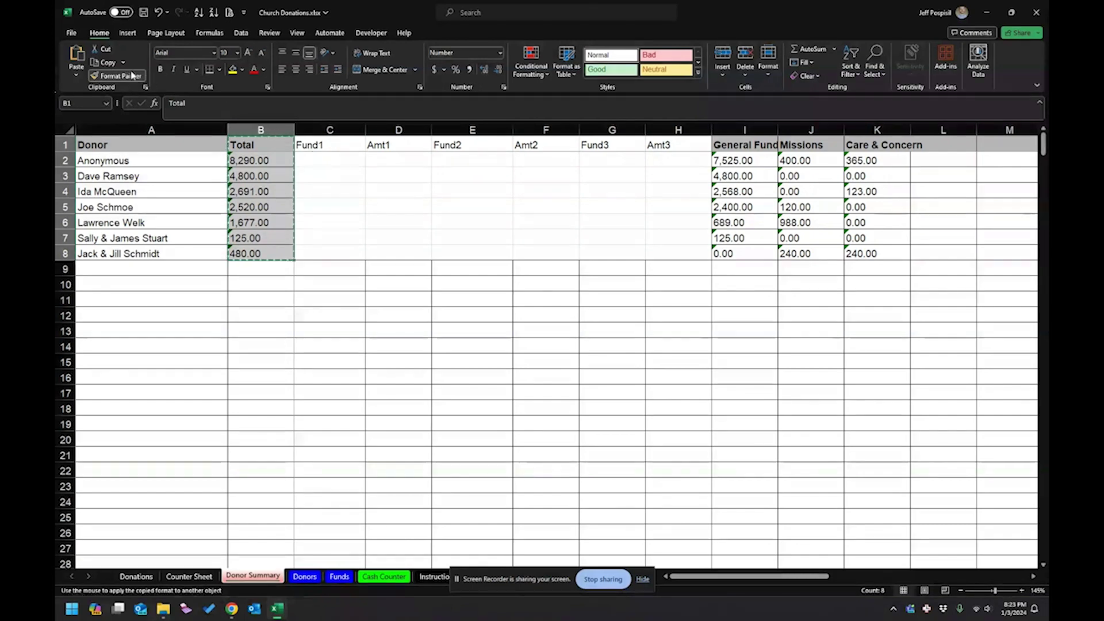
Paint Total's formatting onto the new columns and fill the donors' Fund1 cells with General Fund.
{"action": "mouse_move", "coordinate": [301, 145]}
{"action": "left_mouse_down"}
{"action": "mouse_move", "coordinate": [336, 175]}
{"action": "mouse_move", "coordinate": [655, 247]}
{"action": "left_mouse_up"}
{"action": "left_click", "coordinate": [598, 313]}
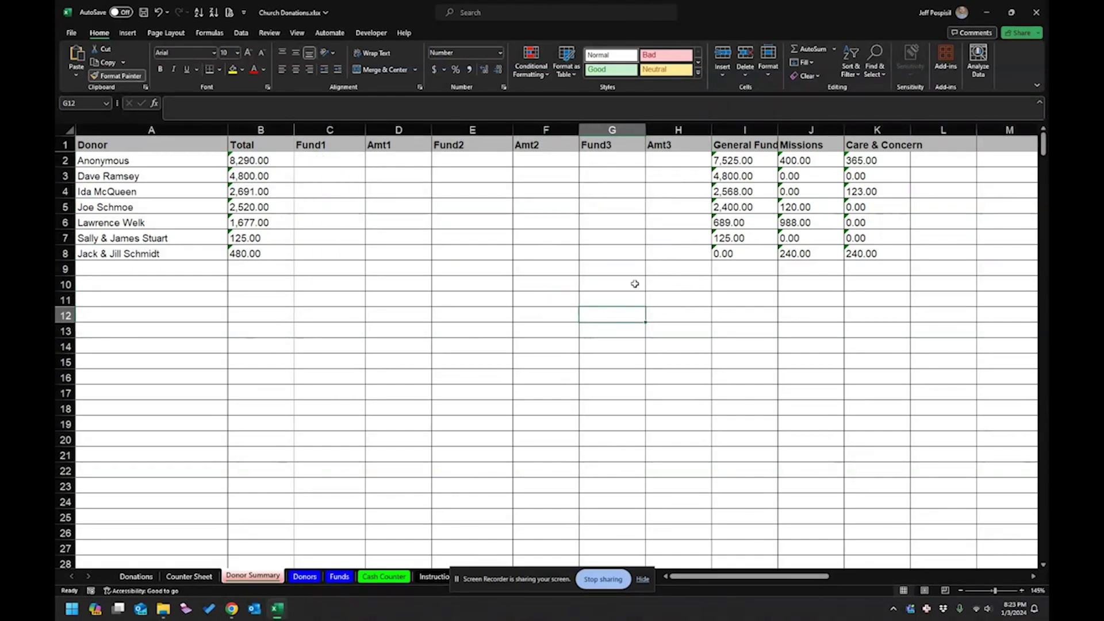
{"action": "left_click", "coordinate": [734, 148]}
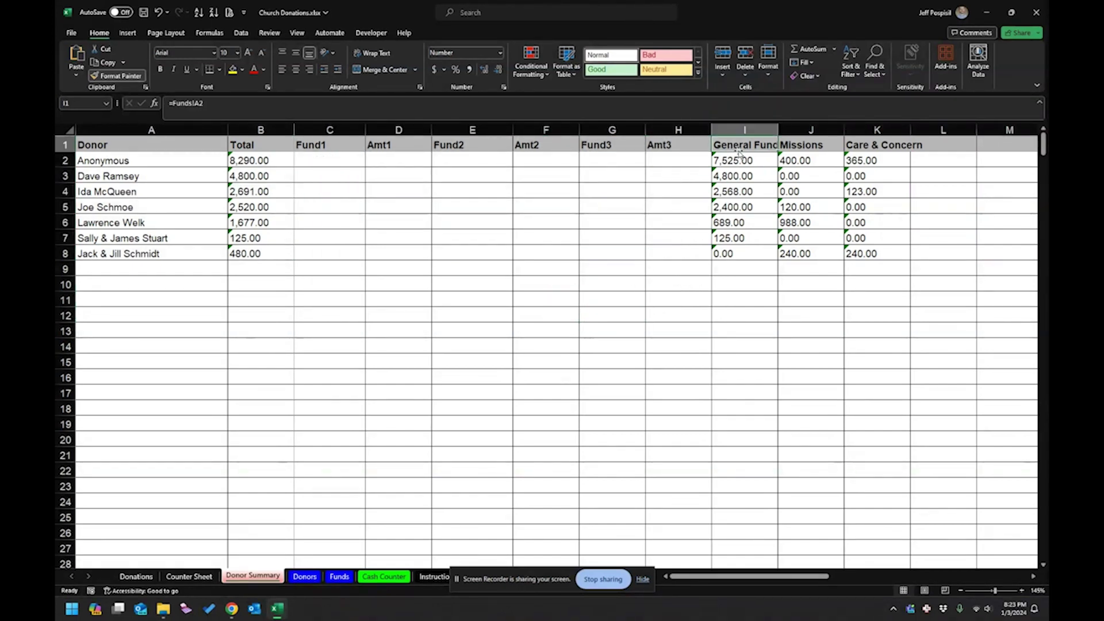
{"action": "key", "text": "ctrl+c"}
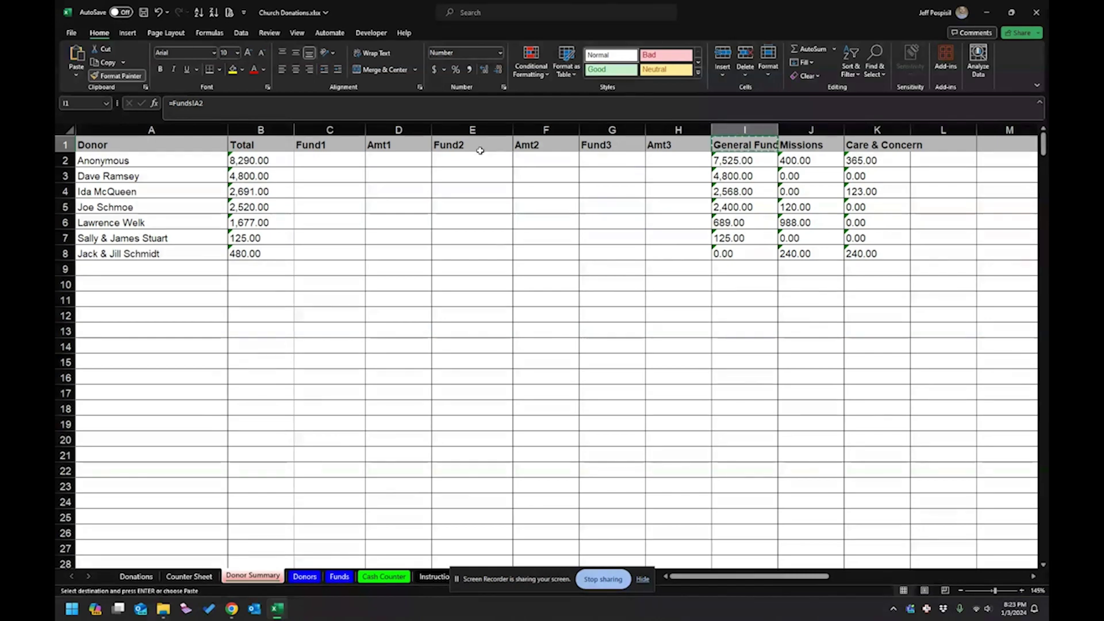
{"action": "left_click_drag", "start_coordinate": [330, 161], "coordinate": [326, 253]}
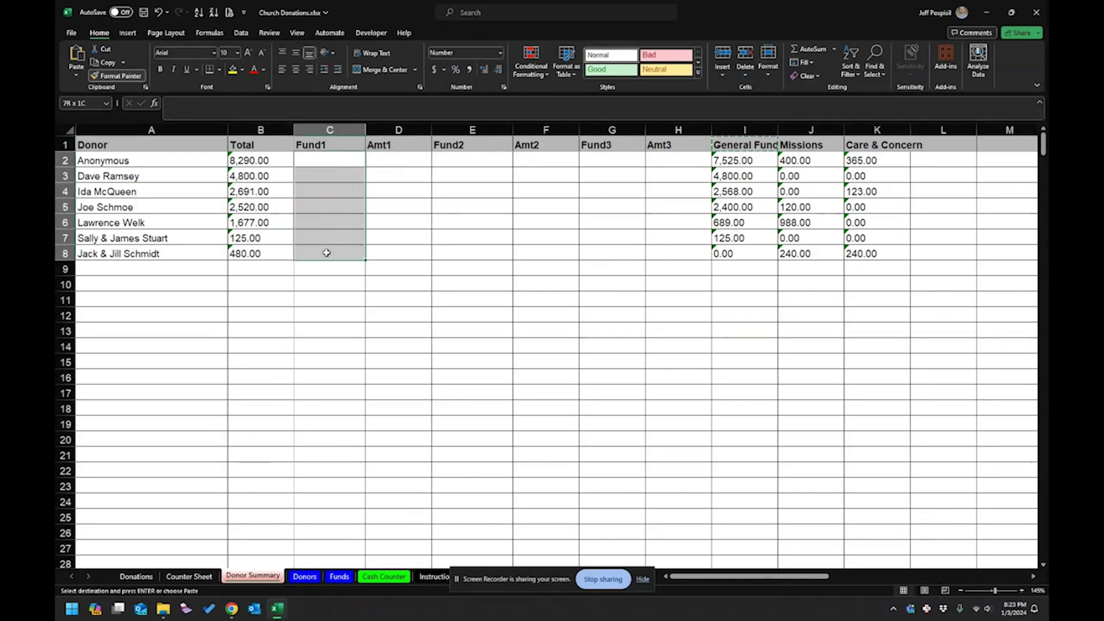
{"action": "key", "text": "ctrl+v"}
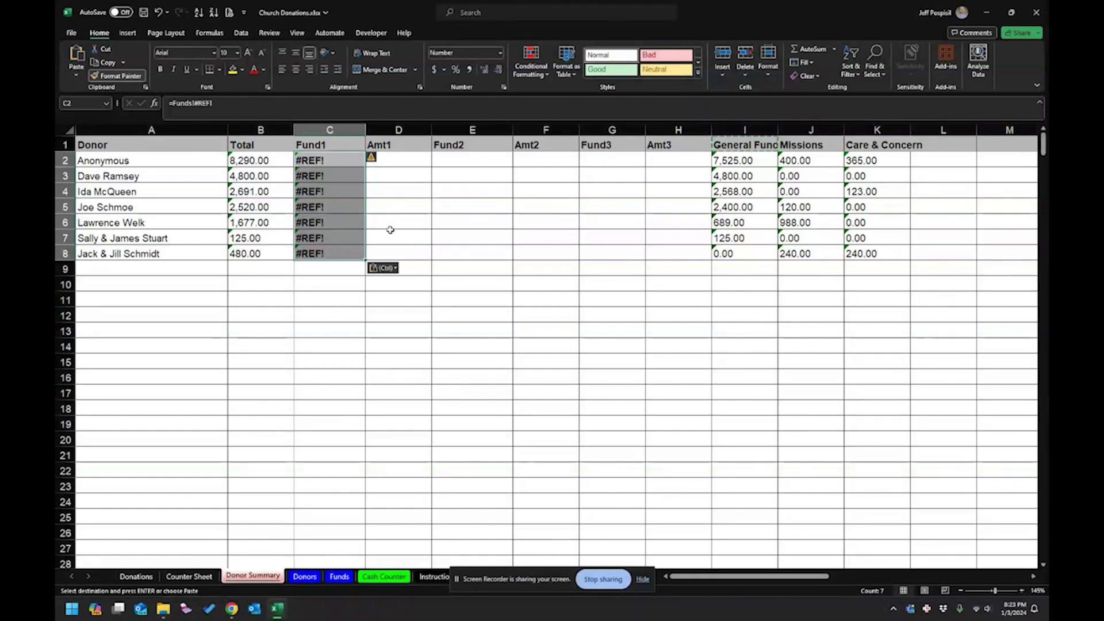
{"action": "key", "text": "ctrl+shift+v"}
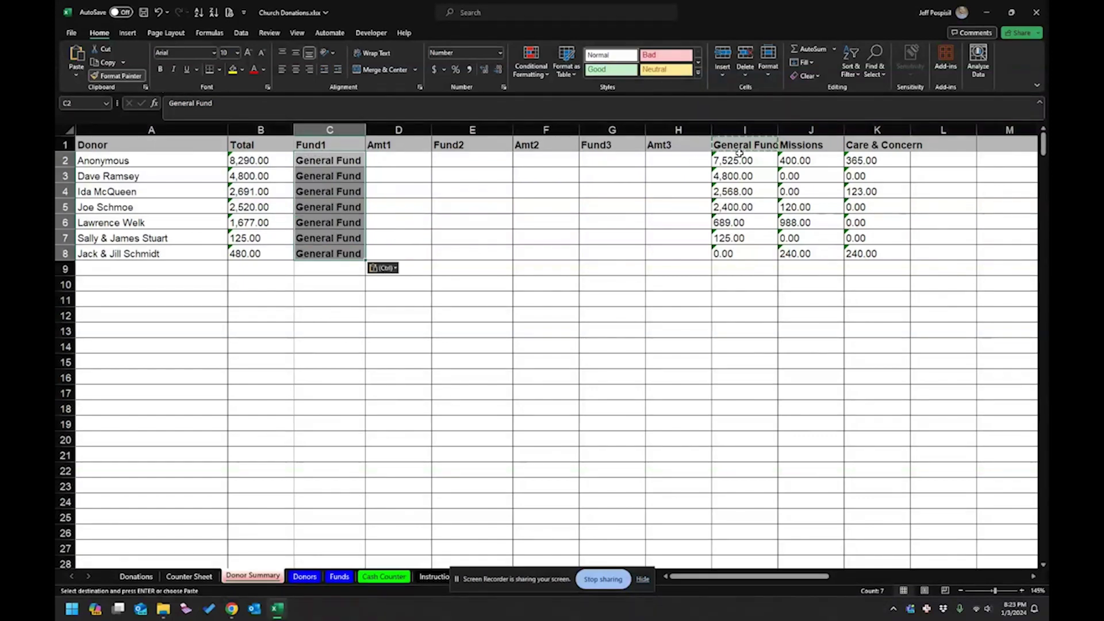
Convert the three fund headings to plain values and clear General Fund from the last donor's row.
{"action": "left_click", "coordinate": [736, 144]}
{"action": "left_click_drag", "start_coordinate": [745, 144], "coordinate": [869, 148]}
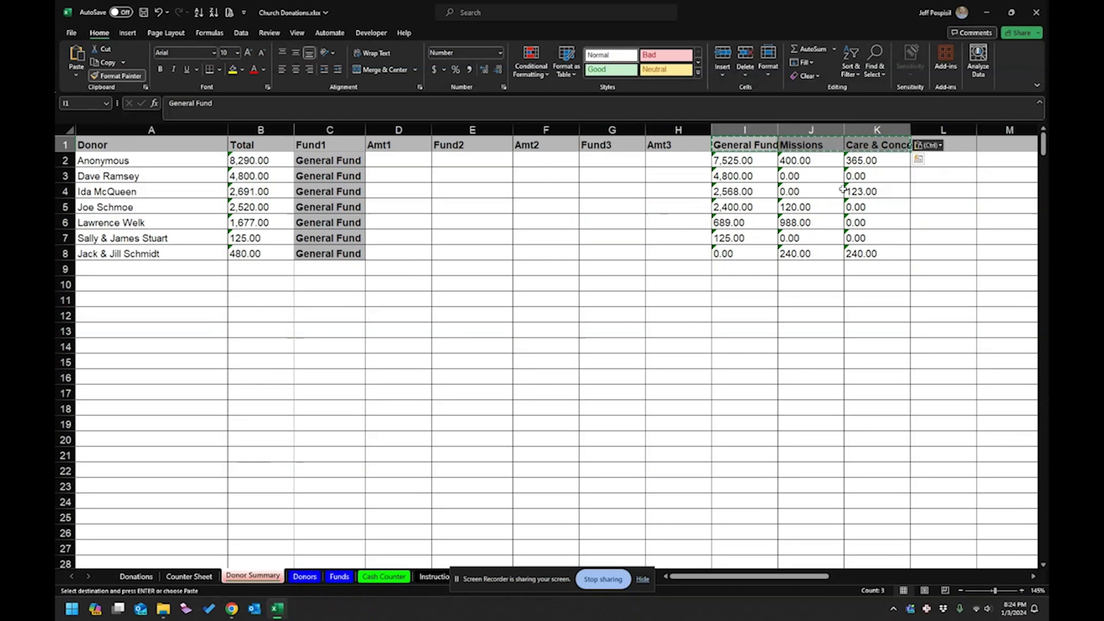
{"action": "key", "text": "ctrl+shift+v"}
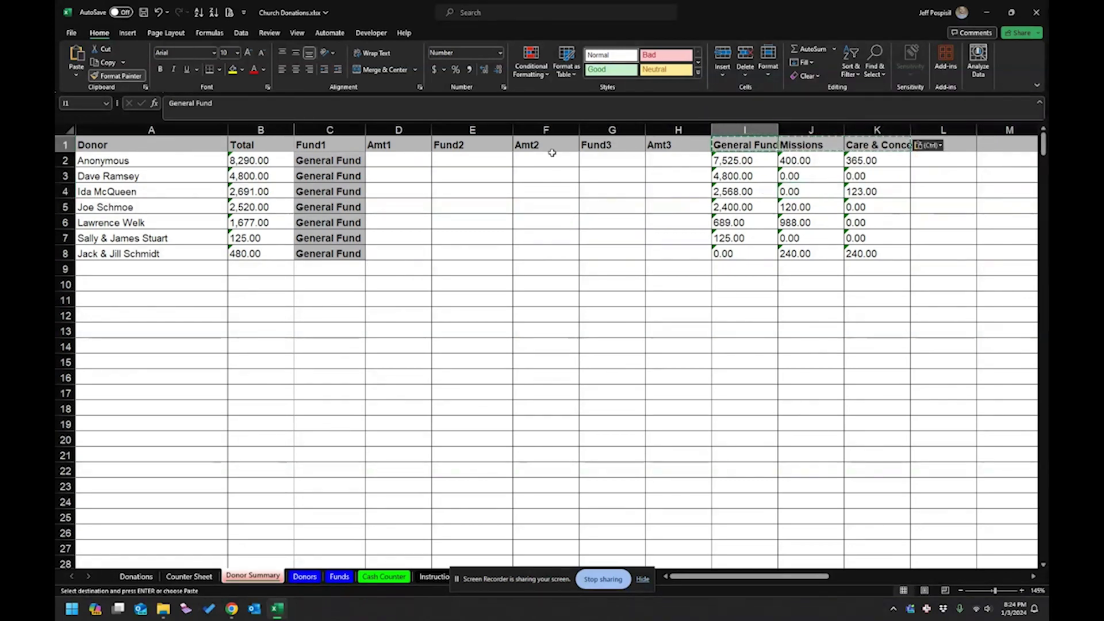
{"action": "left_click", "coordinate": [320, 187]}
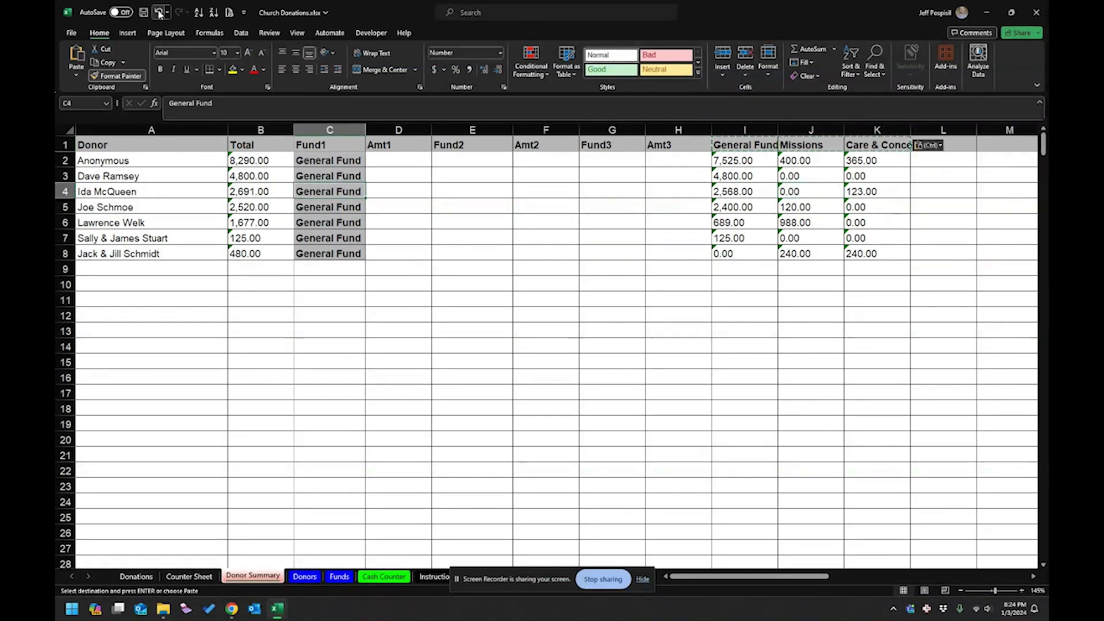
{"action": "left_click", "coordinate": [189, 176]}
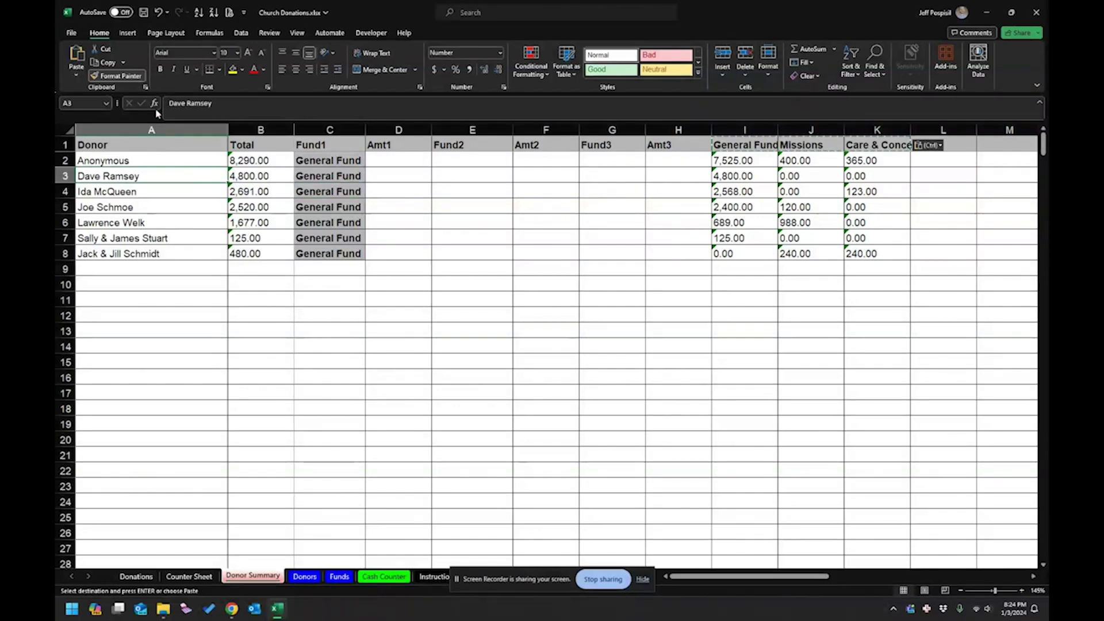
{"action": "left_click", "coordinate": [399, 196]}
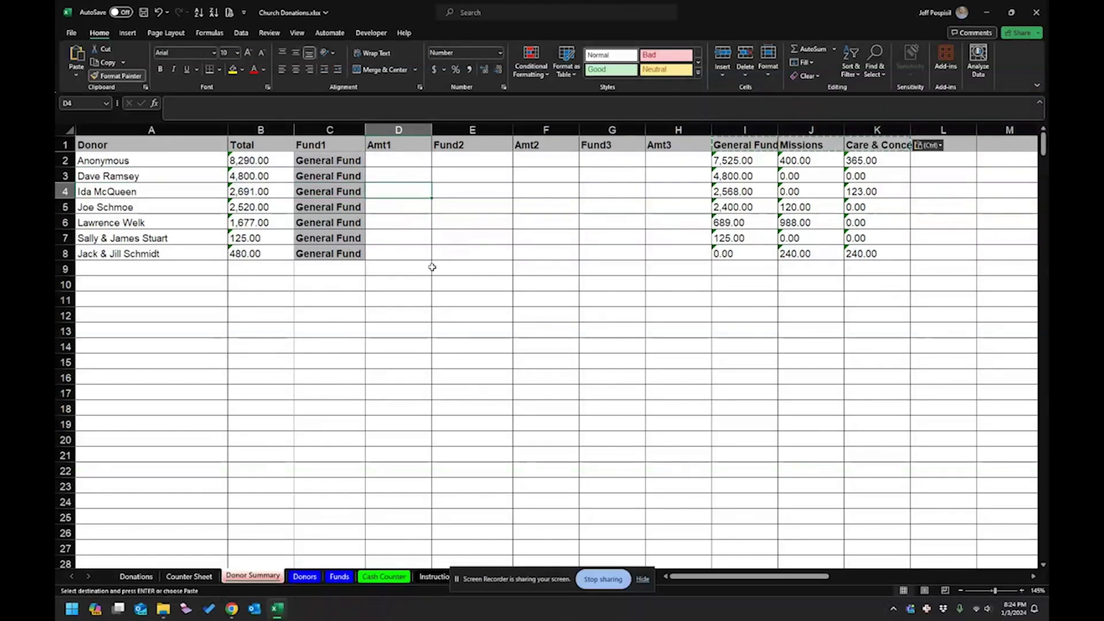
{"action": "left_click", "coordinate": [345, 254]}
{"action": "key", "text": "Delete"}
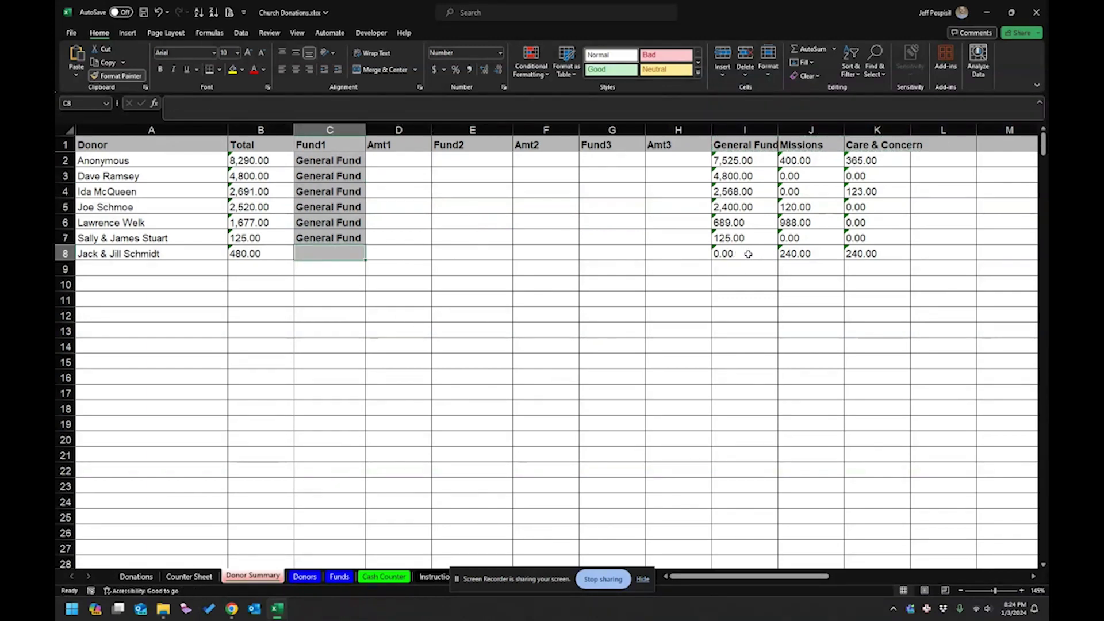
Copy the first six General Fund amounts, 7,525.00 through 125.00, into Amt1.
{"action": "left_click_drag", "start_coordinate": [725, 160], "coordinate": [737, 235]}
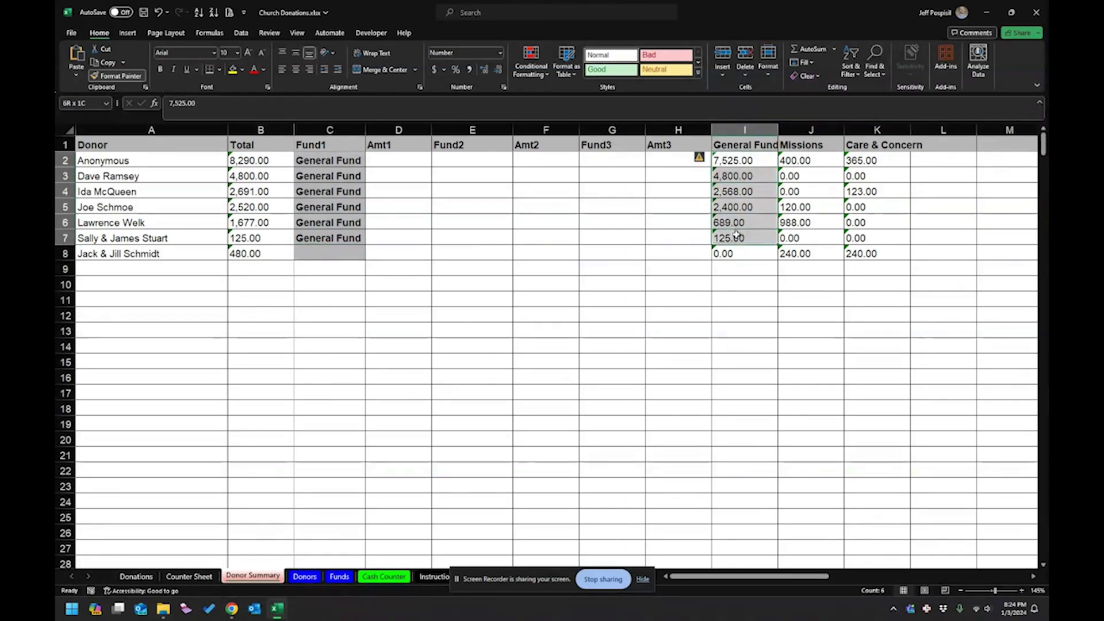
{"action": "key", "text": "ctrl+c"}
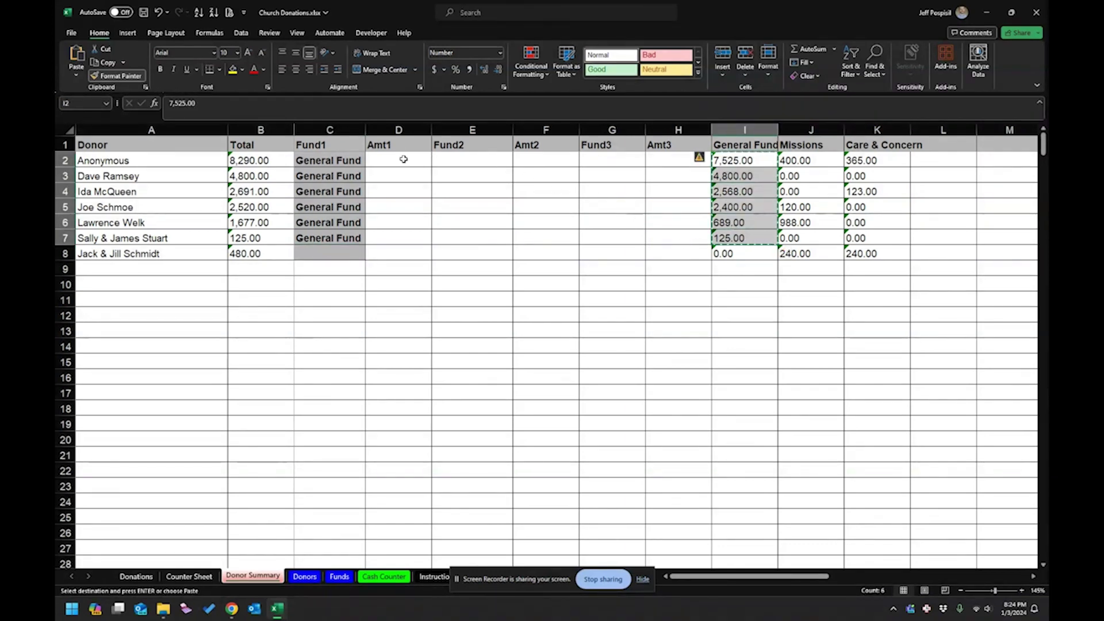
{"action": "left_click", "coordinate": [402, 163]}
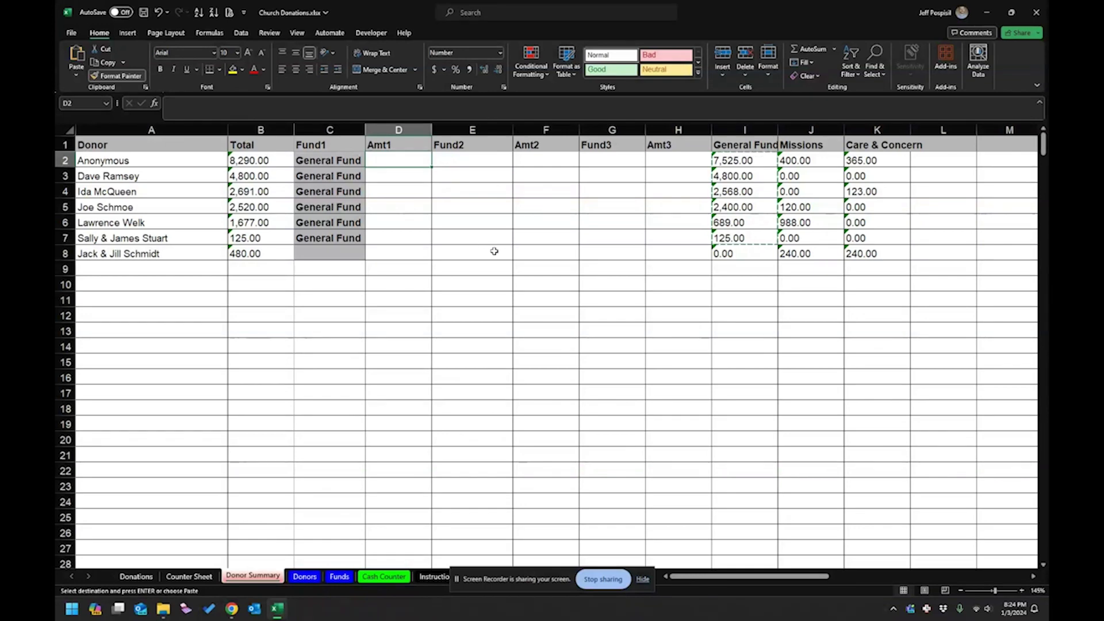
{"action": "key", "text": "ctrl+v"}
{"action": "key", "text": "ctrl"}
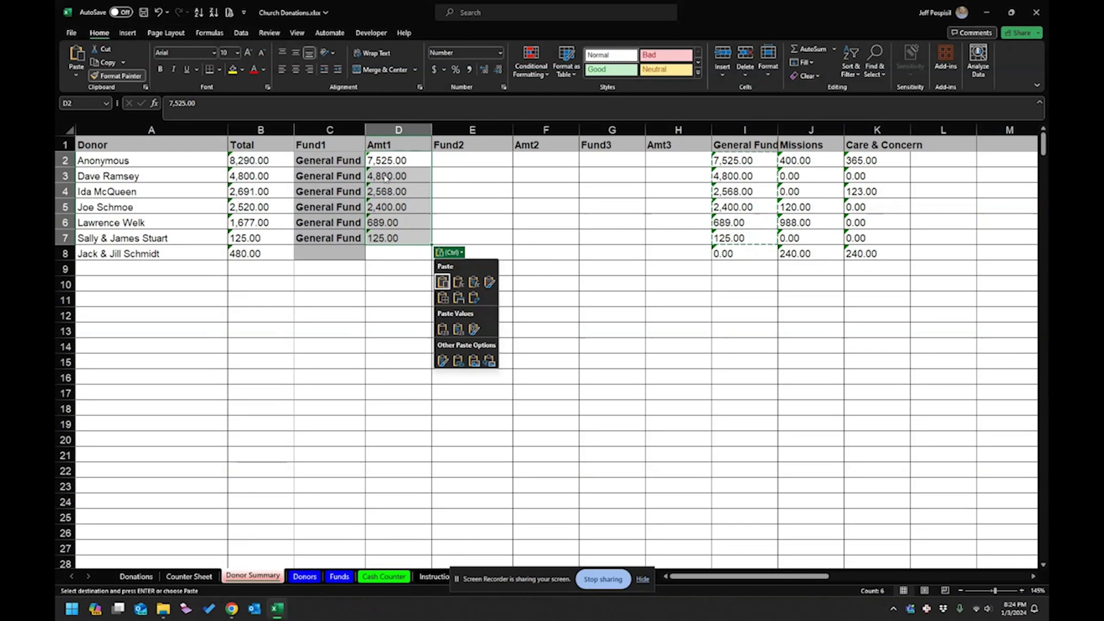
{"action": "key", "text": "Escape"}
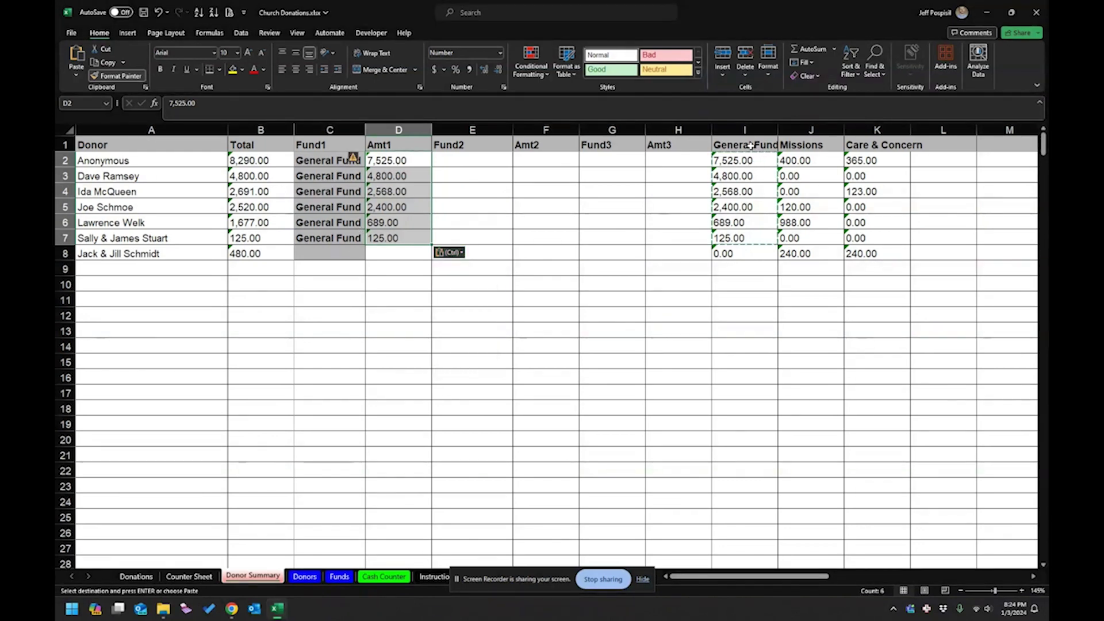
Delete the original General Fund column.
{"action": "right_click", "coordinate": [746, 130]}
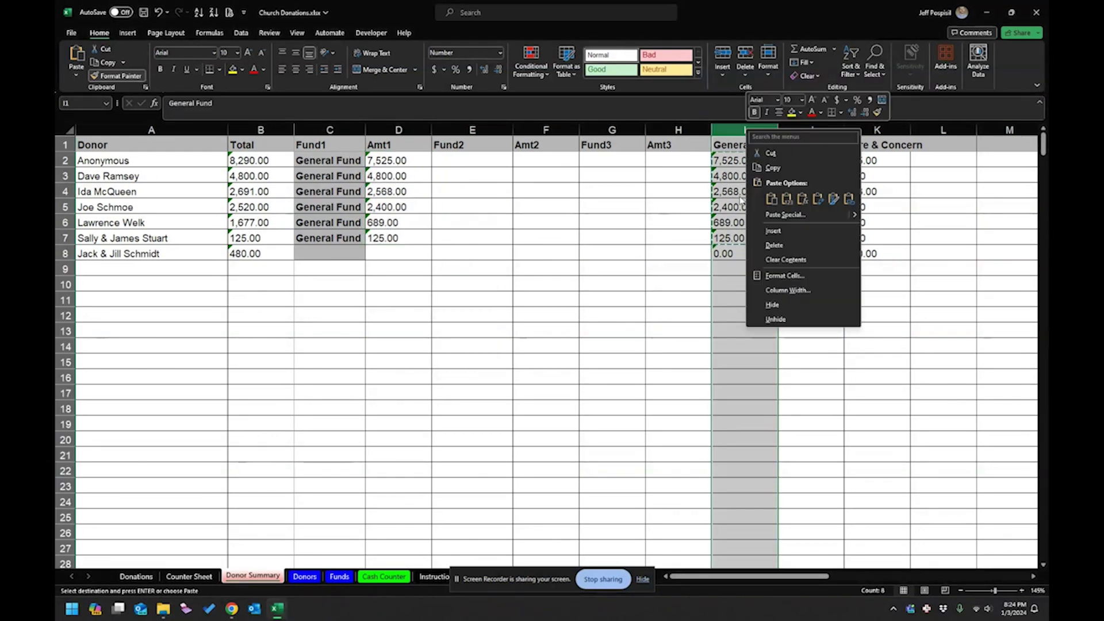
{"action": "left_click", "coordinate": [773, 246]}
{"action": "left_click", "coordinate": [742, 253]}
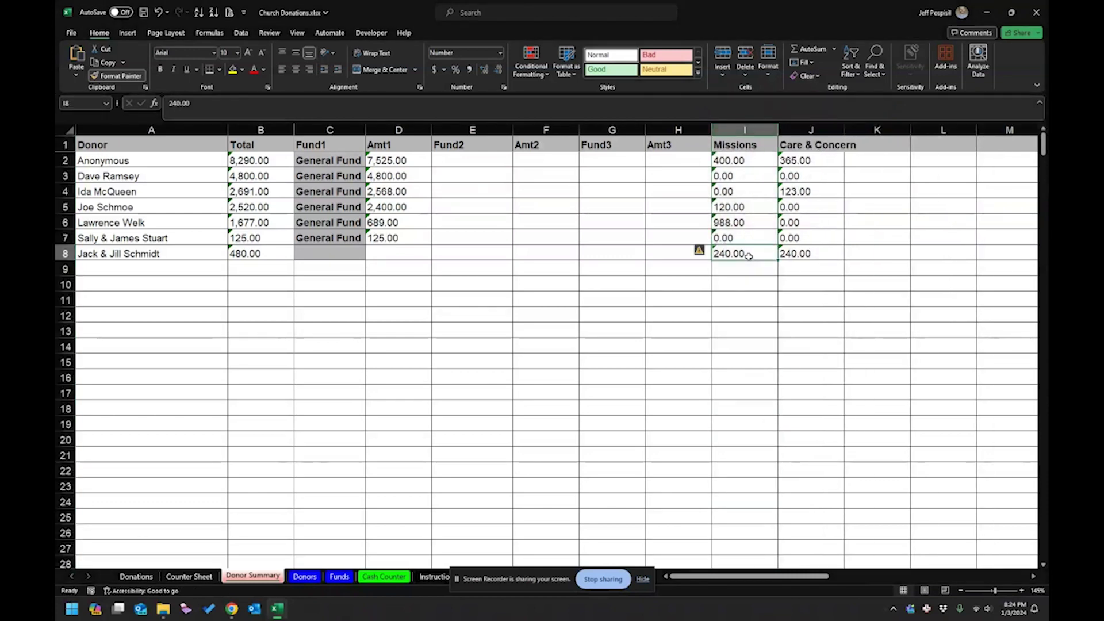
{"action": "left_click", "coordinate": [741, 175]}
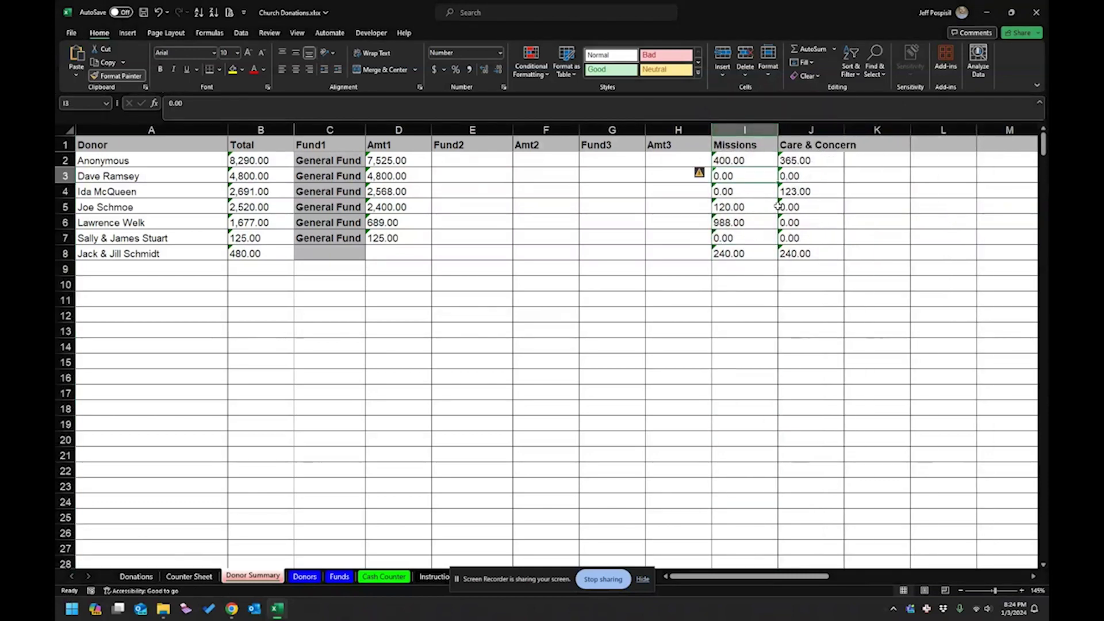
{"action": "left_click", "coordinate": [736, 255]}
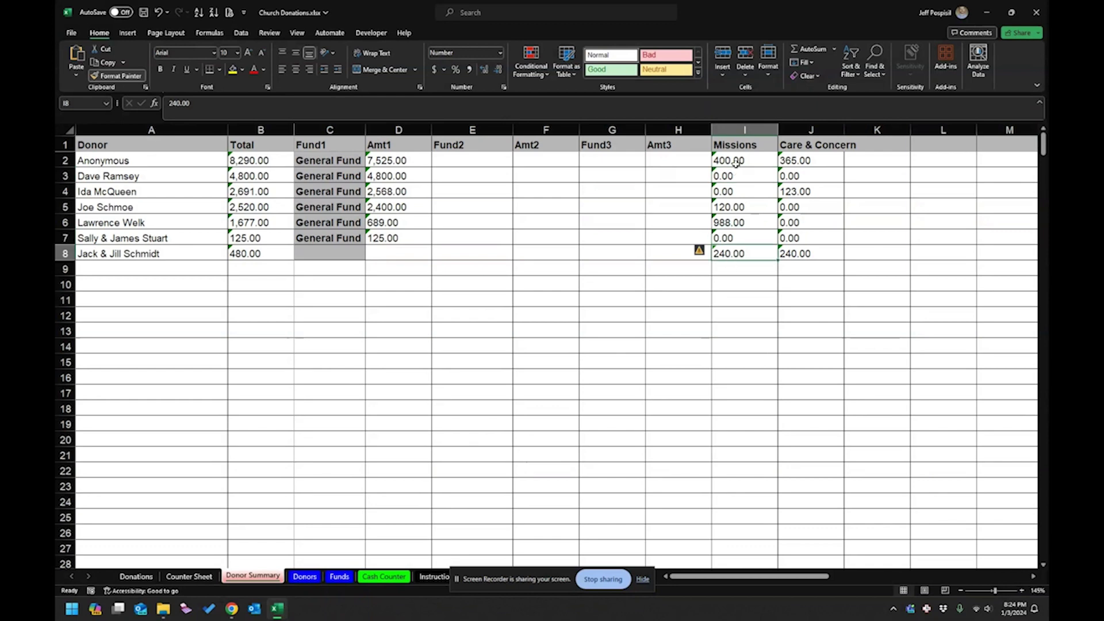
Move the last donor's Missions 240.00 into Fund1 and Amt1, clearing the original Missions cell.
{"action": "left_click", "coordinate": [736, 146]}
{"action": "key", "text": "ctrl+c"}
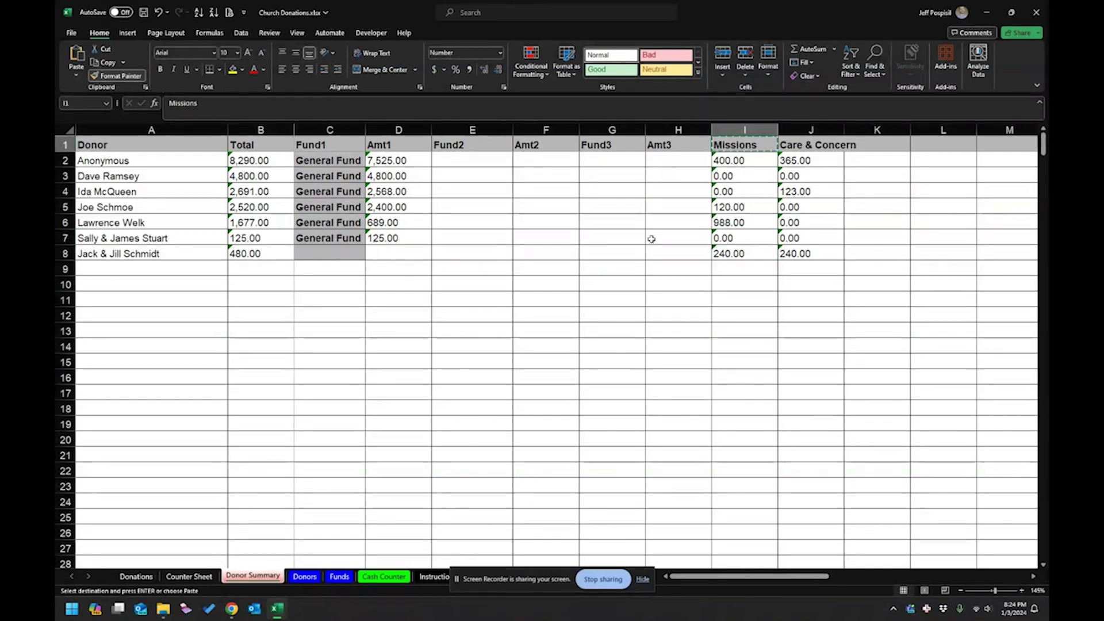
{"action": "left_click", "coordinate": [333, 253]}
{"action": "key", "text": "ctrl+v"}
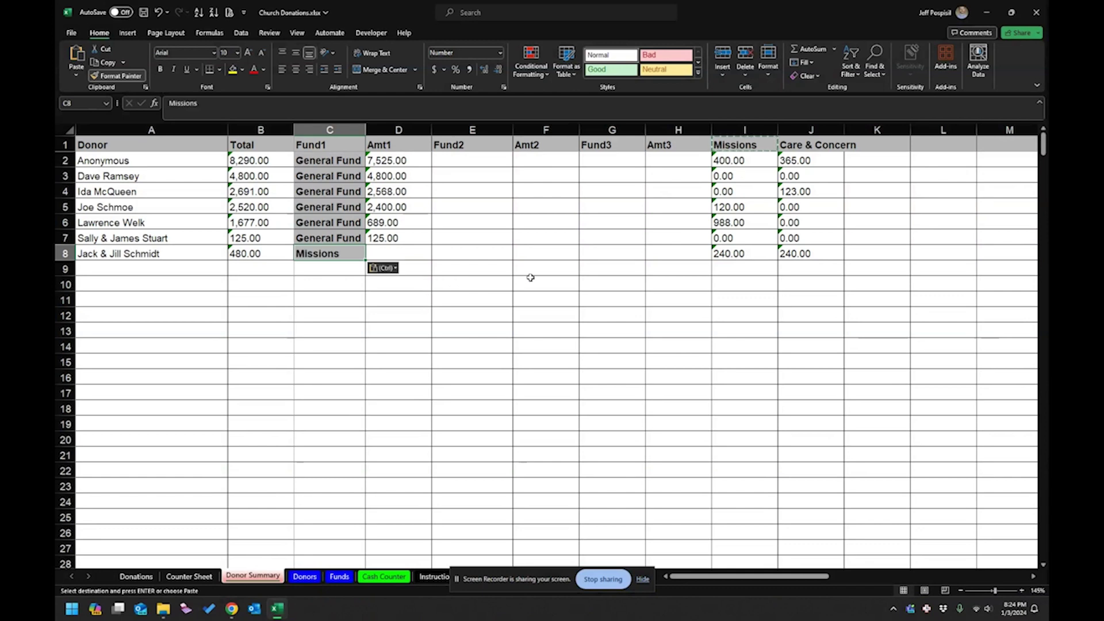
{"action": "left_click", "coordinate": [736, 255]}
{"action": "key", "text": "ctrl+c"}
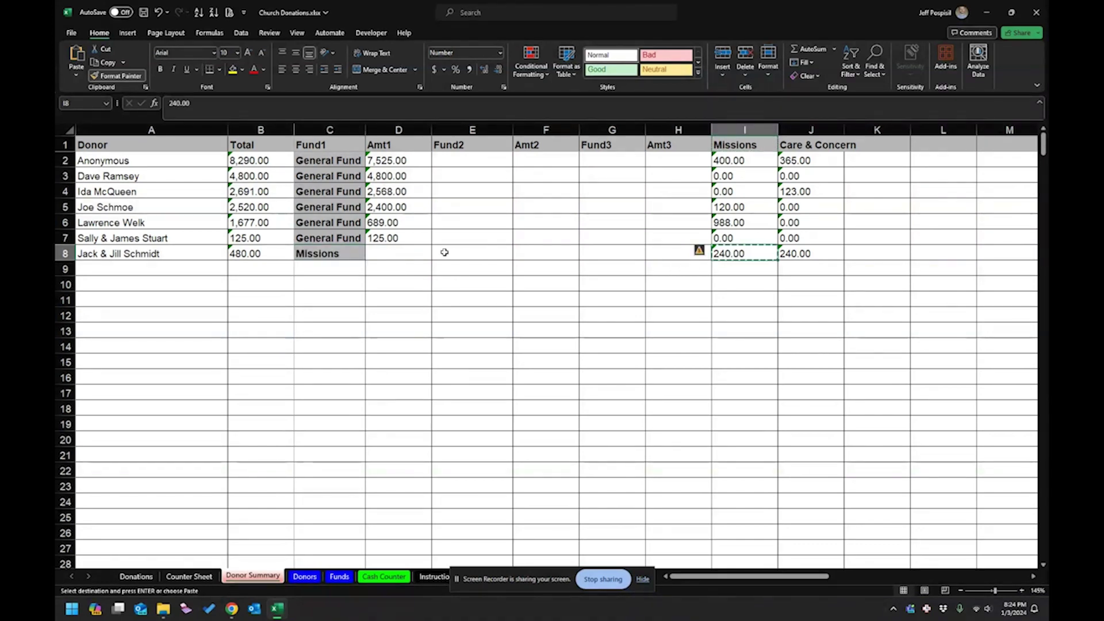
{"action": "left_click", "coordinate": [409, 253]}
{"action": "key", "text": "ctrl+v"}
{"action": "left_click", "coordinate": [726, 253]}
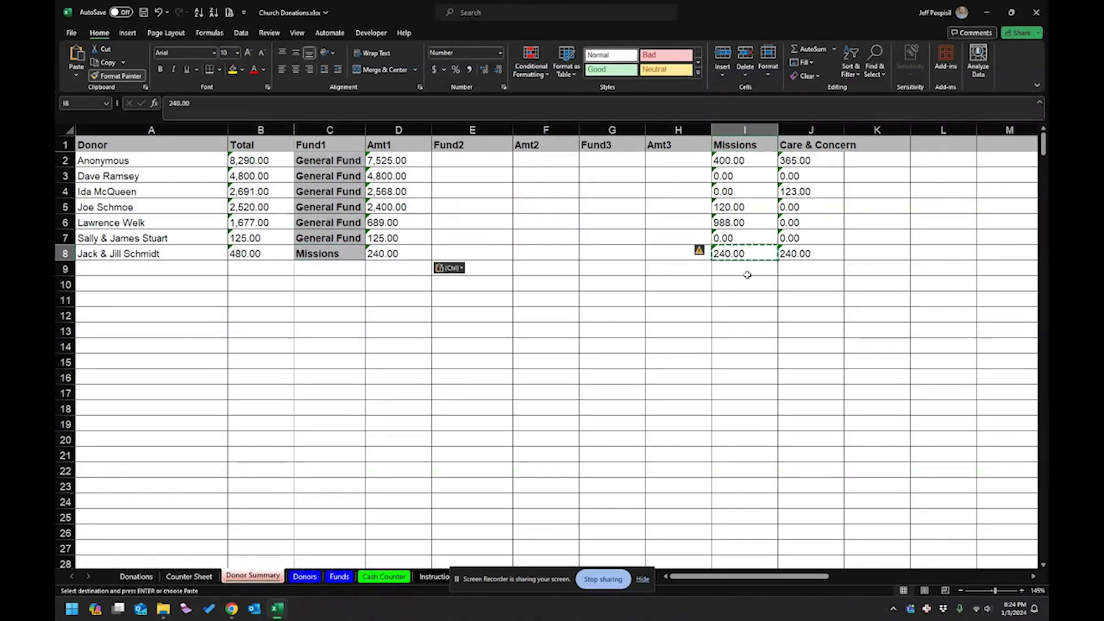
{"action": "key", "text": "Delete"}
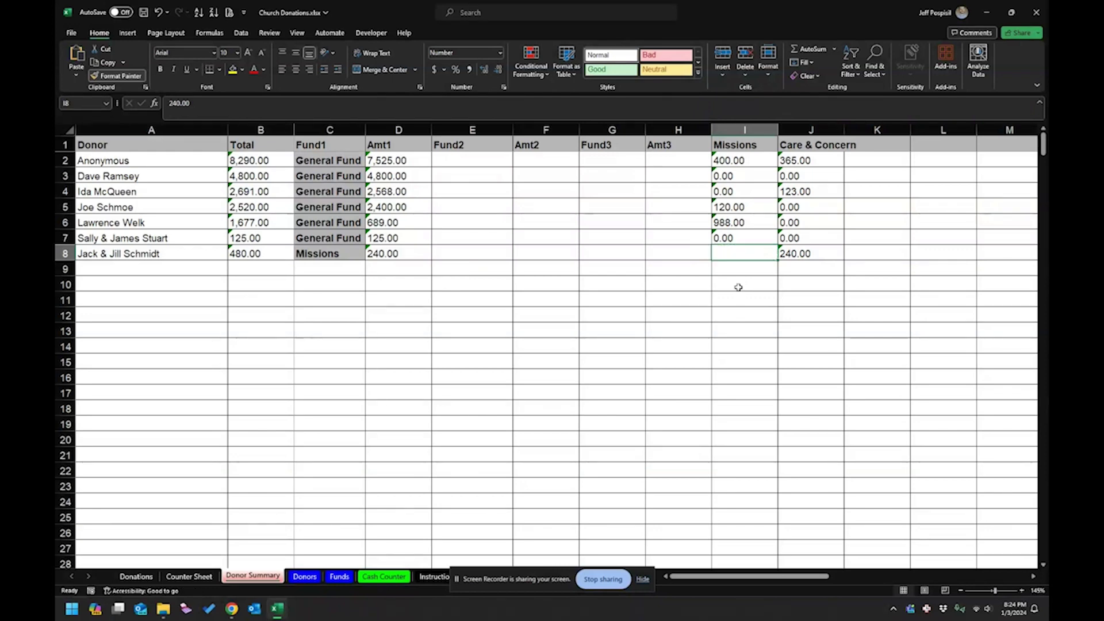
{"action": "left_click", "coordinate": [729, 208]}
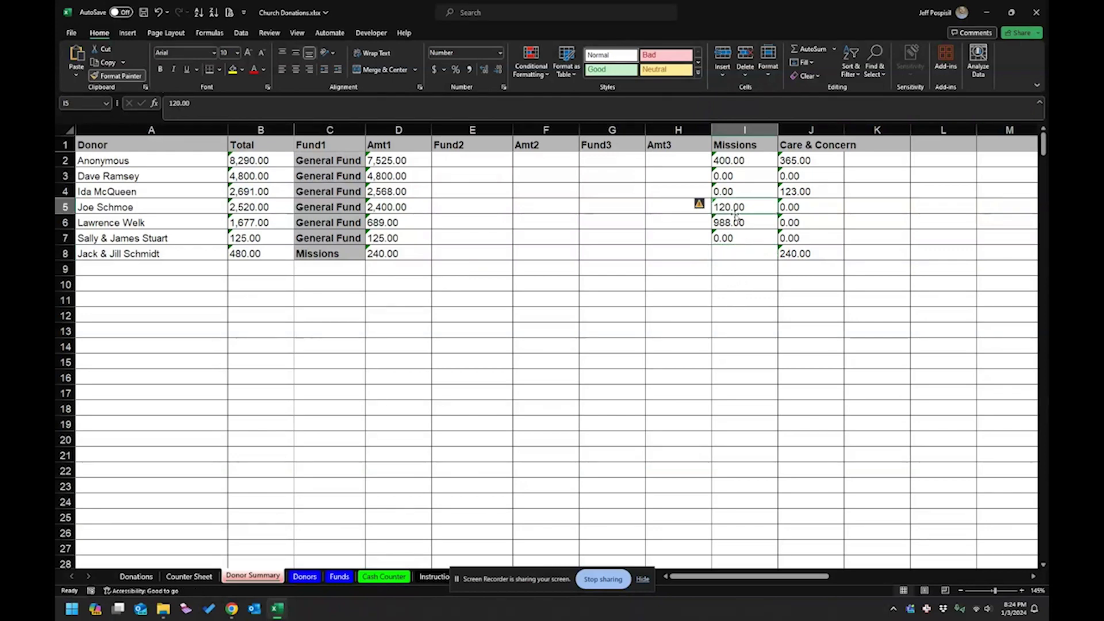
Sort by Missions descending and enter Missions as Fund2 for the top three donors.
{"action": "left_click", "coordinate": [214, 12]}
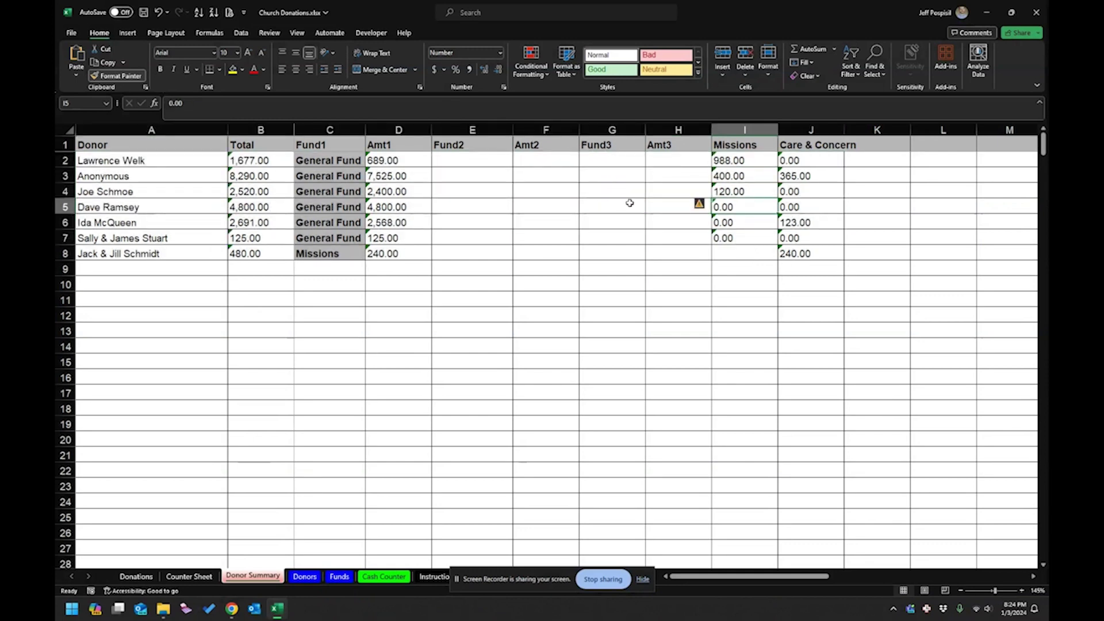
{"action": "left_click", "coordinate": [736, 158]}
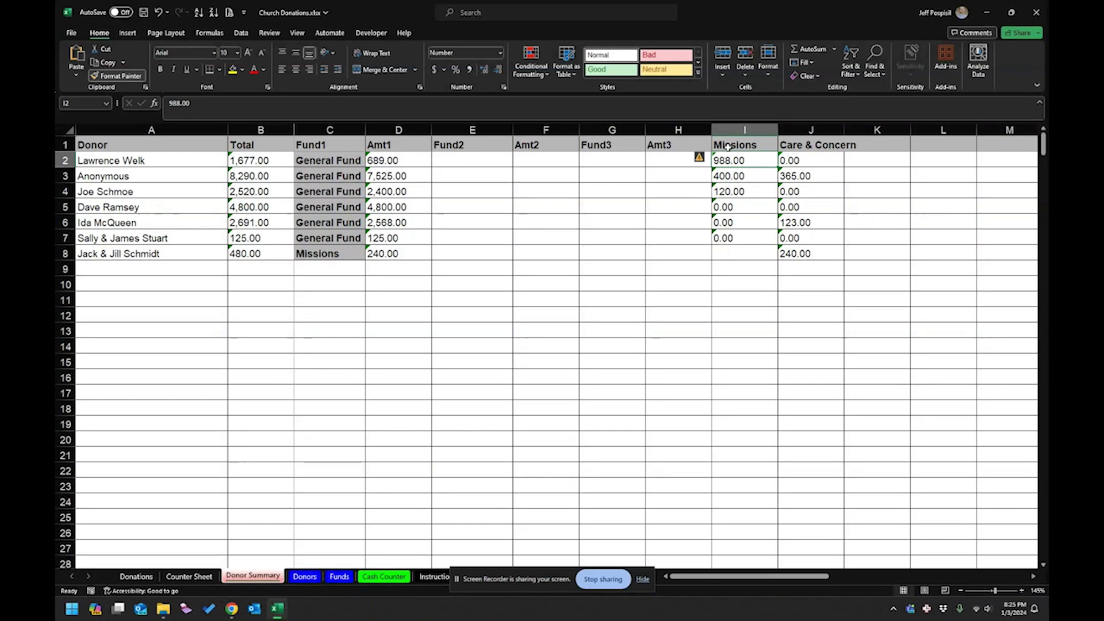
{"action": "left_click", "coordinate": [731, 148]}
{"action": "key", "text": "ctrl+c"}
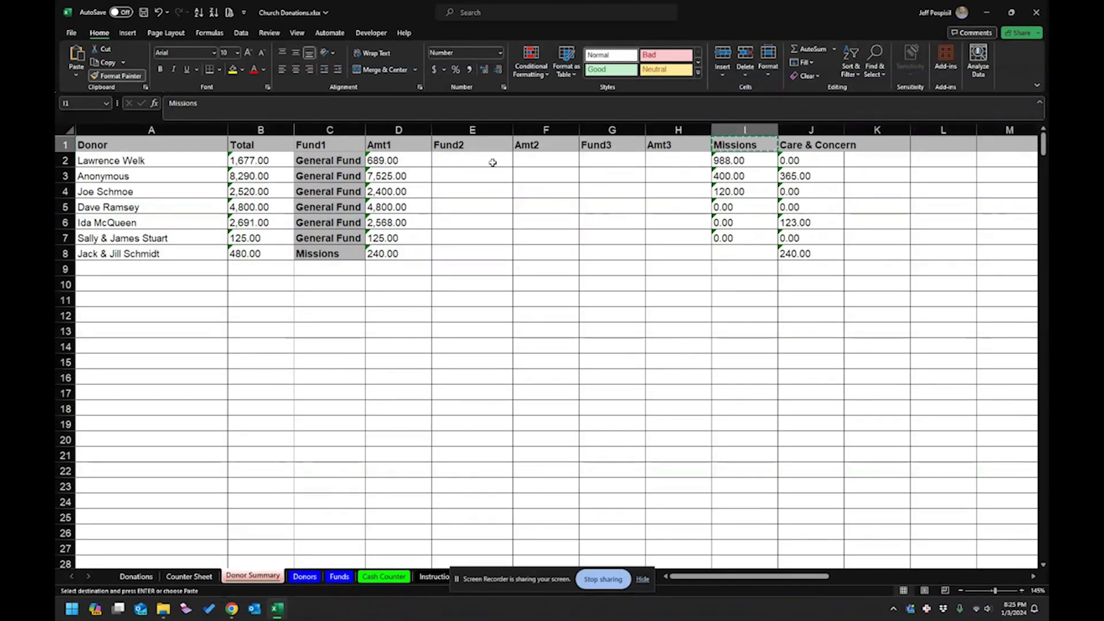
{"action": "left_click_drag", "start_coordinate": [460, 162], "coordinate": [456, 187]}
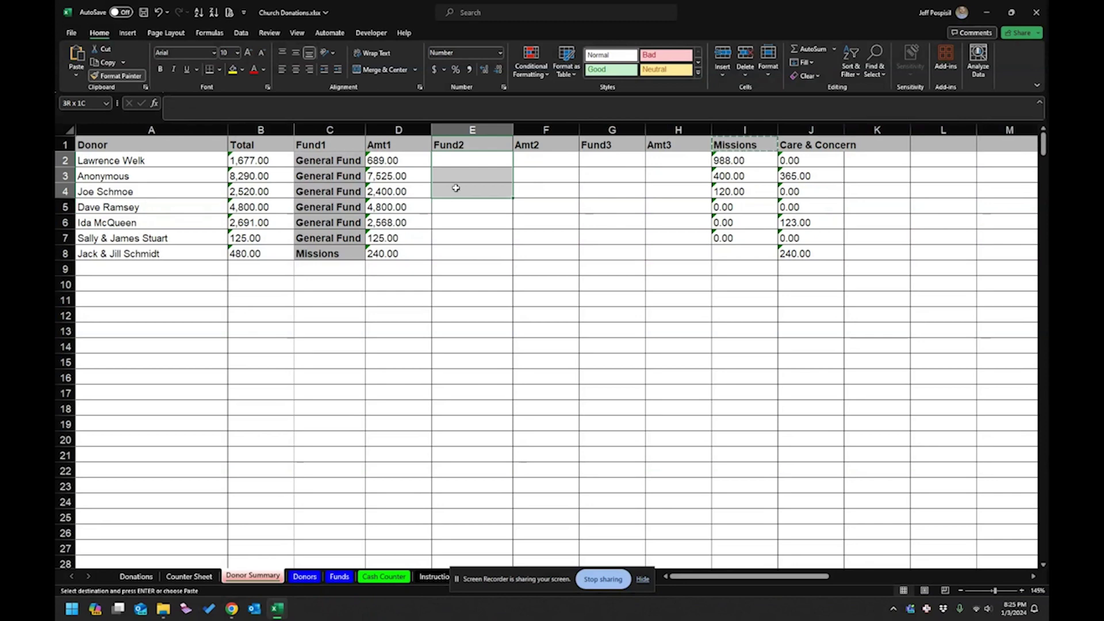
{"action": "key", "text": "ctrl+v"}
Copy the Missions amounts 988.00, 400.00 and 120.00 into Amt2.
{"action": "left_click_drag", "start_coordinate": [727, 162], "coordinate": [728, 187]}
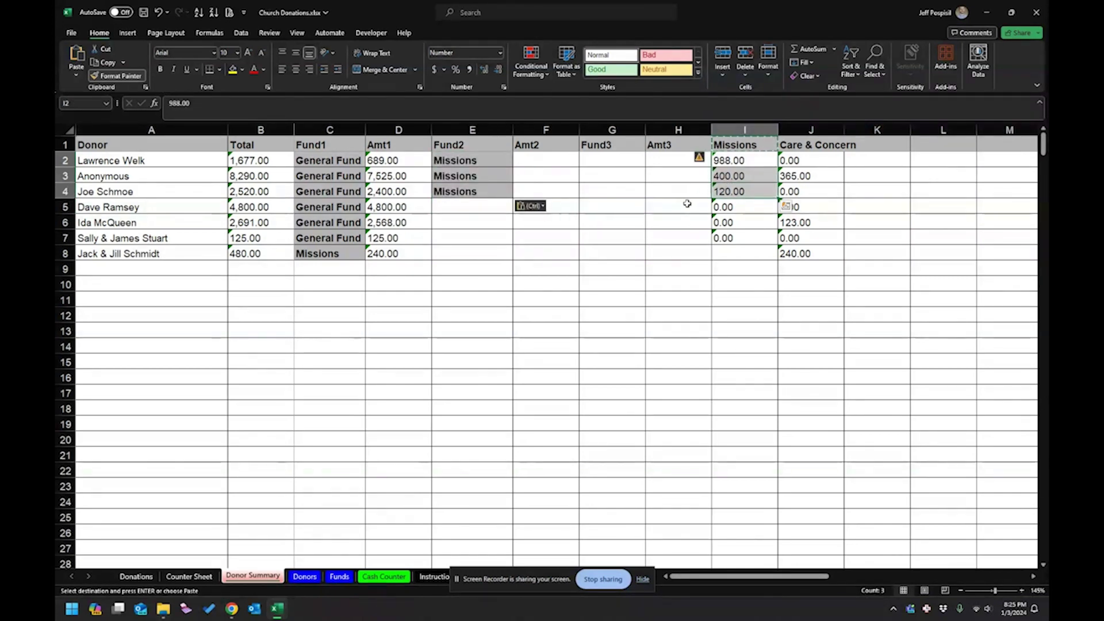
{"action": "key", "text": "ctrl+c"}
{"action": "left_click_drag", "start_coordinate": [535, 161], "coordinate": [534, 192]}
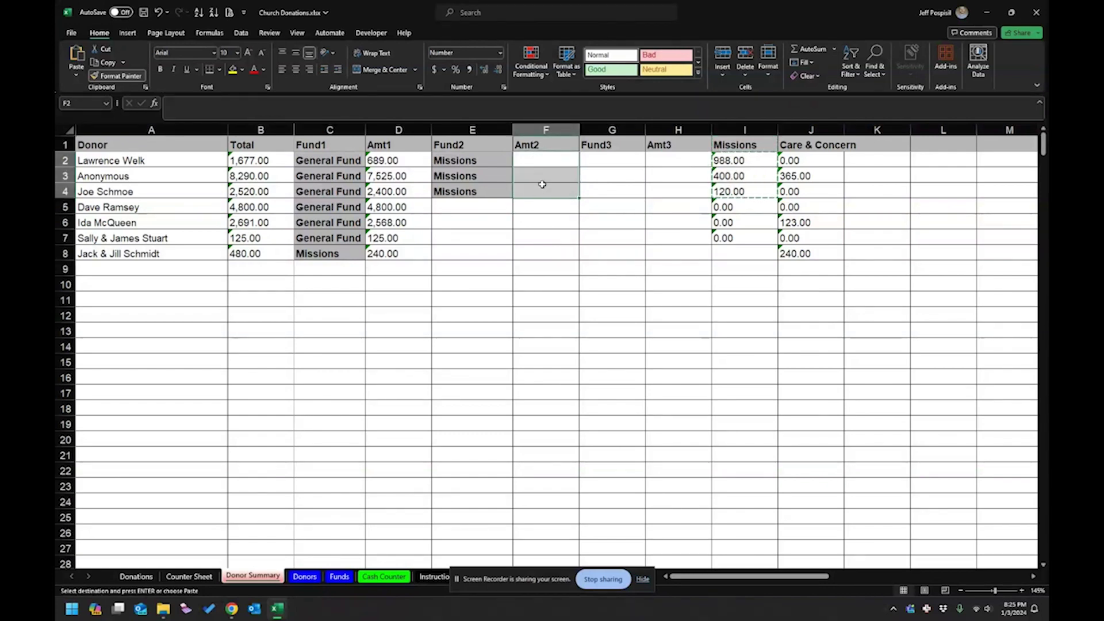
{"action": "key", "text": "ctrl+v"}
{"action": "left_click", "coordinate": [625, 268]}
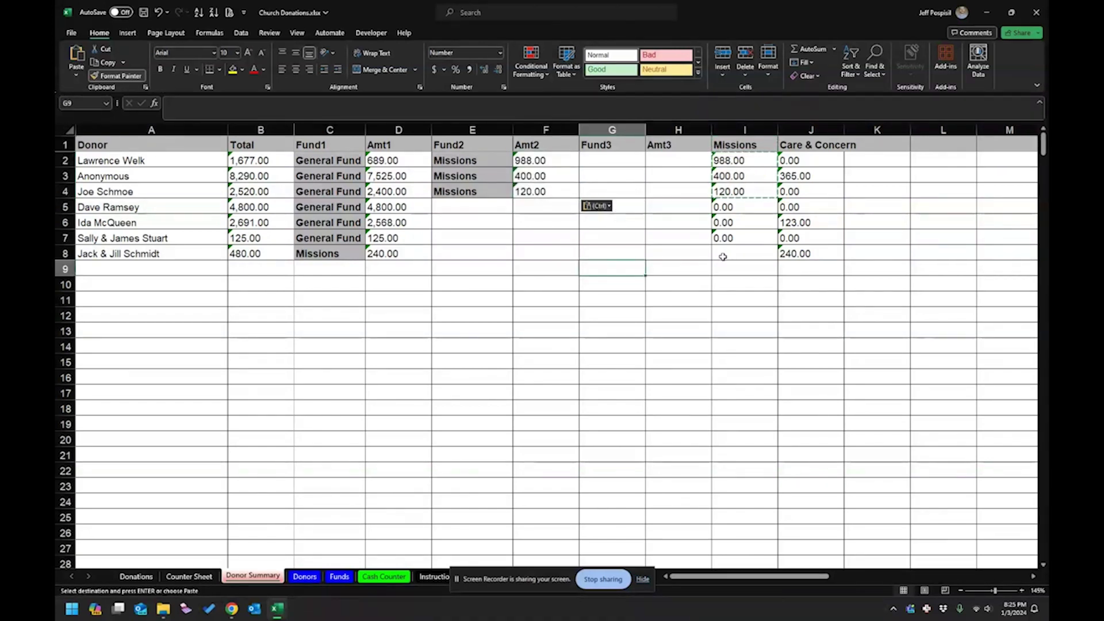
Delete the original Missions column.
{"action": "left_click", "coordinate": [736, 132]}
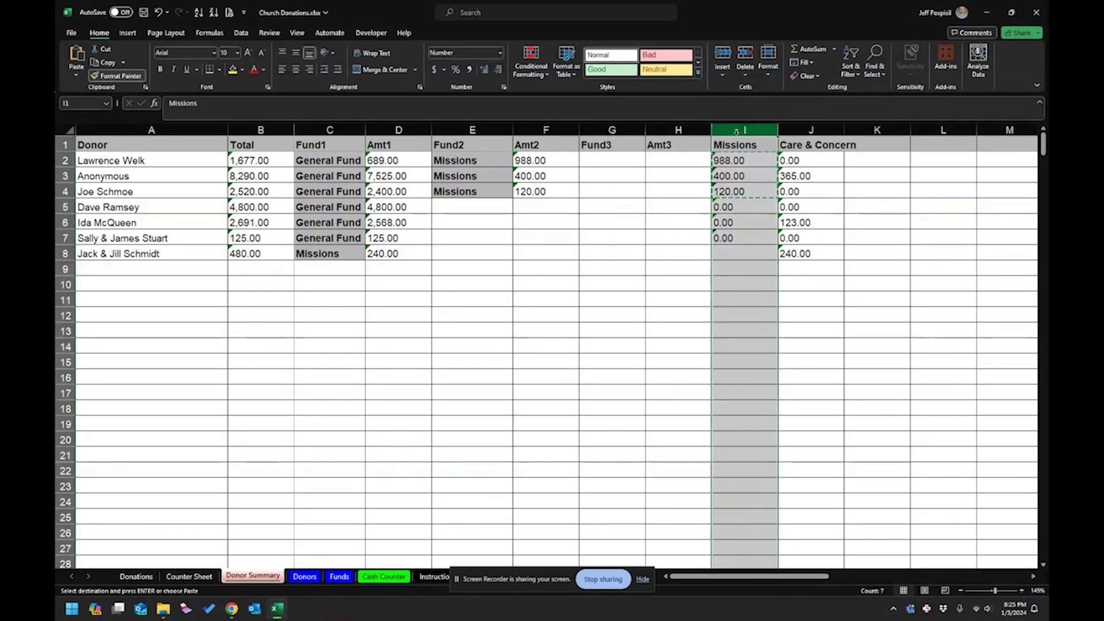
{"action": "right_click", "coordinate": [736, 132]}
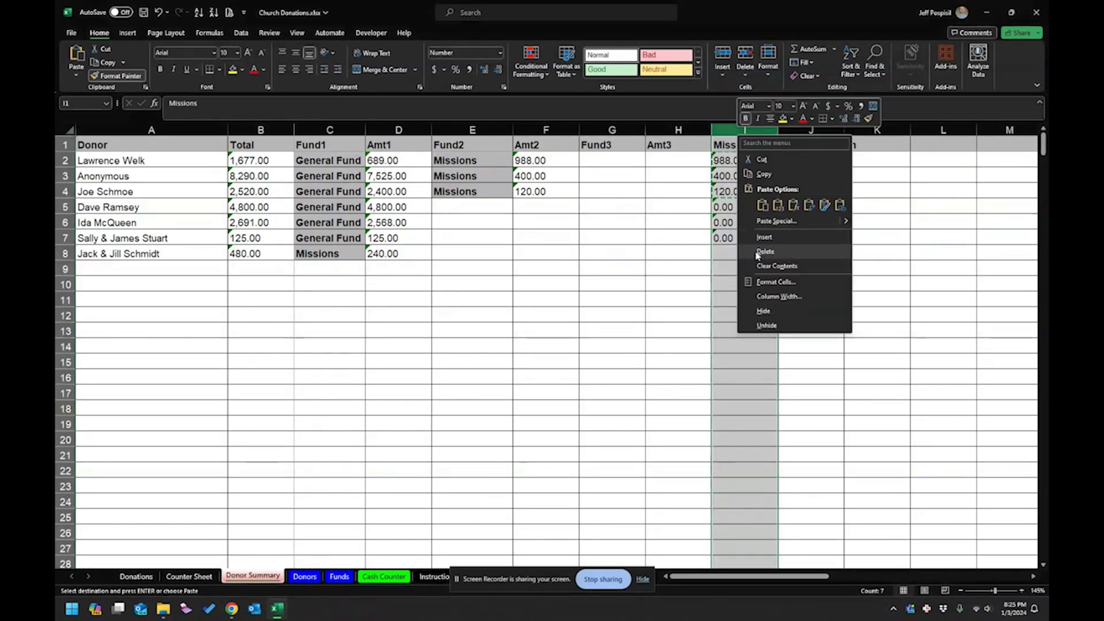
{"action": "key", "text": "Escape"}
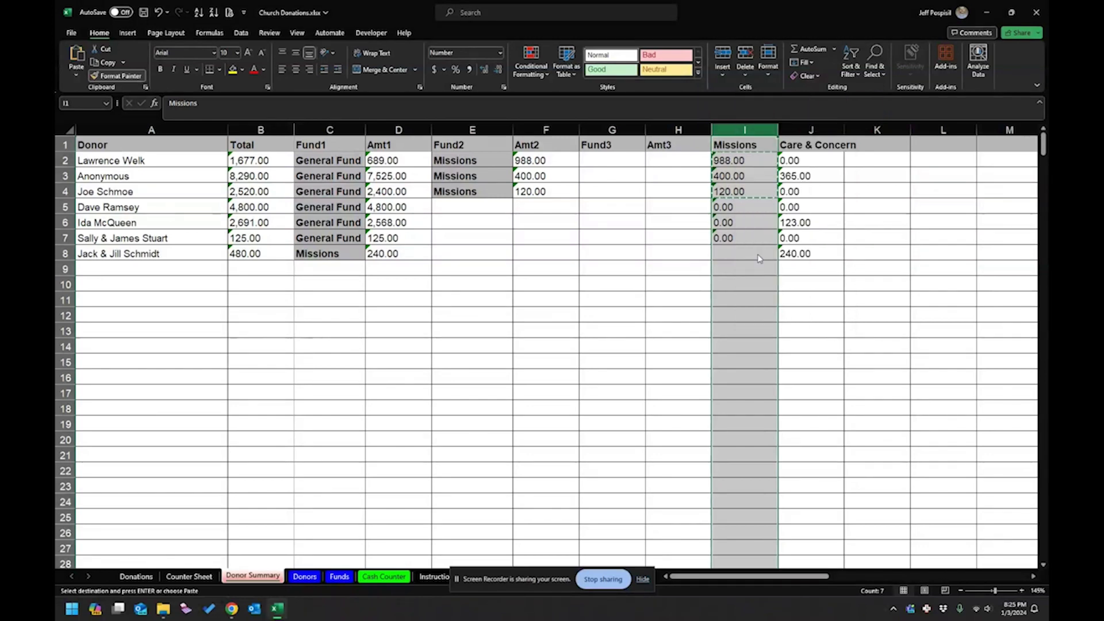
{"action": "key", "text": "ctrl+minus"}
{"action": "left_click", "coordinate": [735, 236]}
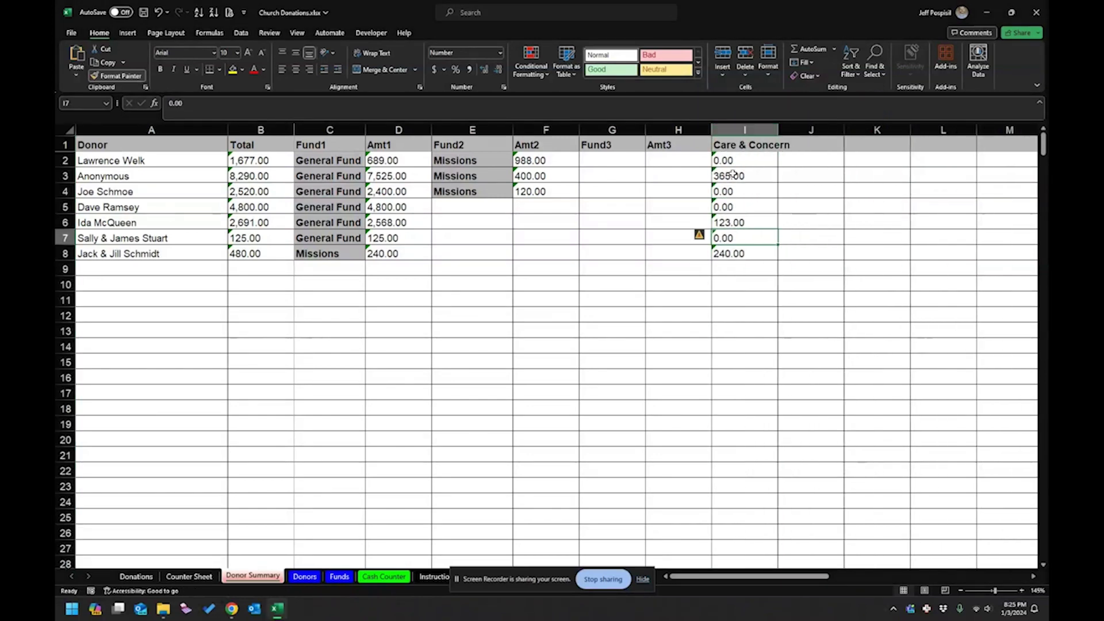
{"action": "left_click", "coordinate": [733, 174]}
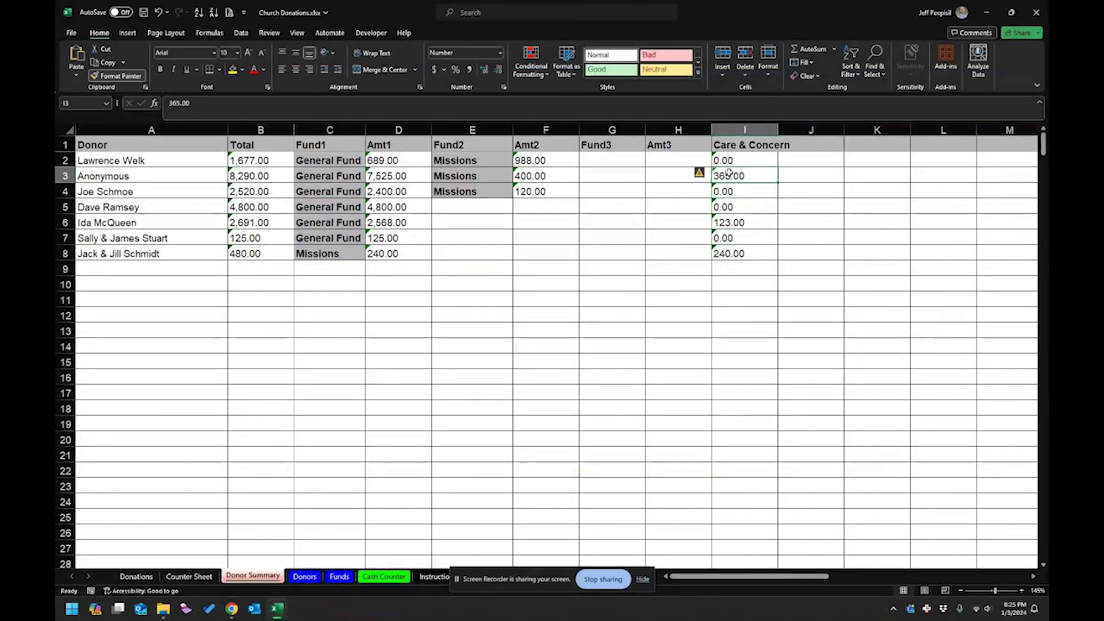
Record Care & Concern with 365.00 as Fund3/Amt3 in row 3.
{"action": "left_click", "coordinate": [475, 180]}
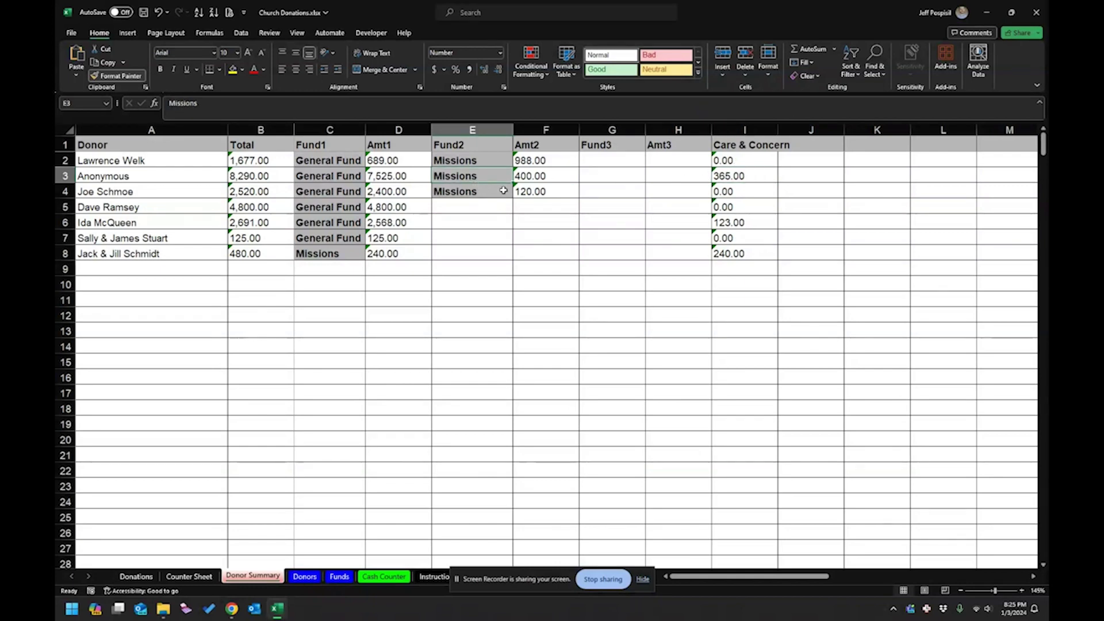
{"action": "left_click", "coordinate": [758, 143]}
{"action": "key", "text": "ctrl+c"}
{"action": "left_click", "coordinate": [617, 174]}
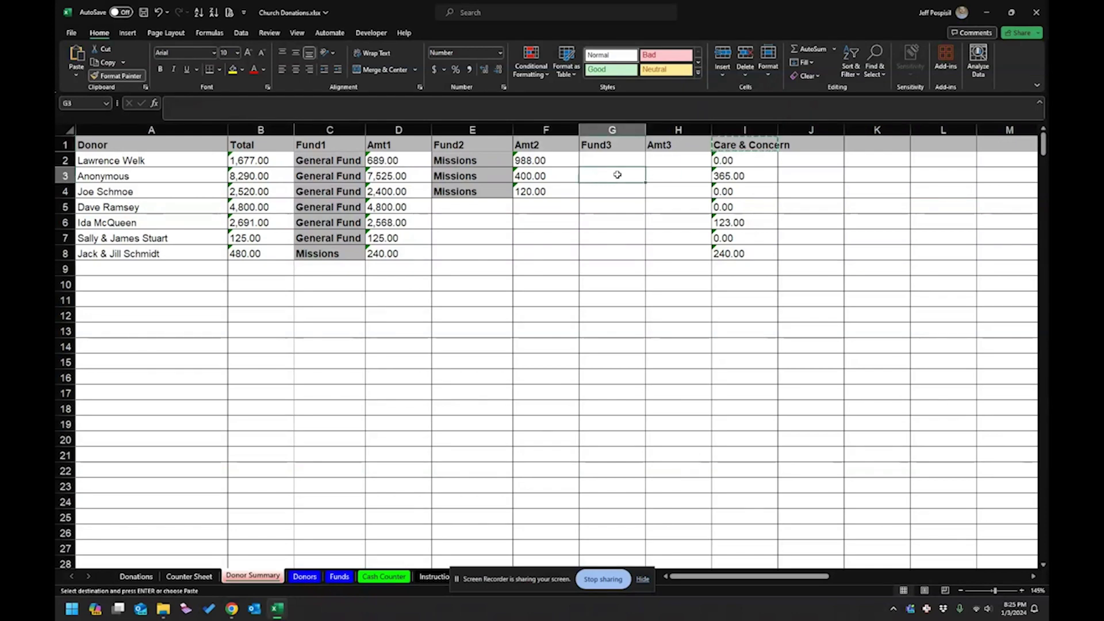
{"action": "key", "text": "ctrl+v"}
{"action": "left_click", "coordinate": [731, 177]}
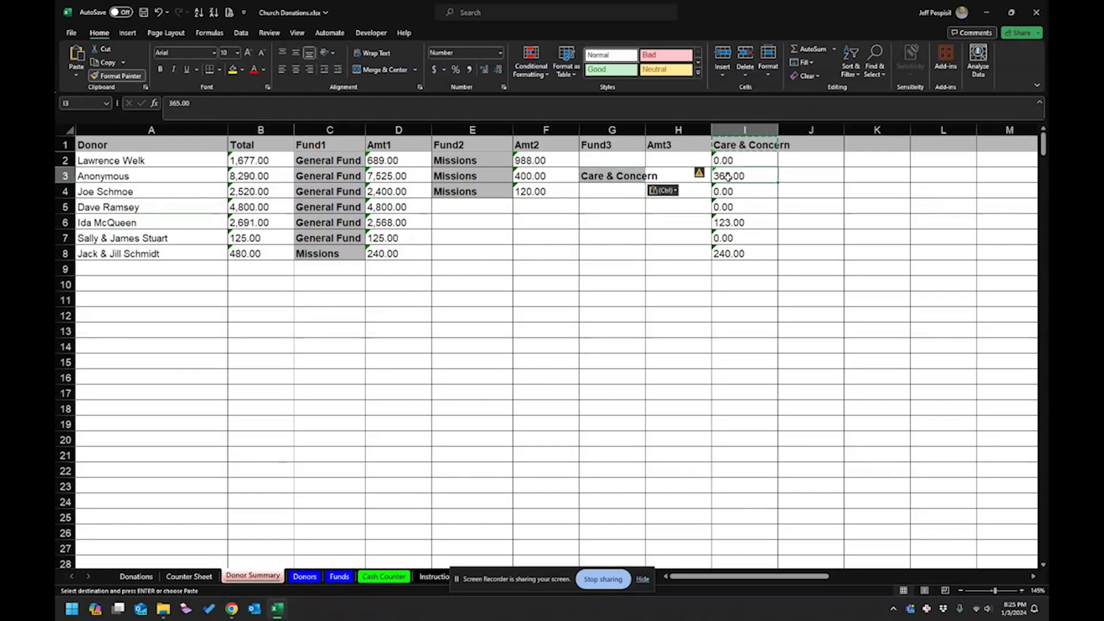
{"action": "key", "text": "ctrl+c"}
{"action": "left_click", "coordinate": [667, 174]}
{"action": "key", "text": "ctrl+v"}
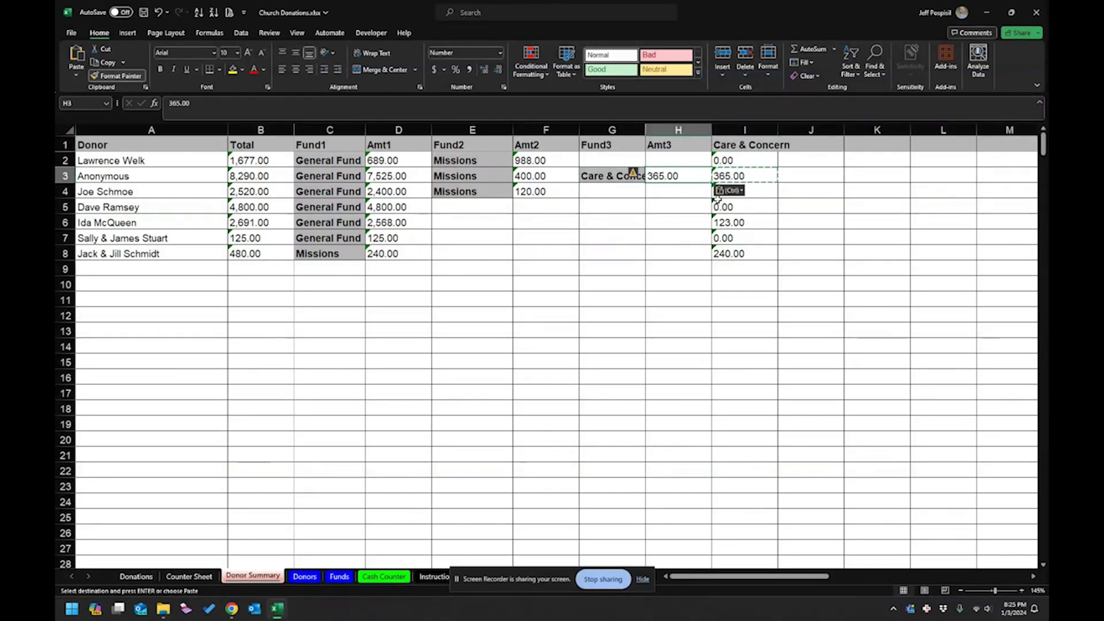
Enter the Care & Concern fund name into Fund2 for rows 6 and 8.
{"action": "left_click", "coordinate": [748, 146]}
{"action": "key", "text": "Escape"}
{"action": "key", "text": "ctrl+c"}
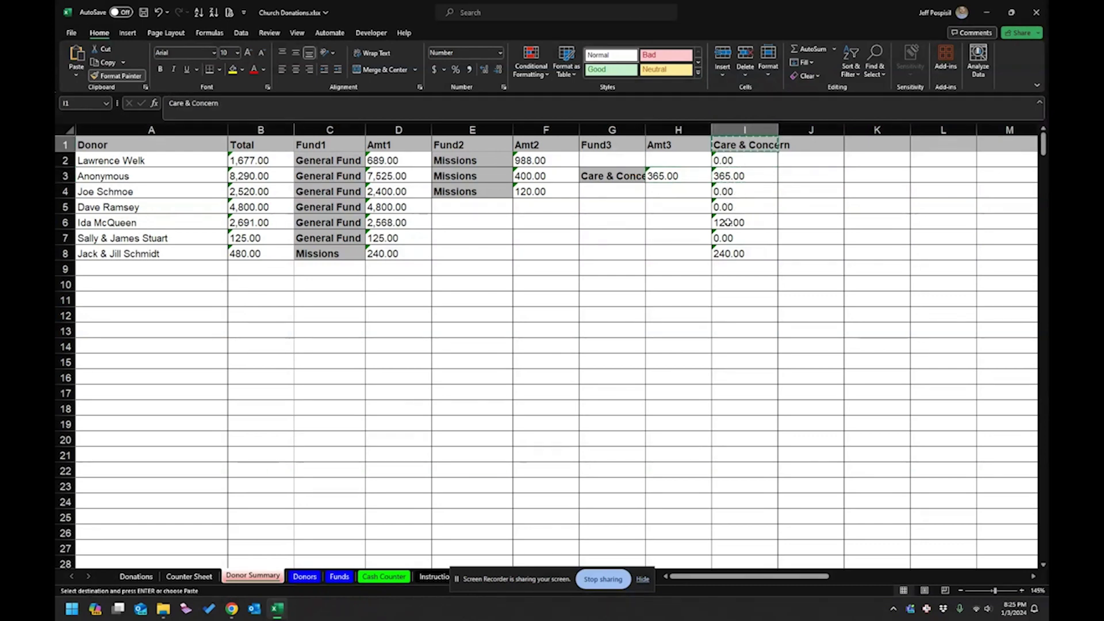
{"action": "left_click", "coordinate": [740, 224]}
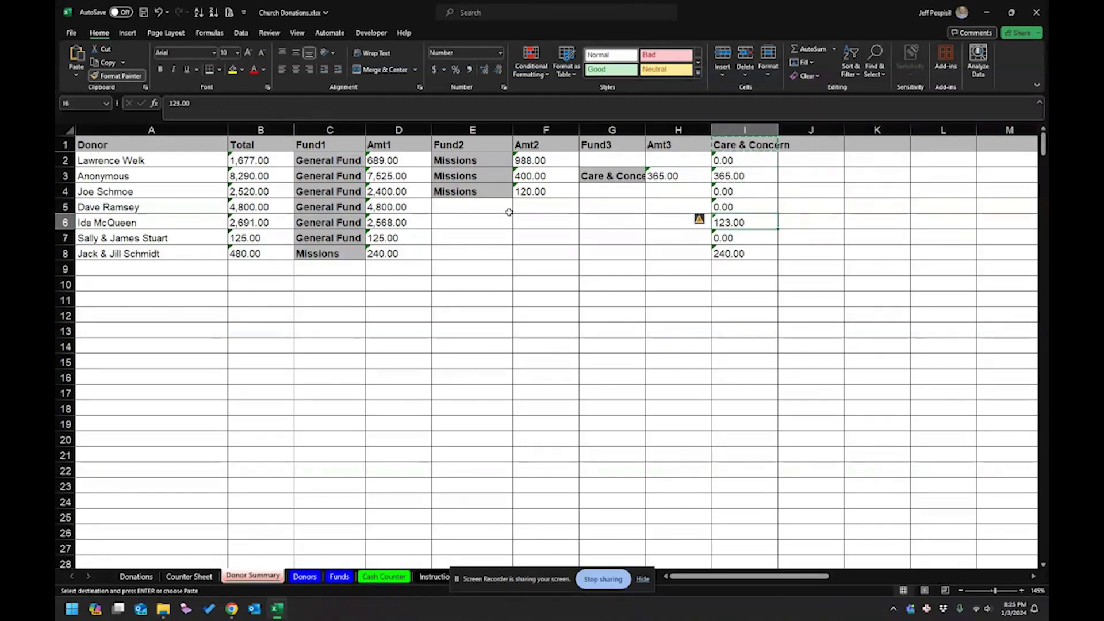
{"action": "left_click", "coordinate": [492, 221]}
{"action": "key", "text": "ctrl+v"}
{"action": "left_click", "coordinate": [495, 253]}
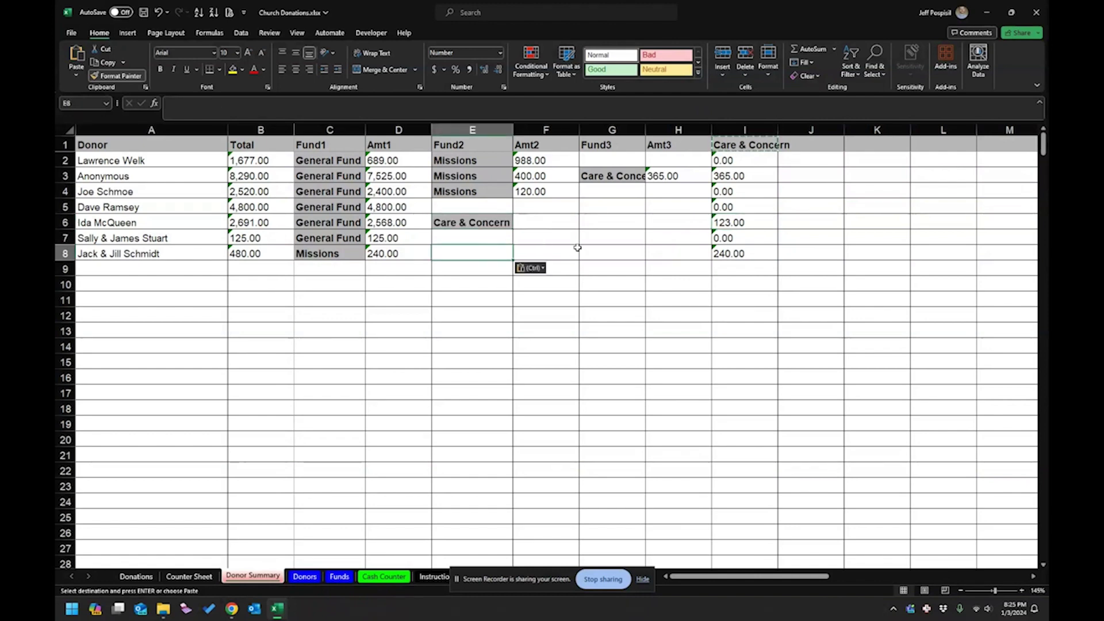
{"action": "key", "text": "ctrl+v"}
Copy the amounts 123.00 and 240.00 into Amt2 for rows 6 and 8.
{"action": "left_click", "coordinate": [742, 223]}
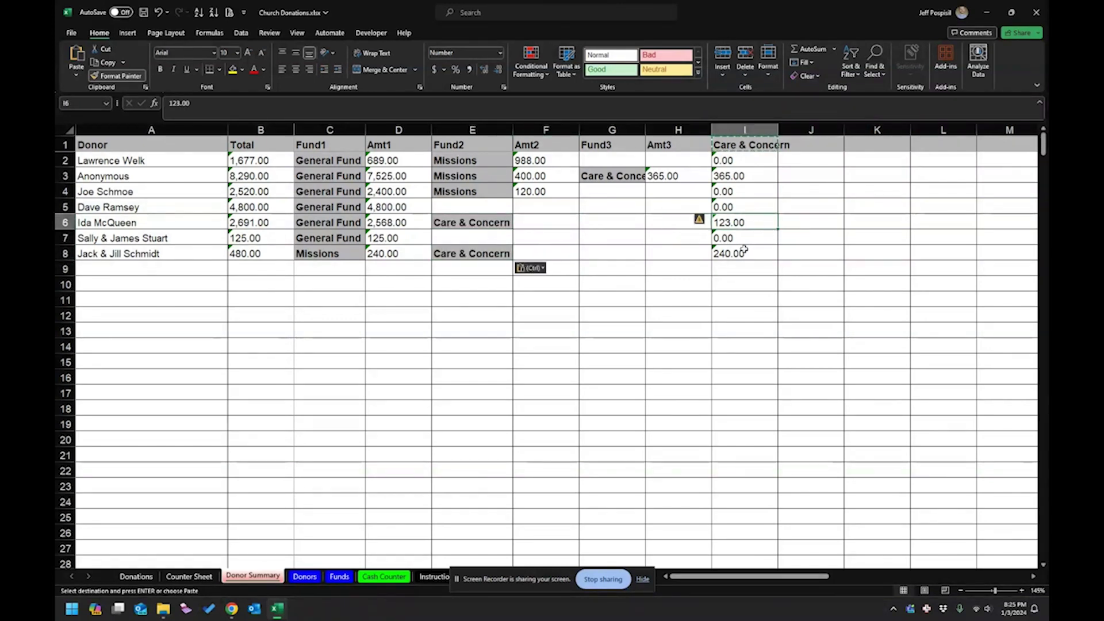
{"action": "key", "text": "ctrl+c"}
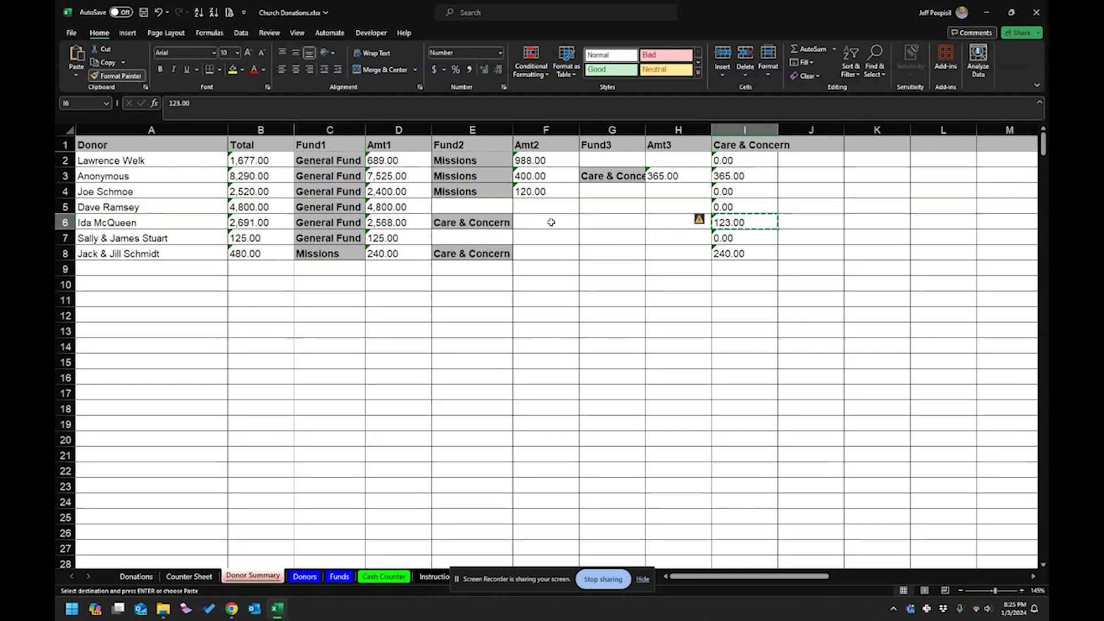
{"action": "left_click", "coordinate": [547, 222]}
{"action": "key", "text": "ctrl+v"}
{"action": "left_click", "coordinate": [730, 254]}
{"action": "key", "text": "ctrl+c"}
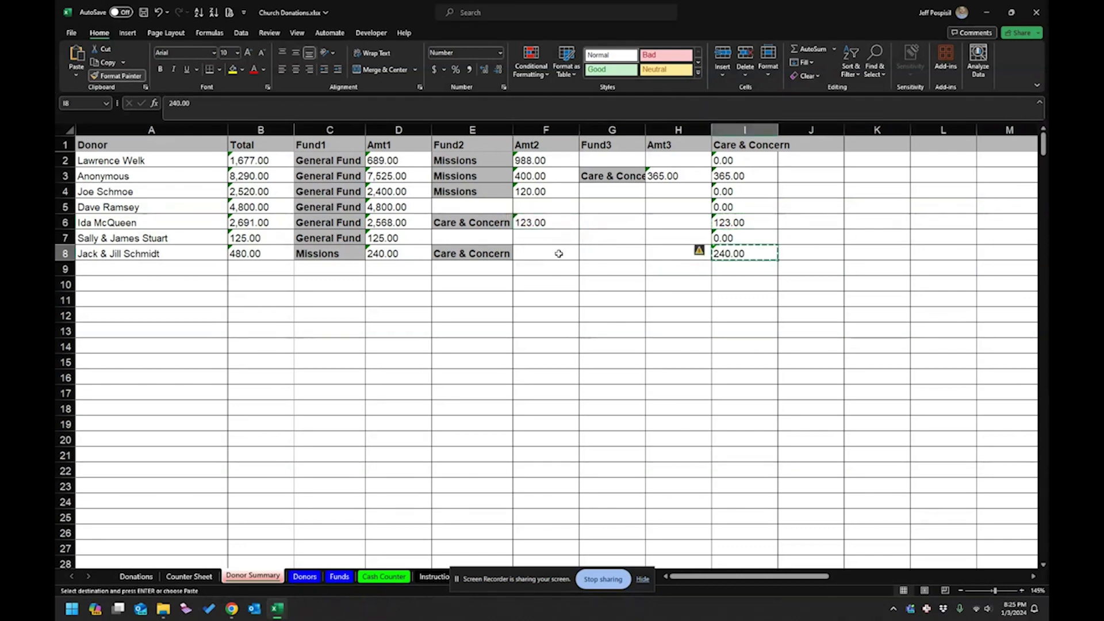
{"action": "left_click", "coordinate": [560, 254]}
{"action": "key", "text": "ctrl+v"}
Delete the now-redundant Care & Concern column I.
{"action": "left_click", "coordinate": [683, 253]}
{"action": "right_click", "coordinate": [742, 130]}
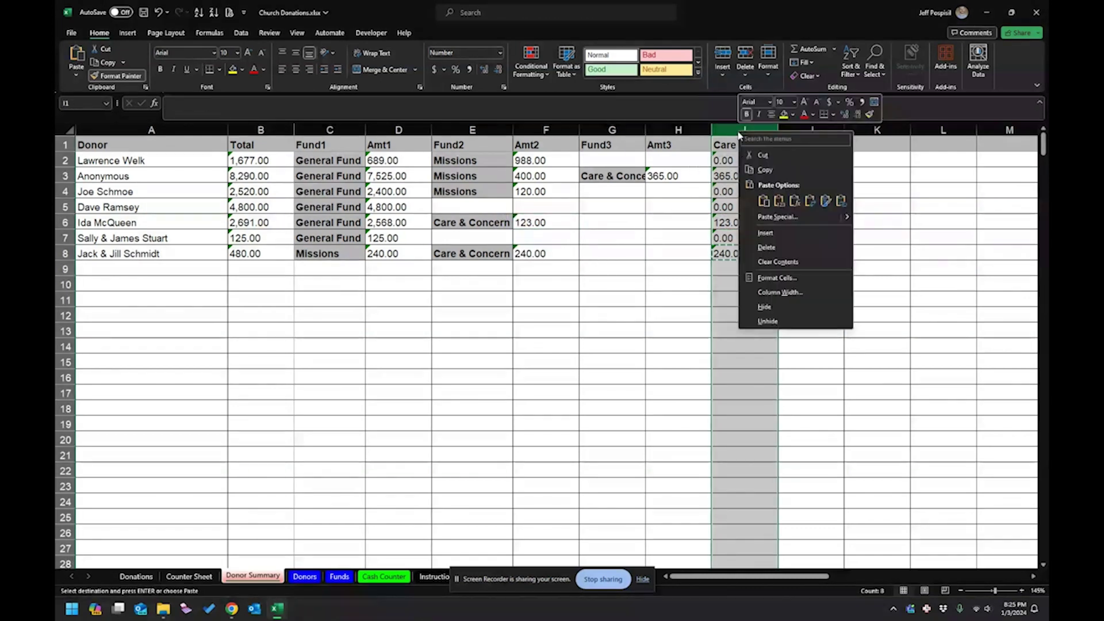
{"action": "left_click", "coordinate": [767, 248]}
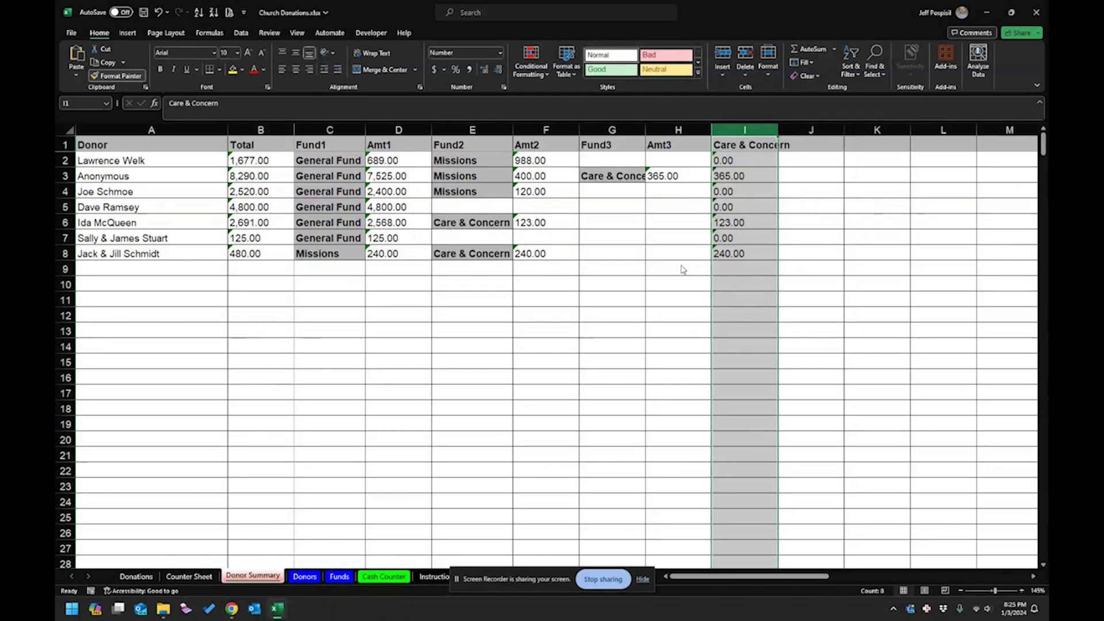
{"action": "left_click", "coordinate": [639, 269]}
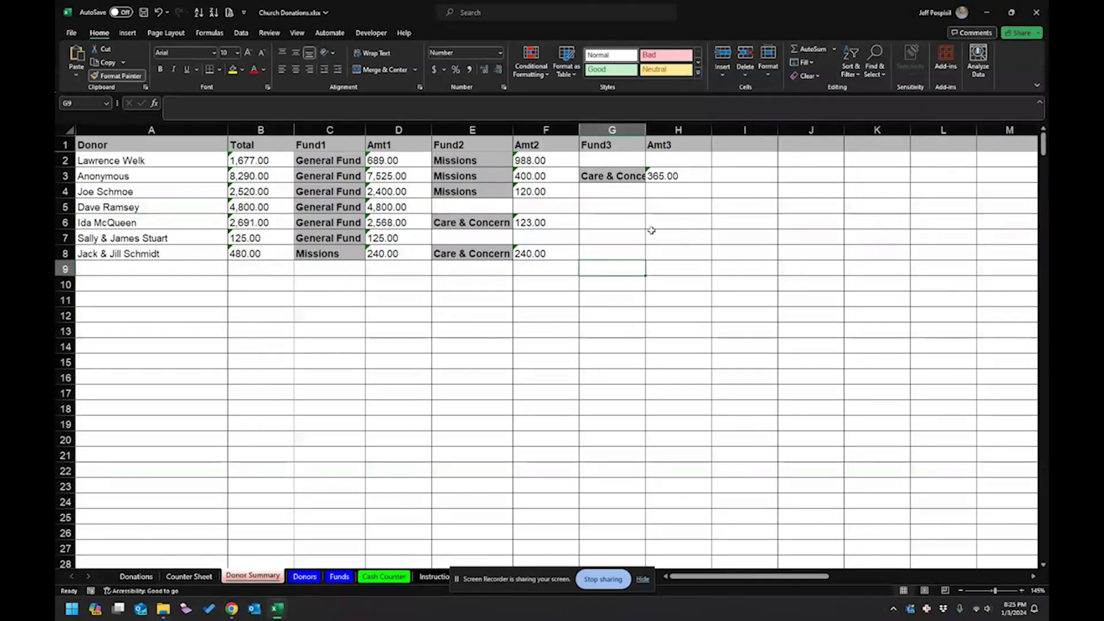
{"action": "left_click", "coordinate": [388, 223]}
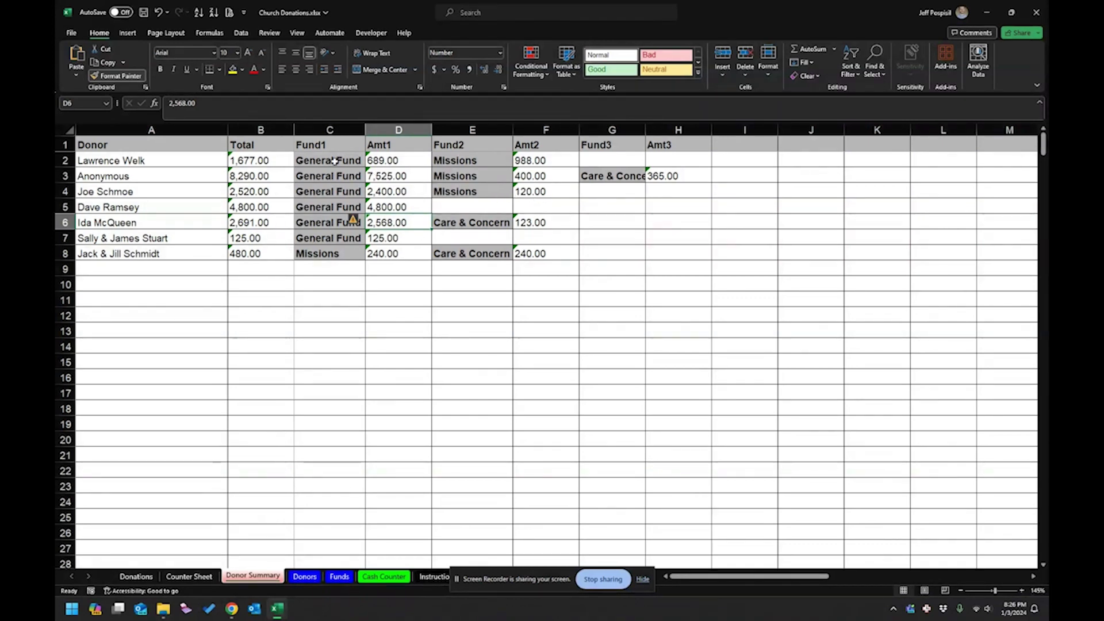
Save and close the workbook, then reopen Giving_Stmt.docx in Word with the Donor Summary data loaded.
{"action": "left_click", "coordinate": [143, 12]}
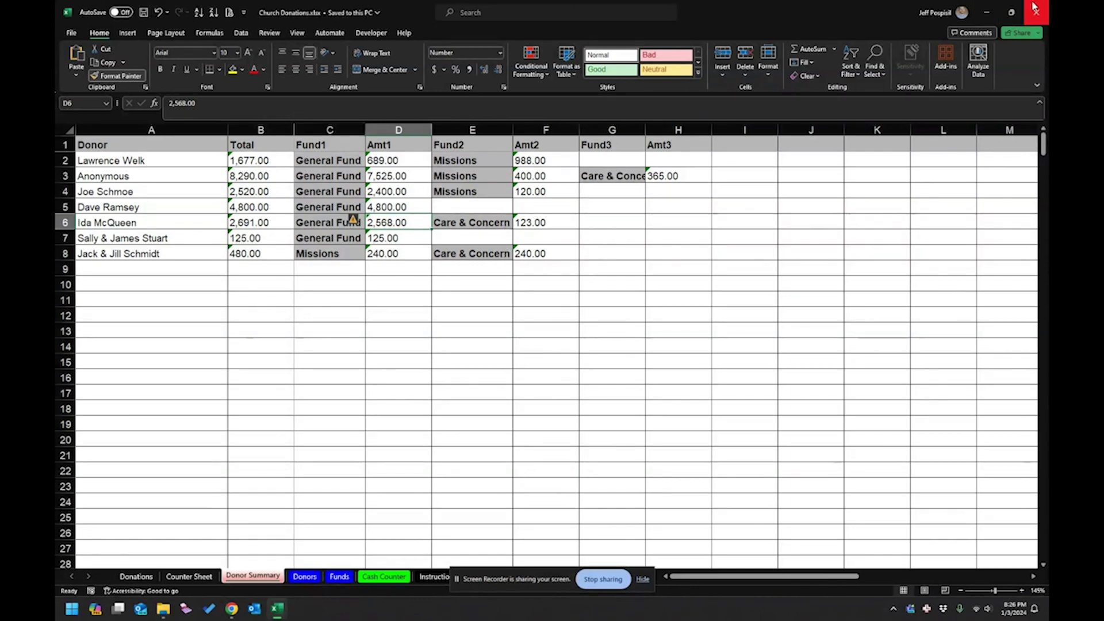
{"action": "left_click", "coordinate": [1035, 9]}
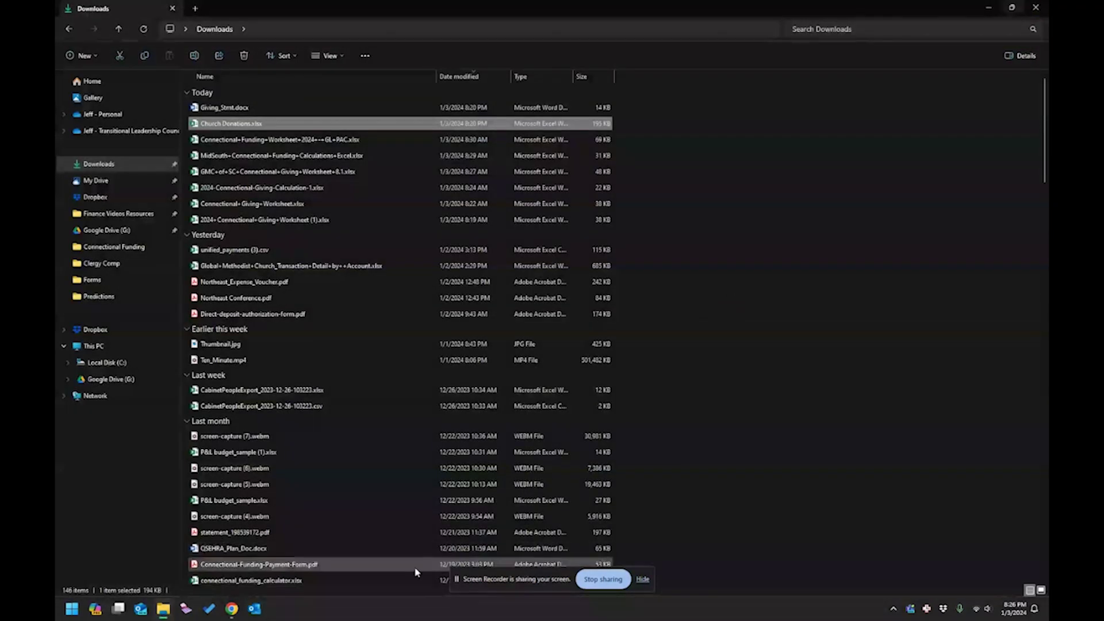
{"action": "double_click", "coordinate": [227, 107]}
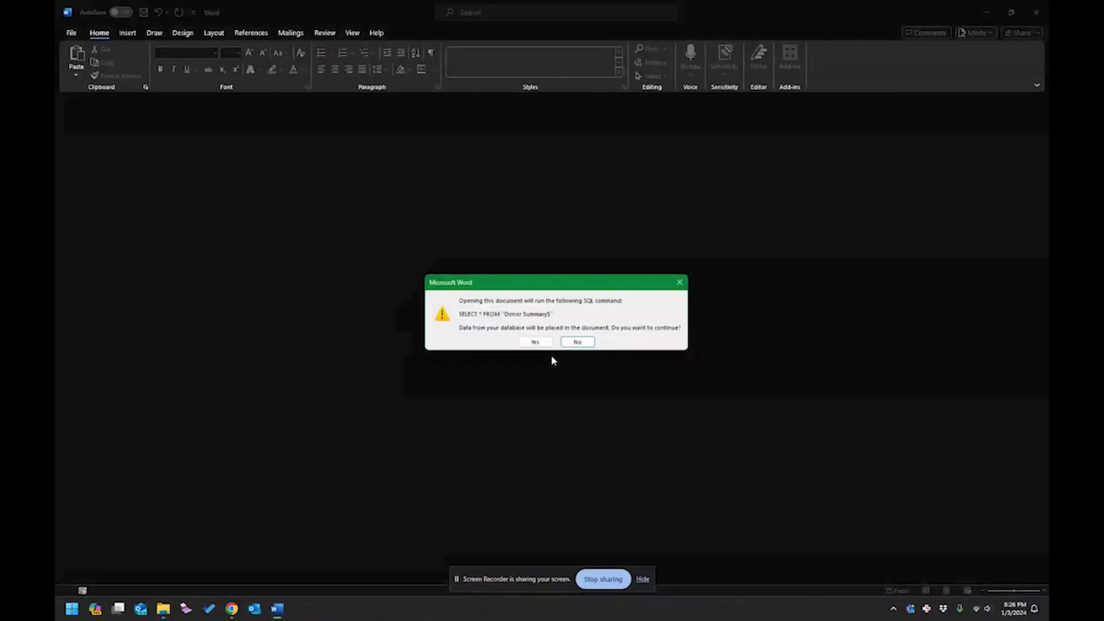
{"action": "left_click", "coordinate": [543, 344]}
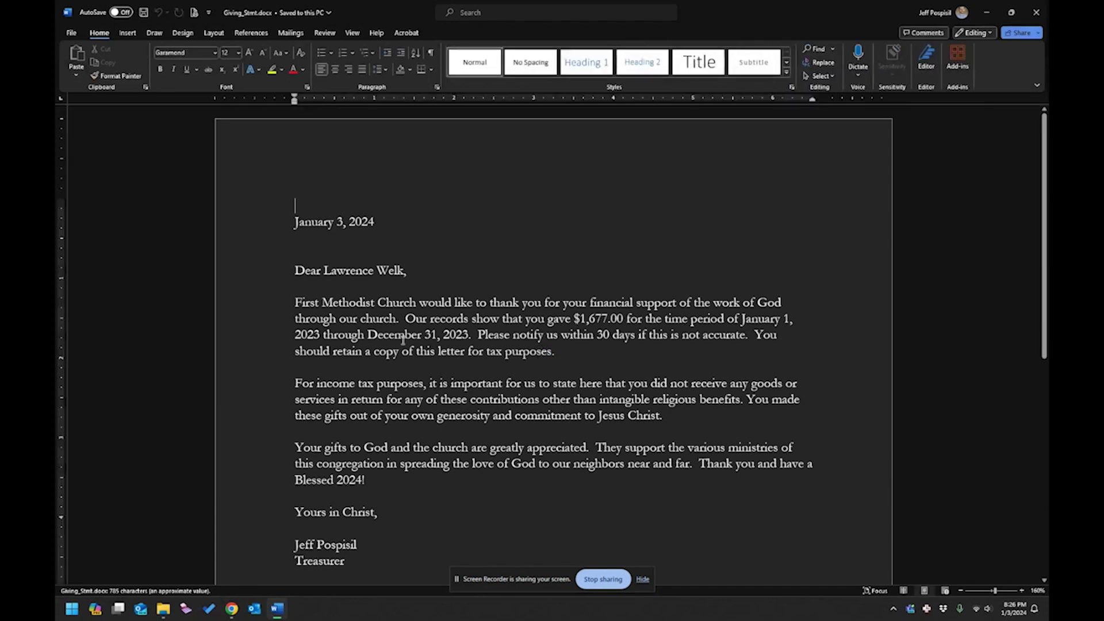
{"action": "scroll", "coordinate": [561, 310], "scroll_direction": "down", "scroll_amount": 2}
Turn off Preview Results so the letter shows raw merge fields.
{"action": "left_click", "coordinate": [569, 280]}
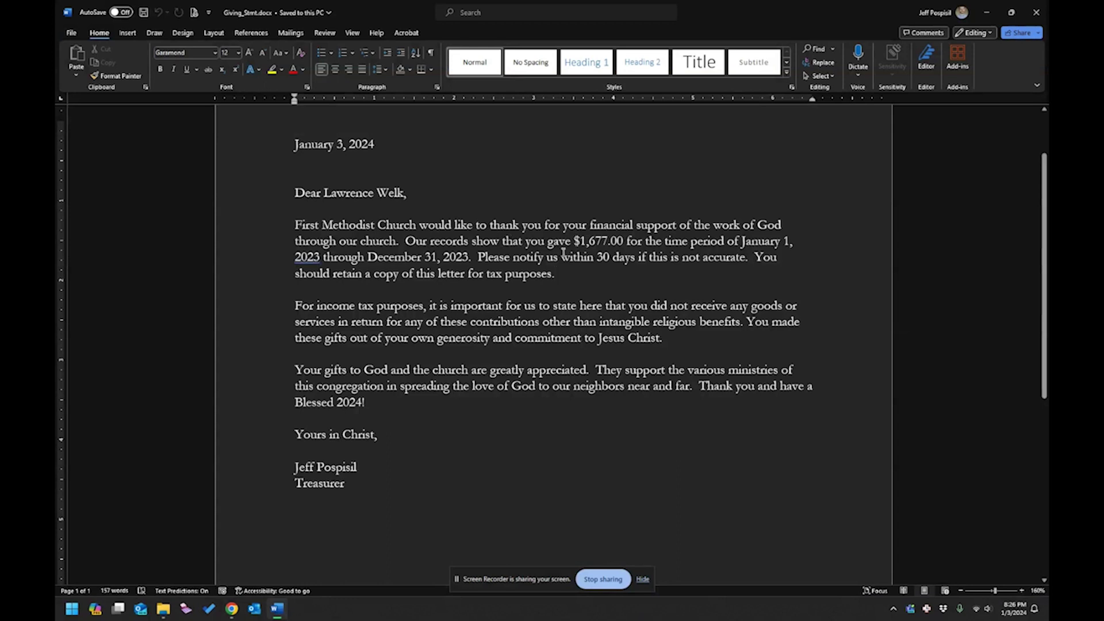
{"action": "left_click", "coordinate": [290, 32]}
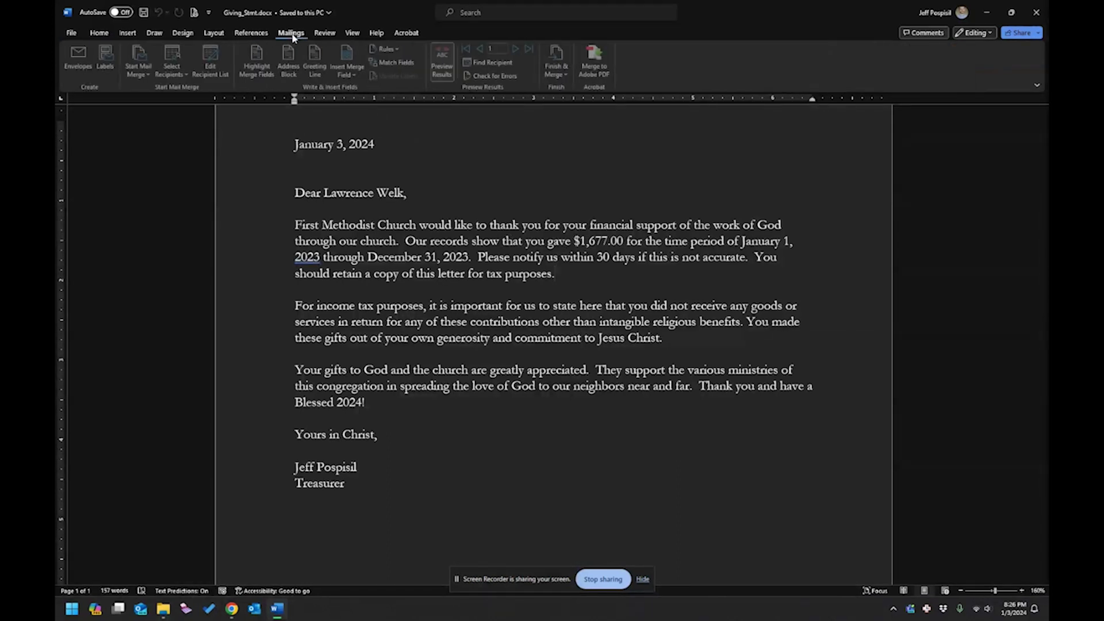
{"action": "left_click", "coordinate": [448, 62]}
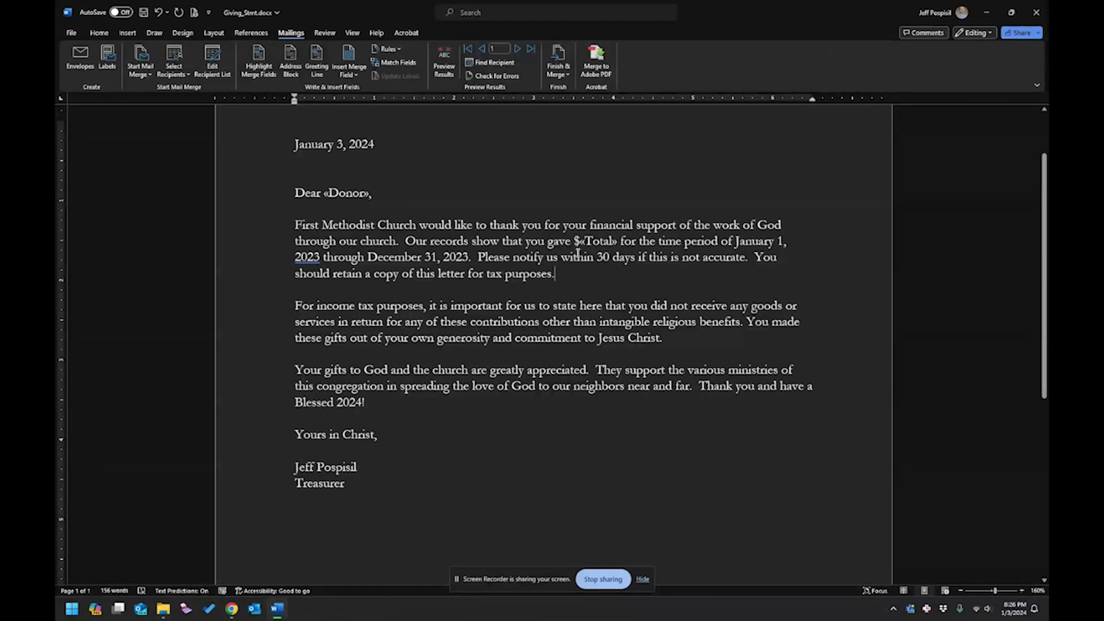
Add the line 'Here is a breakdown of your giving:' with an empty bullet beneath it.
{"action": "key", "text": "Return"}
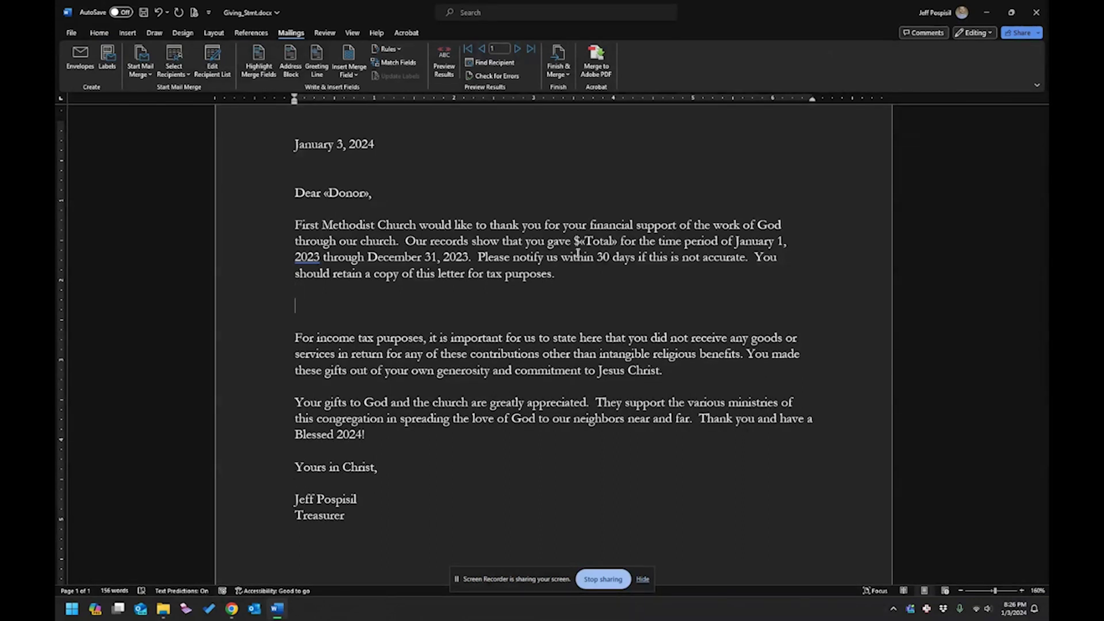
{"action": "type", "text": "Here is a breakdown "}
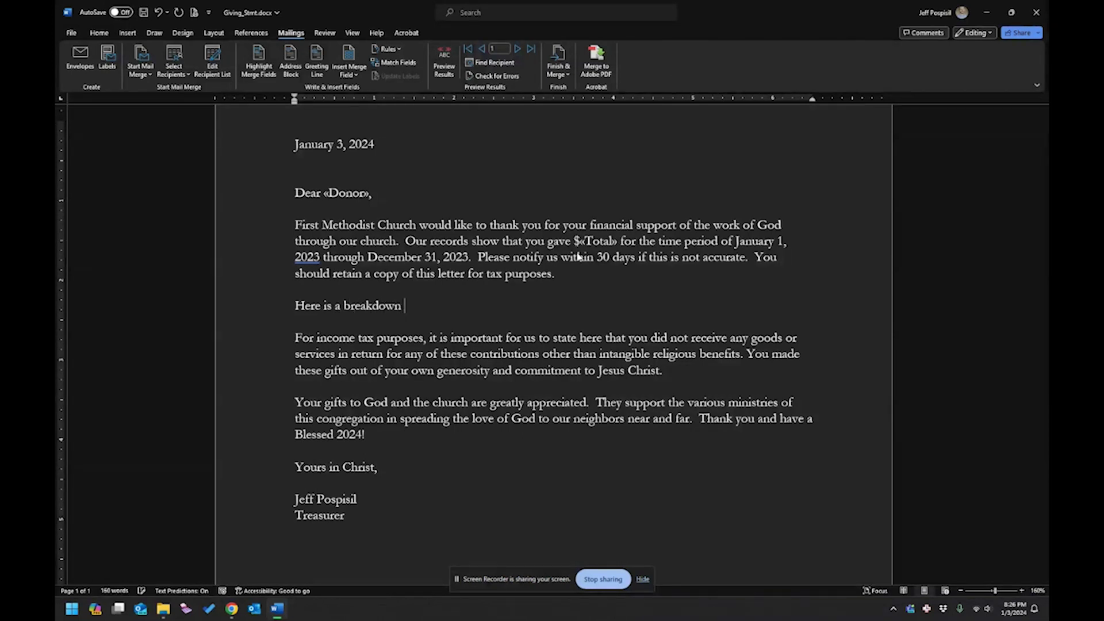
{"action": "type", "text": "of your giving:"}
{"action": "key", "text": "Return"}
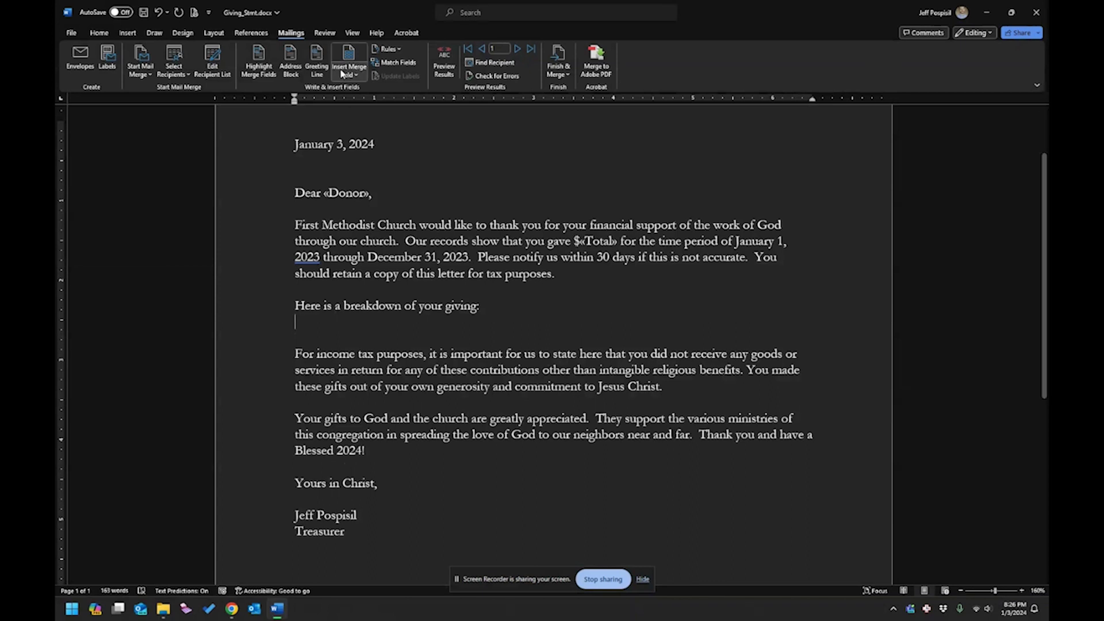
{"action": "left_click", "coordinate": [107, 34]}
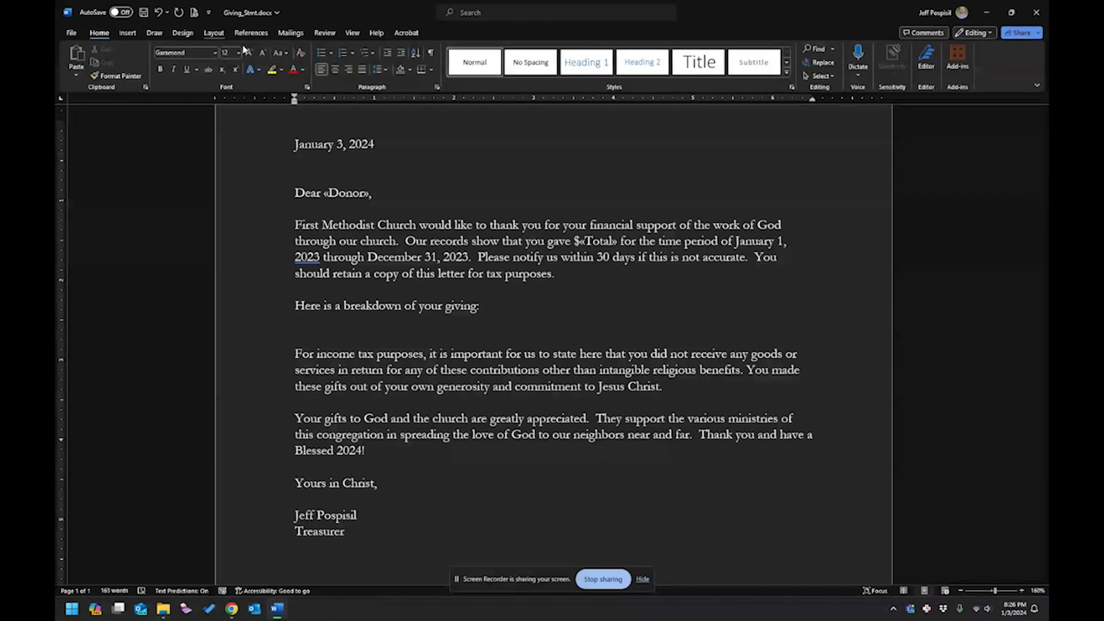
{"action": "left_click", "coordinate": [319, 52]}
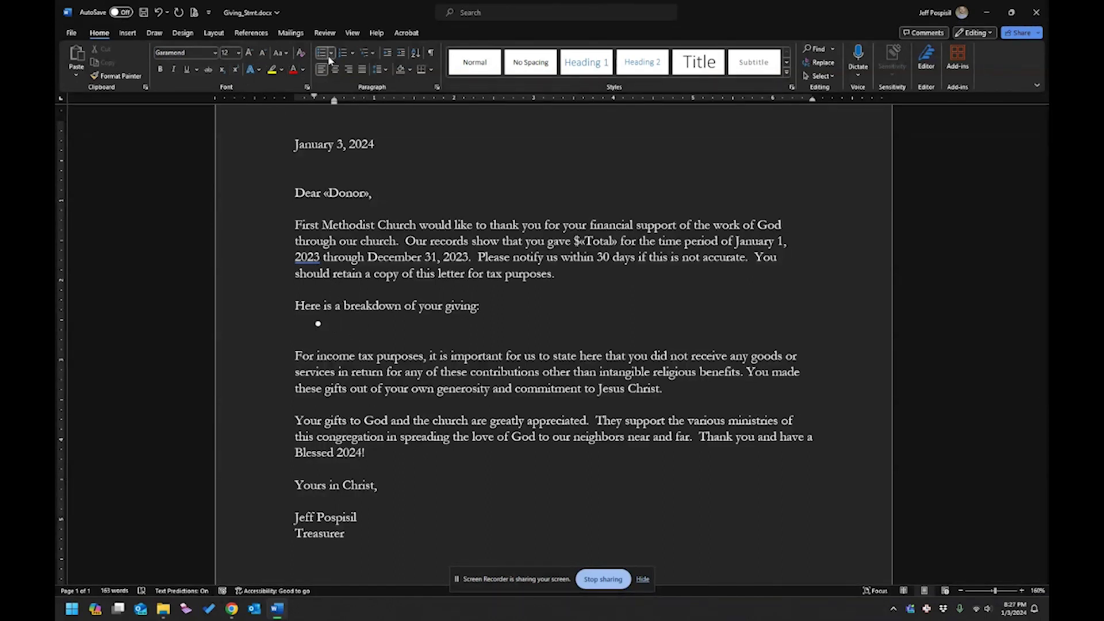
Fill the first bullet with «Fund1»: «Amt1» merge fields.
{"action": "left_click", "coordinate": [290, 32]}
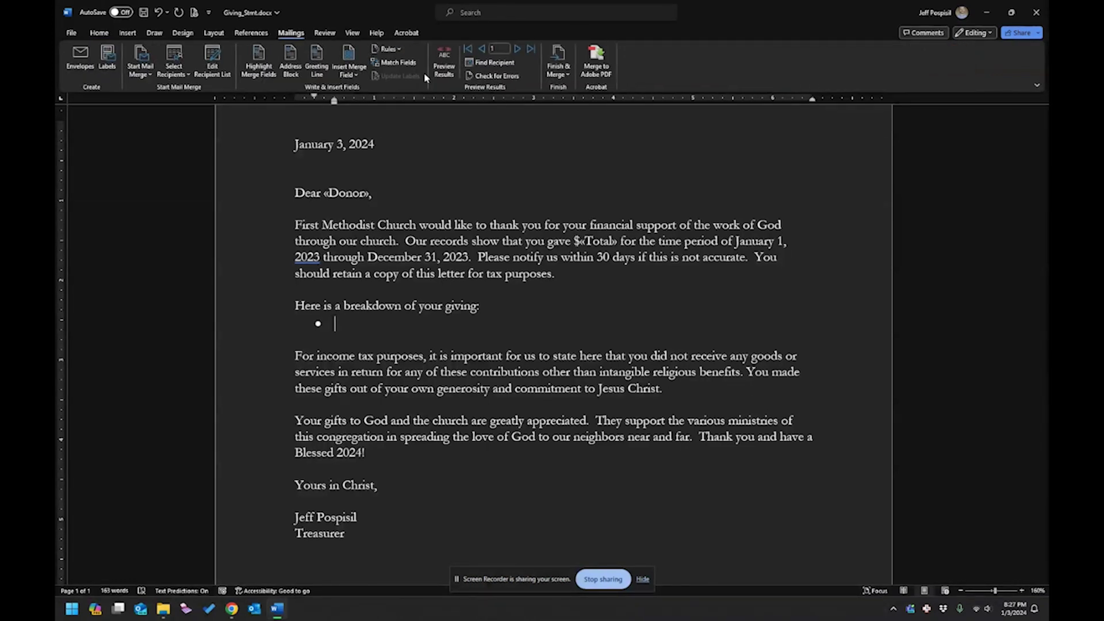
{"action": "left_click", "coordinate": [360, 70]}
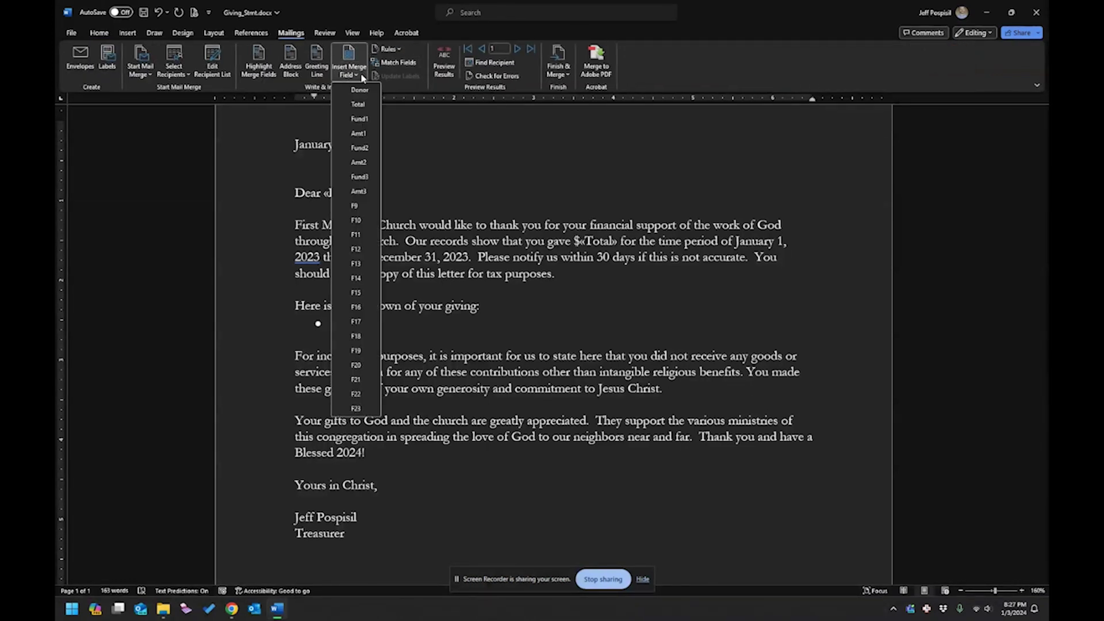
{"action": "left_click", "coordinate": [359, 119]}
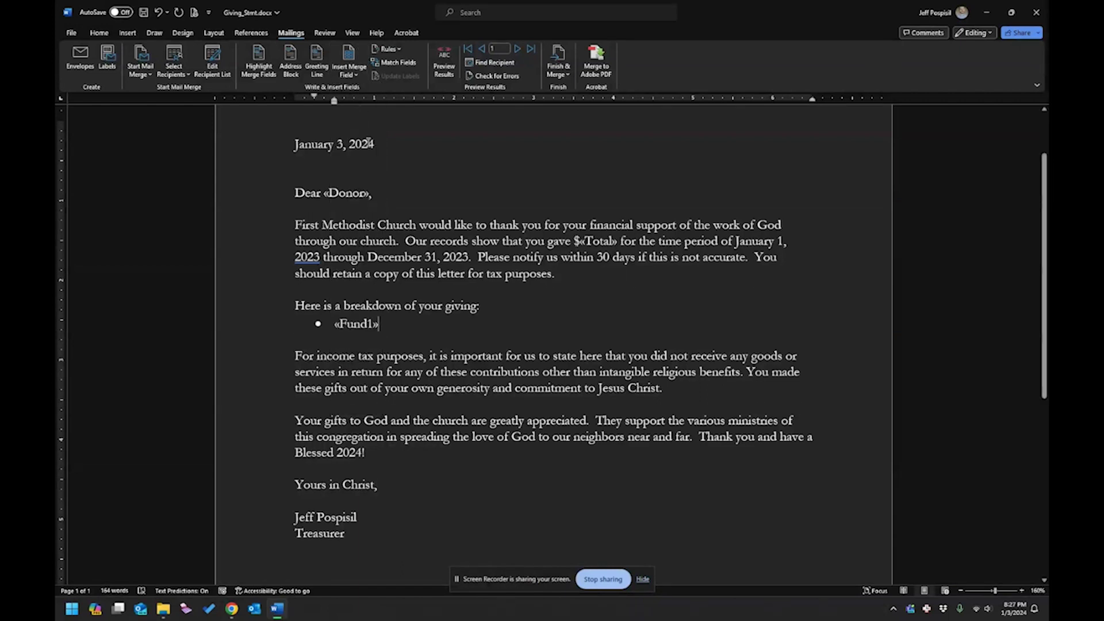
{"action": "type", "text": ":"}
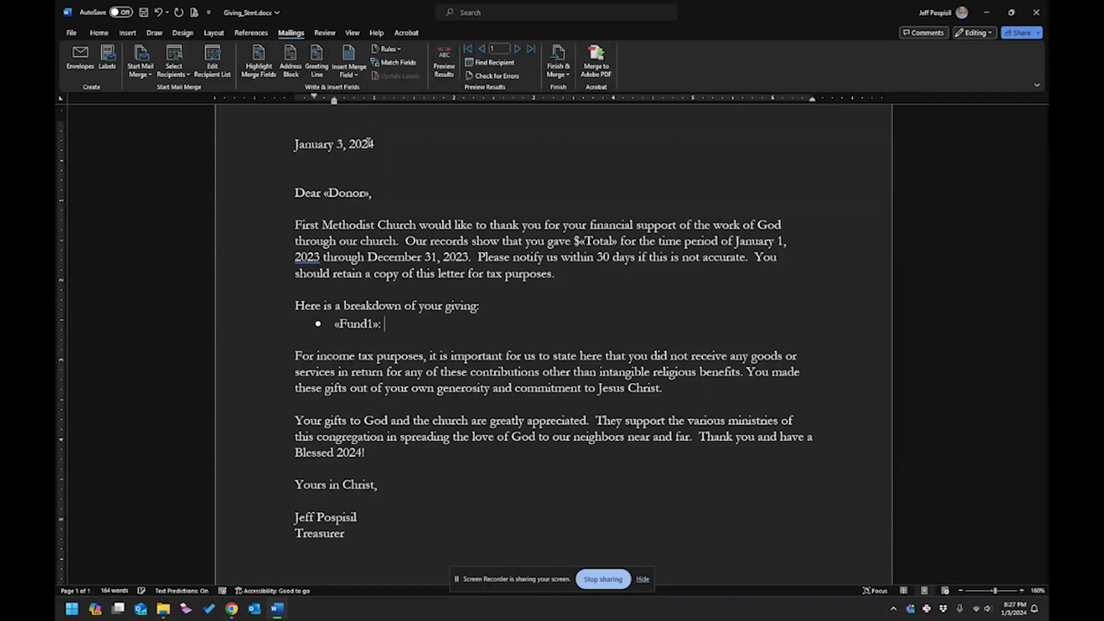
{"action": "left_click", "coordinate": [352, 75]}
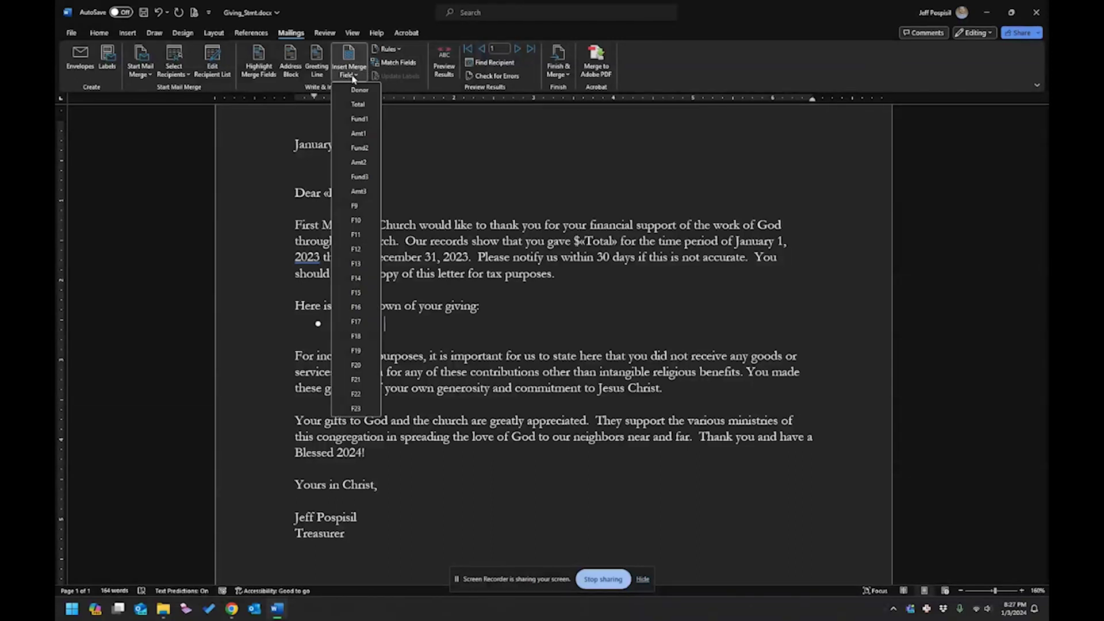
{"action": "left_click", "coordinate": [353, 138]}
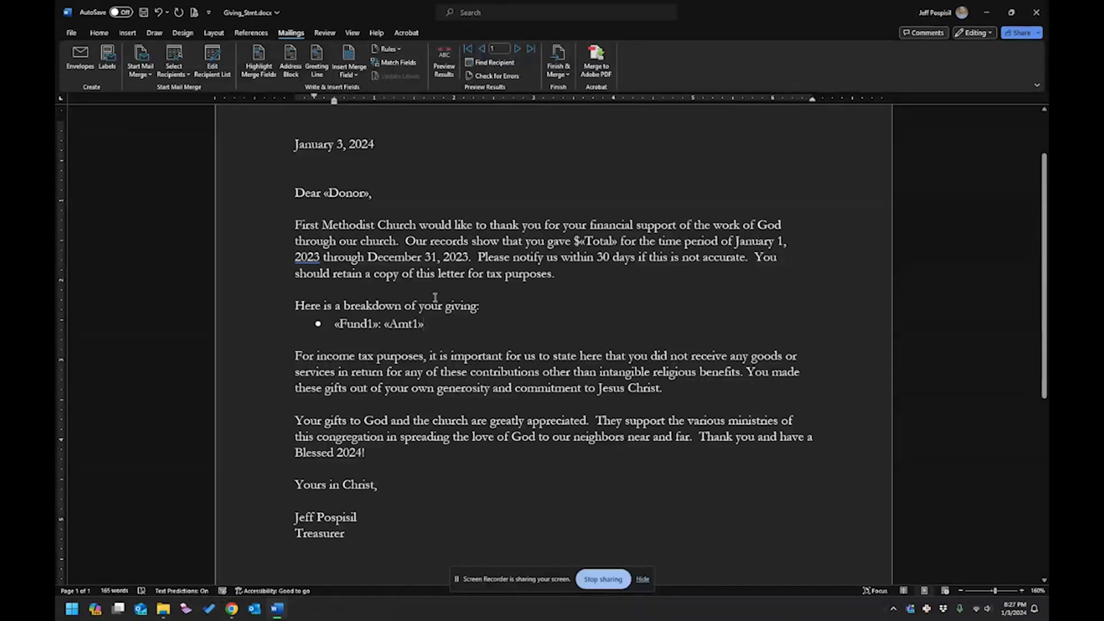
{"action": "key", "text": "Return"}
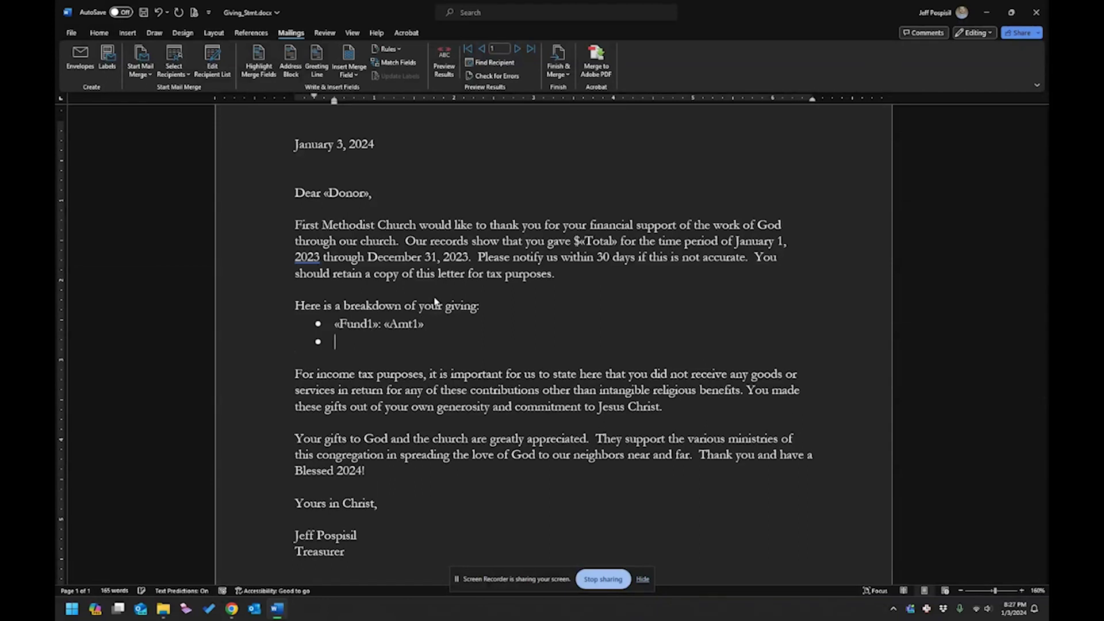
Add a second bullet containing «Fund2»: «Amt2».
{"action": "left_click", "coordinate": [351, 79]}
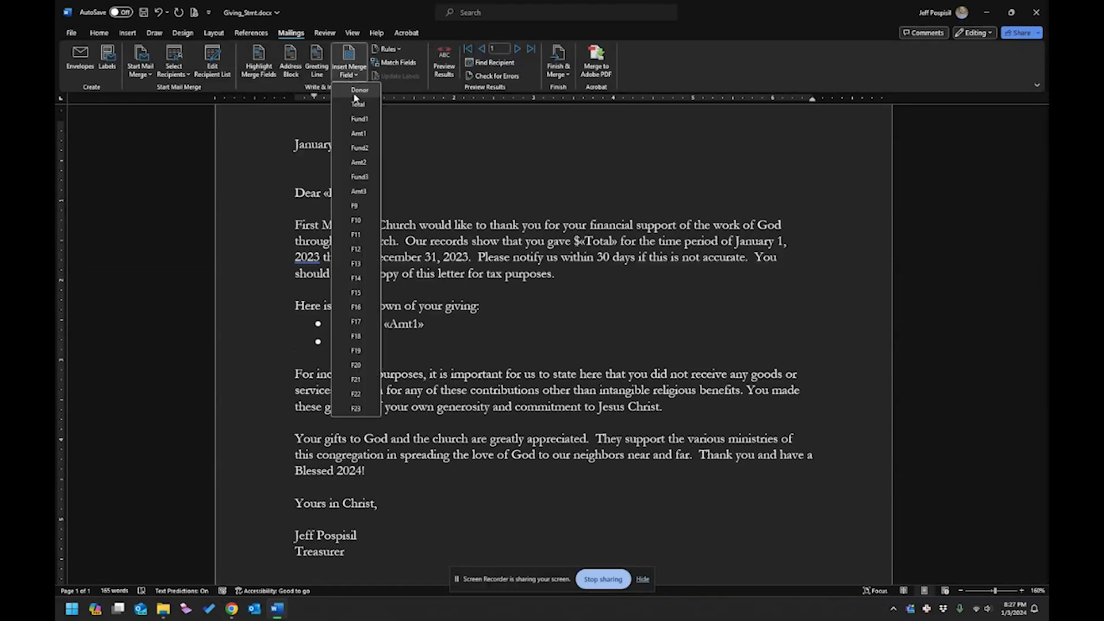
{"action": "left_click", "coordinate": [363, 148]}
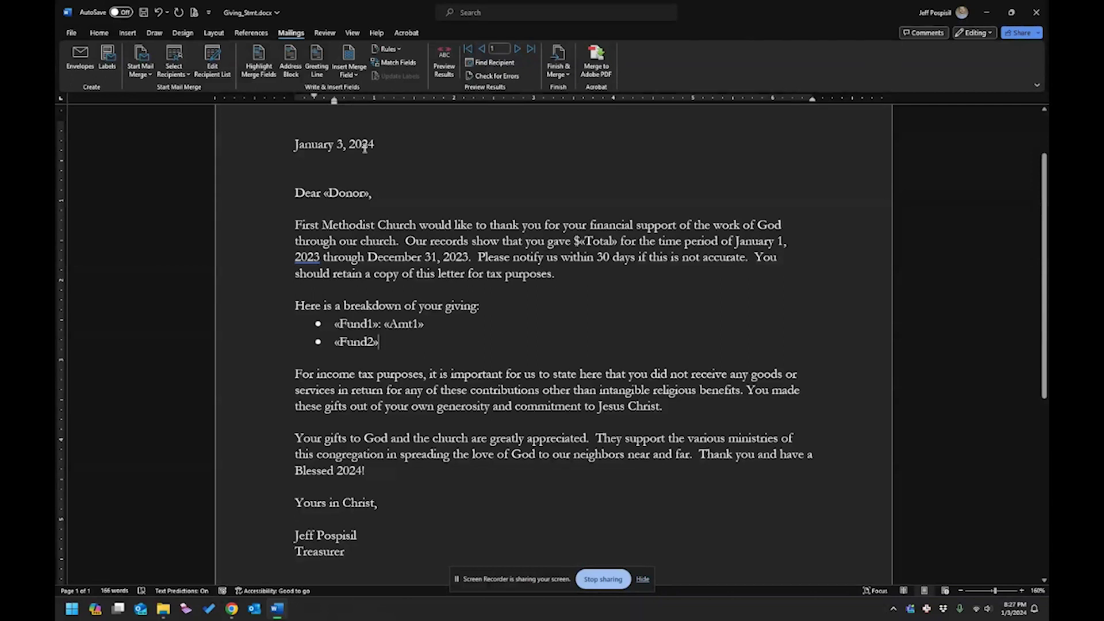
{"action": "type", "text": ":"}
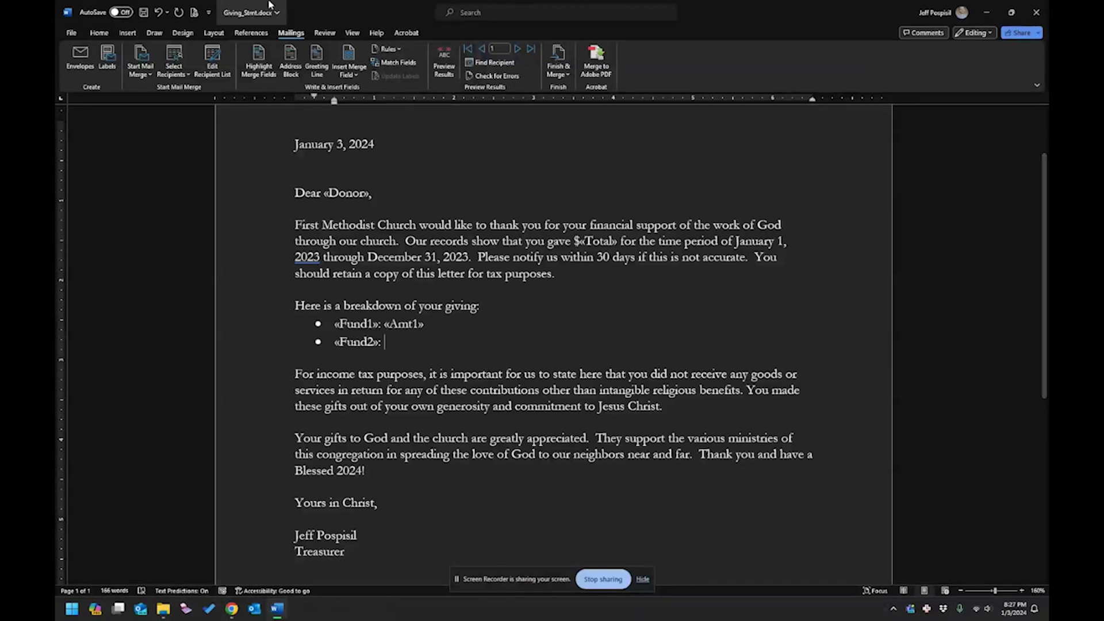
{"action": "left_click", "coordinate": [349, 71]}
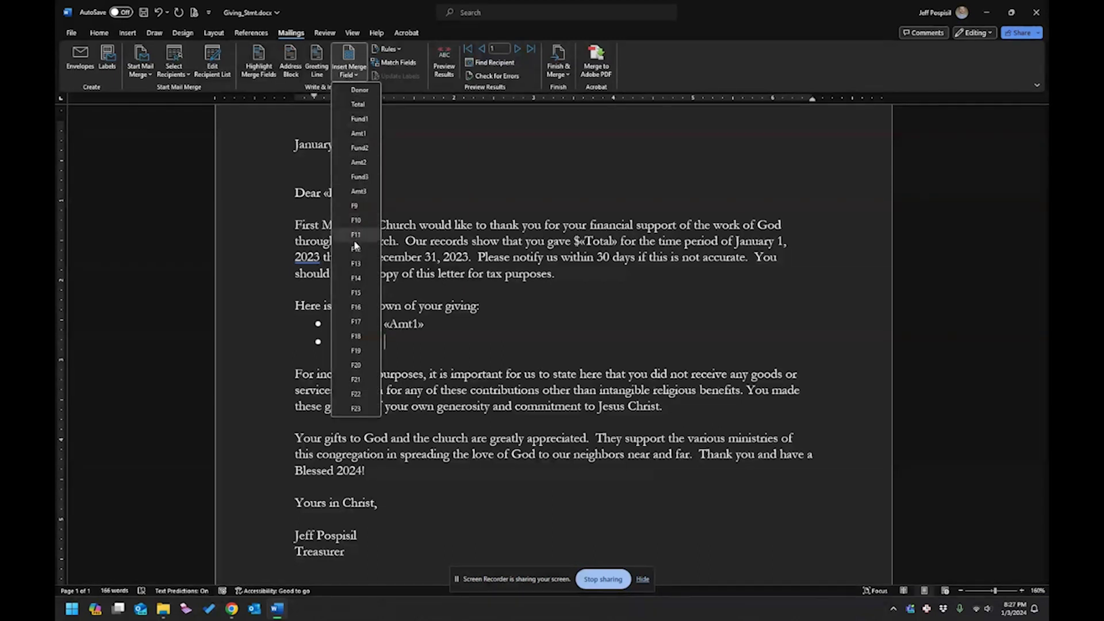
{"action": "left_click", "coordinate": [359, 162]}
{"action": "key", "text": "Return"}
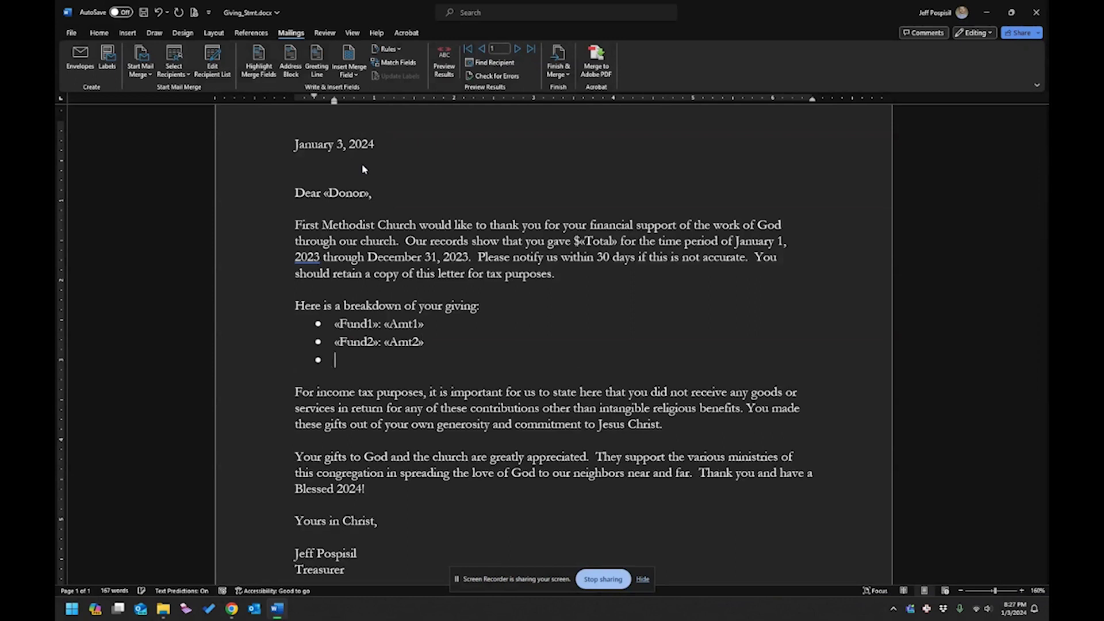
Add a third bullet «Fund3»: «Amt3» and preview the first donor's results.
{"action": "left_click", "coordinate": [348, 63]}
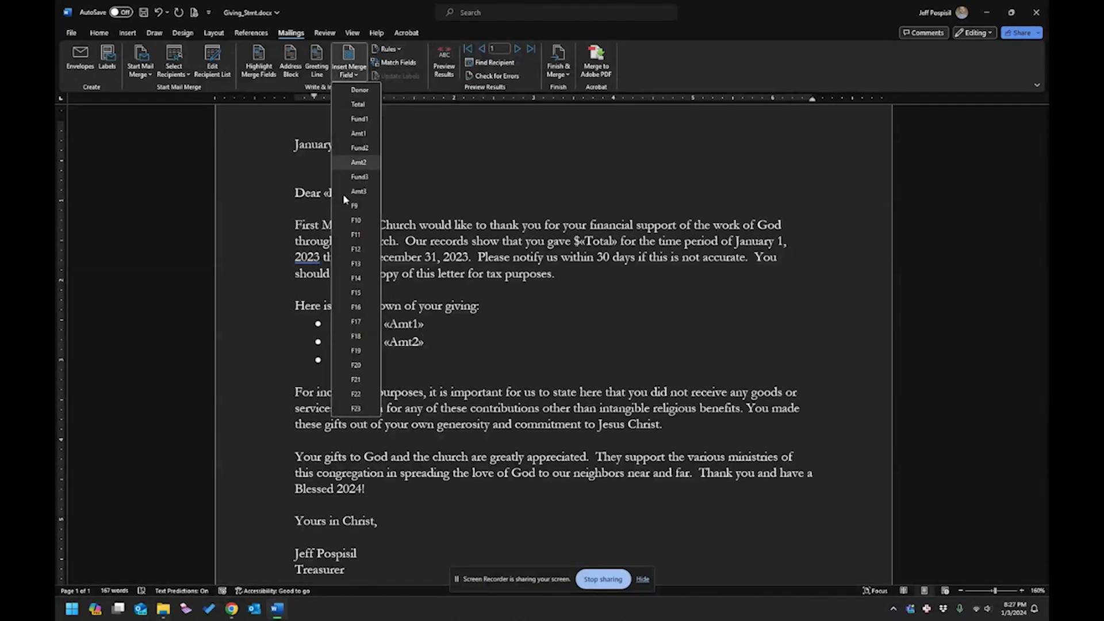
{"action": "left_click", "coordinate": [360, 177]}
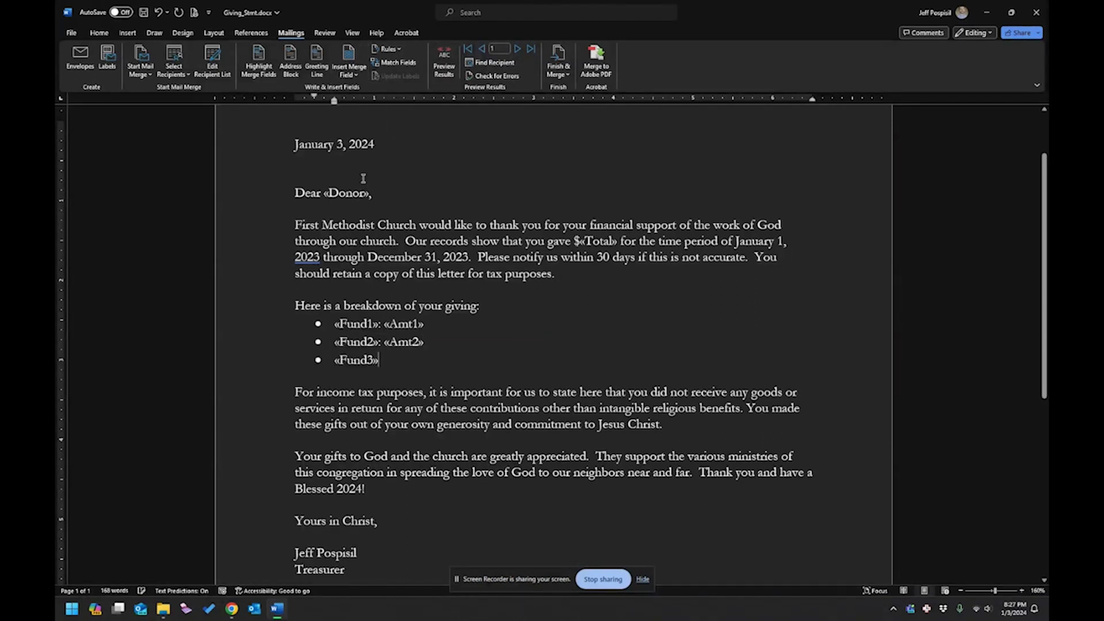
{"action": "type", "text": ":"}
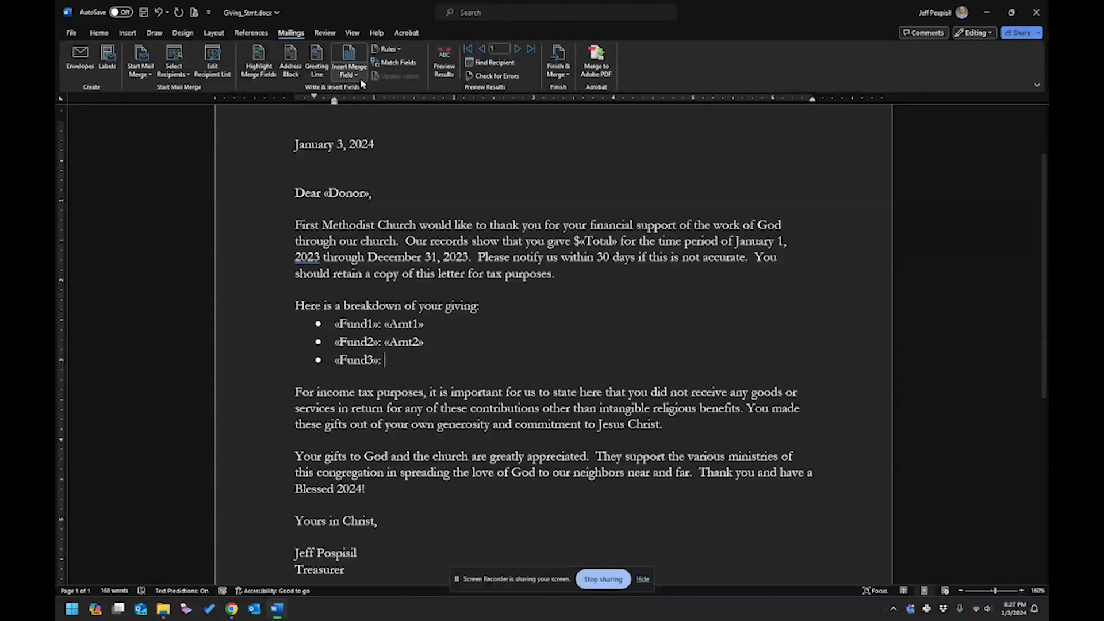
{"action": "left_click", "coordinate": [354, 73]}
{"action": "left_click", "coordinate": [354, 194]}
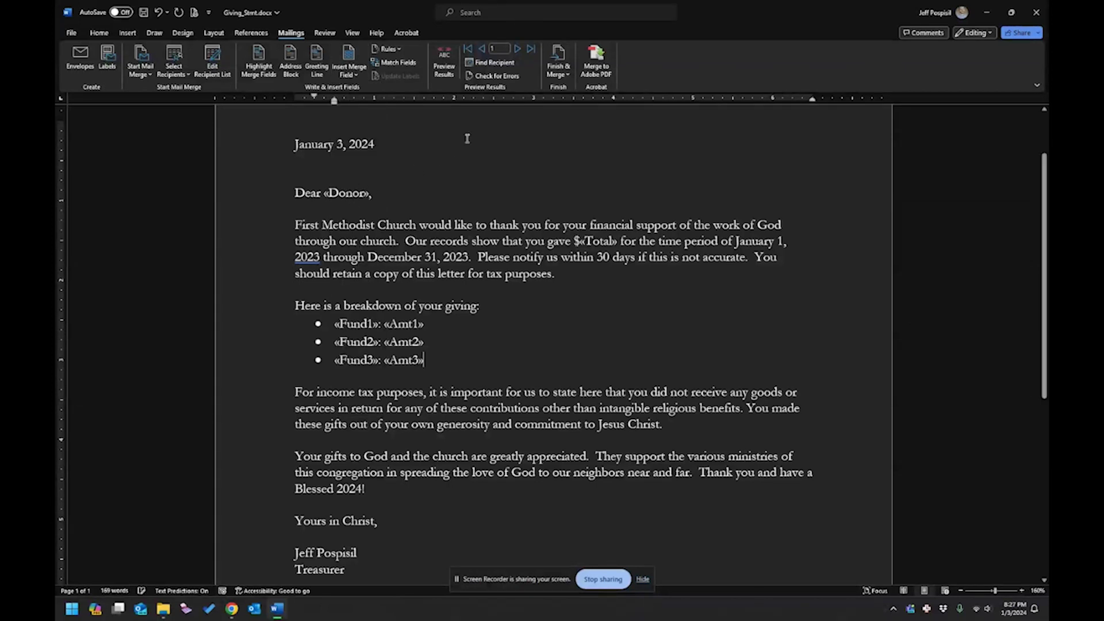
{"action": "left_click", "coordinate": [444, 62]}
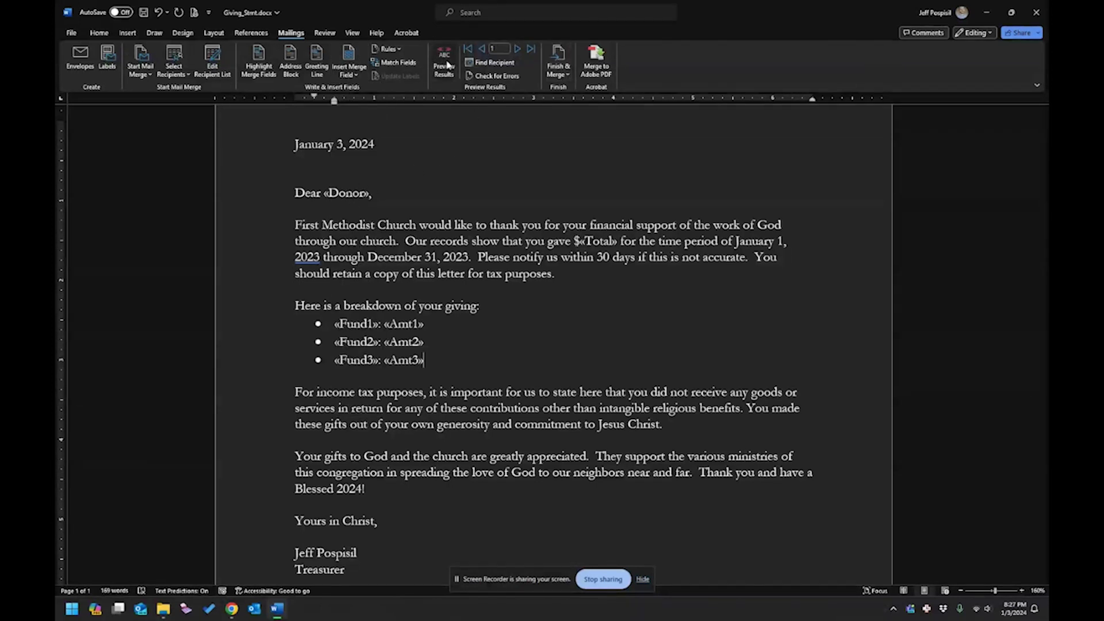
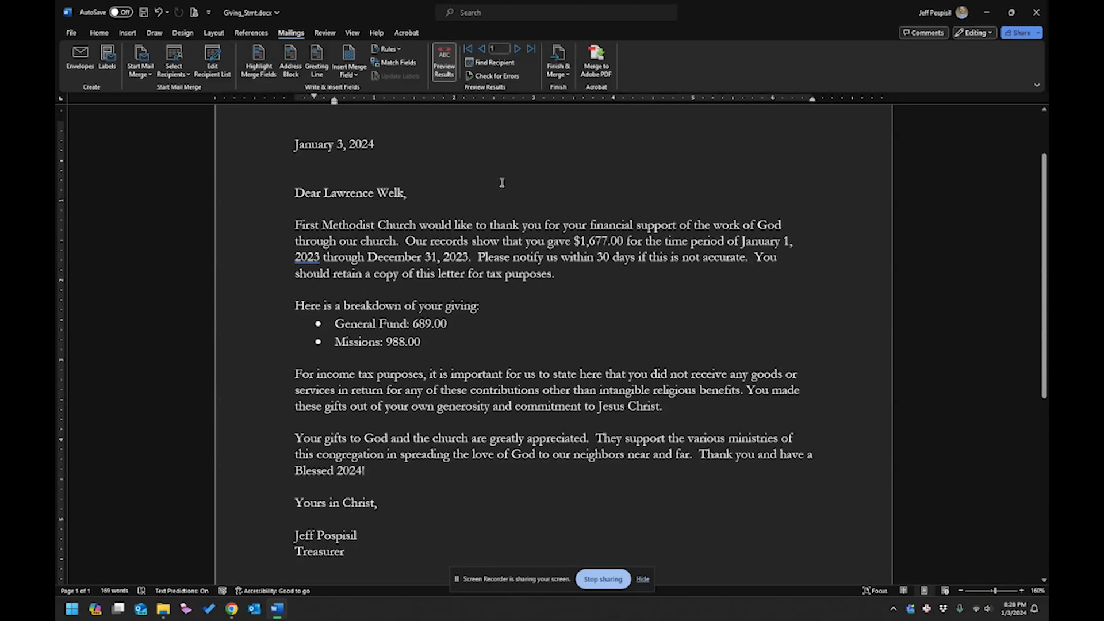
Page forward through each donor's merged letter past the last one, then step back several records.
{"action": "left_click", "coordinate": [519, 50]}
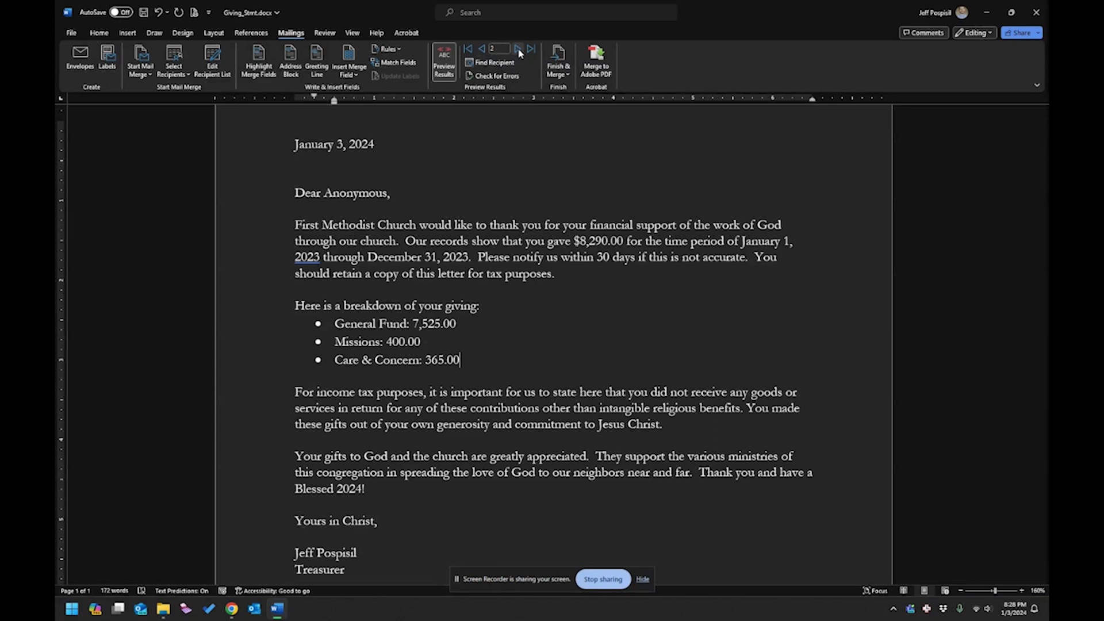
{"action": "left_click", "coordinate": [519, 50]}
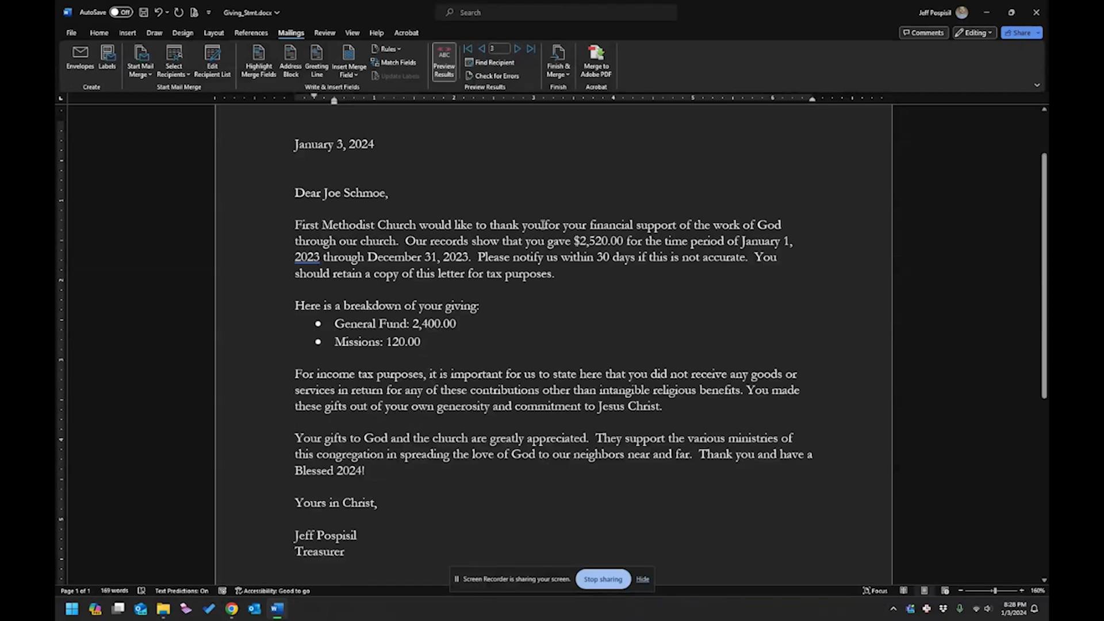
{"action": "left_click", "coordinate": [517, 49]}
{"action": "left_click", "coordinate": [517, 49]}
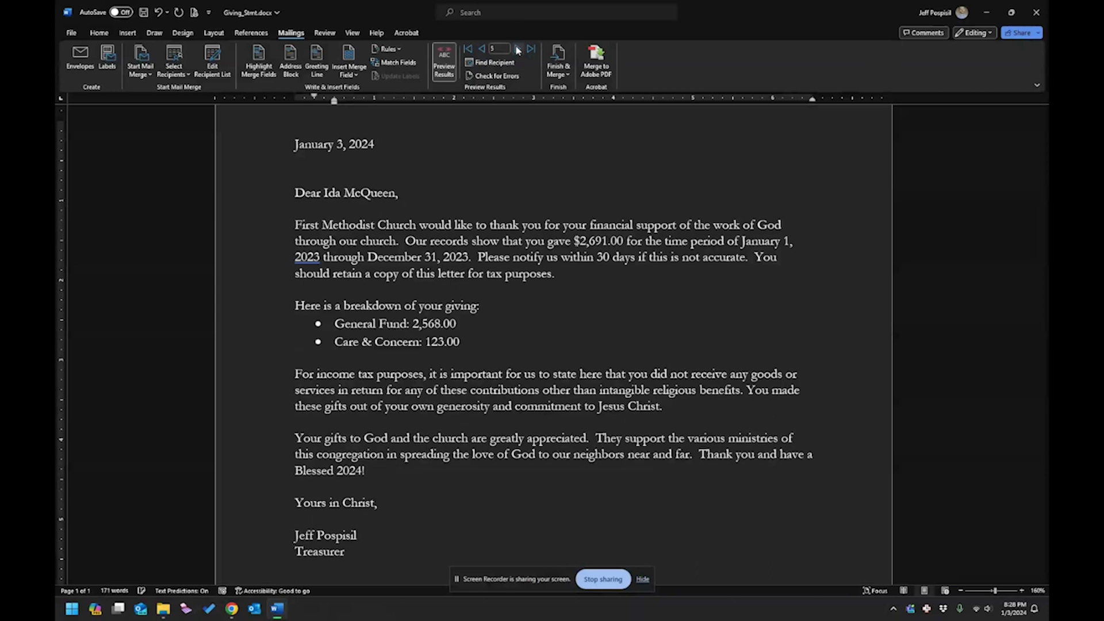
{"action": "left_click", "coordinate": [517, 49]}
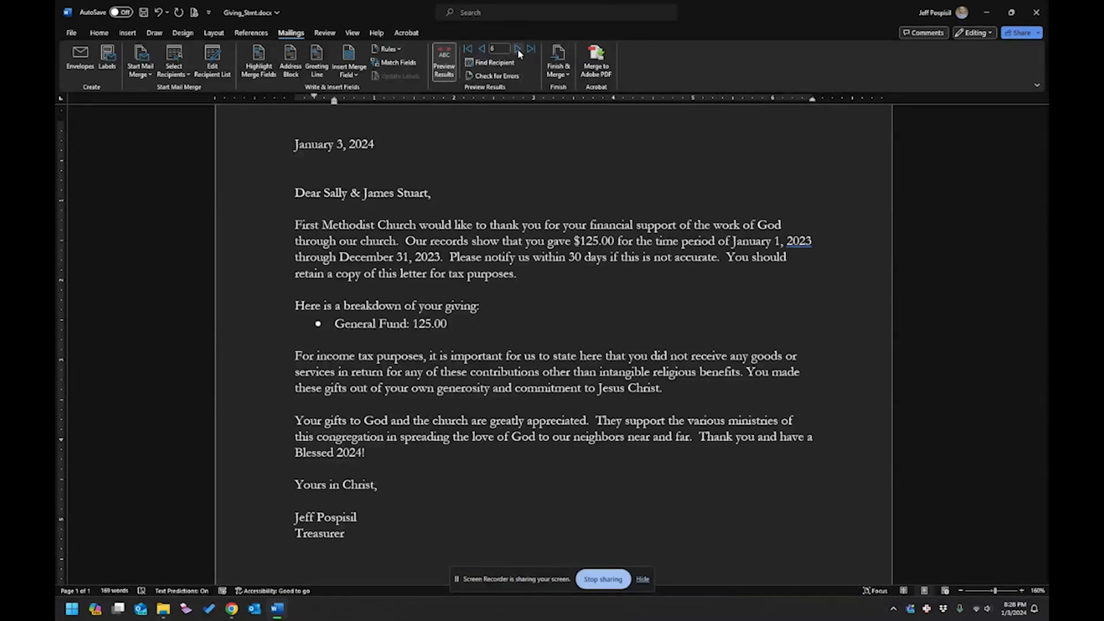
{"action": "left_click", "coordinate": [519, 49]}
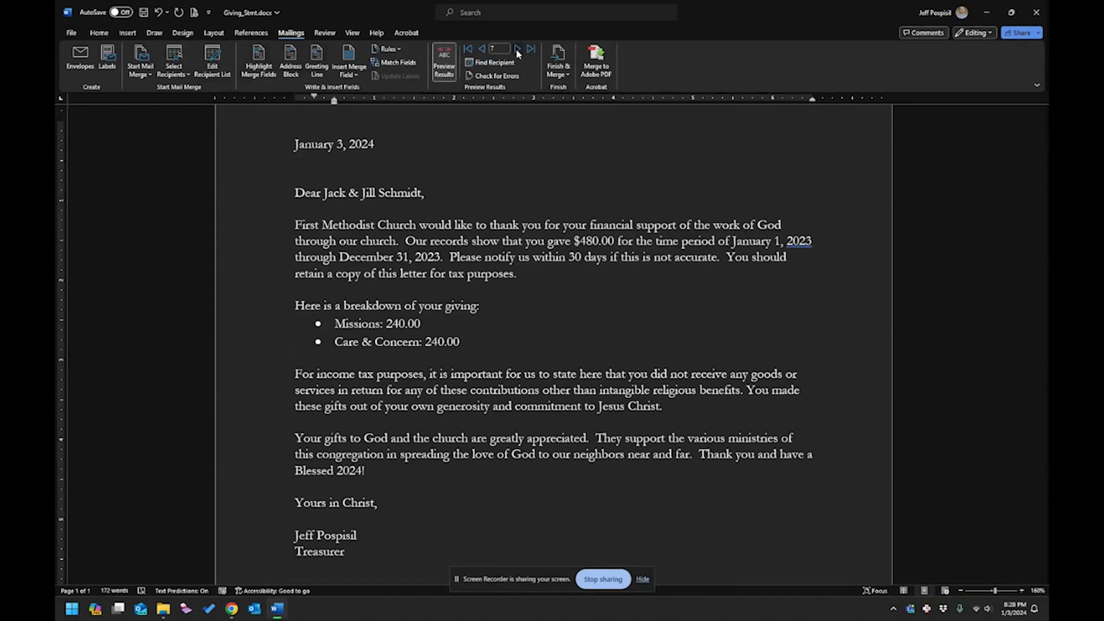
{"action": "left_click", "coordinate": [517, 50]}
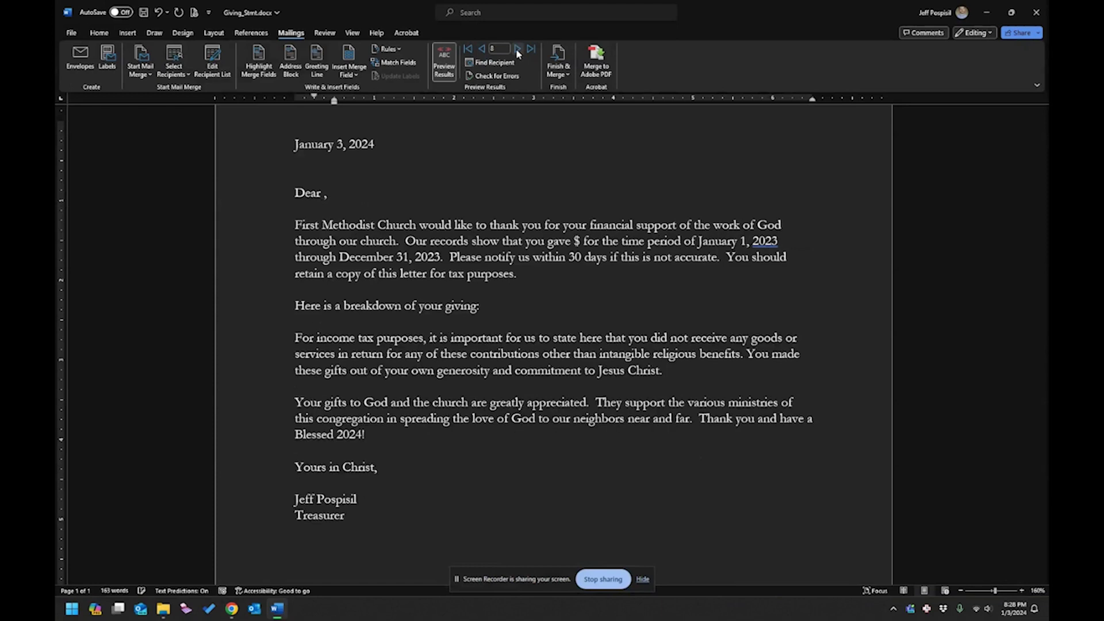
{"action": "left_click", "coordinate": [482, 51]}
{"action": "left_click", "coordinate": [481, 51]}
{"action": "left_click", "coordinate": [482, 51]}
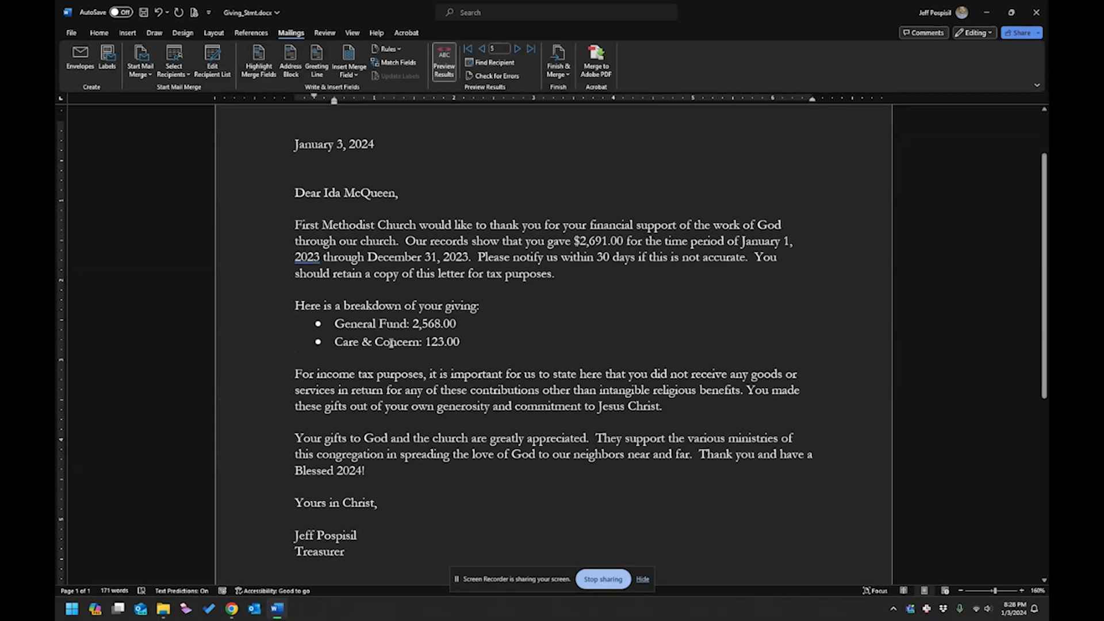
{"action": "left_click", "coordinate": [482, 49]}
{"action": "left_click", "coordinate": [482, 49]}
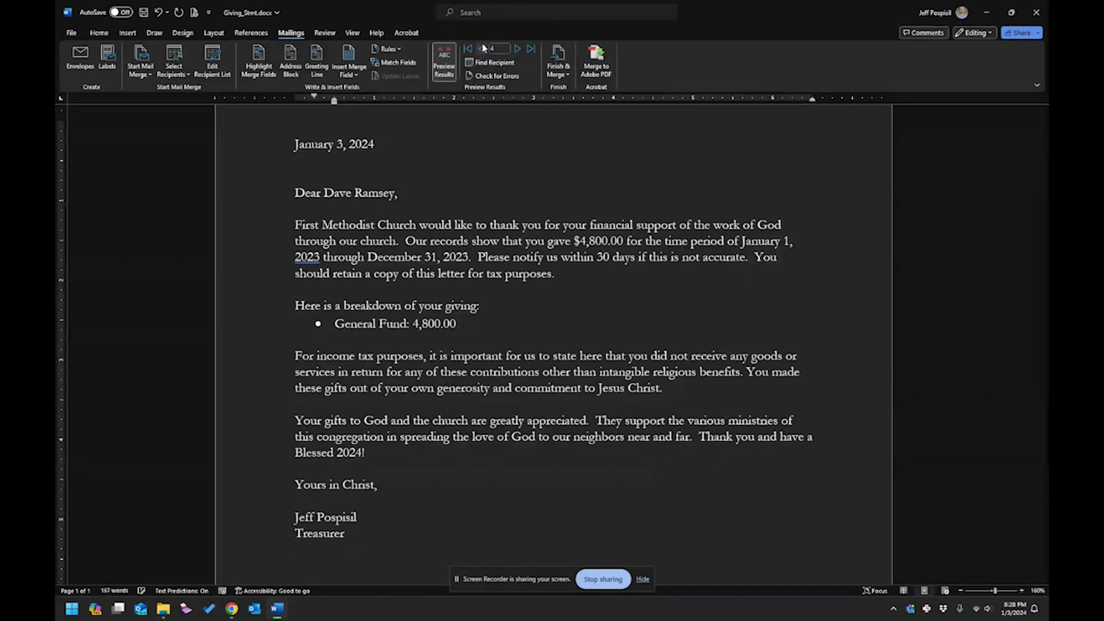
{"action": "left_click", "coordinate": [482, 48]}
{"action": "left_click", "coordinate": [482, 49]}
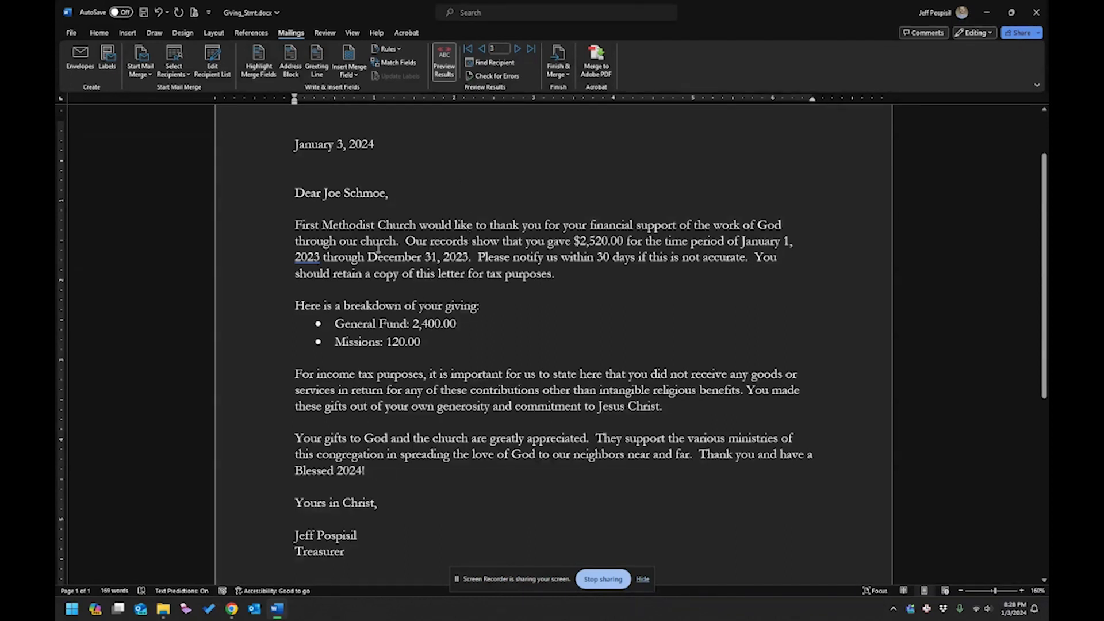
Advance through the donor letters again and jump to the last merge record.
{"action": "scroll", "coordinate": [402, 228], "scroll_direction": "up", "scroll_amount": 2}
{"action": "left_click", "coordinate": [518, 49]}
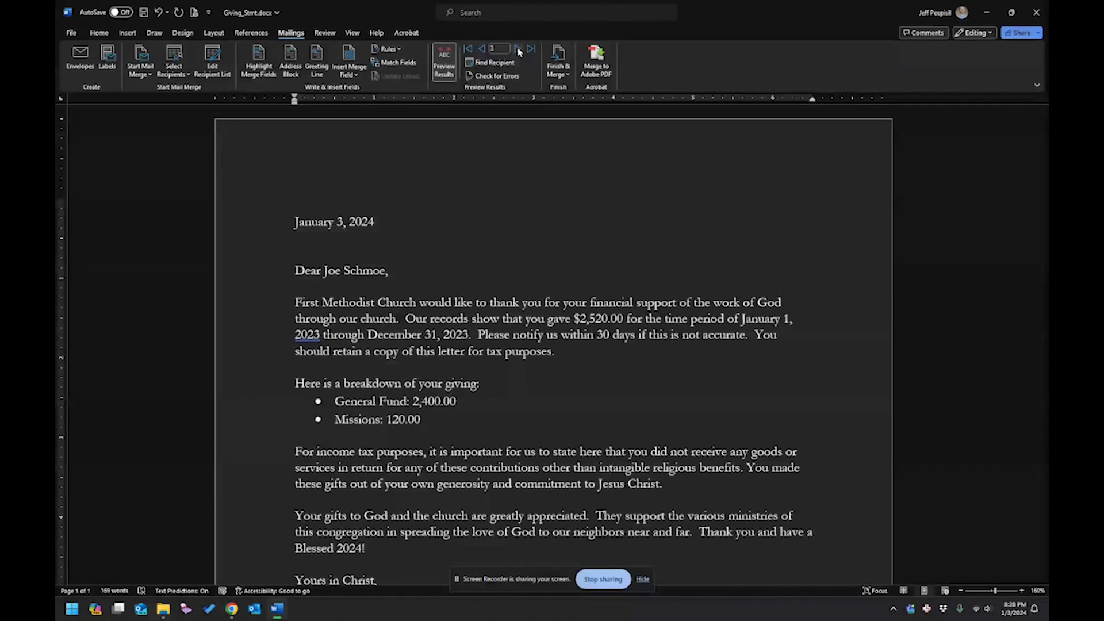
{"action": "left_click", "coordinate": [518, 49]}
{"action": "left_click", "coordinate": [518, 49]}
{"action": "left_click", "coordinate": [518, 50]}
{"action": "left_click", "coordinate": [519, 50]}
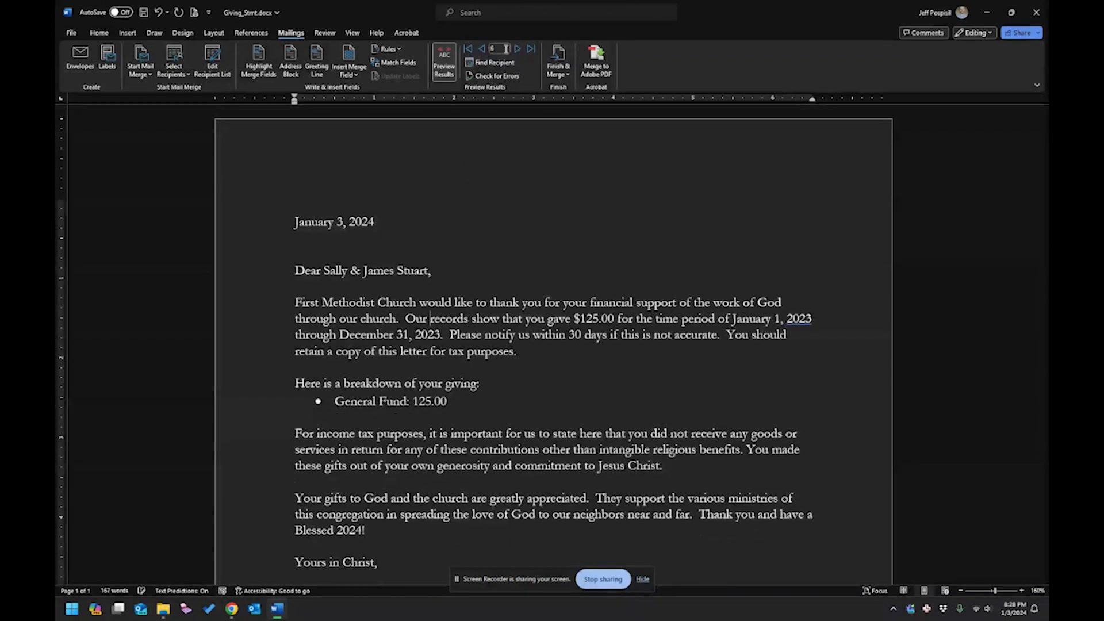
{"action": "left_click", "coordinate": [518, 50]}
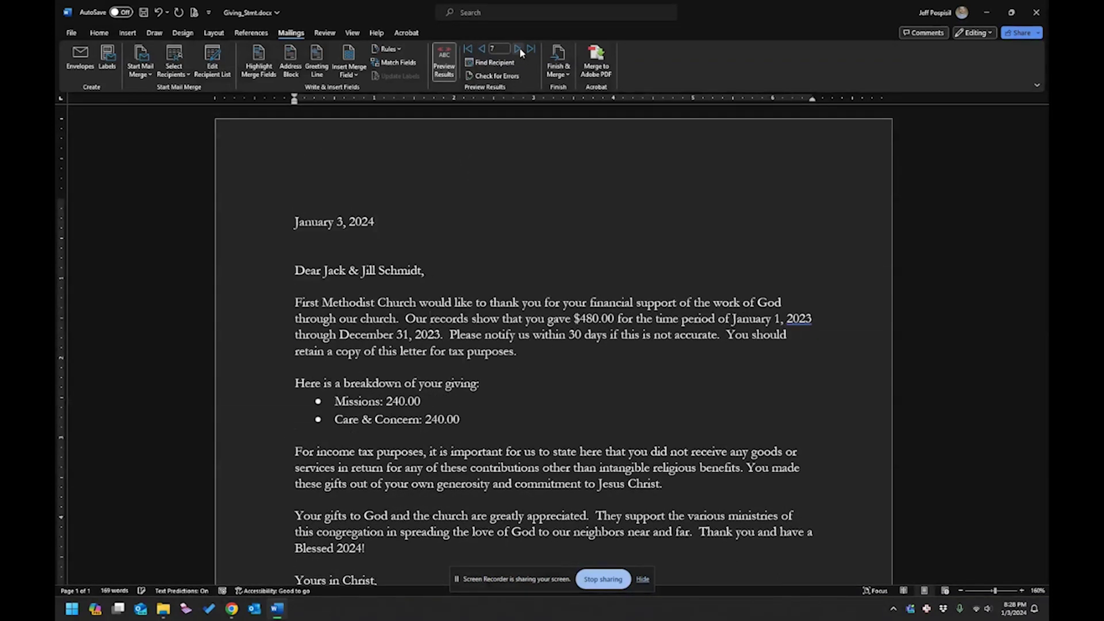
{"action": "left_click", "coordinate": [518, 49]}
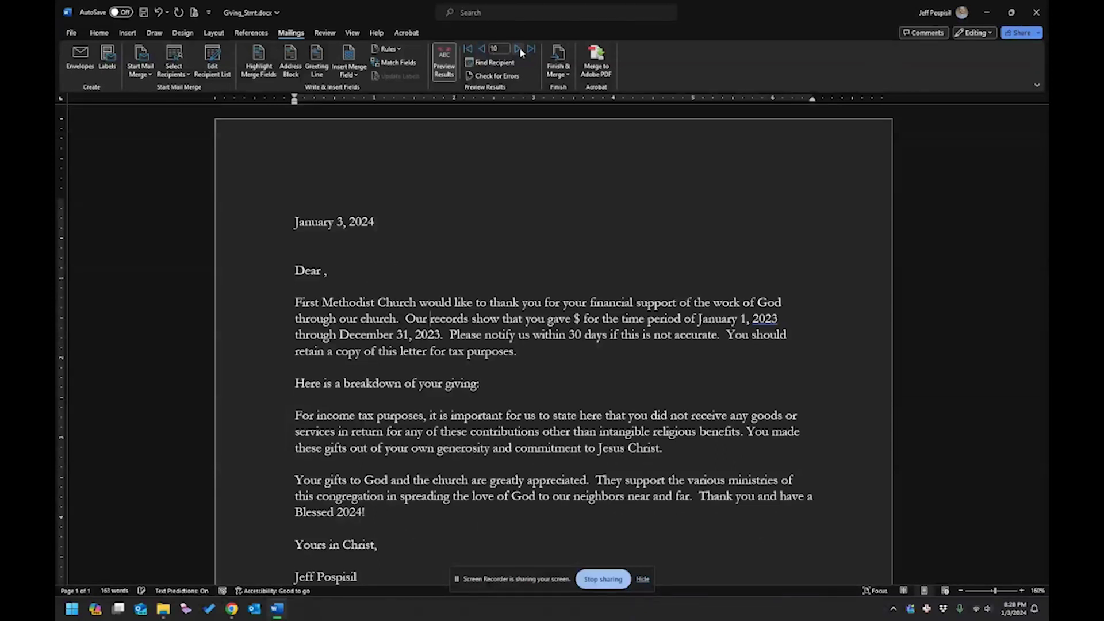
{"action": "left_click", "coordinate": [530, 49]}
Go to record 1, set up Print Documents for records 1 to 7, then cancel the merge.
{"action": "left_click", "coordinate": [469, 49]}
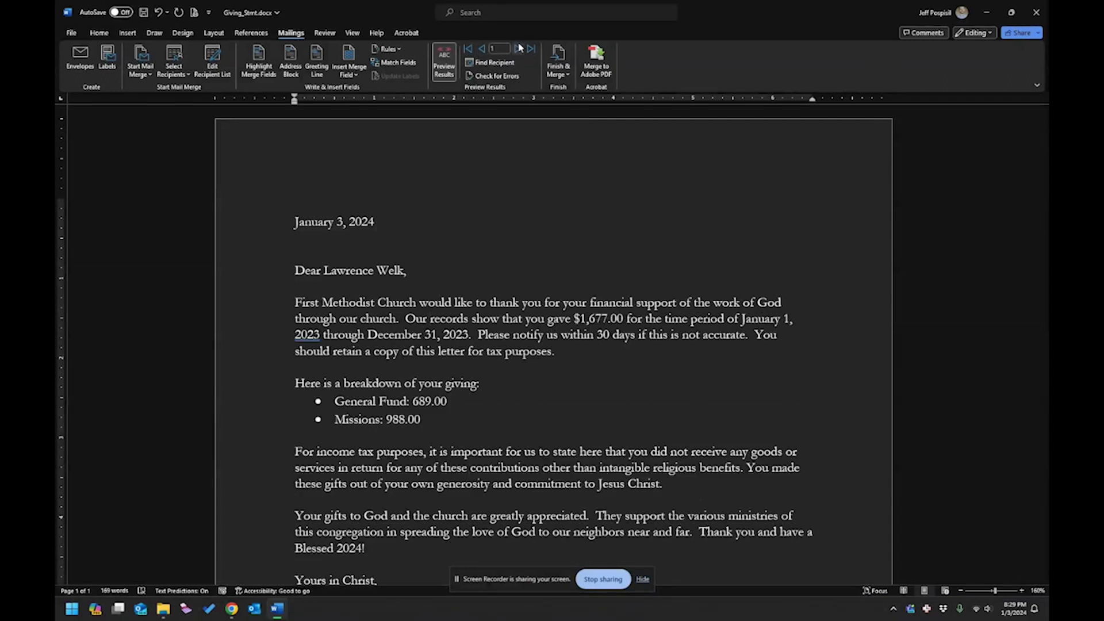
{"action": "left_click", "coordinate": [567, 75]}
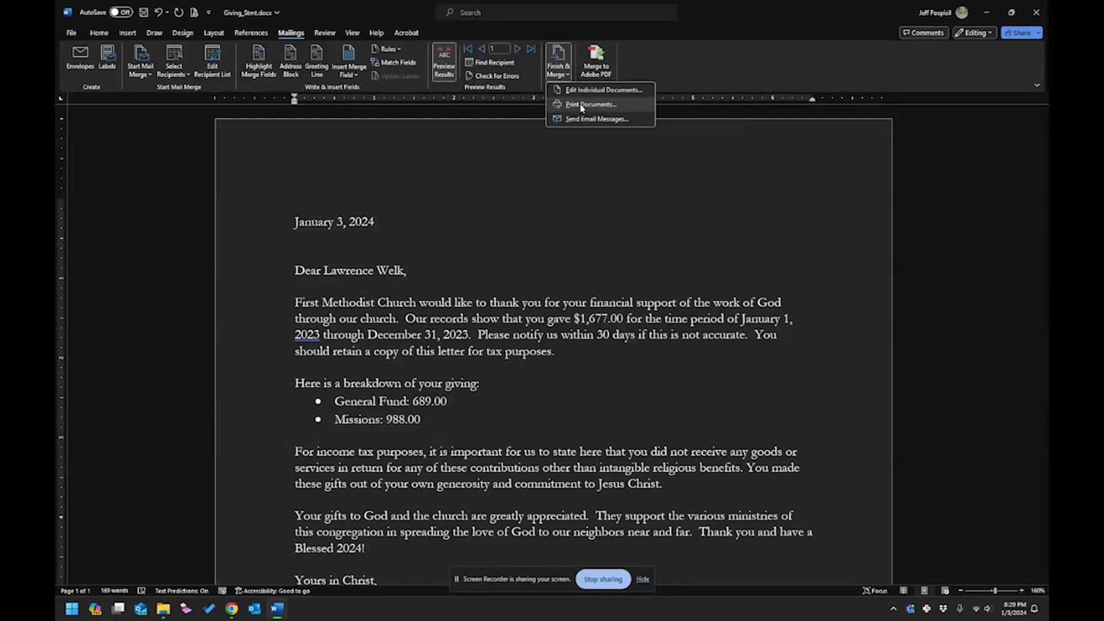
{"action": "left_click", "coordinate": [591, 104]}
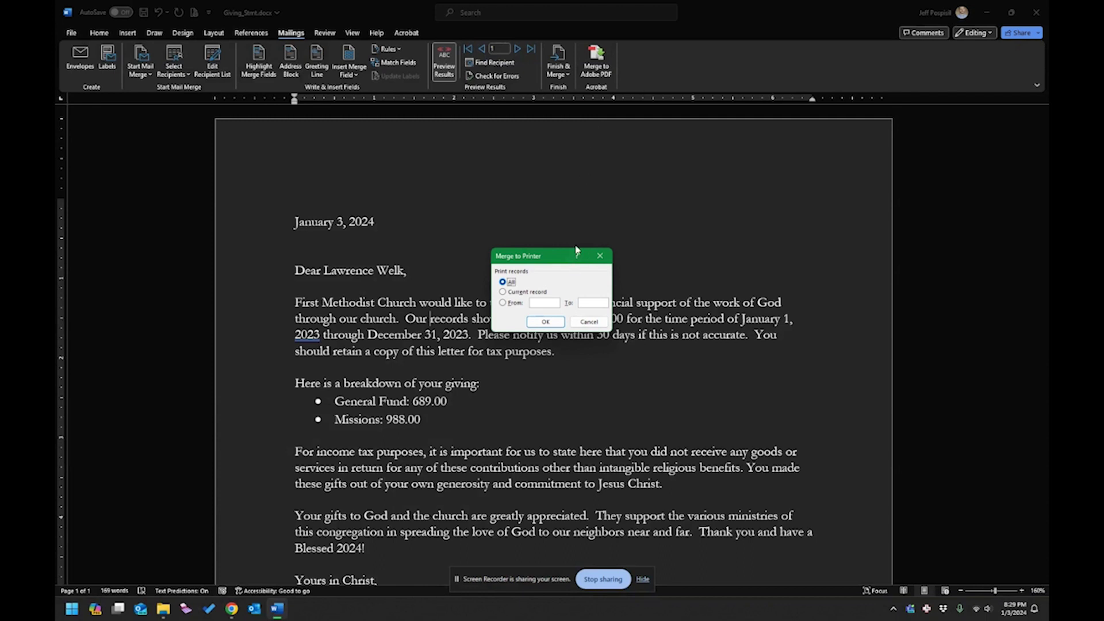
{"action": "left_click", "coordinate": [540, 302]}
{"action": "type", "text": "1"}
{"action": "left_click", "coordinate": [580, 302]}
{"action": "type", "text": "7"}
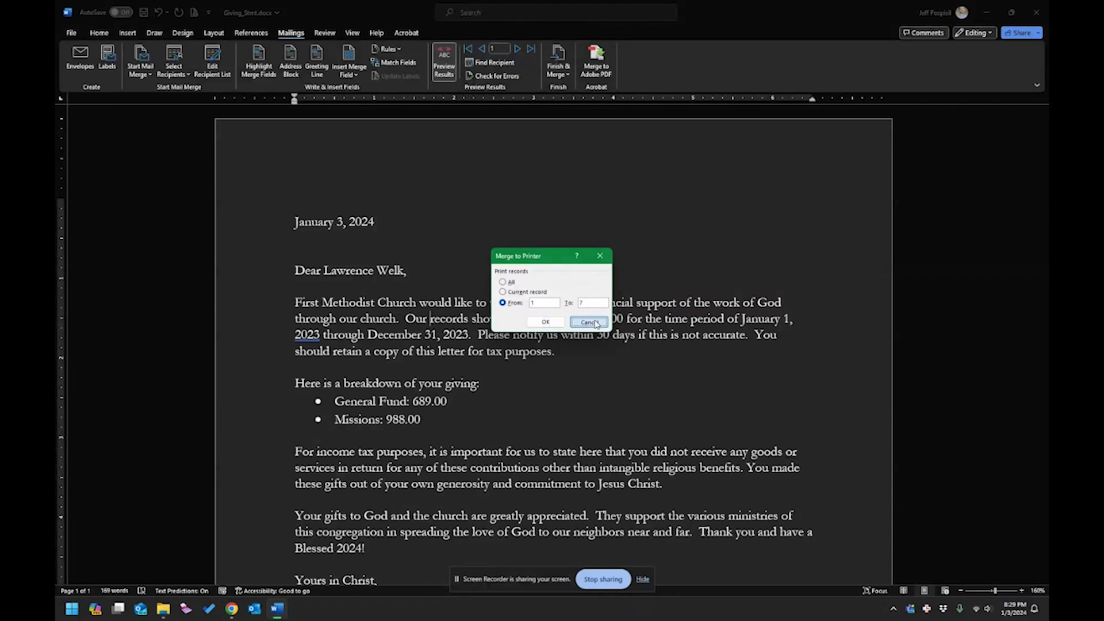
{"action": "left_click", "coordinate": [596, 324]}
{"action": "scroll", "coordinate": [457, 414], "scroll_direction": "down", "scroll_amount": 3}
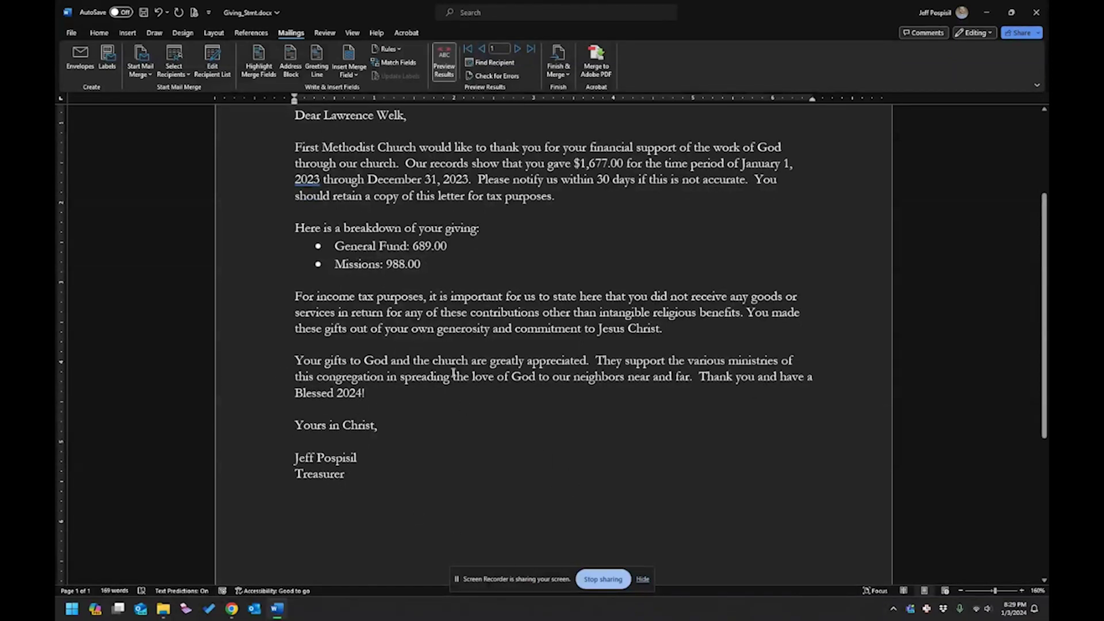
Save and close the giving statement document, then open Church Donations.xlsx from Downloads.
{"action": "scroll", "coordinate": [507, 214], "scroll_direction": "up", "scroll_amount": 3}
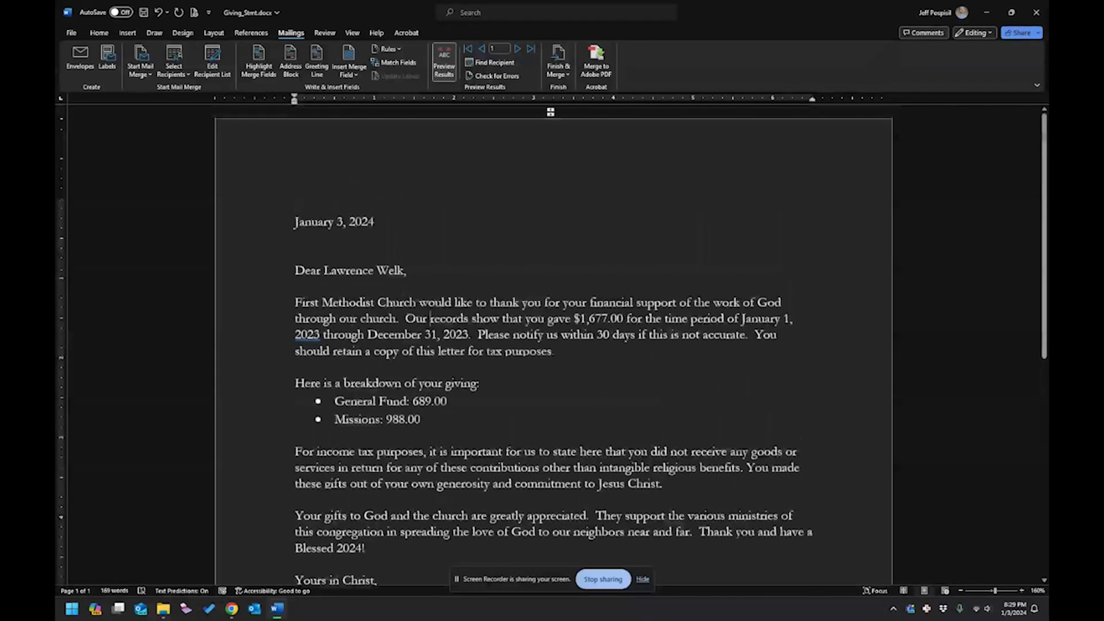
{"action": "left_click", "coordinate": [565, 73]}
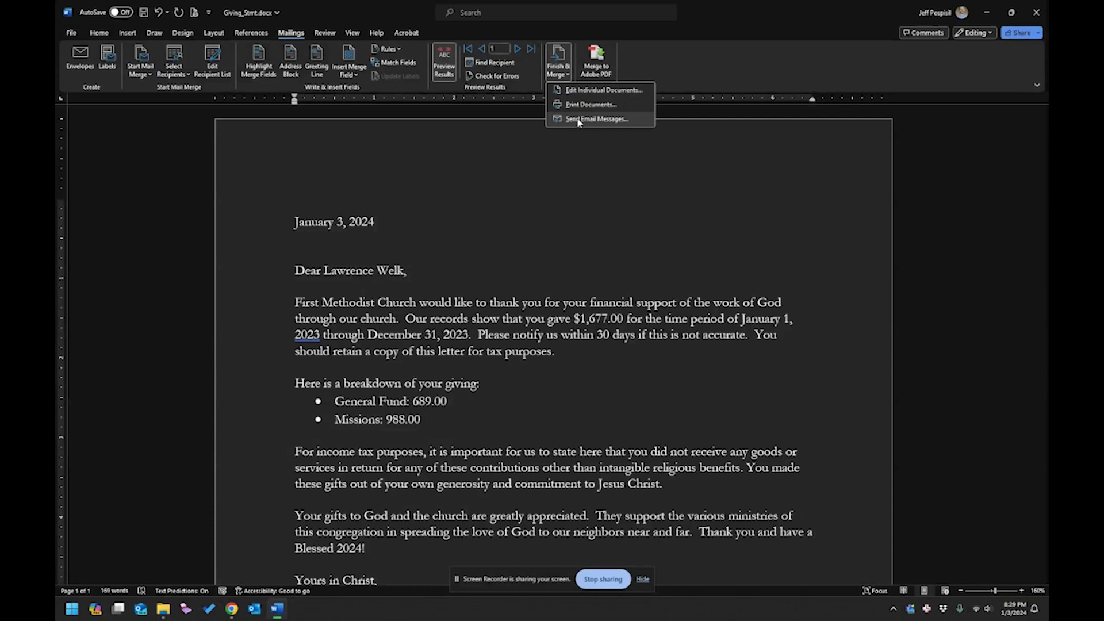
{"action": "left_click", "coordinate": [550, 184]}
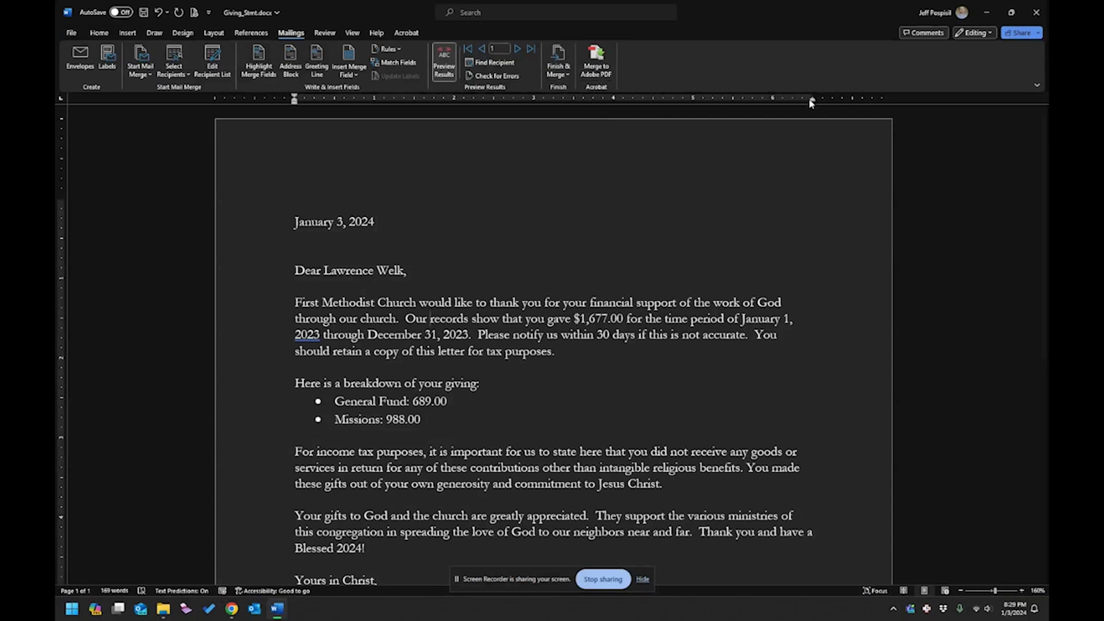
{"action": "left_click", "coordinate": [1036, 11]}
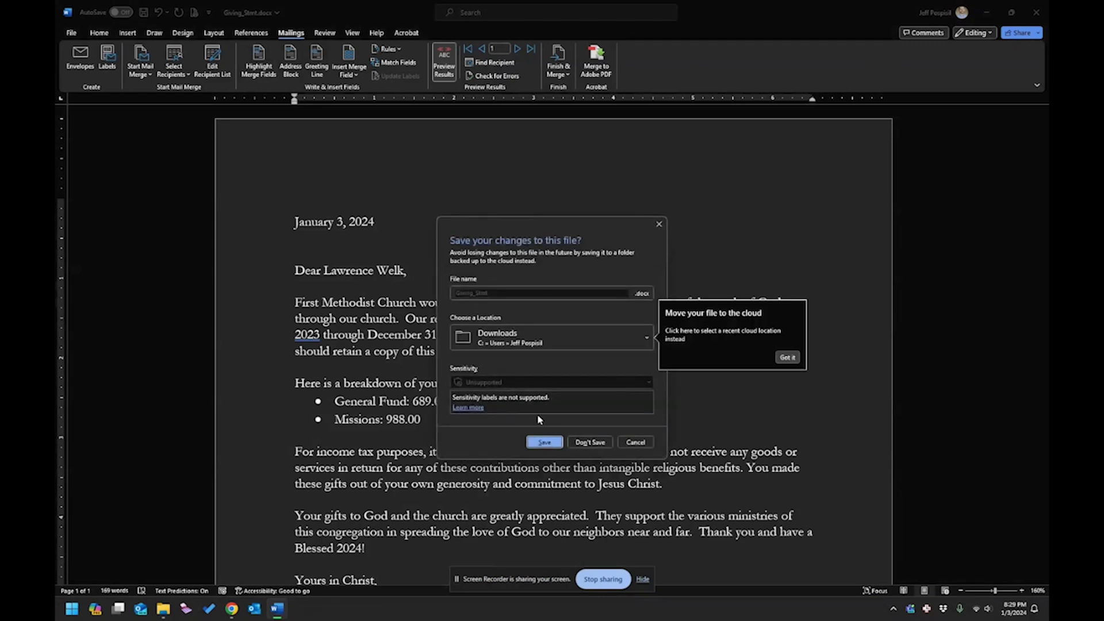
{"action": "left_click", "coordinate": [540, 444]}
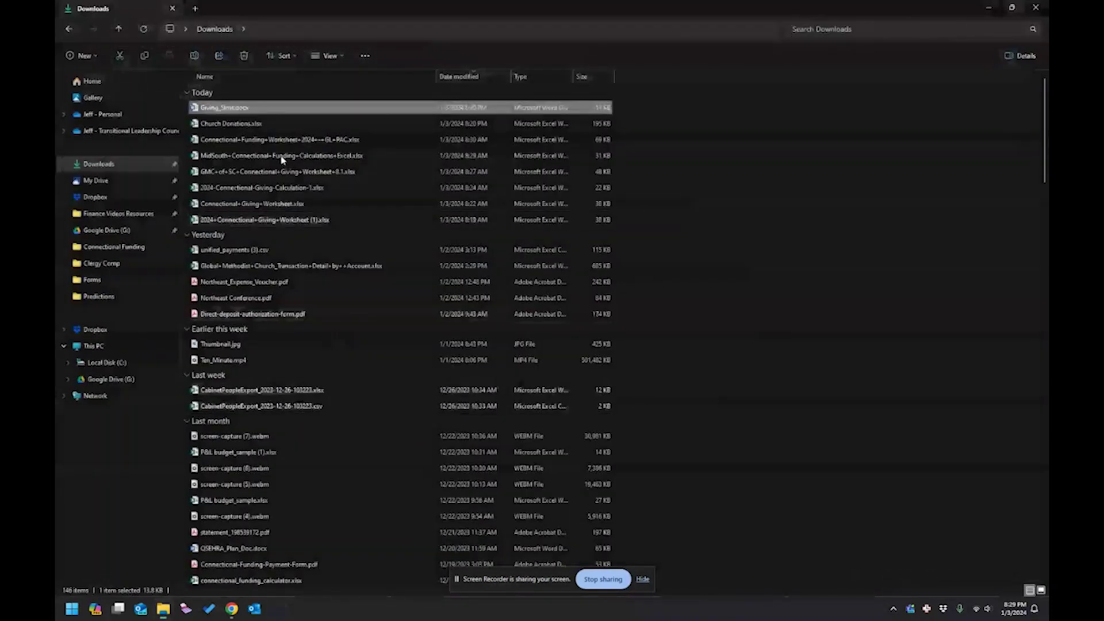
{"action": "double_click", "coordinate": [239, 124]}
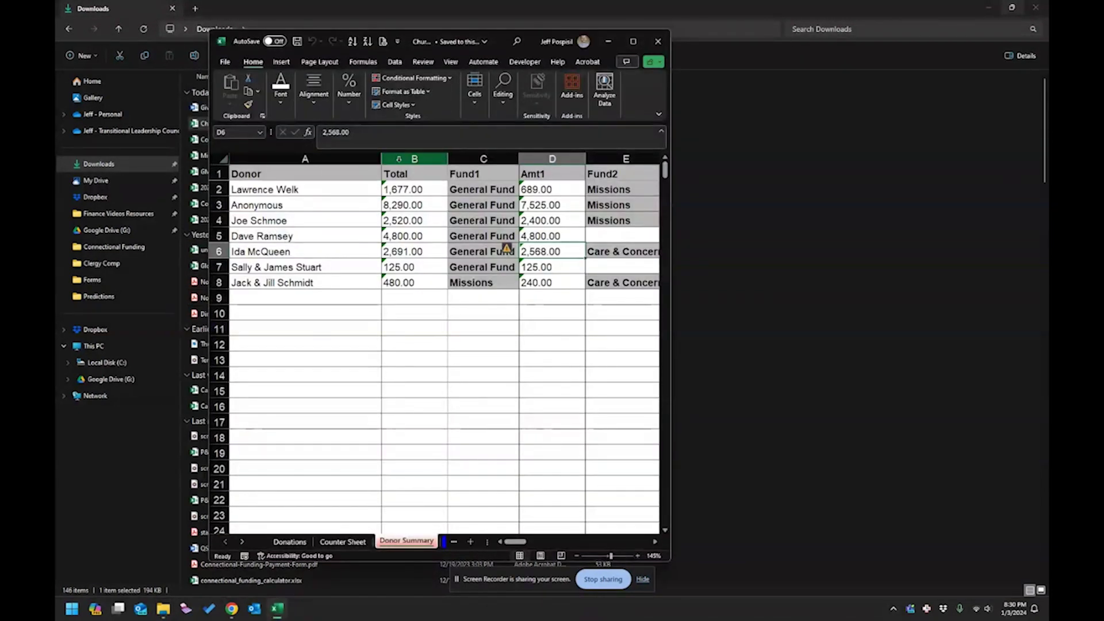
Insert a new column B before Total with the header 'Email Address'.
{"action": "left_click", "coordinate": [414, 159]}
{"action": "right_click", "coordinate": [403, 160]}
{"action": "left_click", "coordinate": [428, 265]}
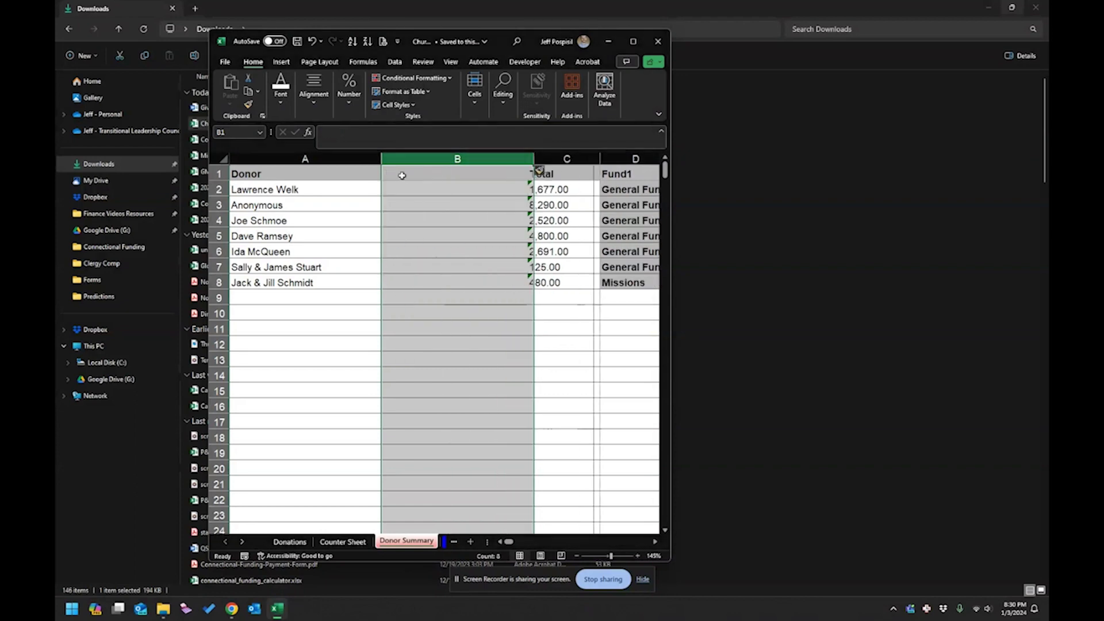
{"action": "left_click", "coordinate": [402, 175]}
{"action": "type", "text": "Emai"}
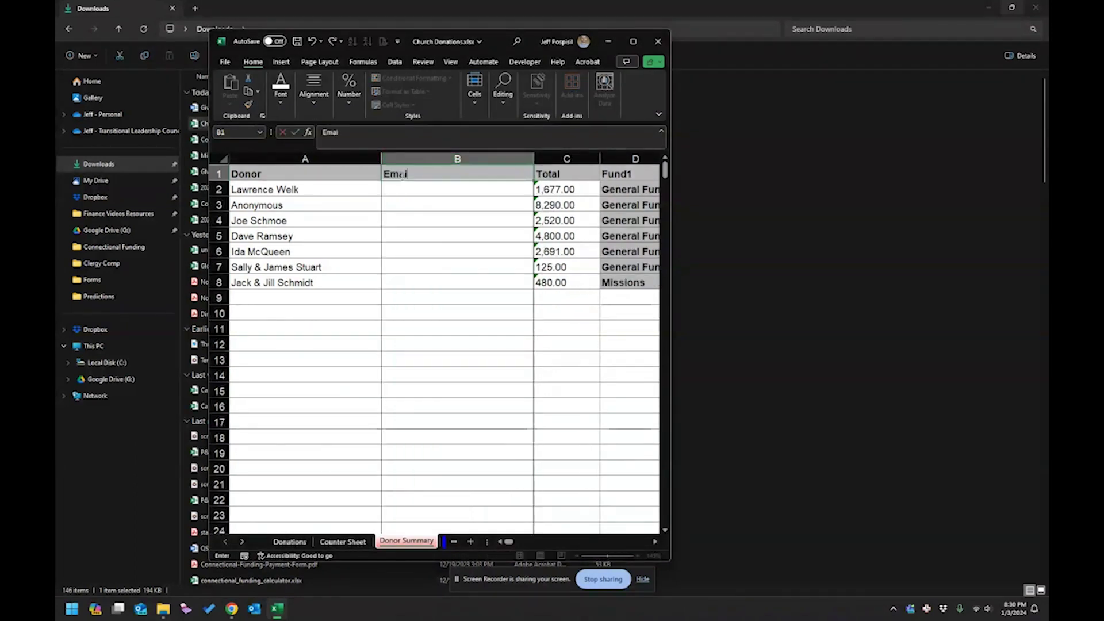
{"action": "type", "text": "l A"}
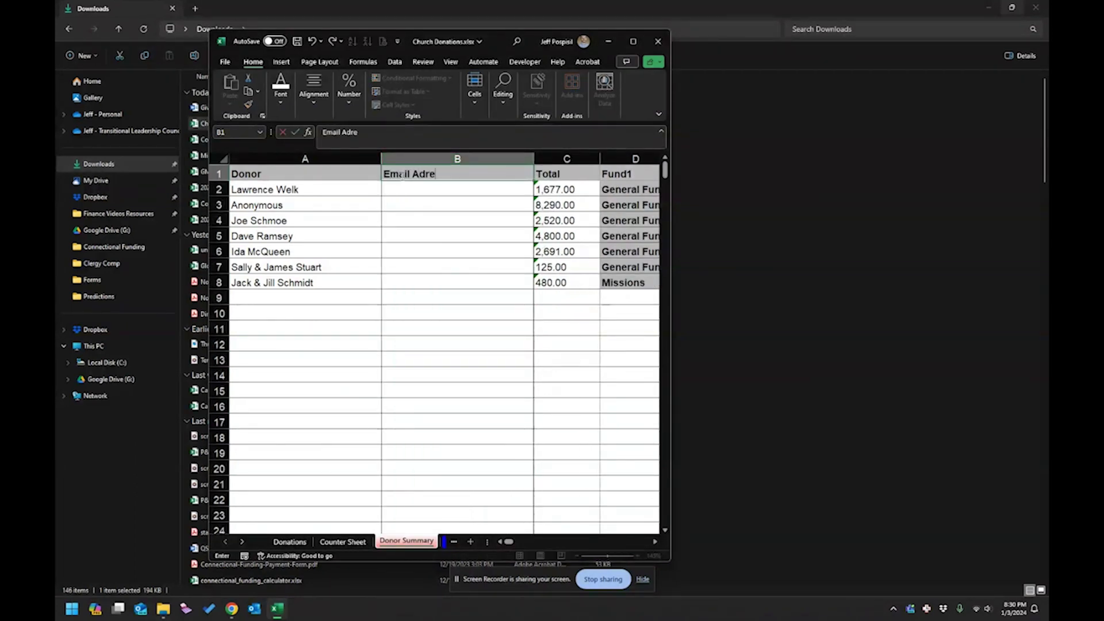
{"action": "type", "text": "ddre"}
{"action": "key", "text": "BackSpace"}
{"action": "key", "text": "BackSpace"}
{"action": "type", "text": "dress"}
{"action": "key", "text": "Return"}
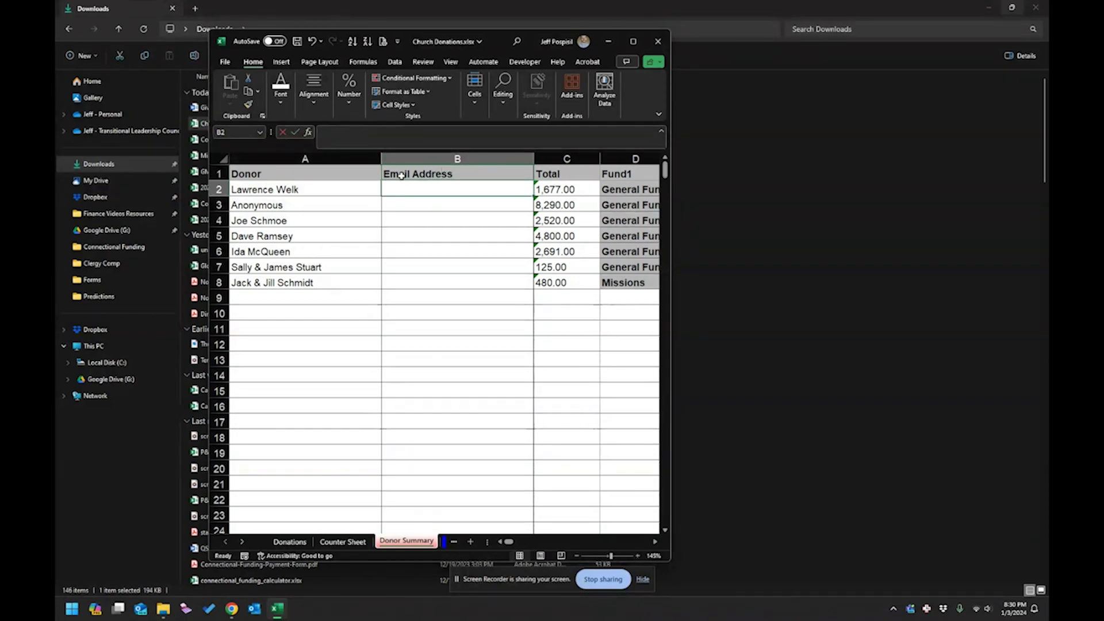
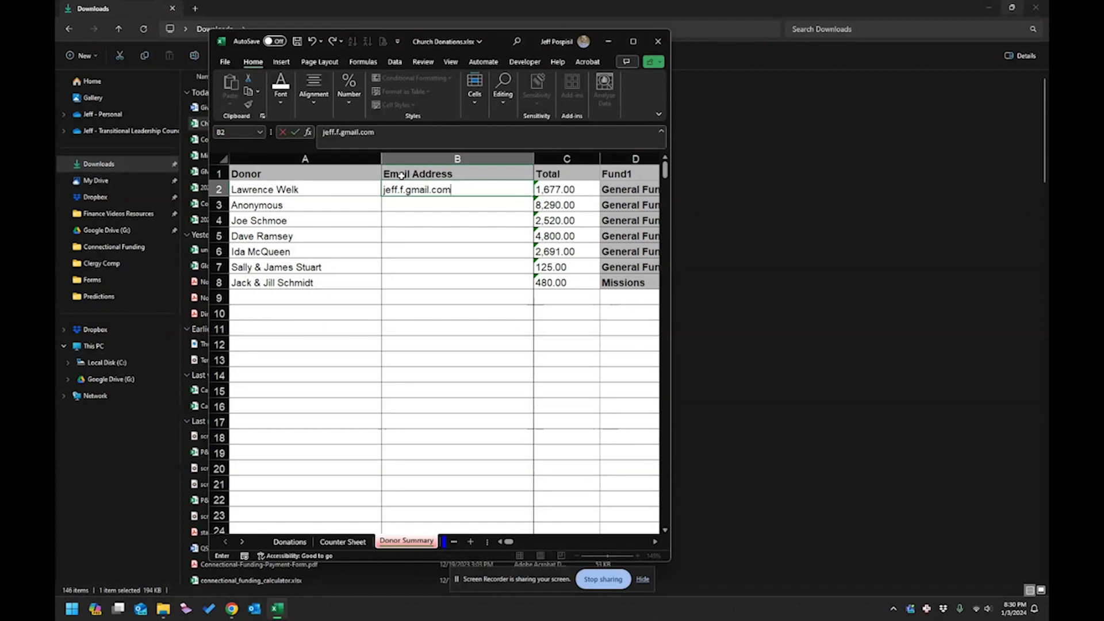
Enter donor email addresses in B2 and B4, skipping the anonymous donor.
{"action": "left_click", "coordinate": [407, 190]}
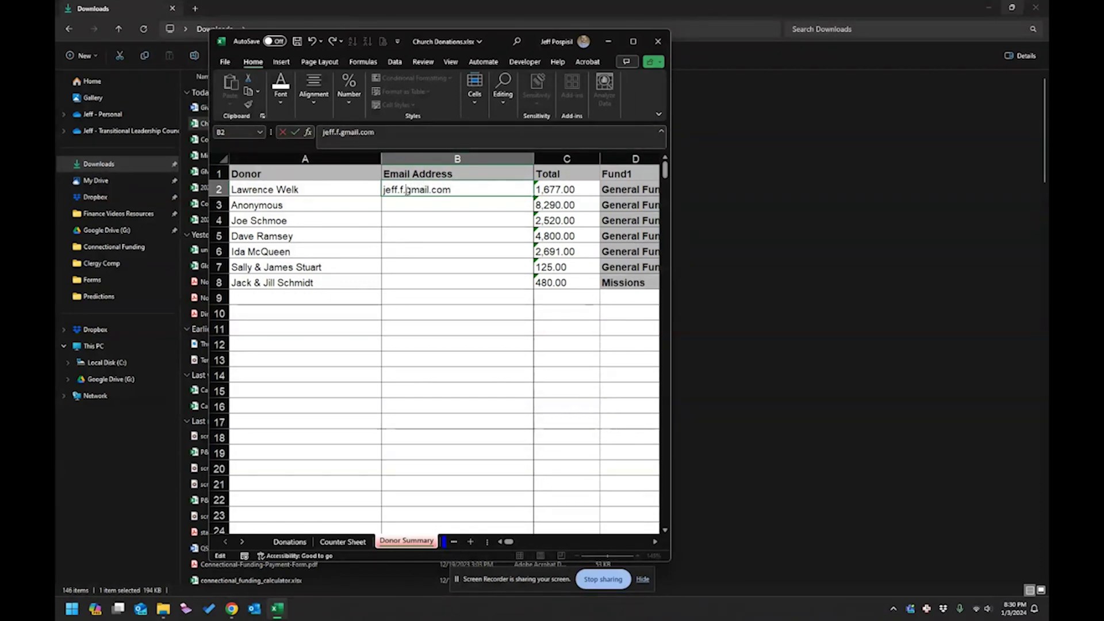
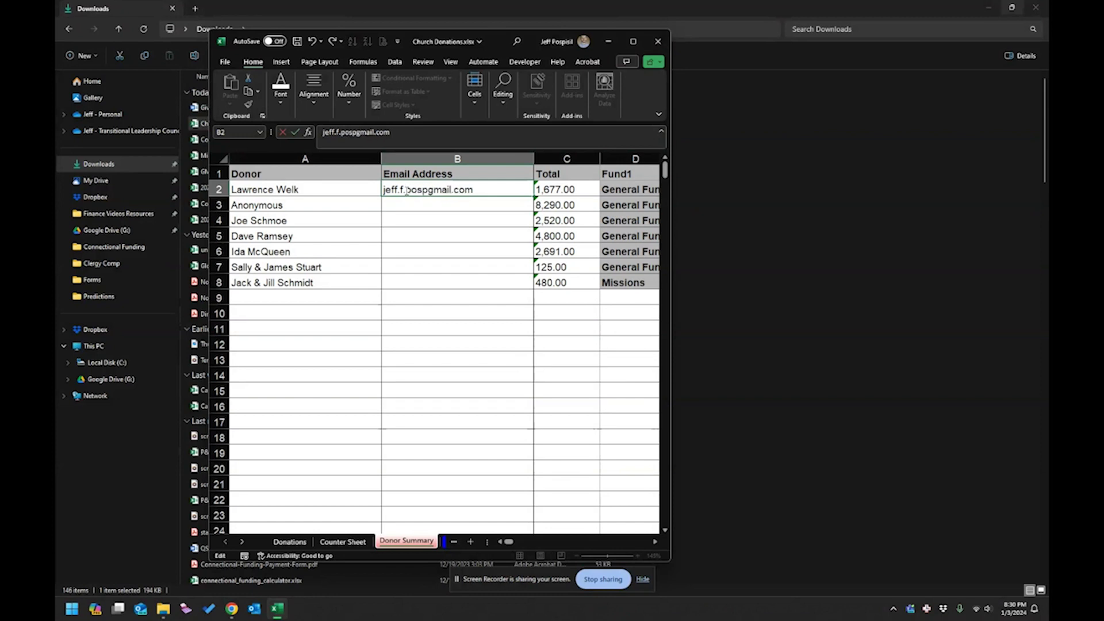
{"action": "key", "text": "Return"}
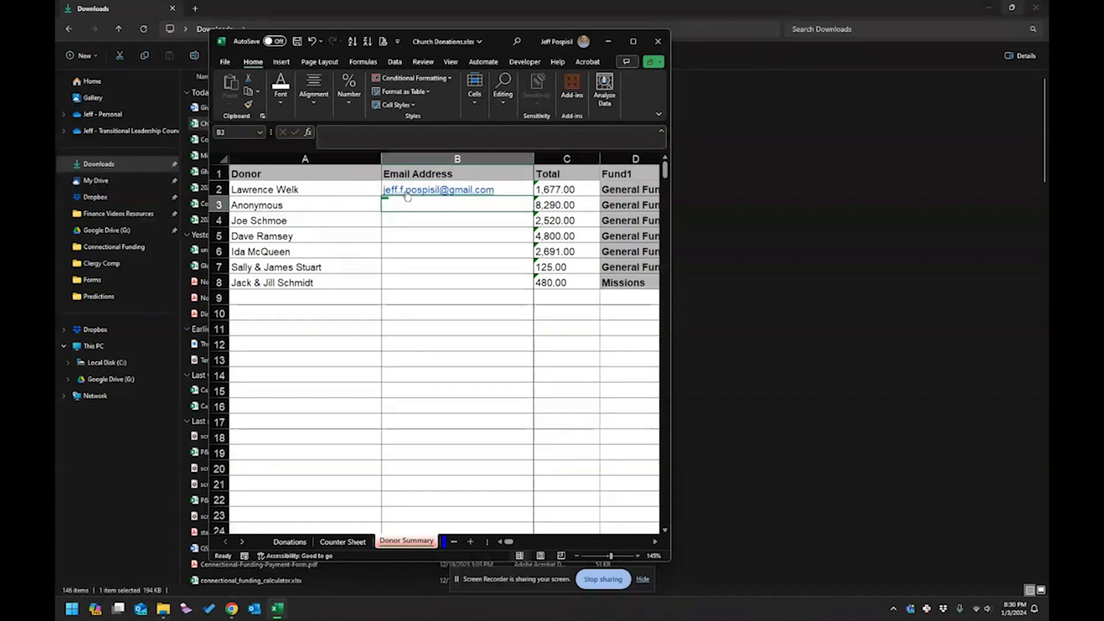
{"action": "key", "text": "Down"}
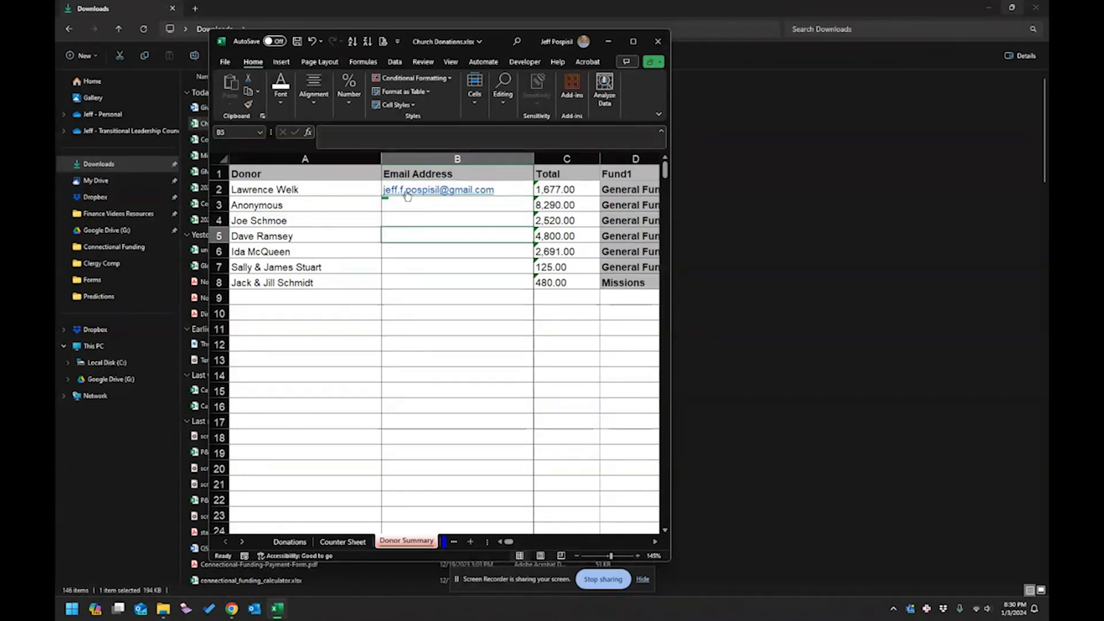
{"action": "type", "text": "J"}
{"action": "key", "text": "Delete"}
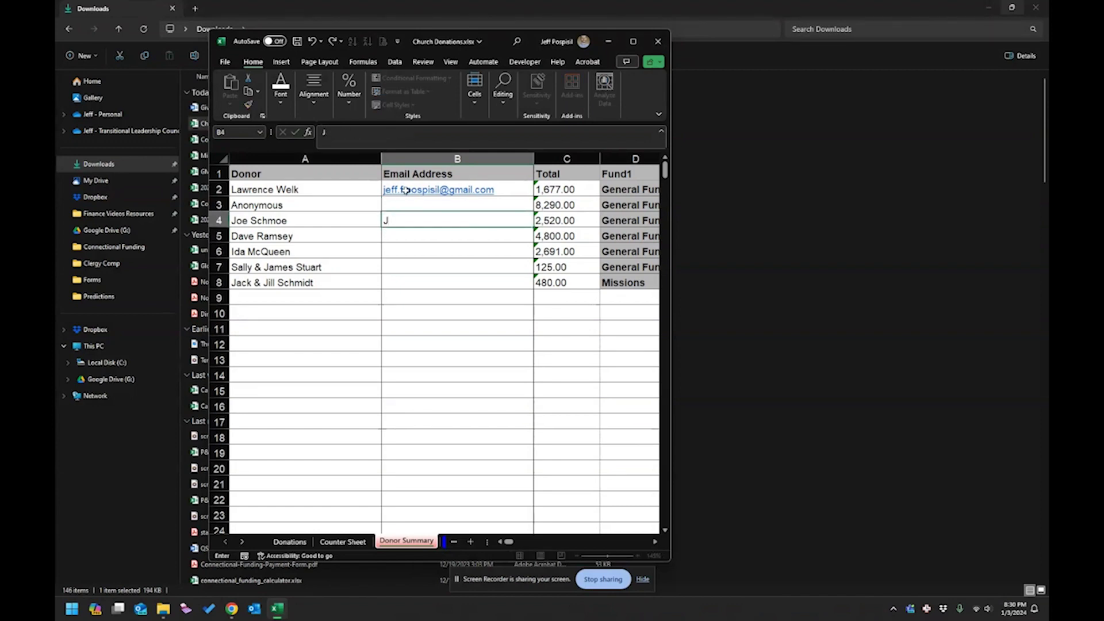
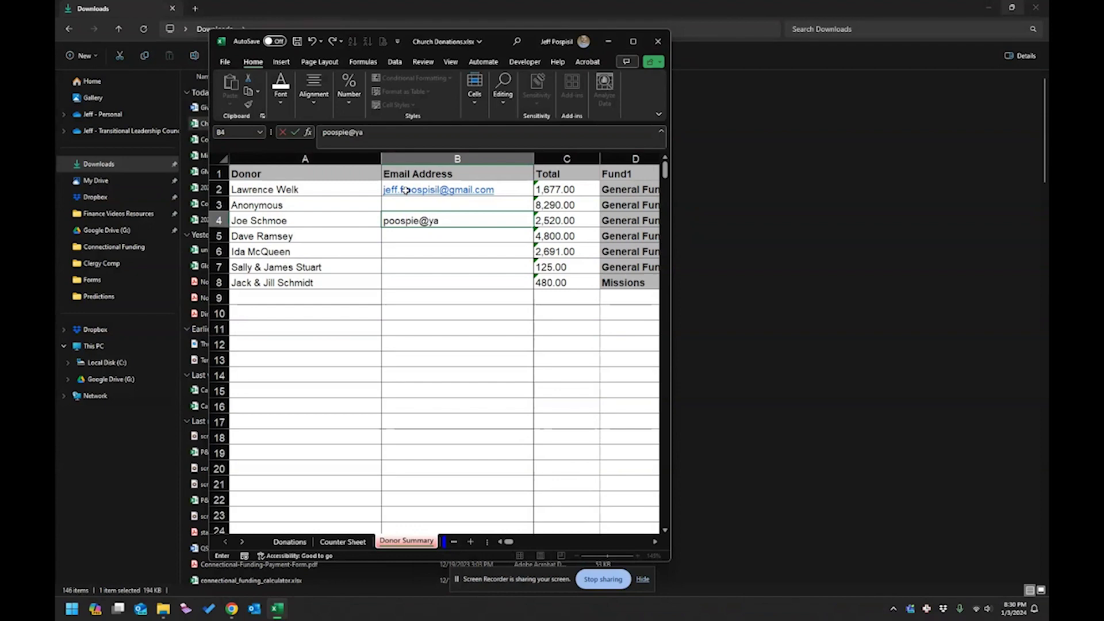
{"action": "key", "text": "Return"}
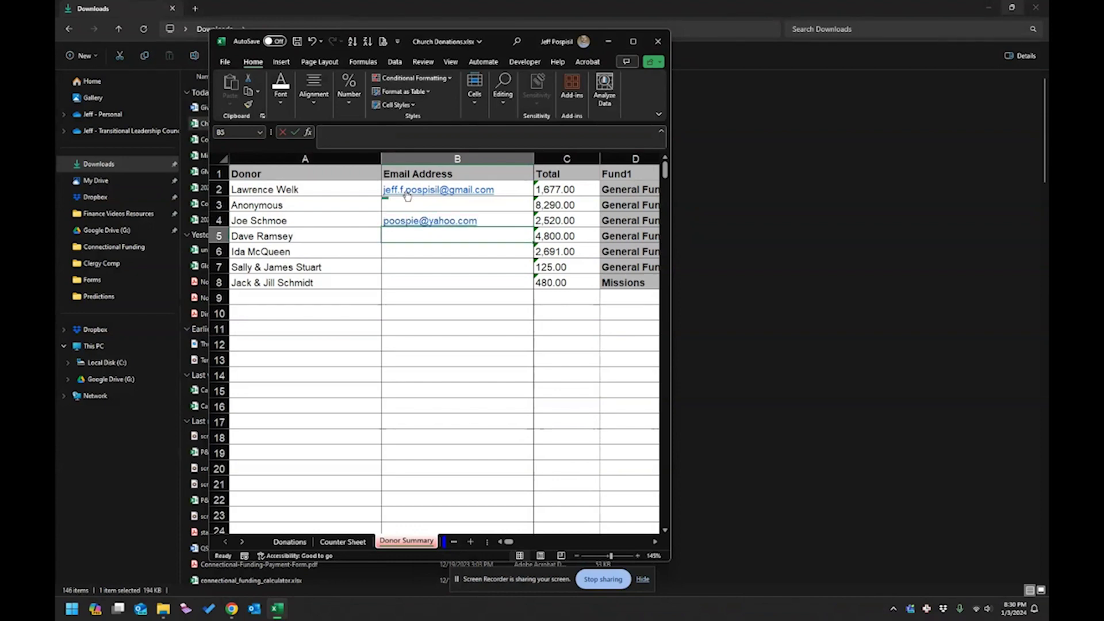
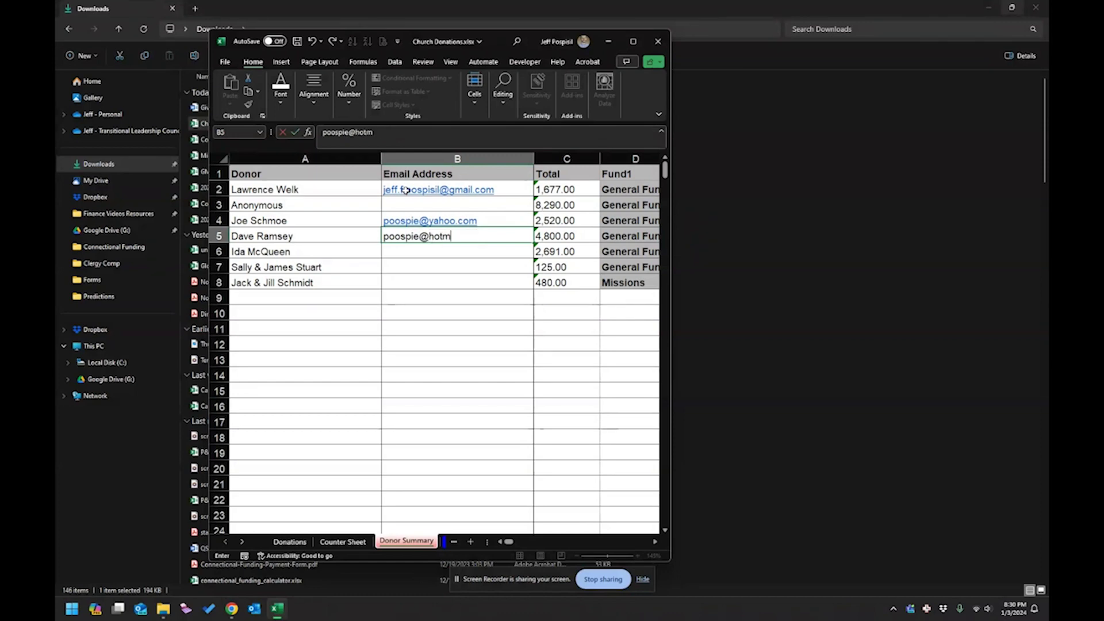
Enter donor email addresses in B5 and B7, leaving B6 empty.
{"action": "key", "text": "Return"}
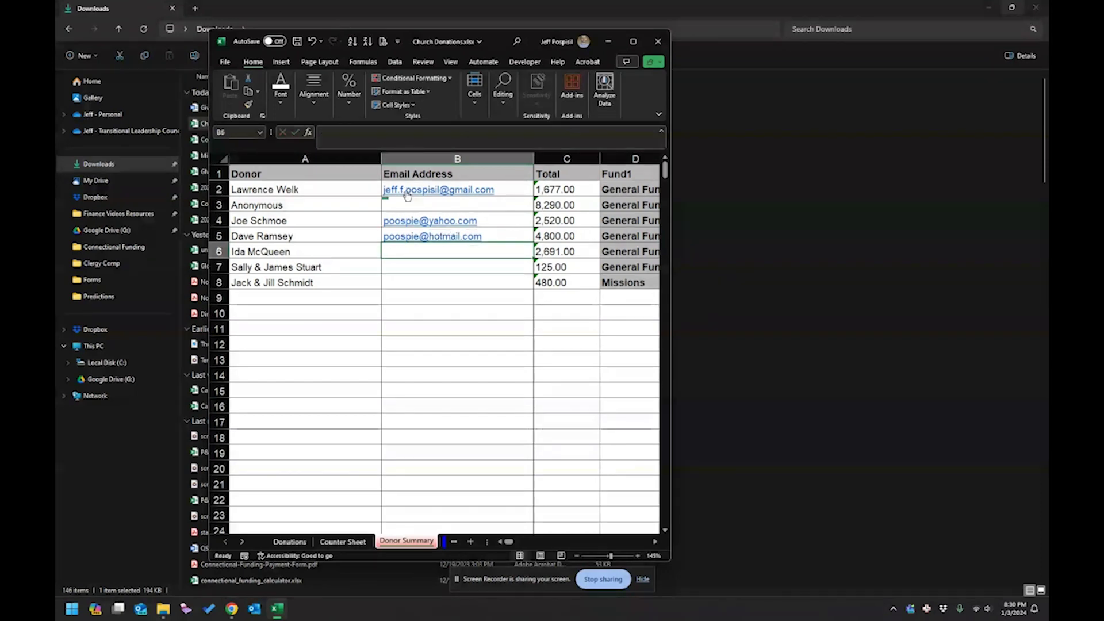
{"action": "key", "text": "Return"}
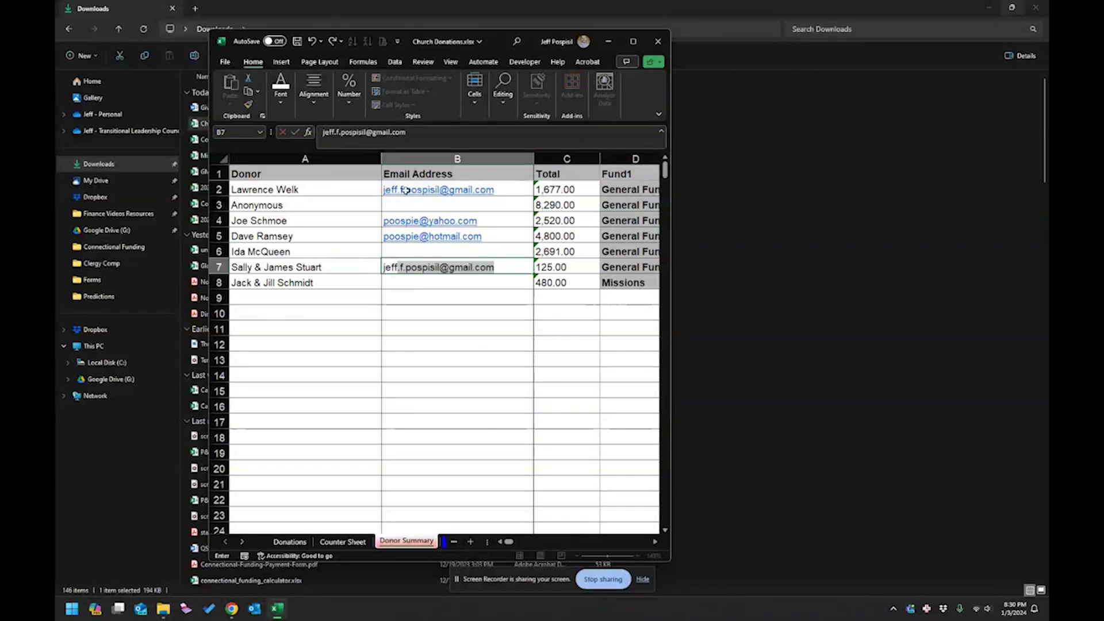
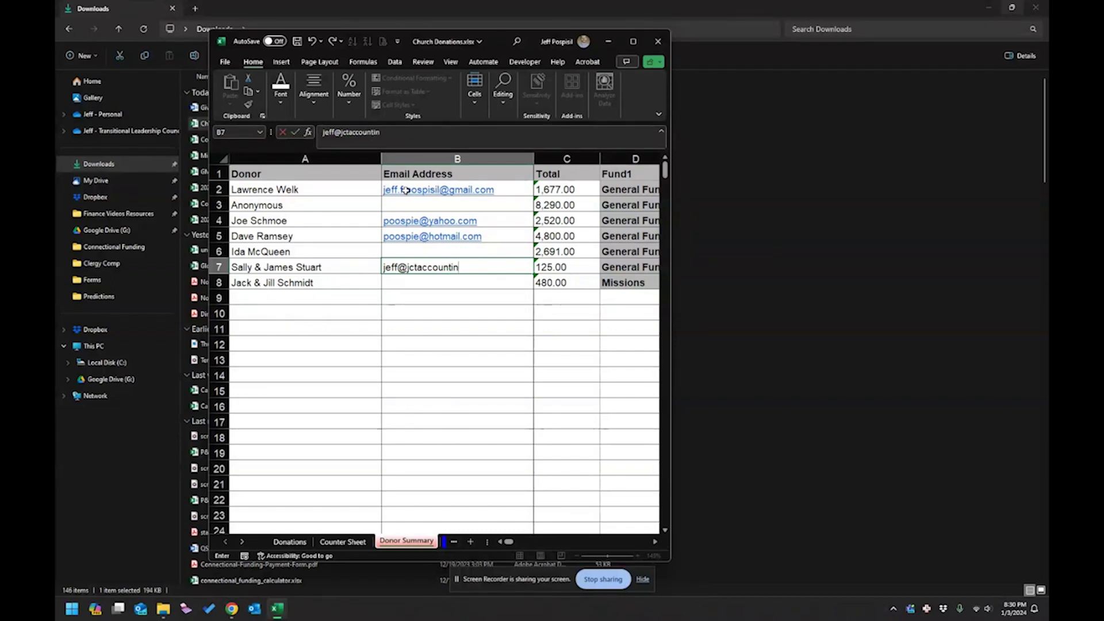
{"action": "key", "text": "Return"}
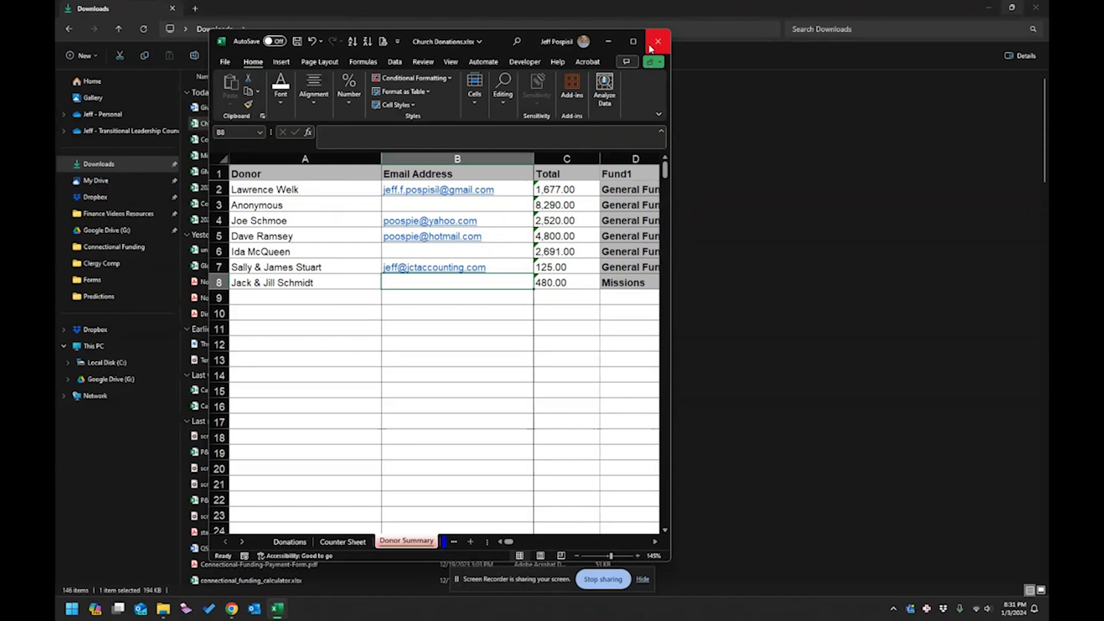
Save and close the Church Donations workbook, then open Giving_Stmt.docx.
{"action": "left_click", "coordinate": [651, 48]}
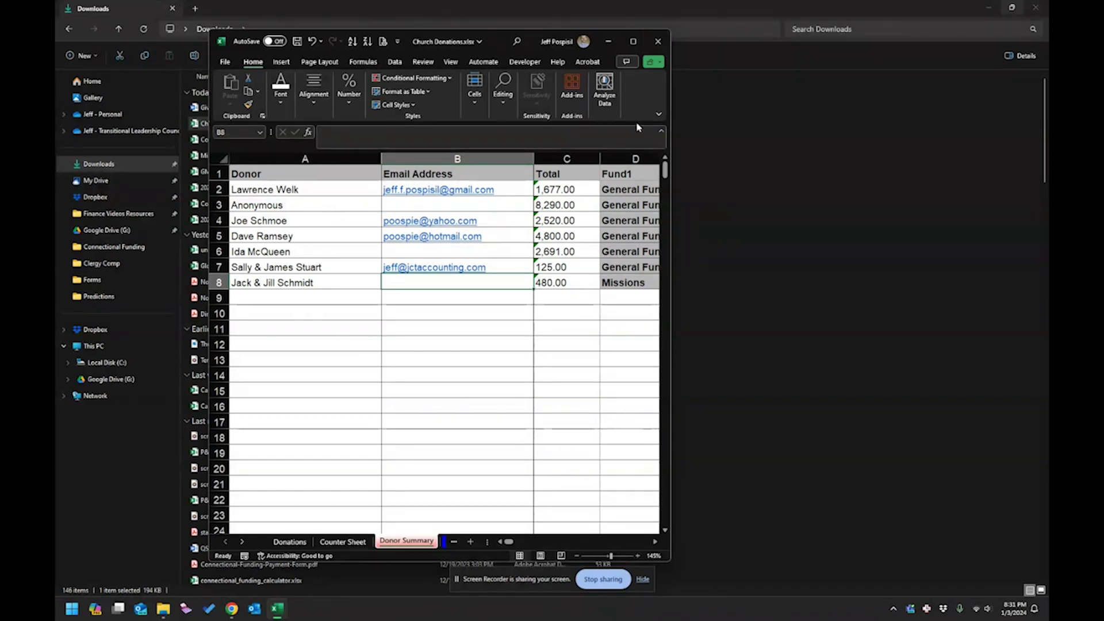
{"action": "left_click", "coordinate": [659, 41]}
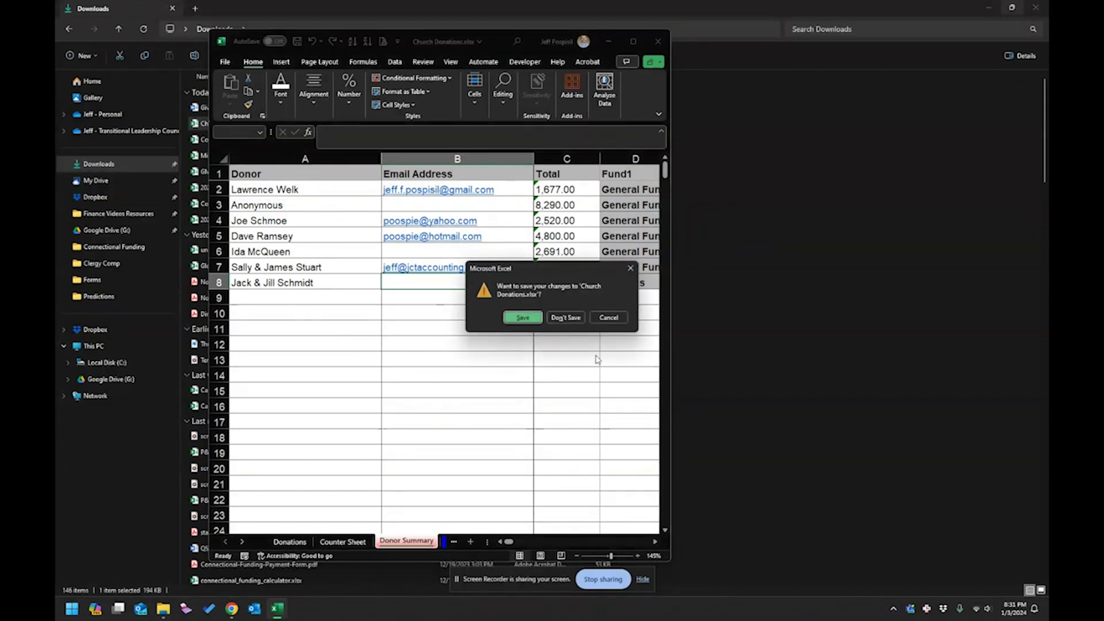
{"action": "left_click", "coordinate": [524, 320]}
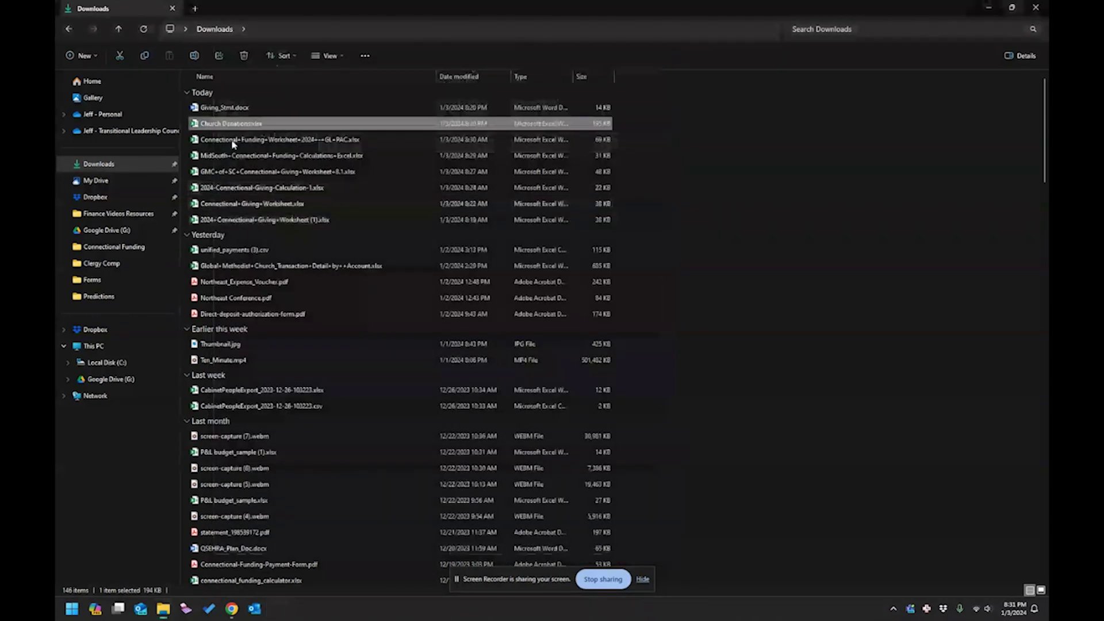
{"action": "double_click", "coordinate": [234, 108]}
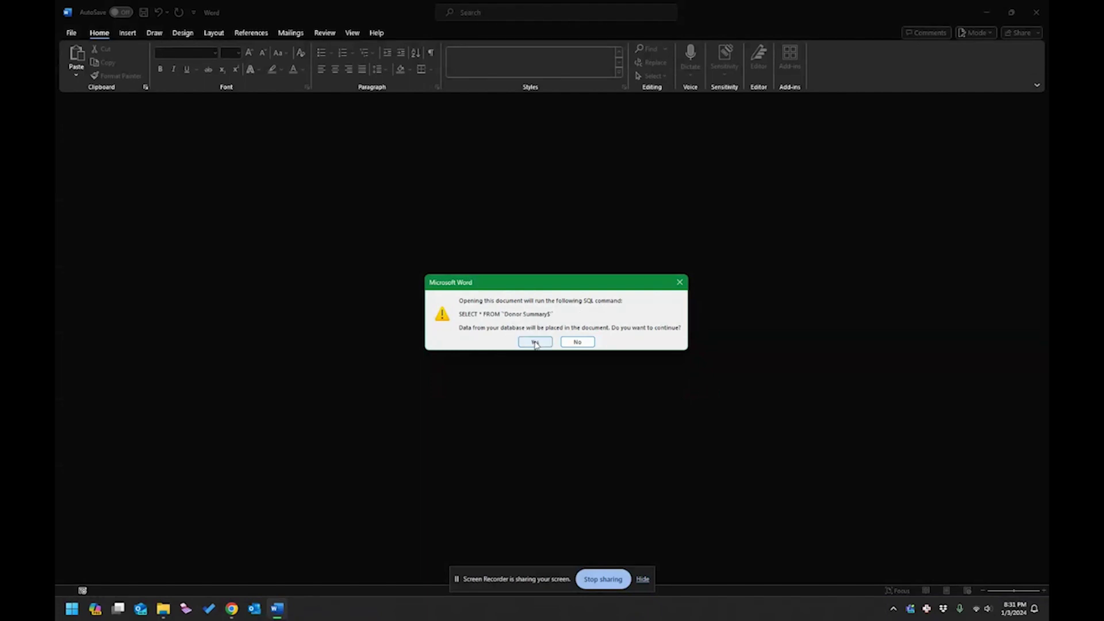
Accept the SQL prompt to pull Donor Summary data, then switch to Outlook.
{"action": "left_click", "coordinate": [535, 342]}
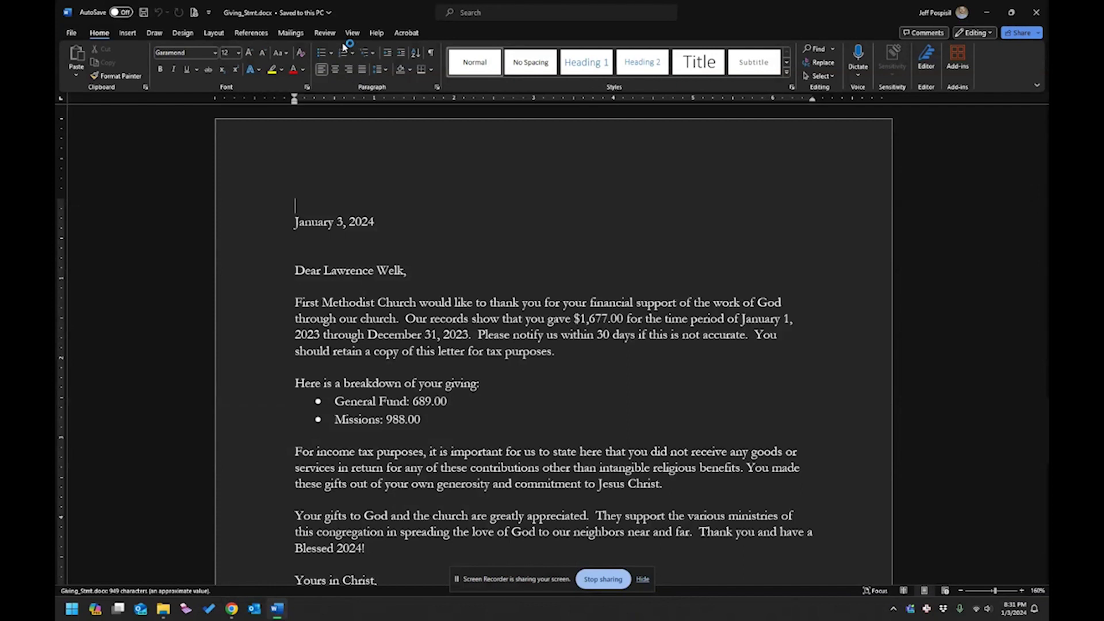
{"action": "left_click", "coordinate": [259, 611]}
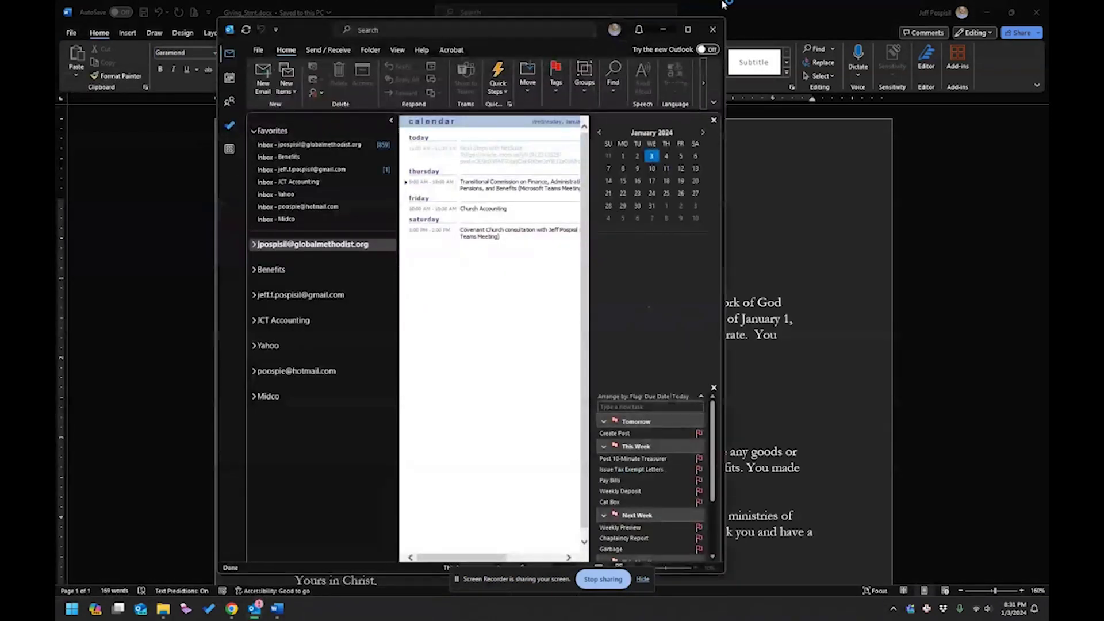
Maximize Outlook, check the Send / Receive connection options, then return to Word.
{"action": "left_click", "coordinate": [690, 24]}
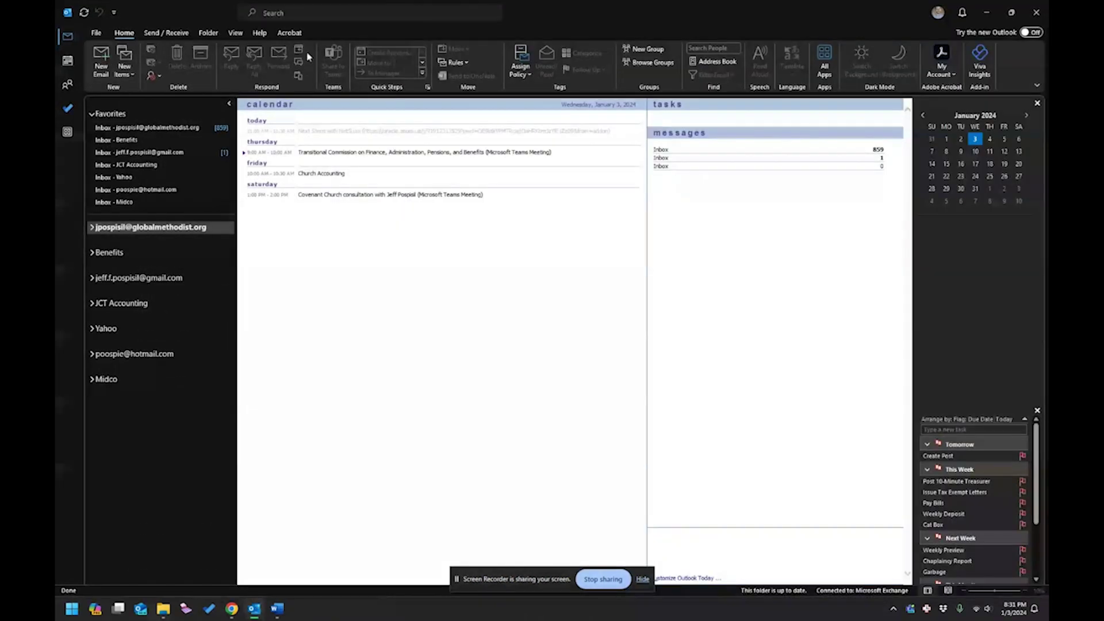
{"action": "left_click", "coordinate": [179, 33]}
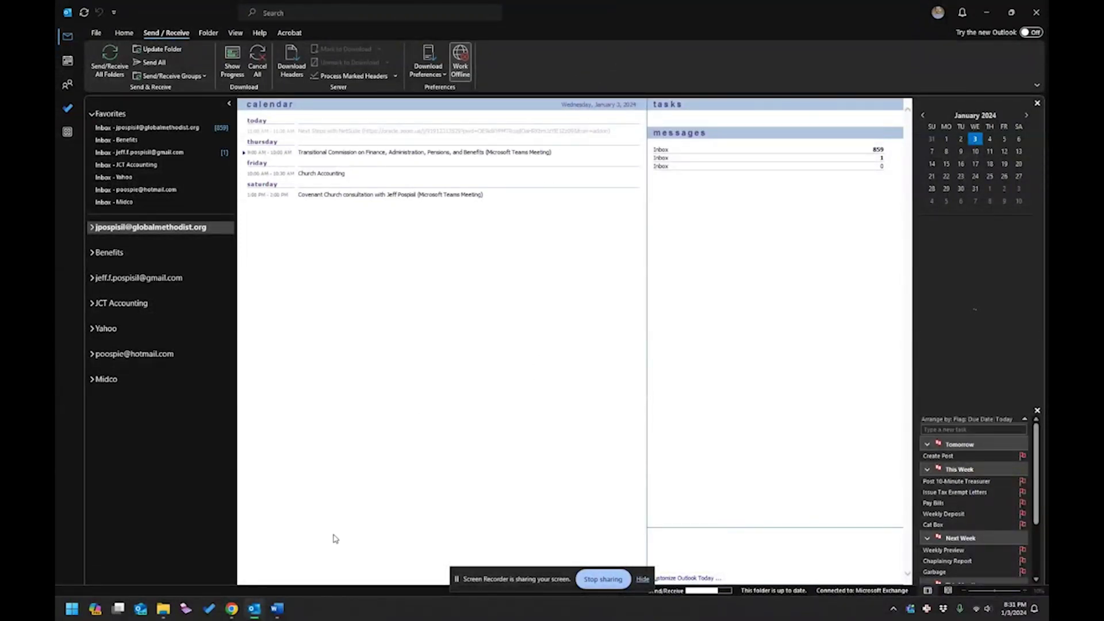
{"action": "left_click", "coordinate": [308, 572]}
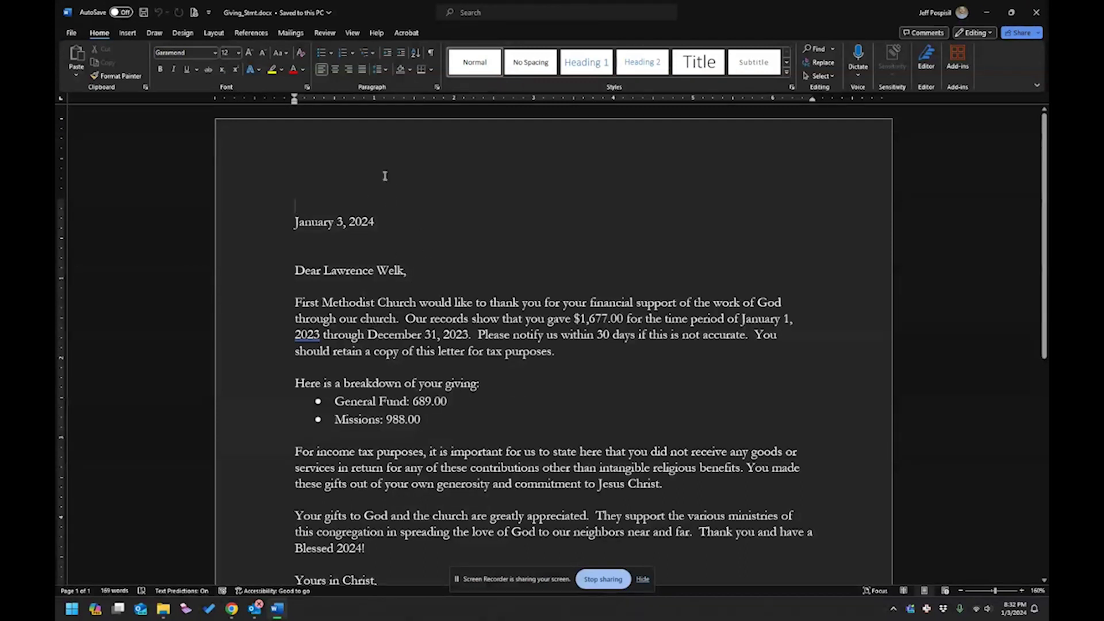
Send Email Messages to Email_Address, subject '2023 Giving Statement - First Methodist Church', from record 1.
{"action": "left_click", "coordinate": [291, 33]}
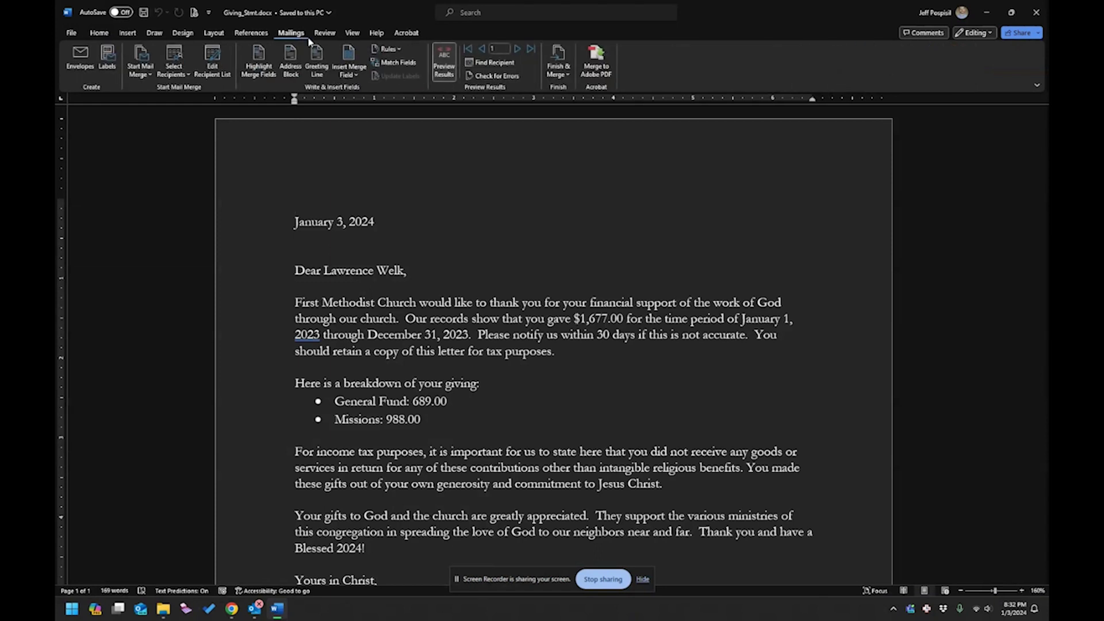
{"action": "left_click", "coordinate": [563, 76]}
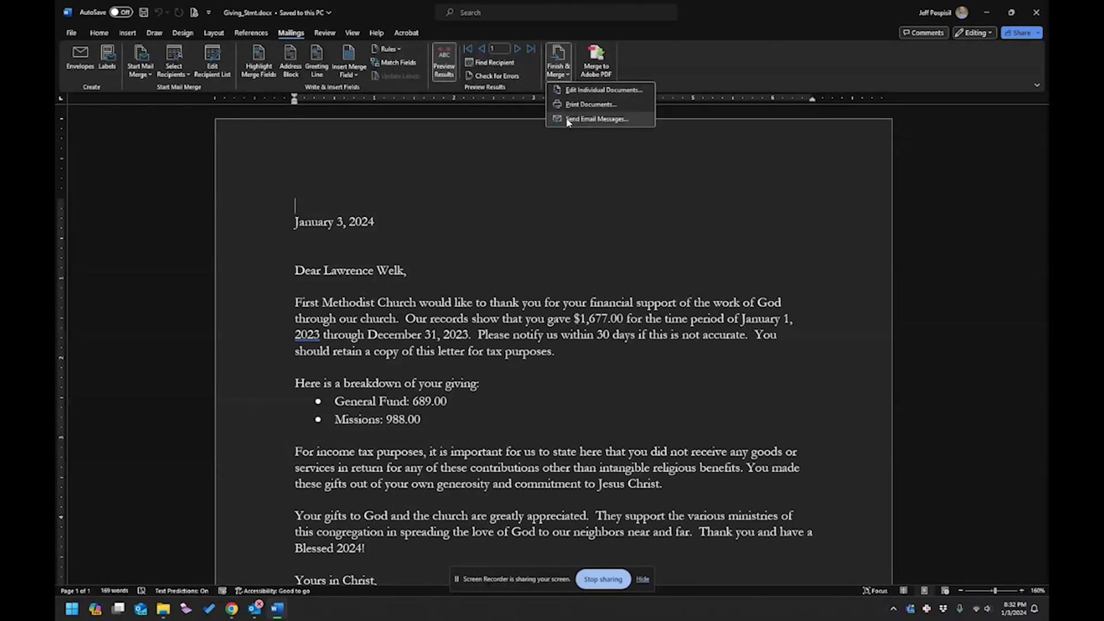
{"action": "left_click", "coordinate": [596, 119]}
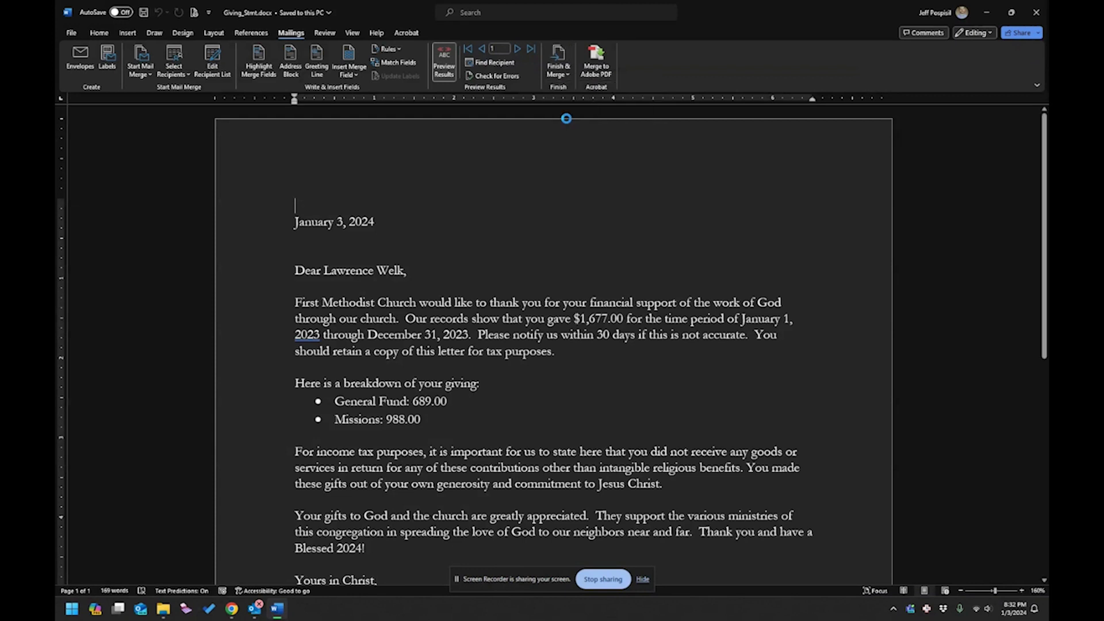
{"action": "left_click", "coordinate": [548, 262]}
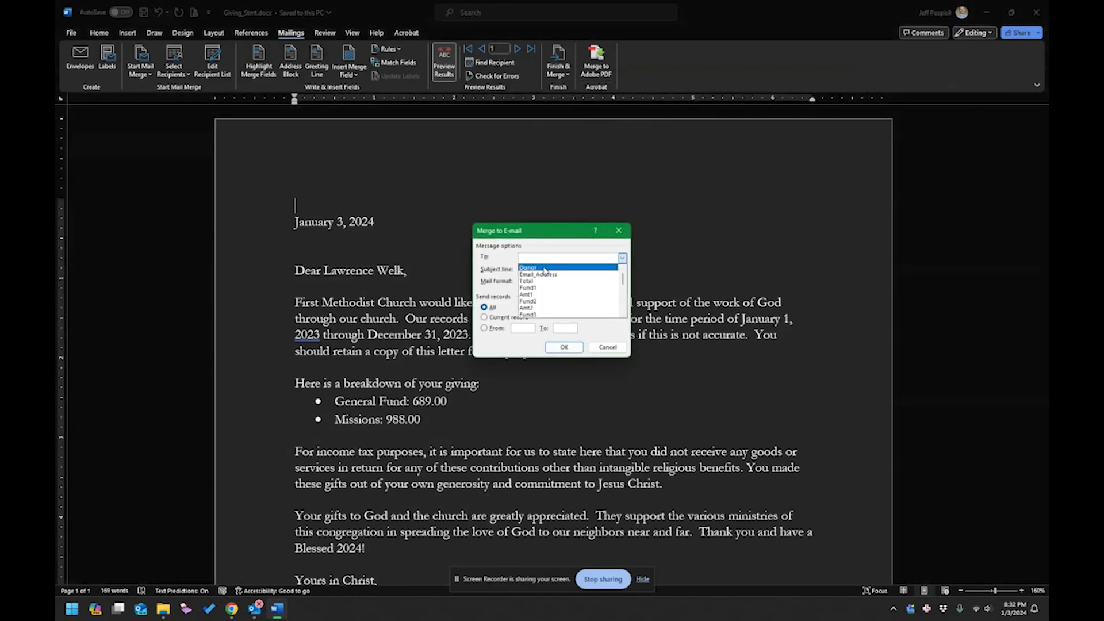
{"action": "left_click", "coordinate": [541, 275]}
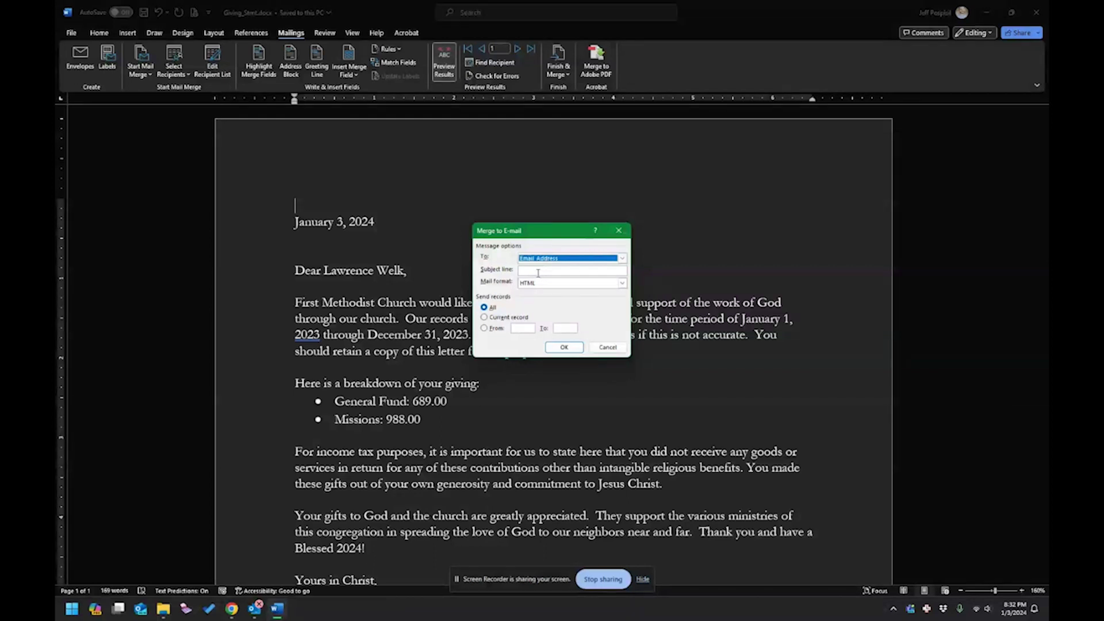
{"action": "left_click", "coordinate": [541, 271]}
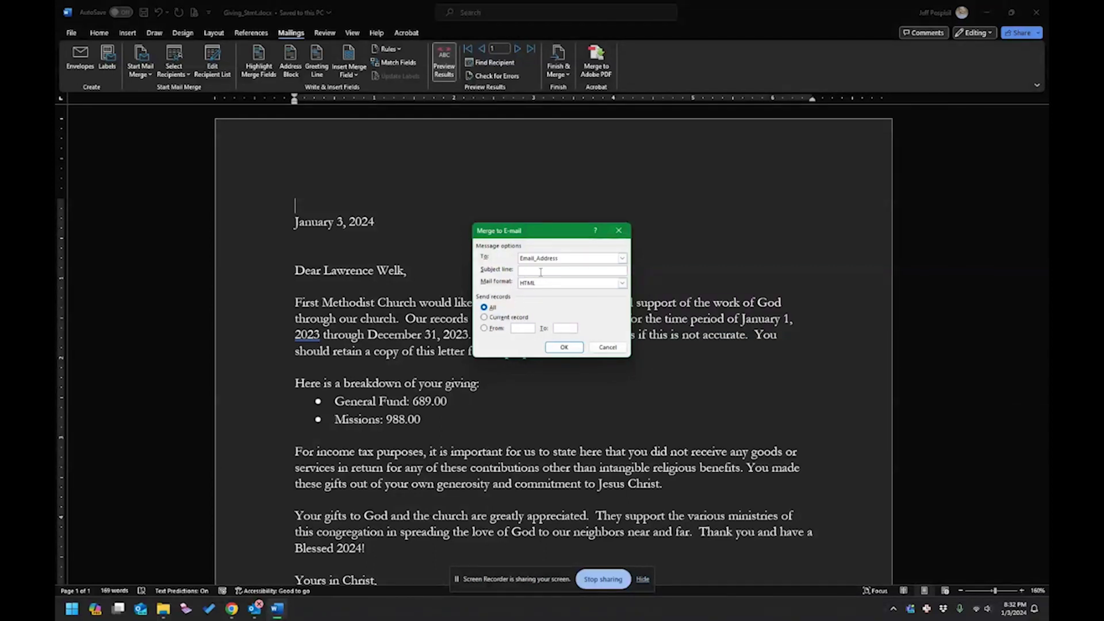
{"action": "type", "text": "2023 Giving Statement - First Methodist "}
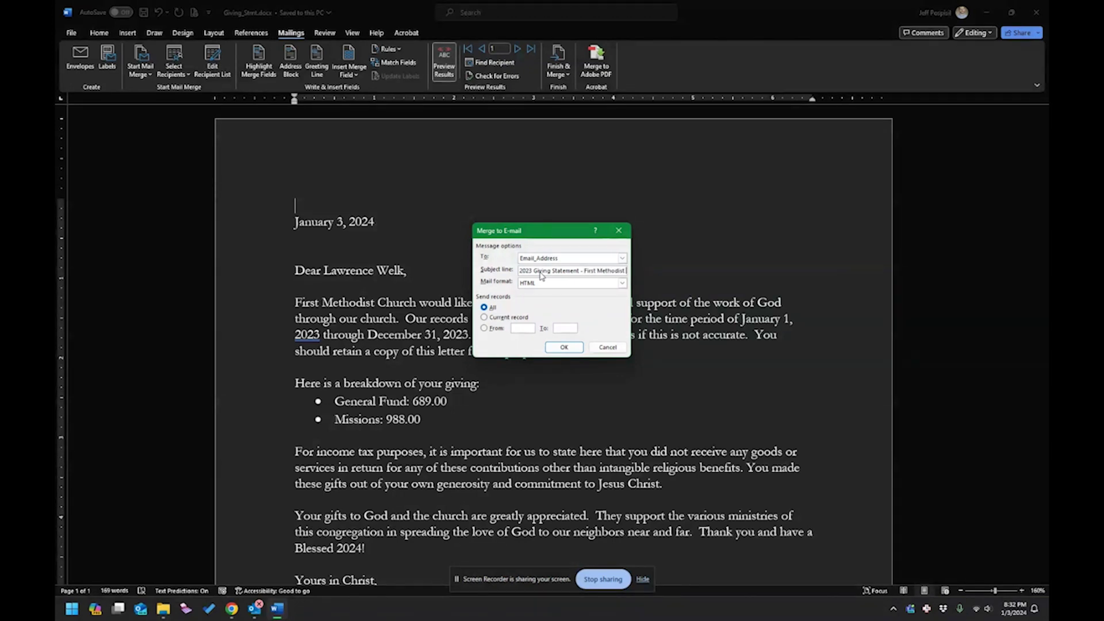
{"action": "type", "text": "Church"}
{"action": "left_click", "coordinate": [483, 329]}
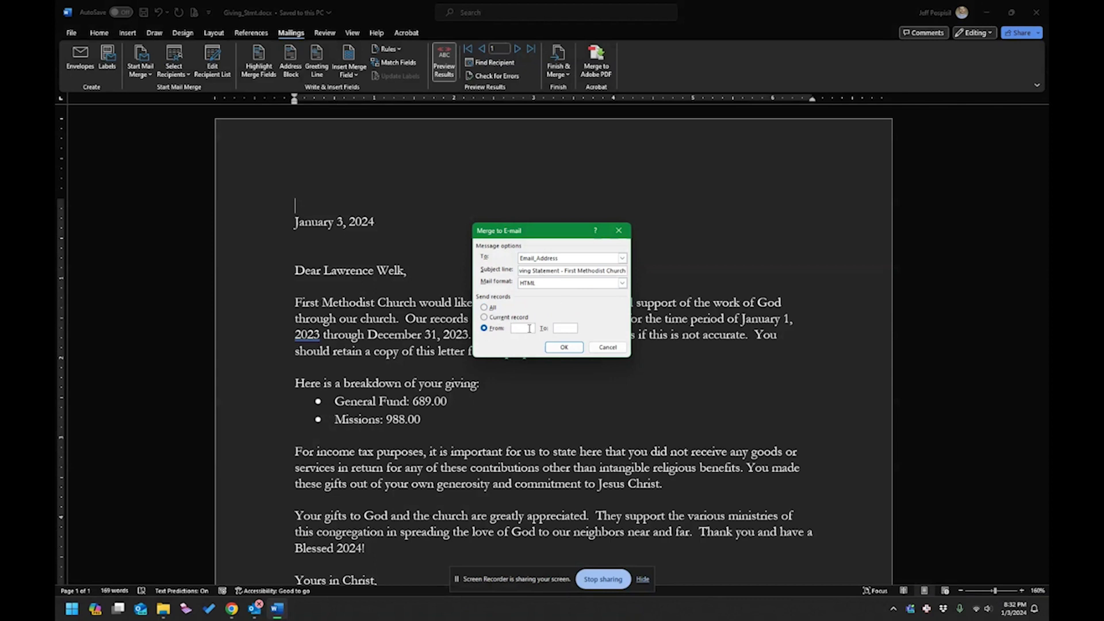
{"action": "type", "text": "1"}
{"action": "left_click", "coordinate": [563, 348]}
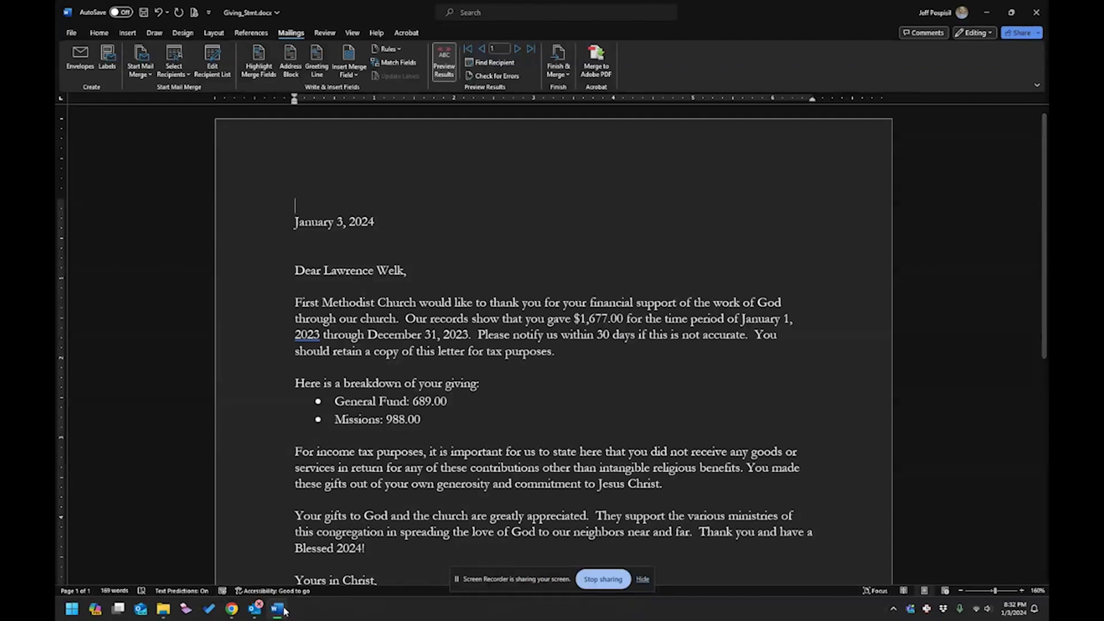
Open the church account's Outbox, review the second queued statement, then delete all queued messages.
{"action": "left_click", "coordinate": [256, 609]}
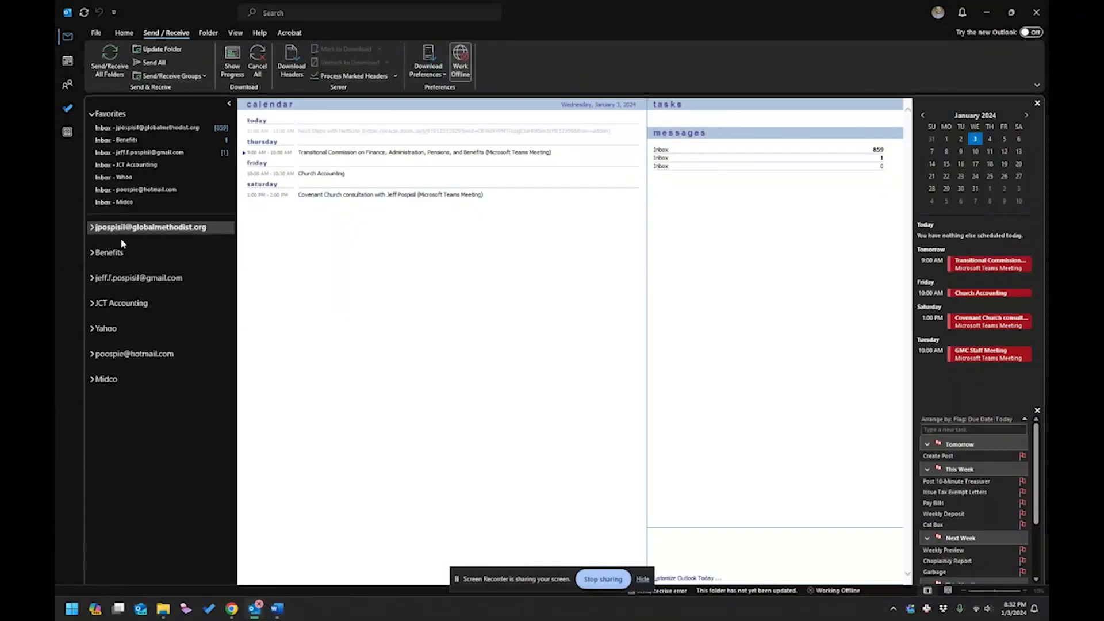
{"action": "left_click", "coordinate": [91, 228]}
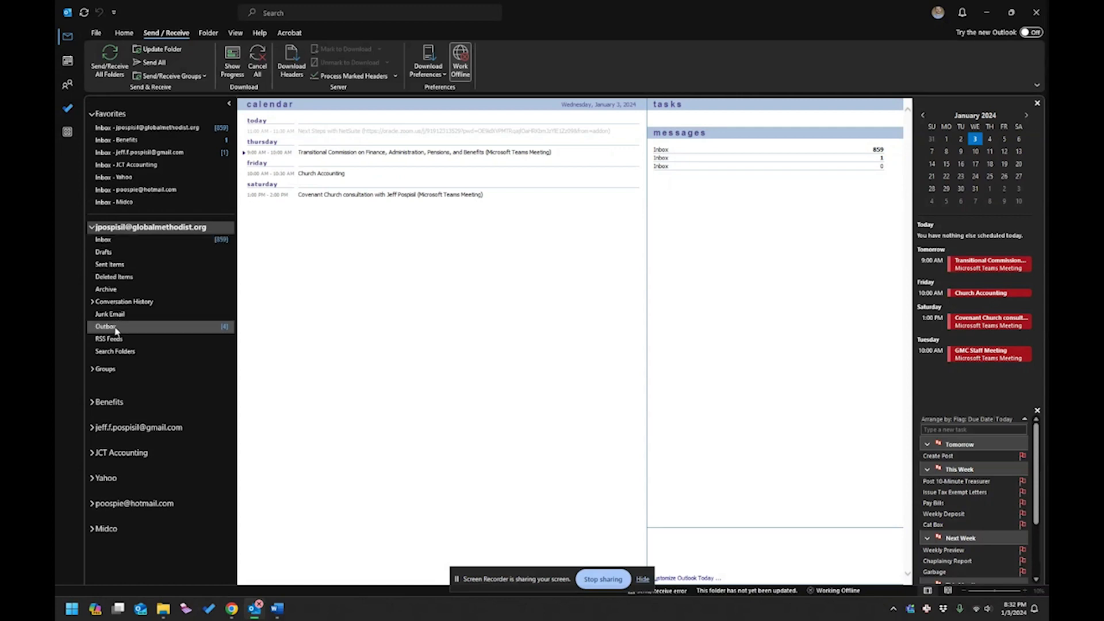
{"action": "left_click", "coordinate": [115, 329]}
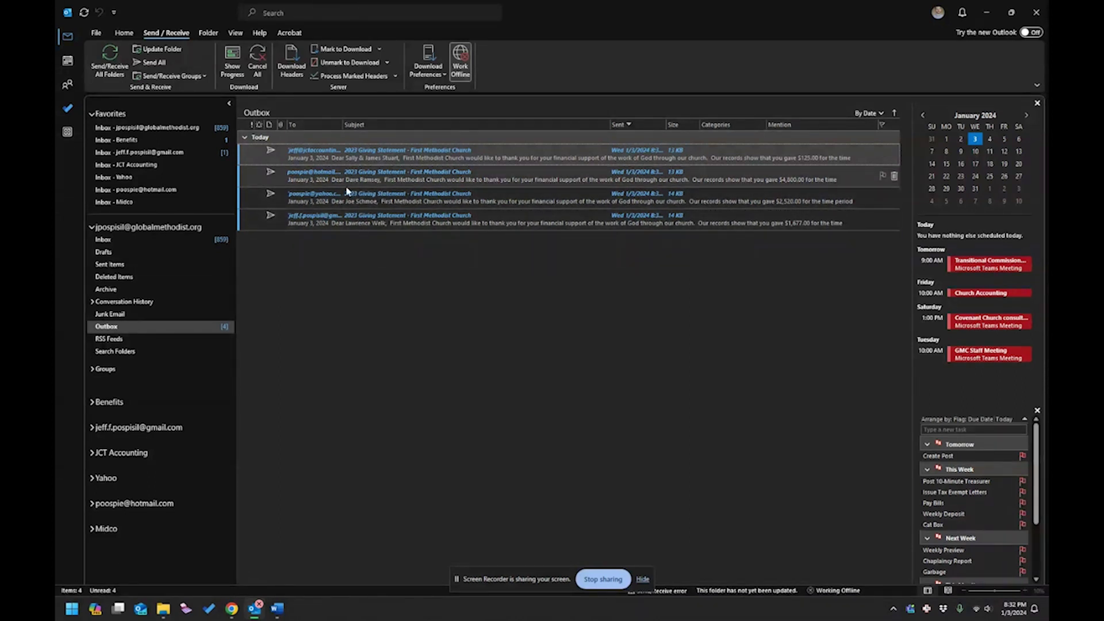
{"action": "left_click", "coordinate": [418, 180]}
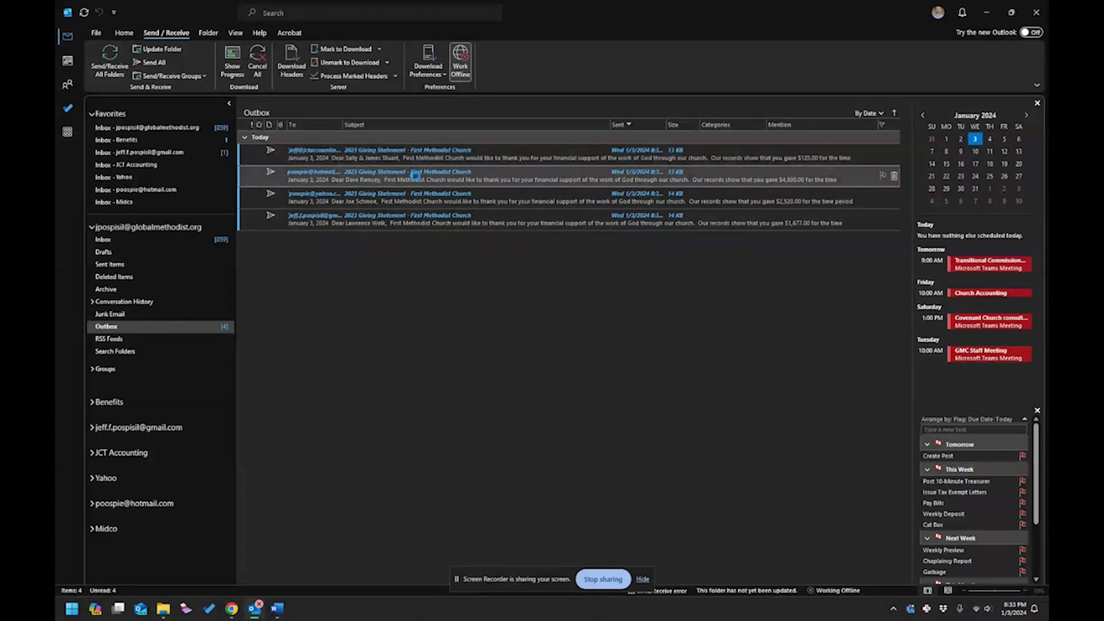
{"action": "double_click", "coordinate": [417, 183]}
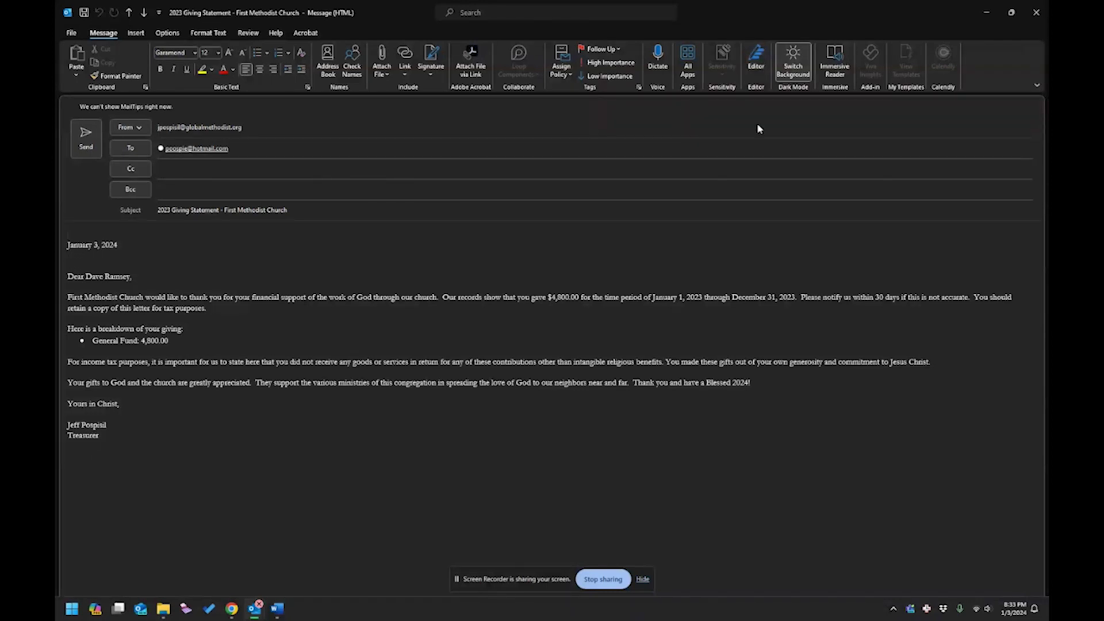
{"action": "left_click", "coordinate": [1044, 18]}
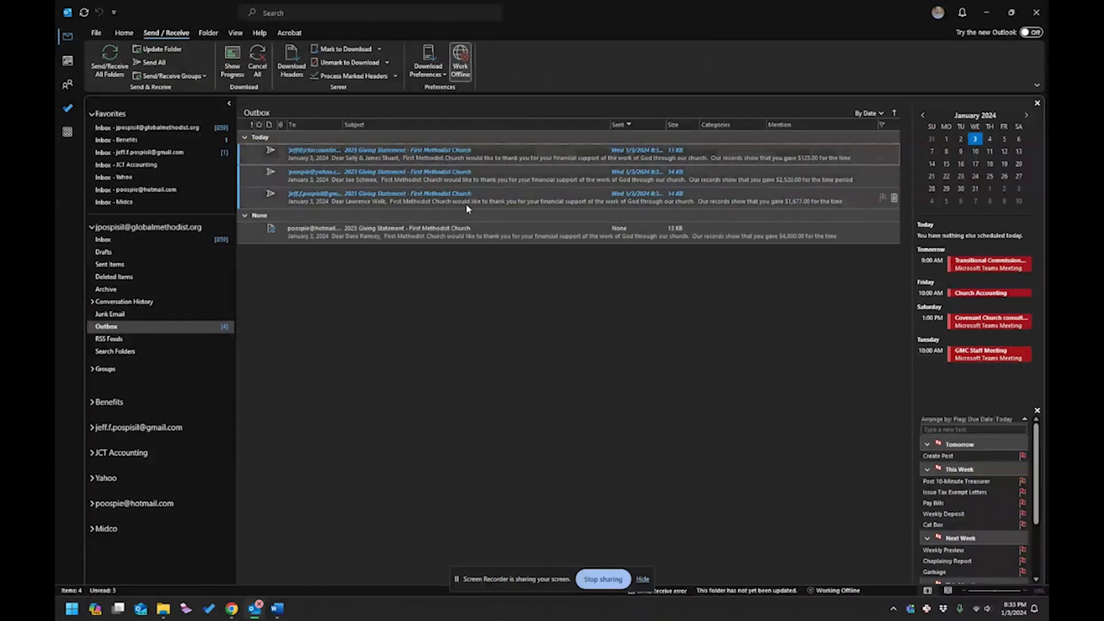
{"action": "key", "text": "Delete"}
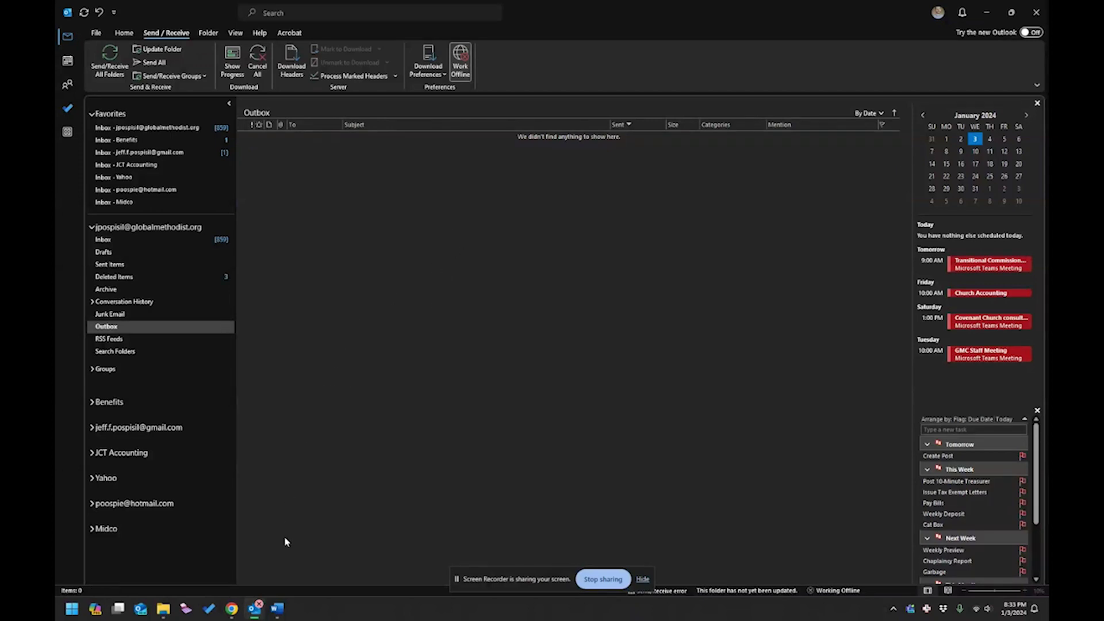
Delete the date line and the signature name and title from the letter.
{"action": "left_click", "coordinate": [279, 608]}
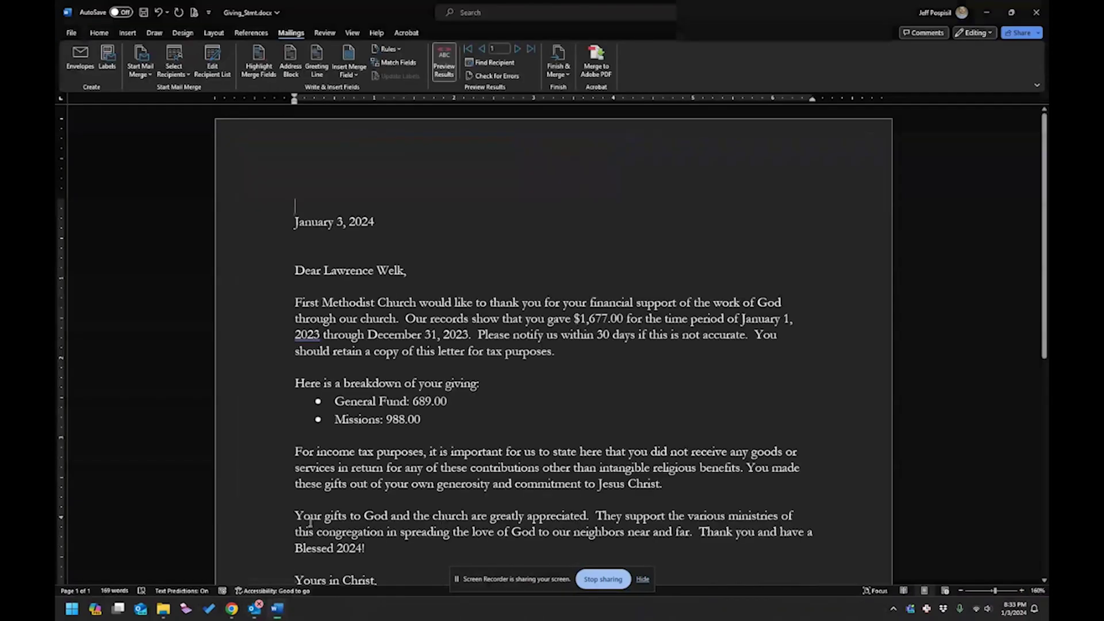
{"action": "left_click_drag", "start_coordinate": [293, 269], "coordinate": [264, 165]}
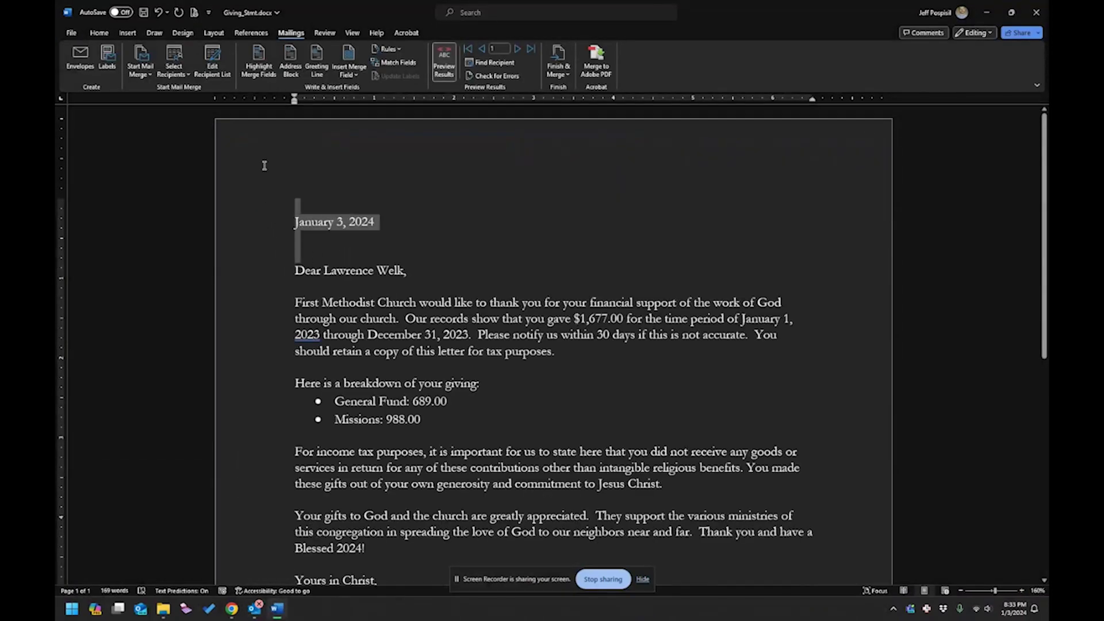
{"action": "key", "text": "Delete"}
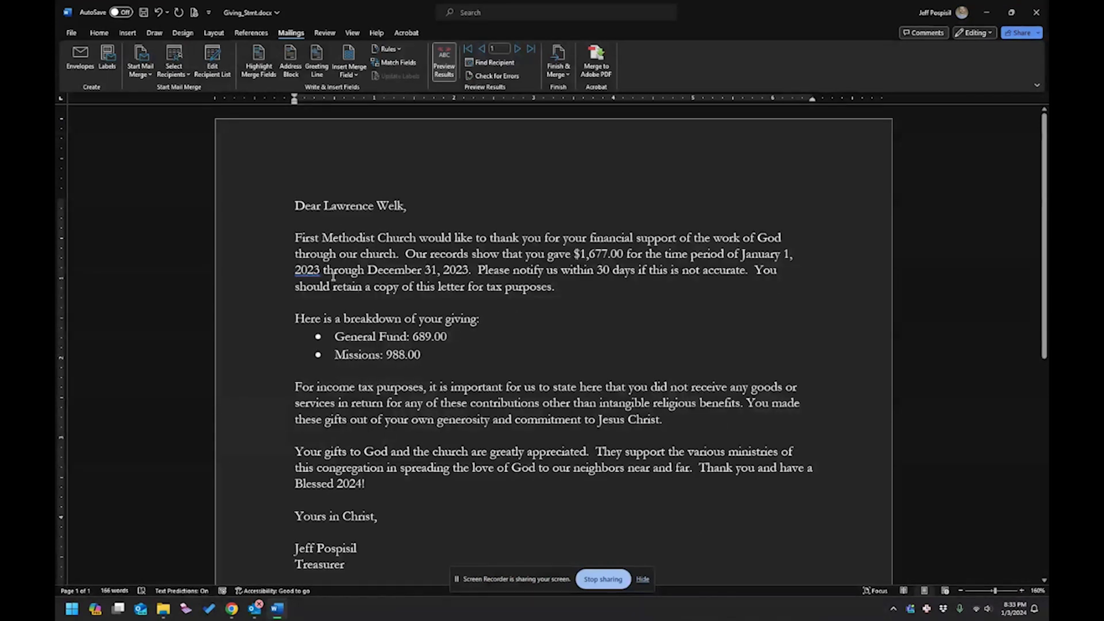
{"action": "scroll", "coordinate": [367, 269], "scroll_direction": "down", "scroll_amount": 1}
{"action": "scroll", "coordinate": [369, 253], "scroll_direction": "up", "scroll_amount": 1}
{"action": "scroll", "coordinate": [454, 170], "scroll_direction": "down", "scroll_amount": 1}
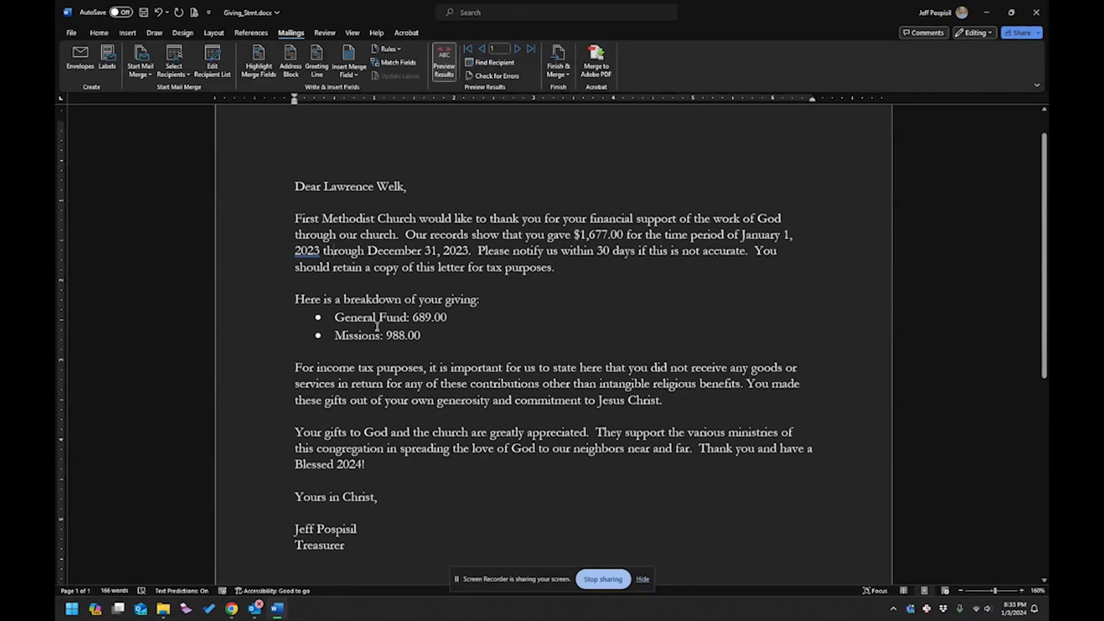
{"action": "scroll", "coordinate": [384, 360], "scroll_direction": "down", "scroll_amount": 1}
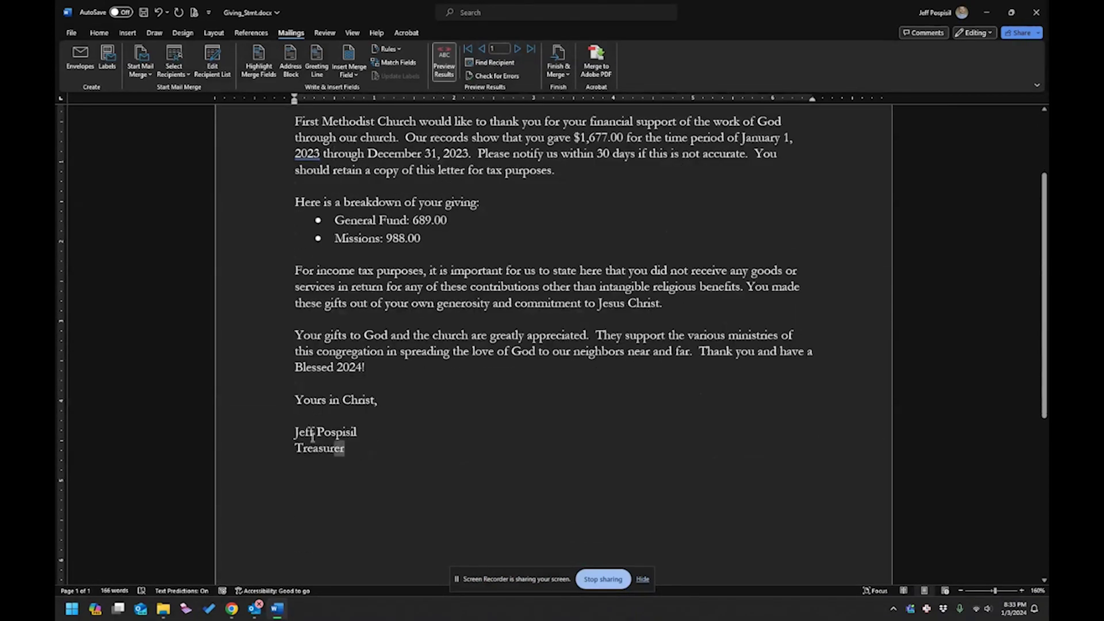
{"action": "left_click_drag", "start_coordinate": [350, 451], "coordinate": [280, 427]}
{"action": "key", "text": "BackSpace"}
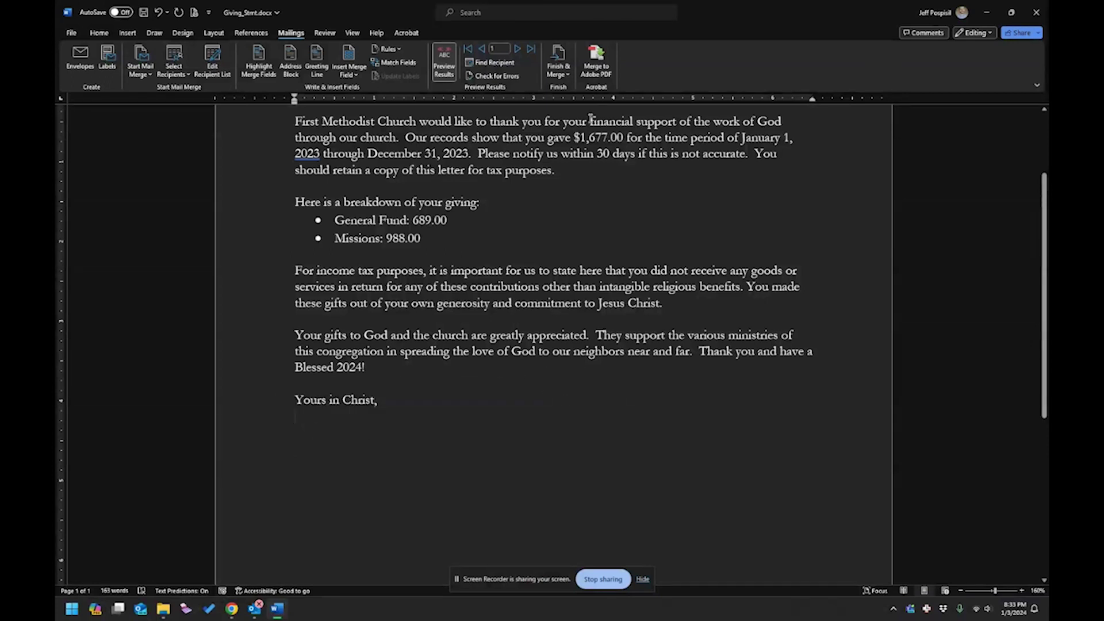
Rerun the Send Email Messages merge and switch to Outlook's Outbox.
{"action": "left_click", "coordinate": [566, 73]}
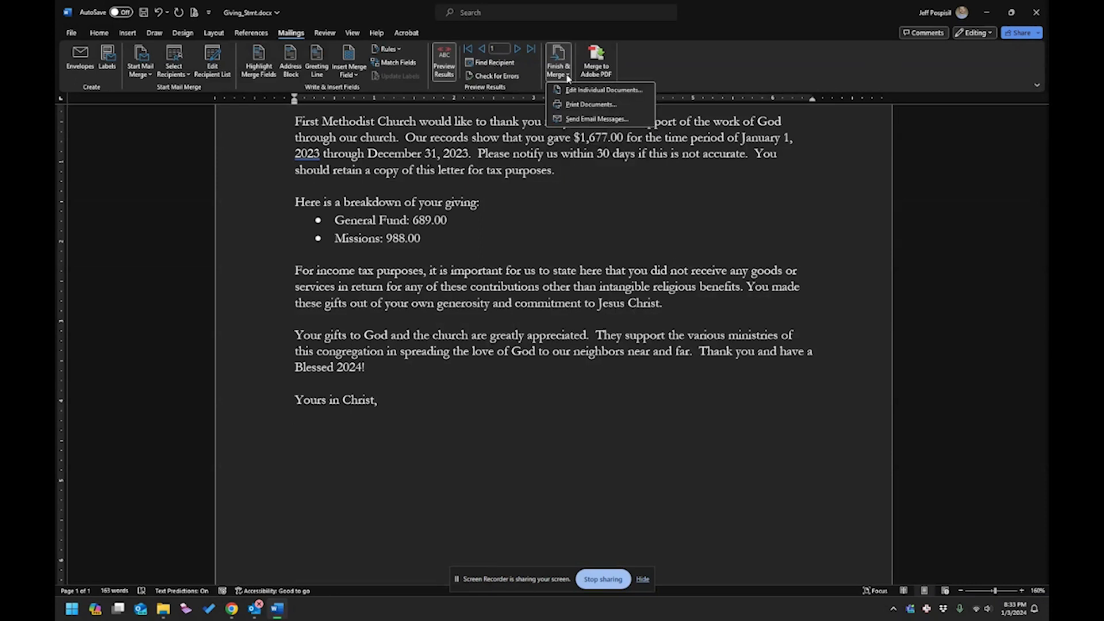
{"action": "left_click", "coordinate": [579, 119]}
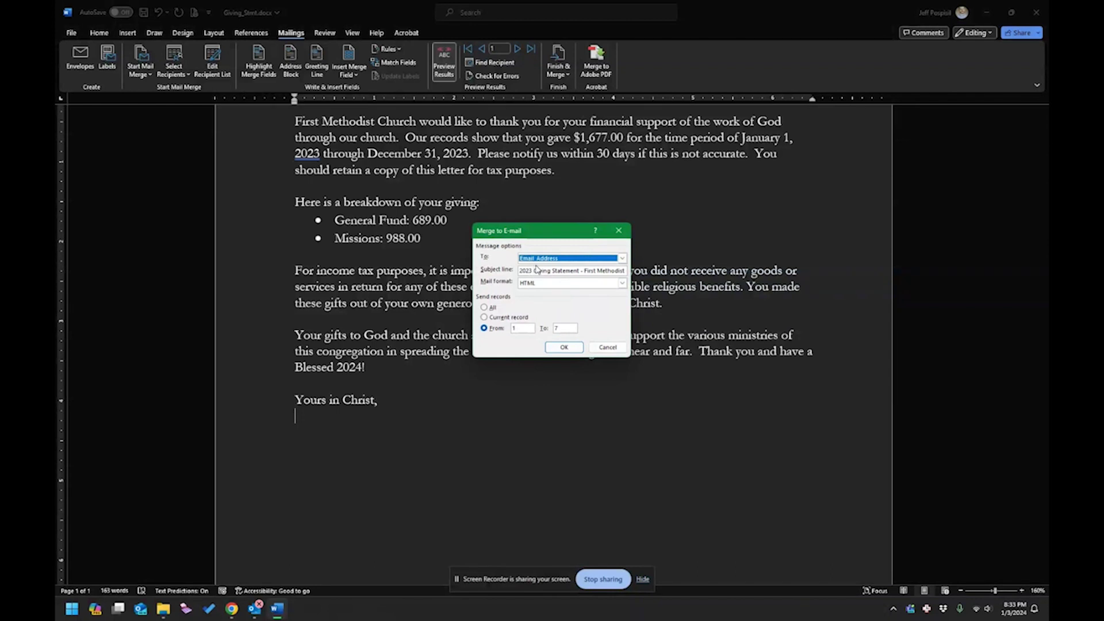
{"action": "left_click", "coordinate": [566, 347]}
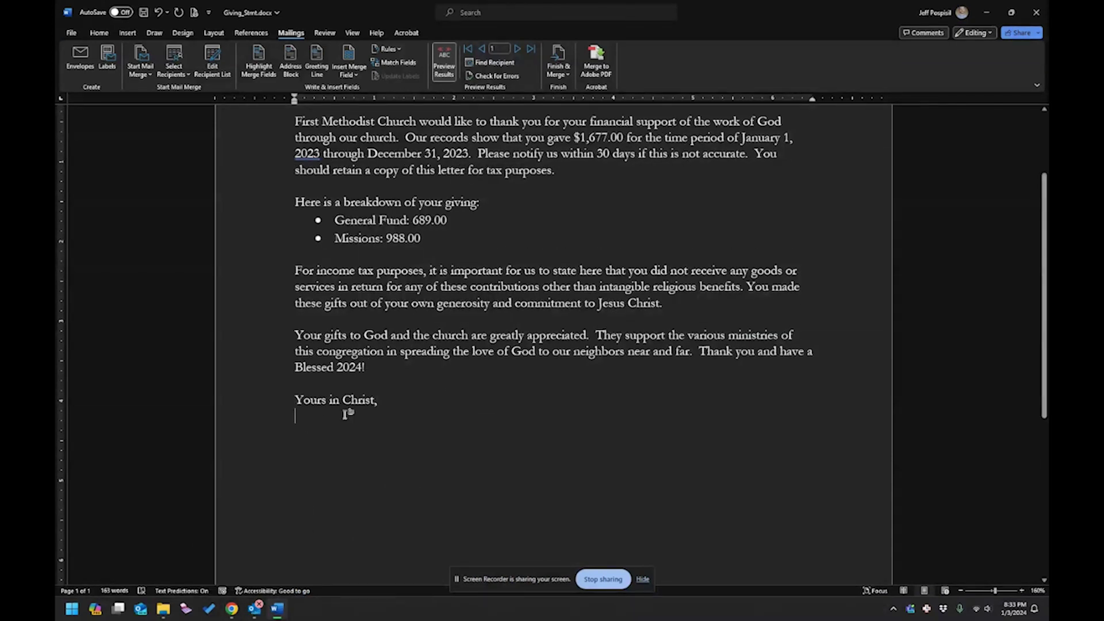
{"action": "left_click", "coordinate": [264, 613]}
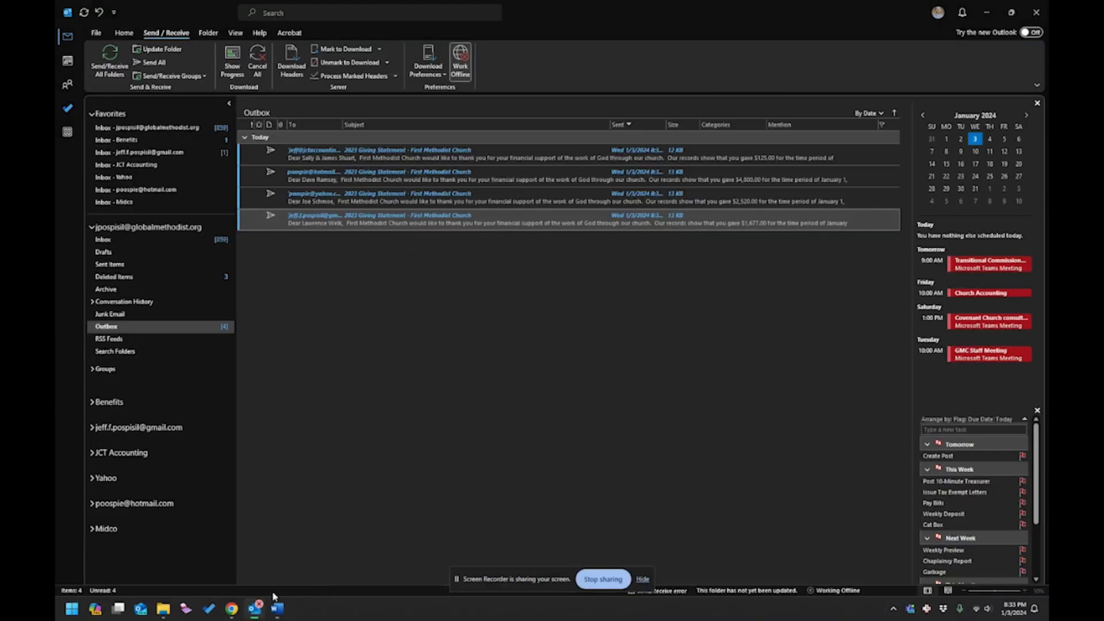
Send the first queued statement and take Outlook back online so mail goes out.
{"action": "double_click", "coordinate": [421, 157]}
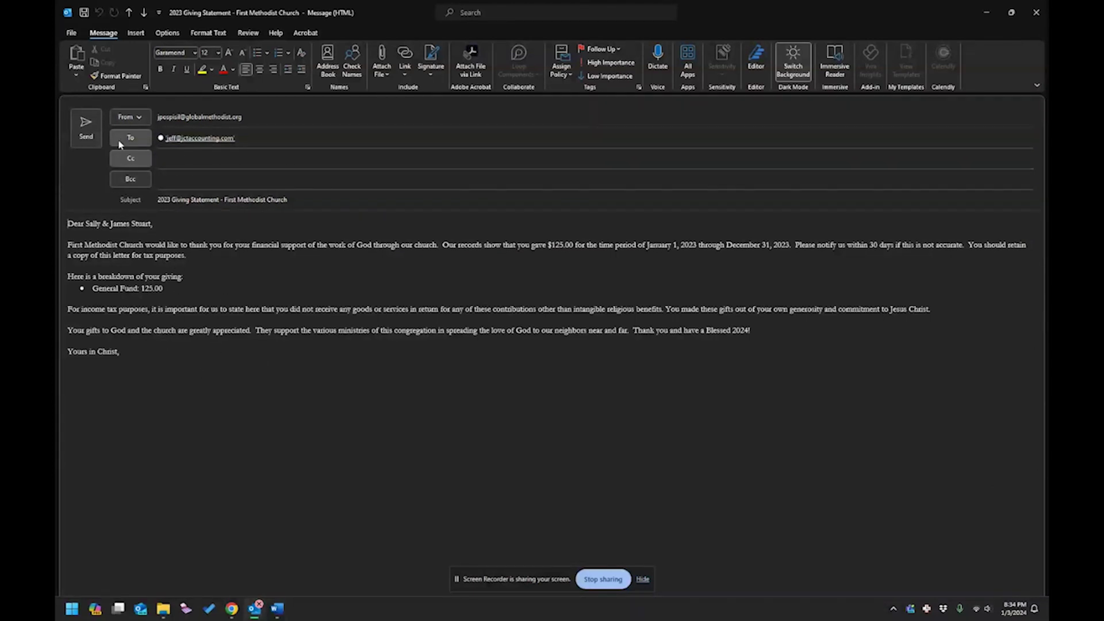
{"action": "left_click", "coordinate": [90, 123]}
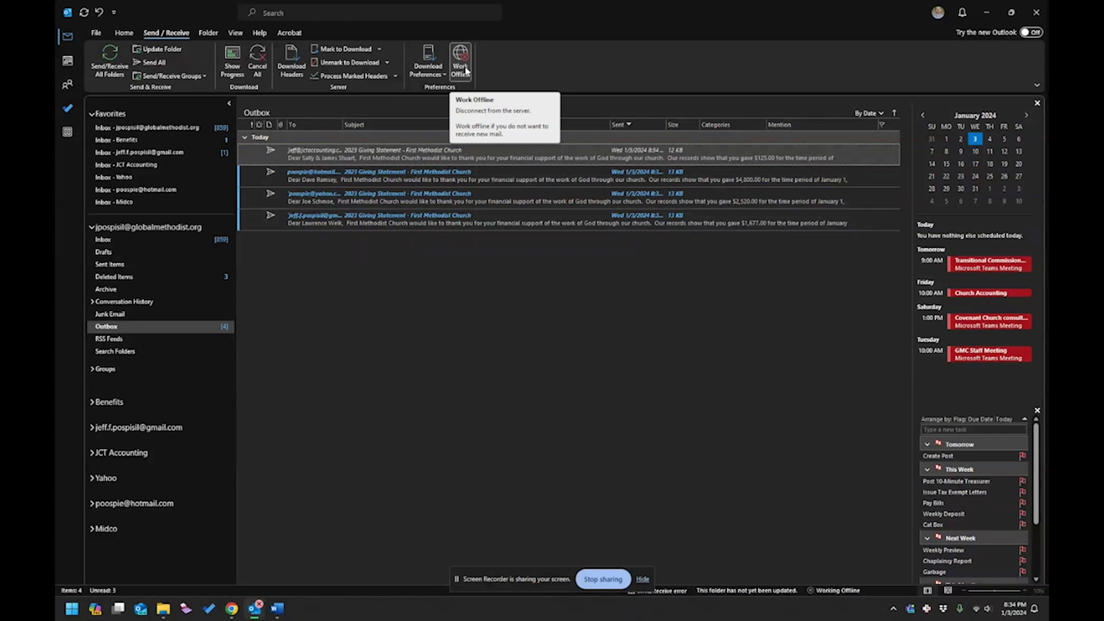
{"action": "left_click", "coordinate": [466, 71]}
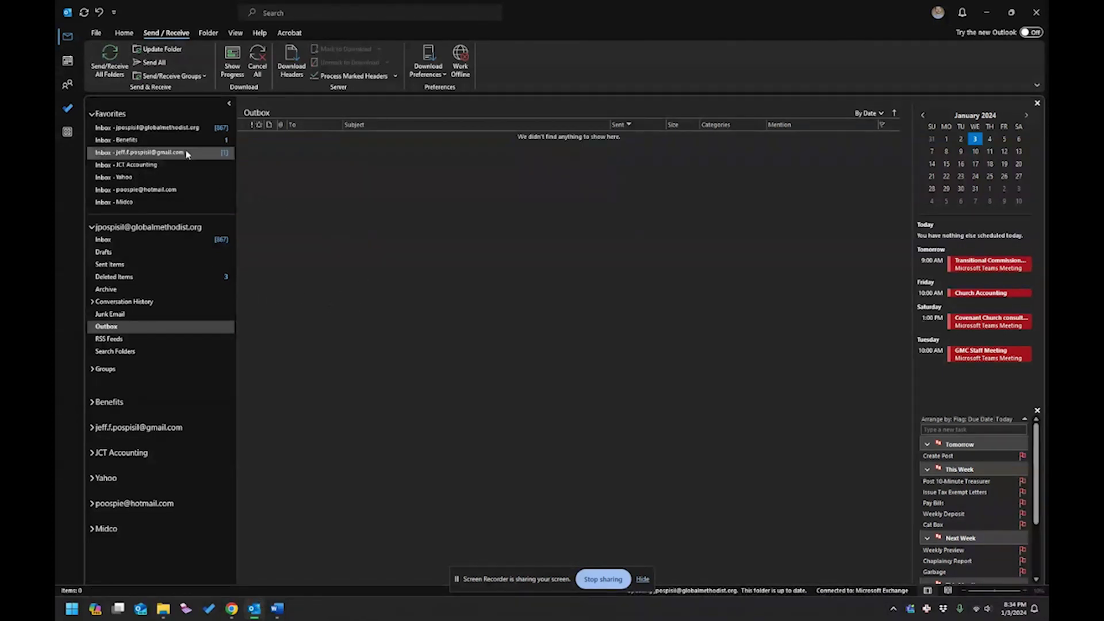
Open the received 2023 Giving Statement in the Hotmail test inbox, then return to Word.
{"action": "left_click", "coordinate": [175, 178]}
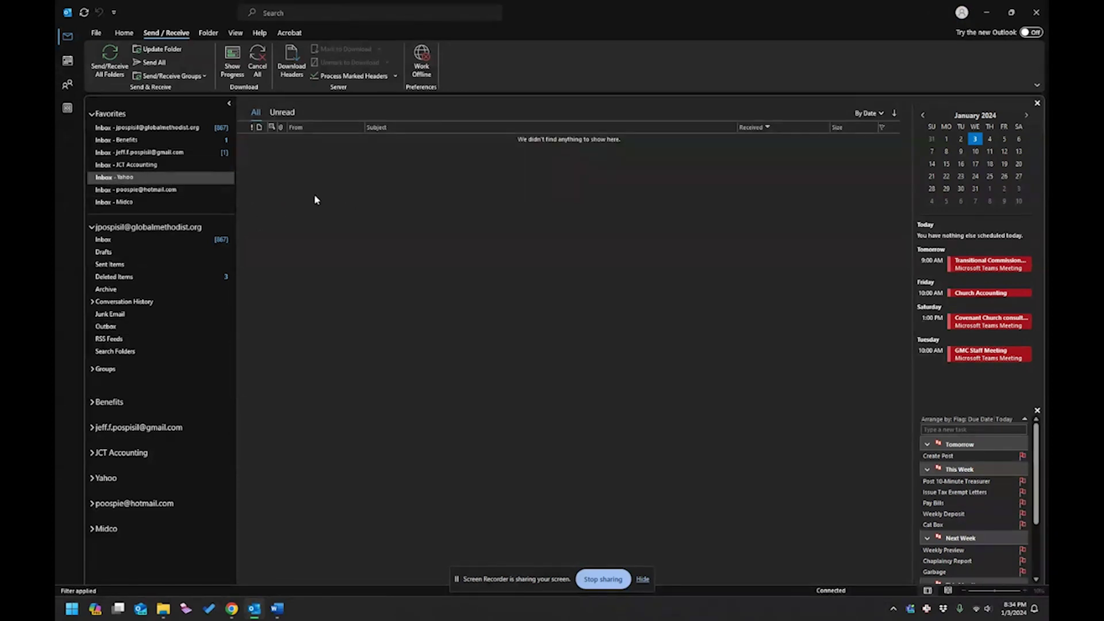
{"action": "left_click", "coordinate": [205, 190]}
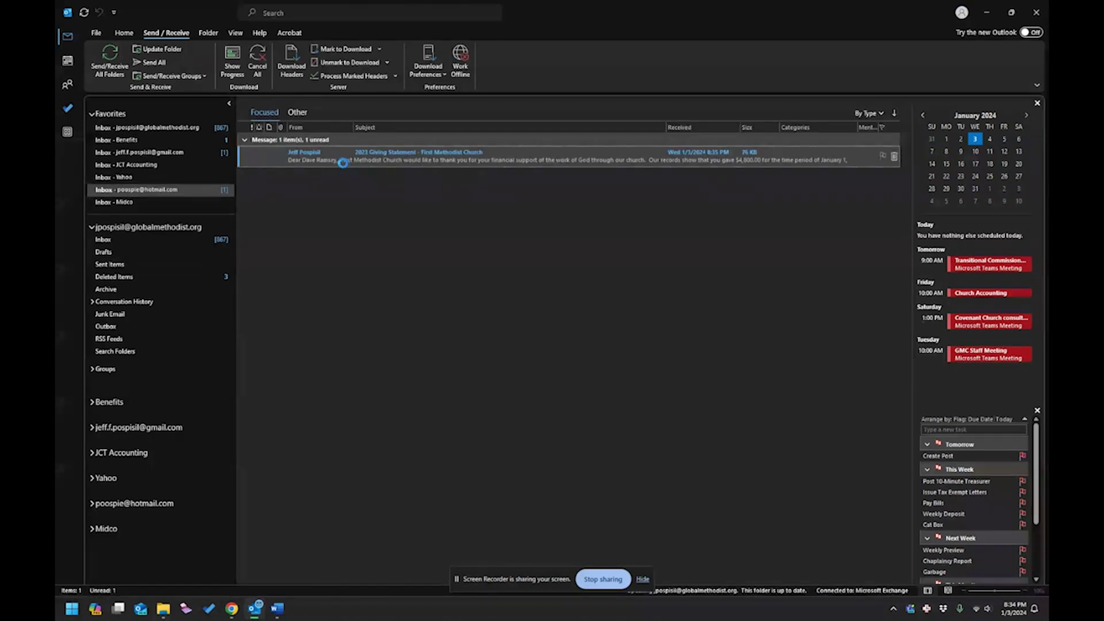
{"action": "key", "text": "Return"}
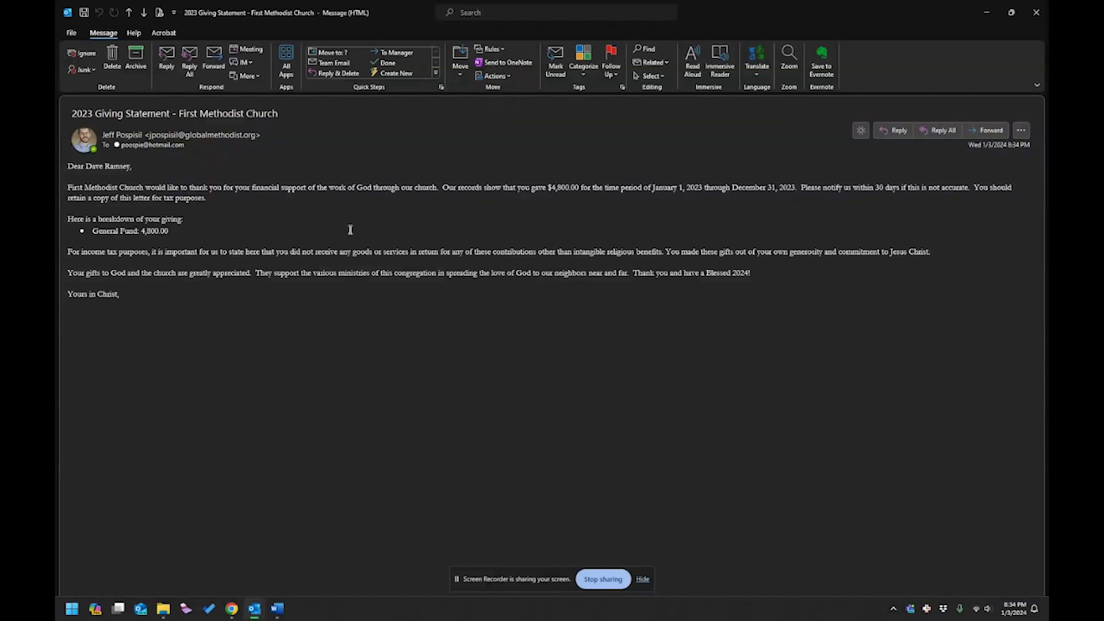
{"action": "left_click", "coordinate": [1037, 9]}
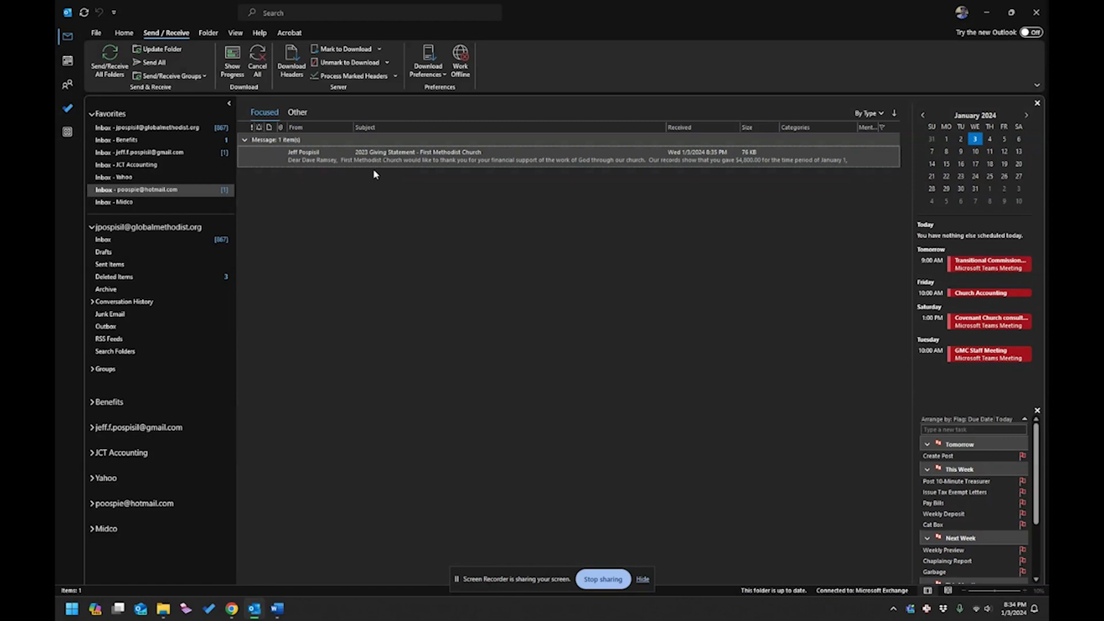
{"action": "left_click", "coordinate": [282, 609]}
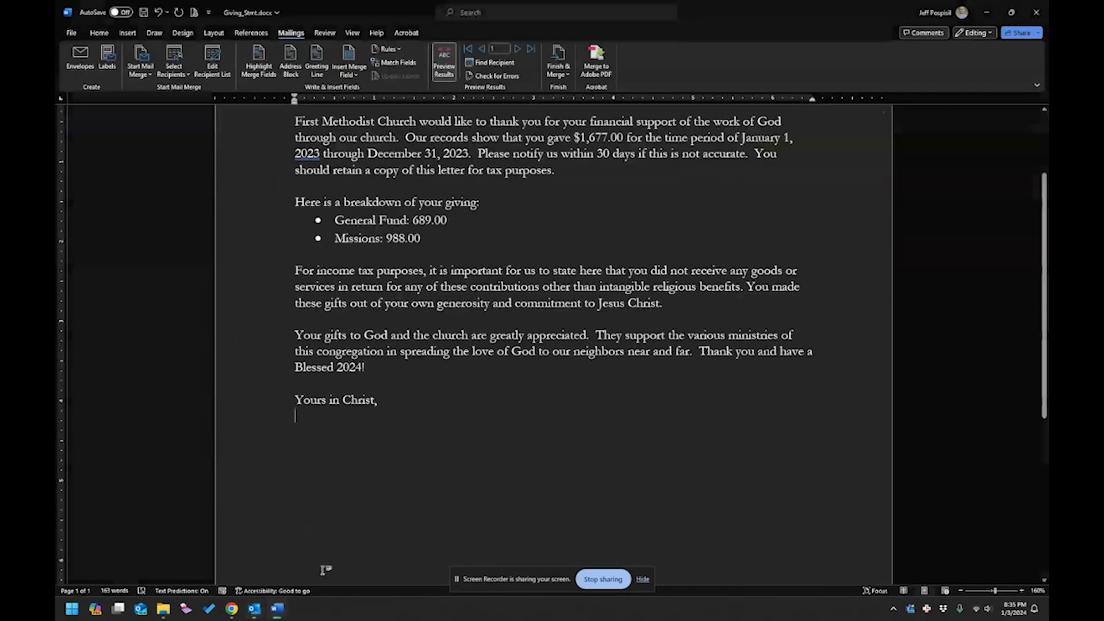
{"action": "left_click", "coordinate": [161, 10]}
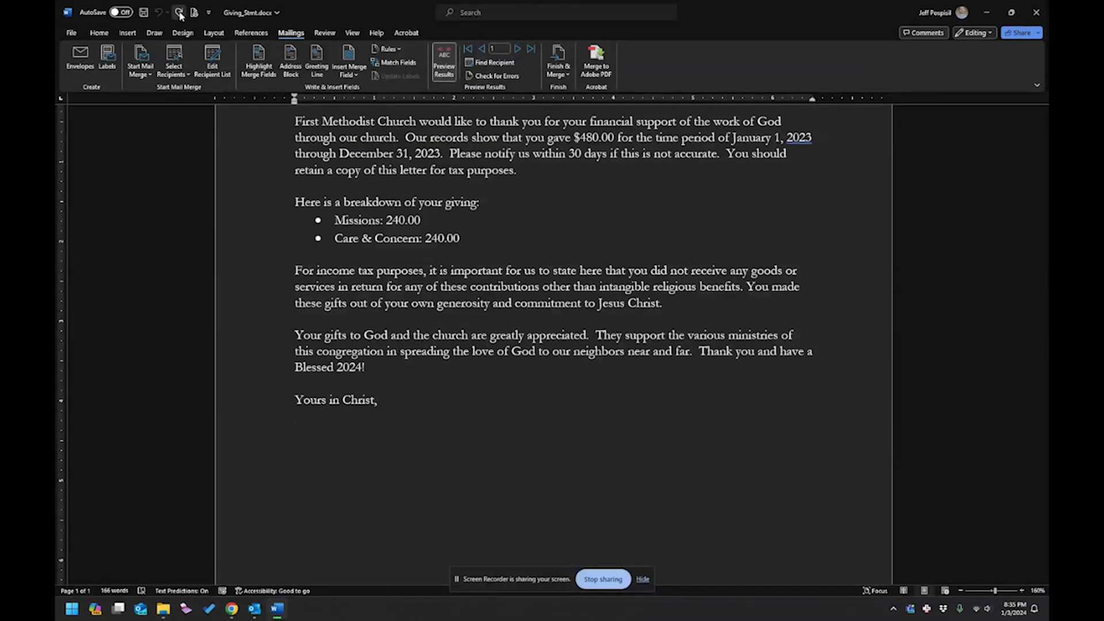
{"action": "left_click", "coordinate": [179, 12]}
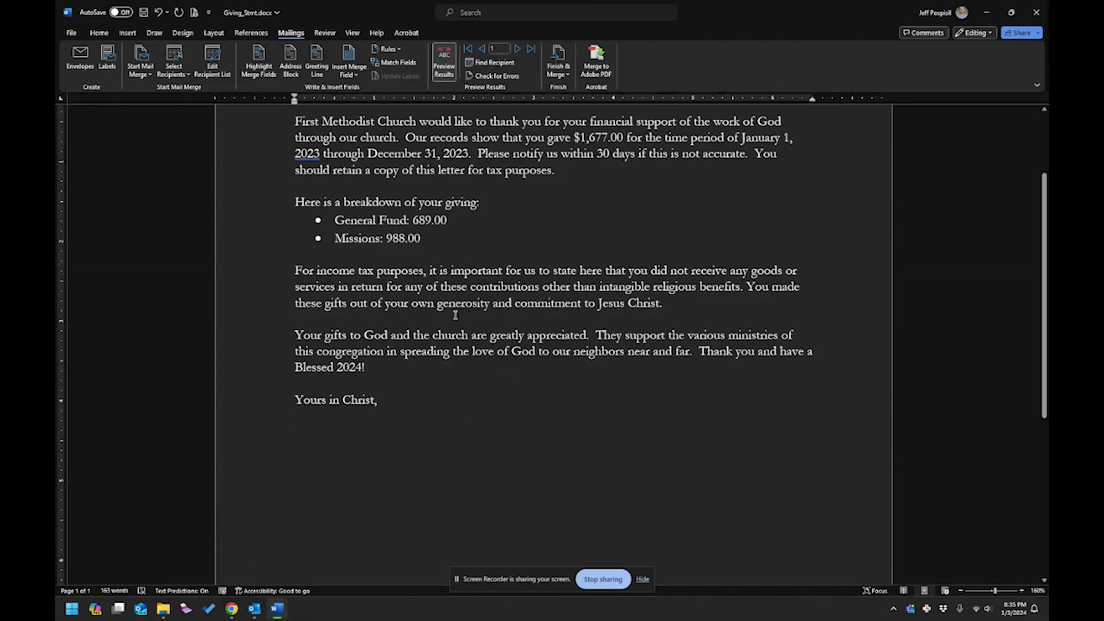
{"action": "scroll", "coordinate": [433, 303], "scroll_direction": "up", "scroll_amount": 3}
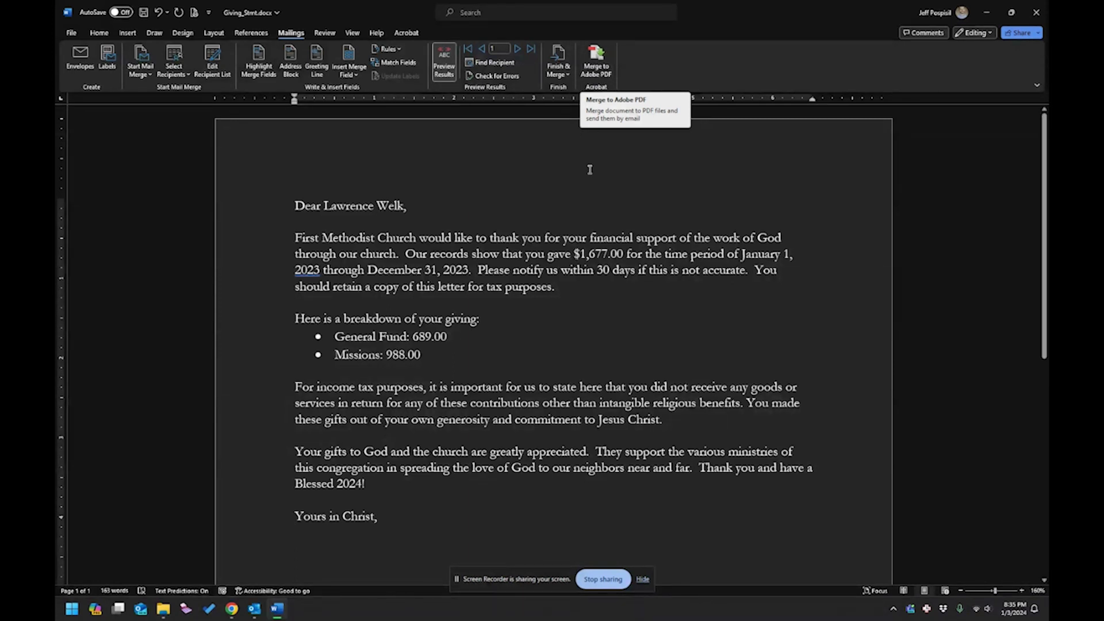
{"action": "left_click", "coordinate": [601, 60]}
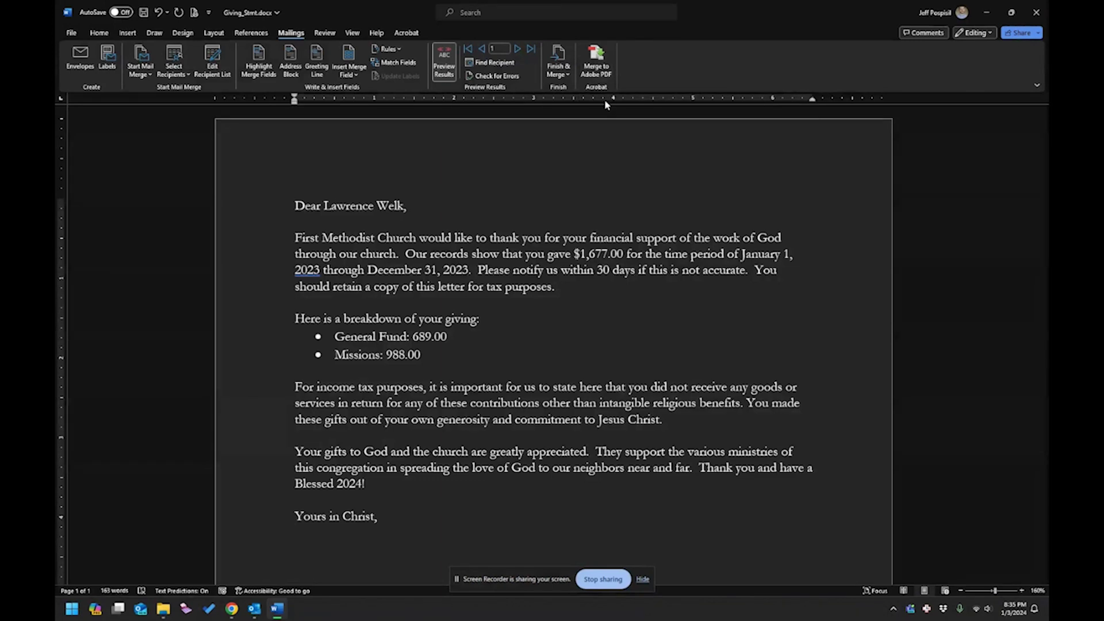
Begin a PDF merge starting at record 1, then cancel the Merge to Adobe PDF setup.
{"action": "left_click", "coordinate": [601, 60]}
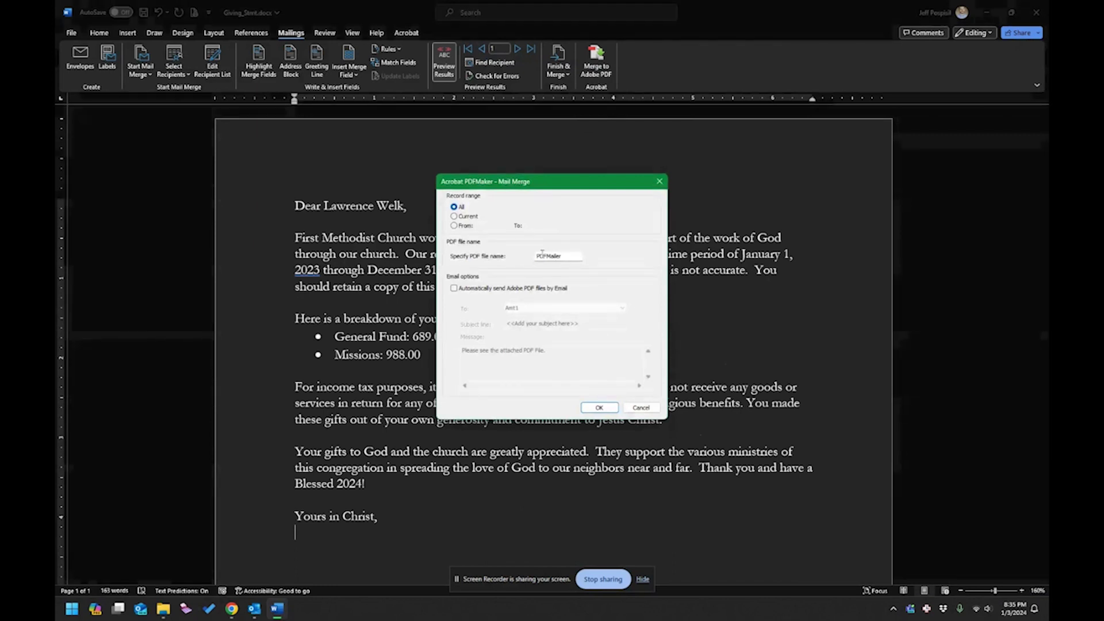
{"action": "left_click", "coordinate": [460, 229]}
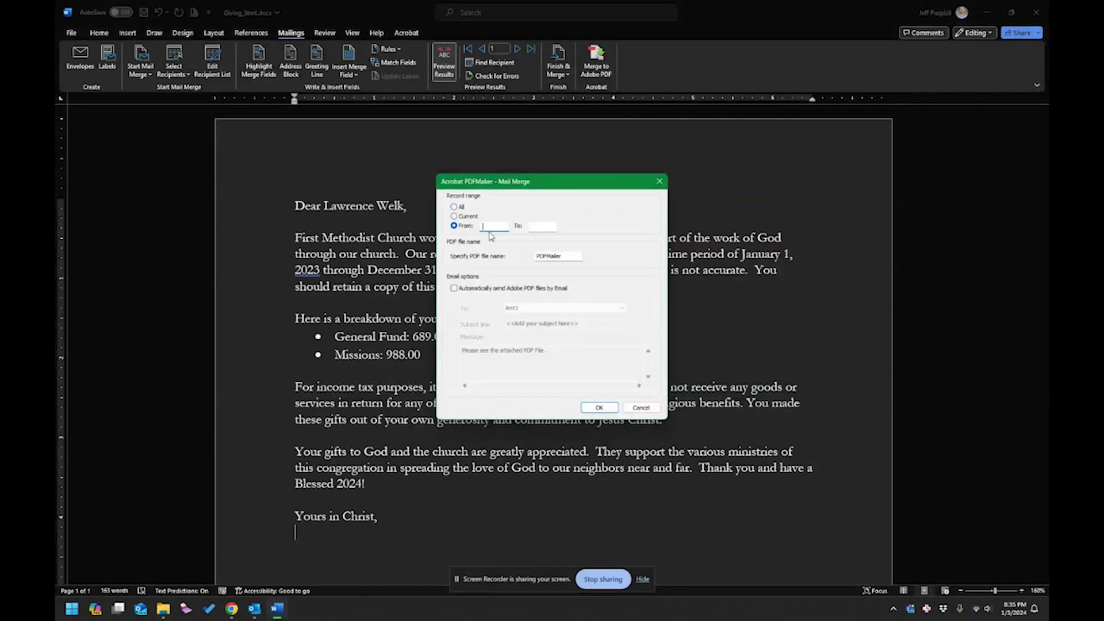
{"action": "type", "text": "1"}
{"action": "key", "text": "Tab"}
{"action": "left_click", "coordinate": [643, 407]}
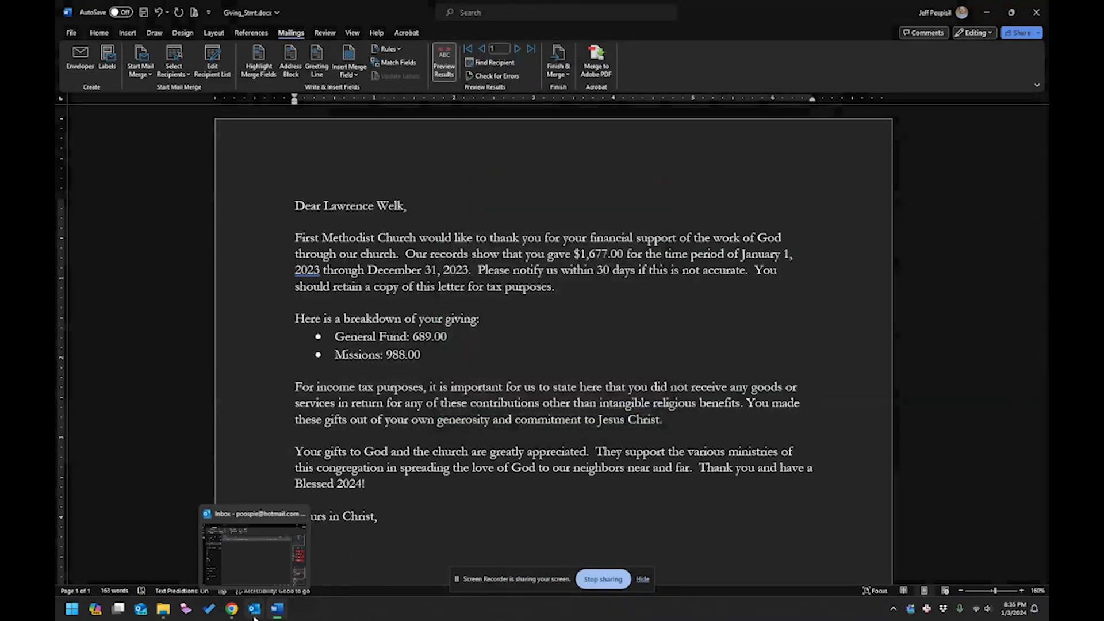
Put Outlook in Work Offline mode so emails wait in the Outbox, then return to Word.
{"action": "left_click", "coordinate": [255, 611]}
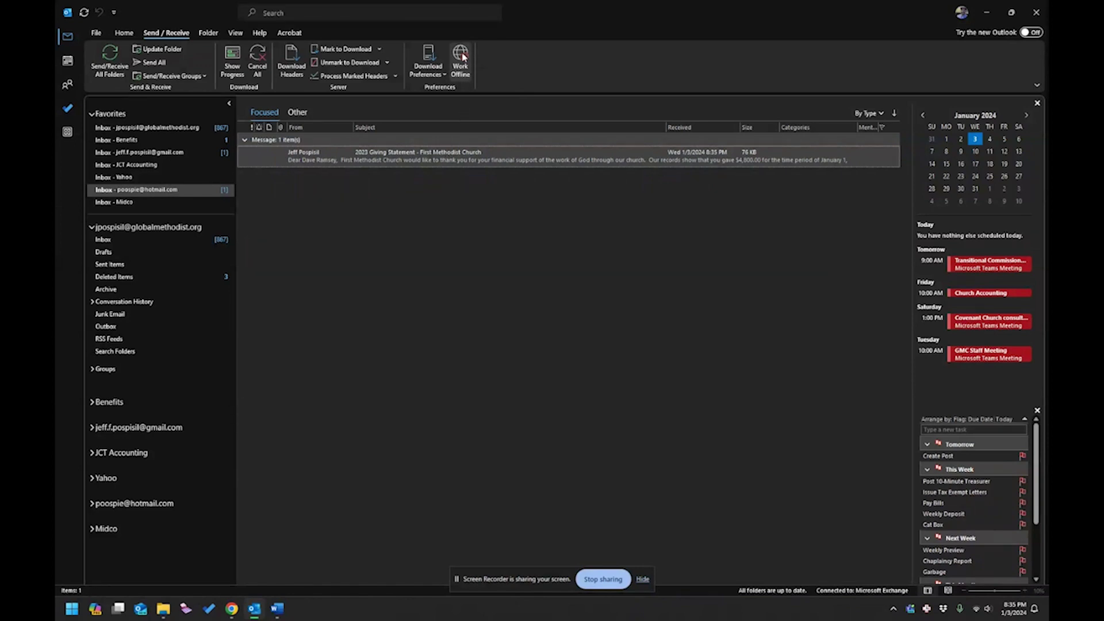
{"action": "left_click", "coordinate": [462, 57]}
{"action": "left_click", "coordinate": [286, 608]}
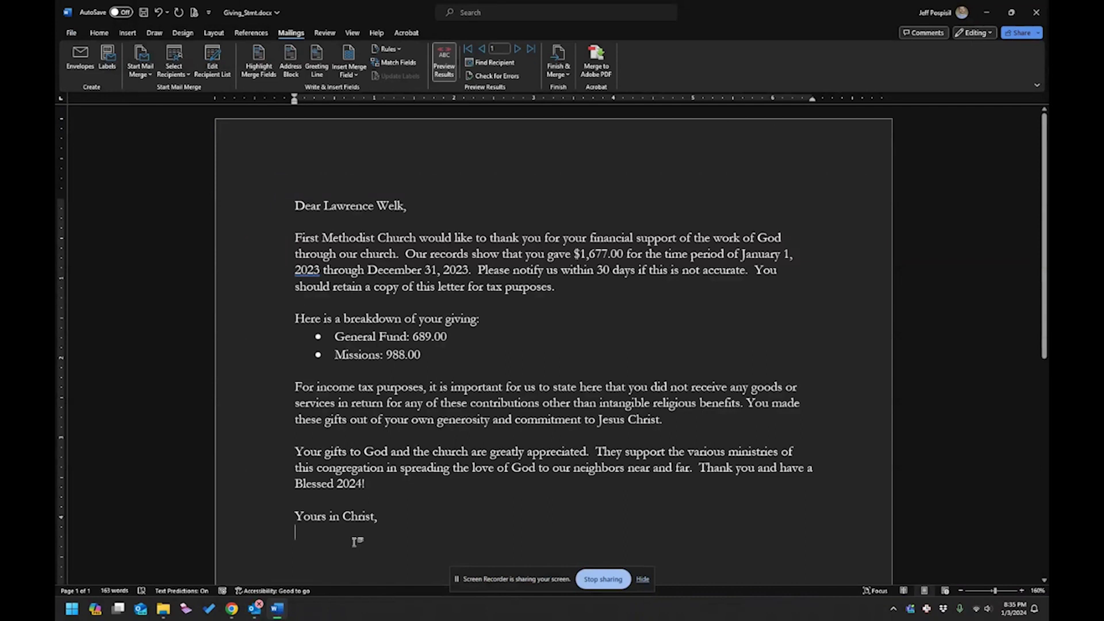
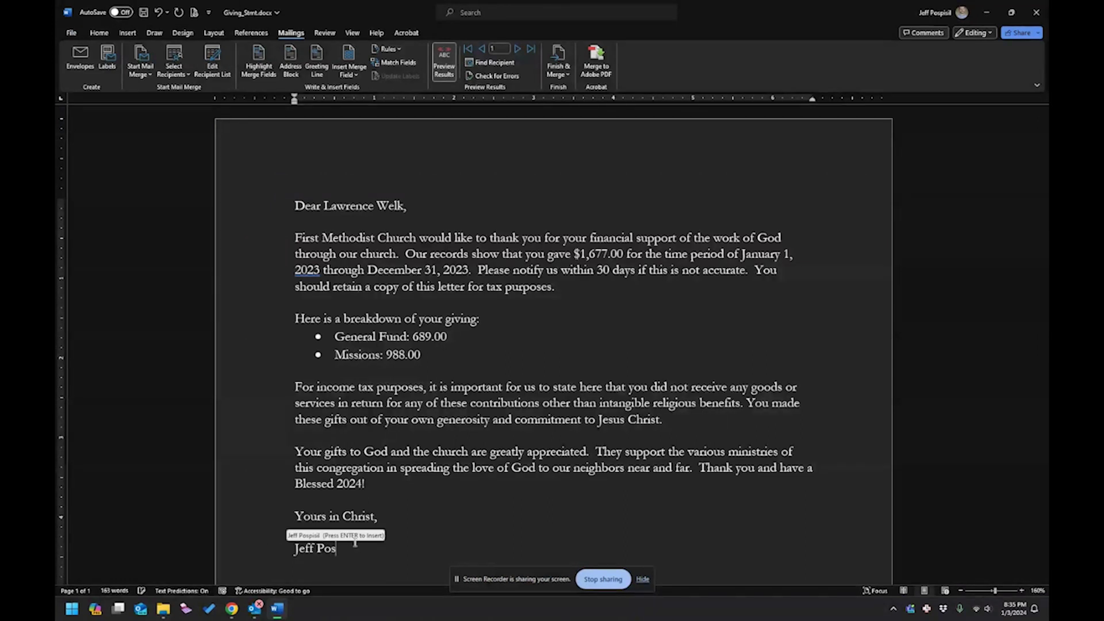
Sign below 'Yours in Christ,' with the sender's full name and the title Treasurer.
{"action": "key", "text": "Return"}
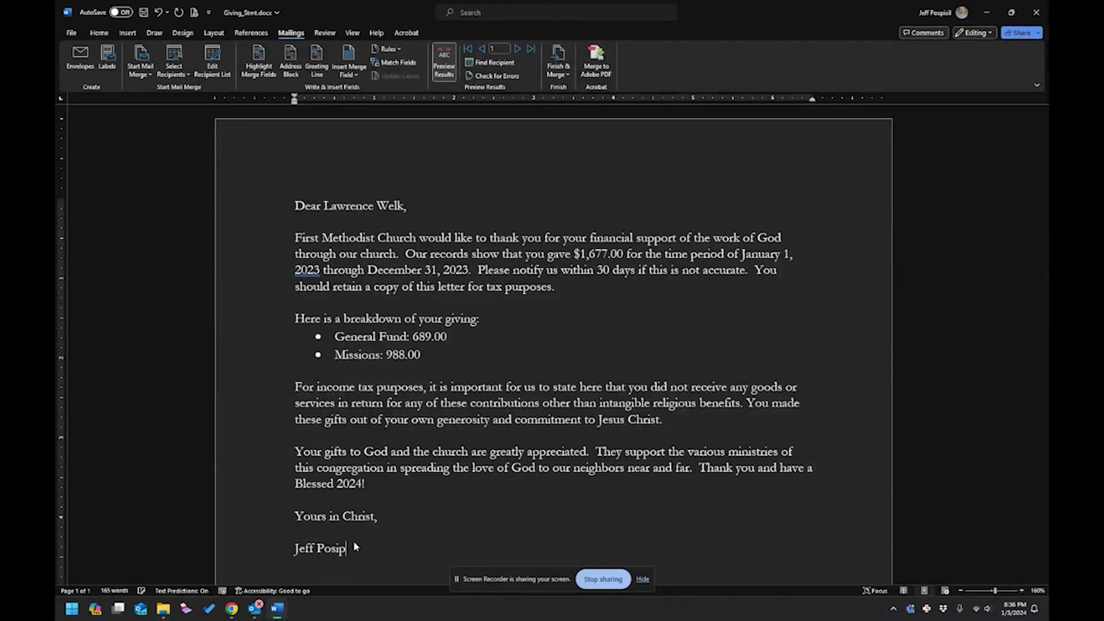
{"action": "key", "text": "Return"}
{"action": "key", "text": "Return"}
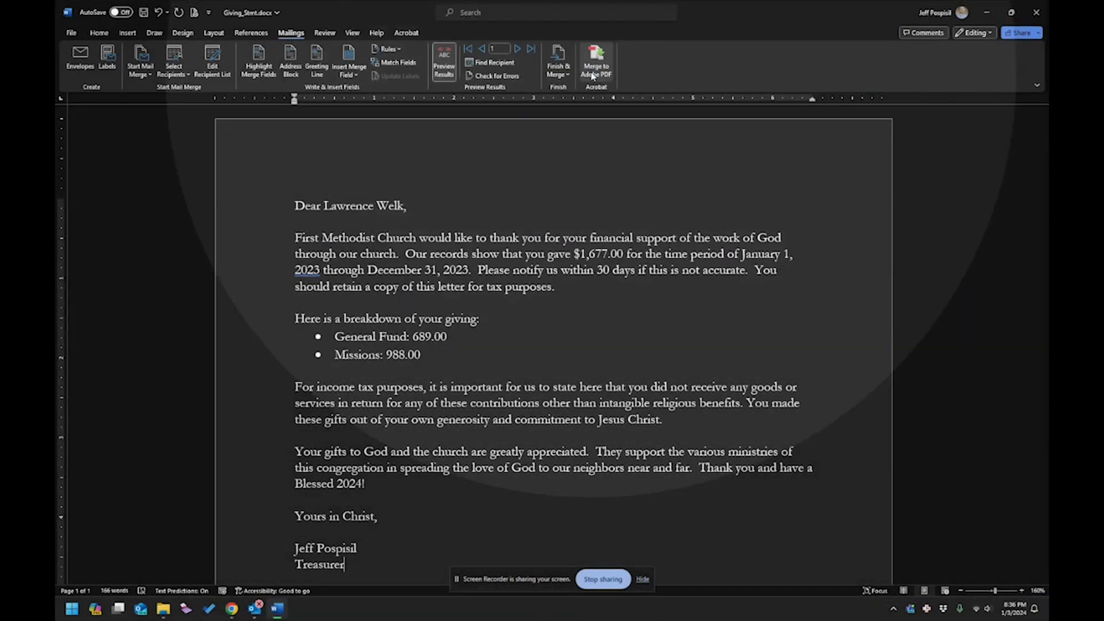
{"action": "left_click", "coordinate": [593, 77]}
Limit the PDF merge to records 1 through 7.
{"action": "left_click", "coordinate": [454, 225]}
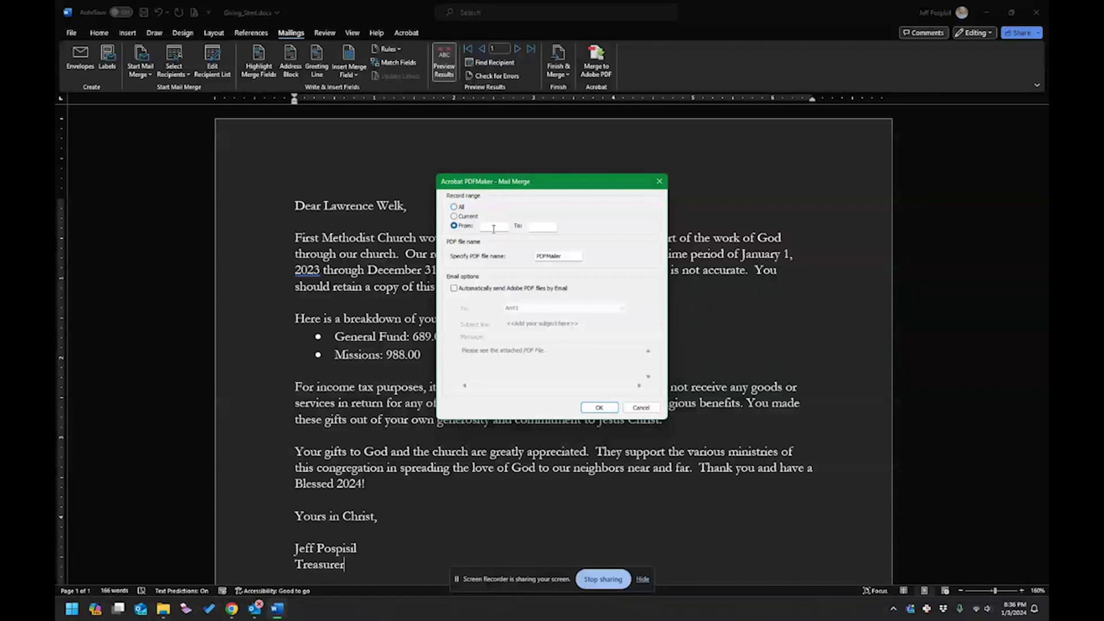
{"action": "left_click", "coordinate": [490, 226]}
{"action": "type", "text": "1"}
{"action": "key", "text": "Tab"}
{"action": "type", "text": "7"}
Name the output files Gift_Receipt_2023 and turn on automatically emailing each PDF.
{"action": "double_click", "coordinate": [562, 260]}
{"action": "type", "text": "Gif"}
{"action": "type", "text": "Re"}
{"action": "key", "text": "BackSpace"}
{"action": "key", "text": "BackSpace"}
{"action": "key", "text": "BackSpace"}
{"action": "type", "text": "_Receipt_2023"}
{"action": "left_click", "coordinate": [492, 290]}
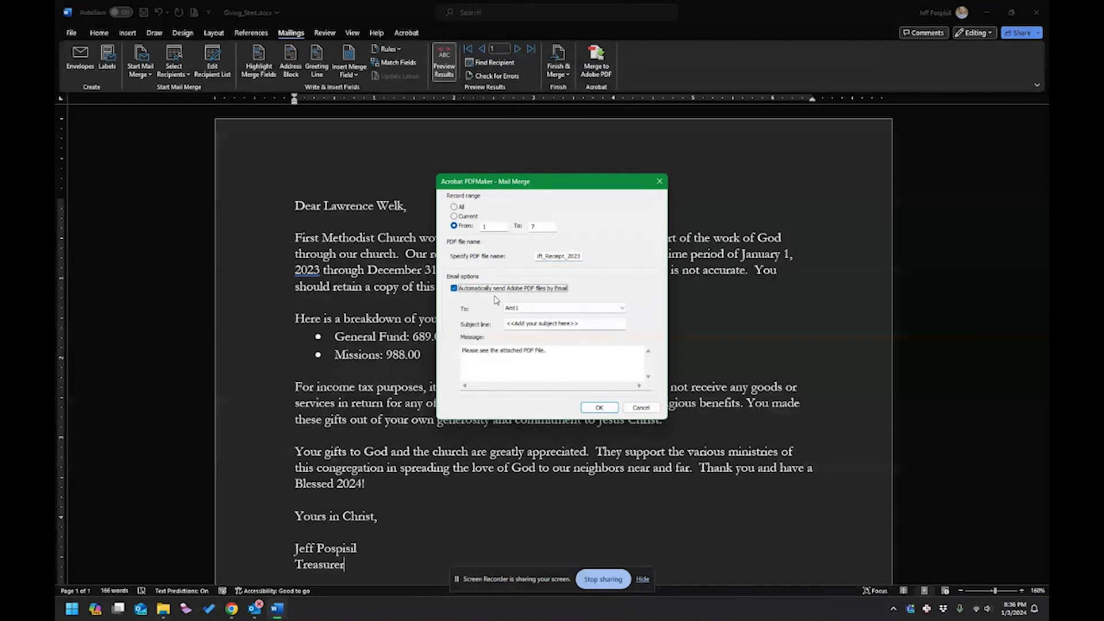
{"action": "left_click", "coordinate": [539, 311]}
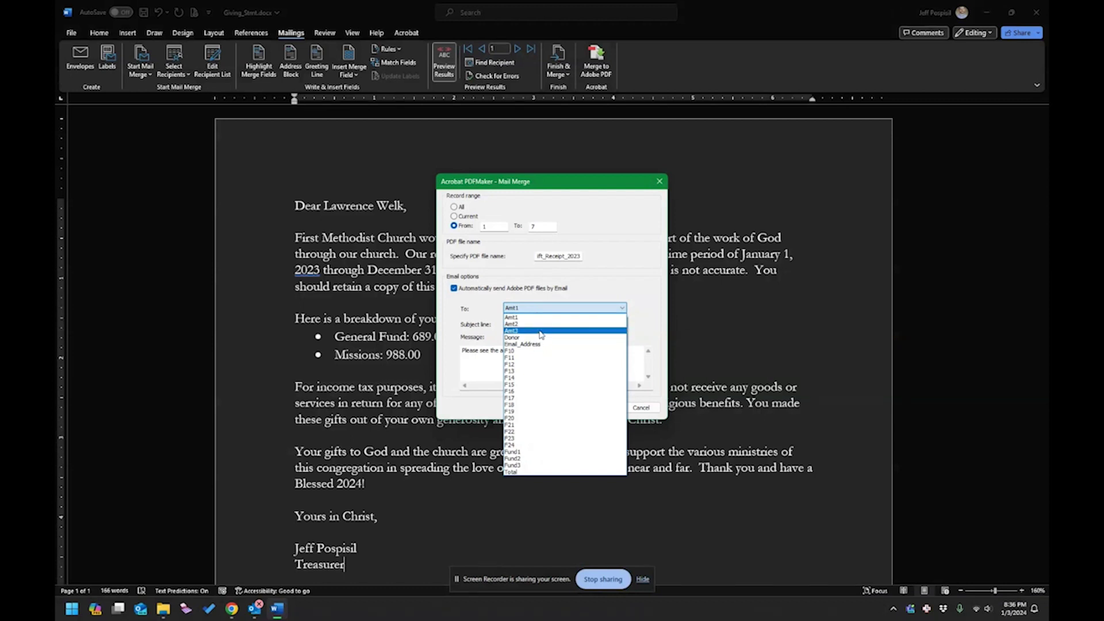
Address each PDF to Email_Address with subject 'First Methodist Giving Statement'.
{"action": "left_click", "coordinate": [519, 345]}
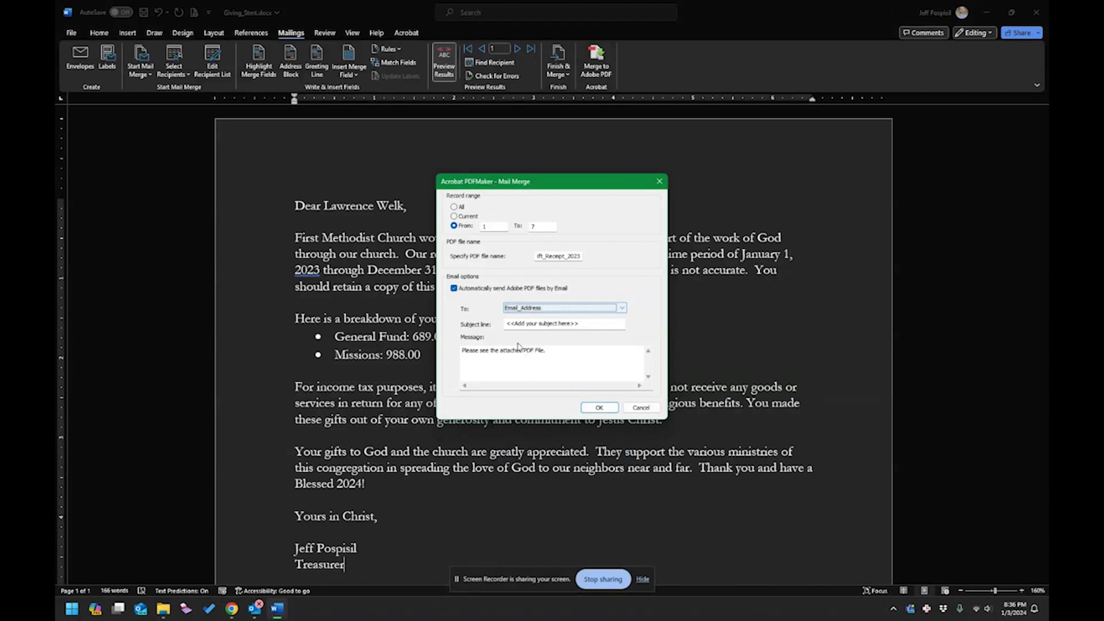
{"action": "left_click", "coordinate": [585, 328]}
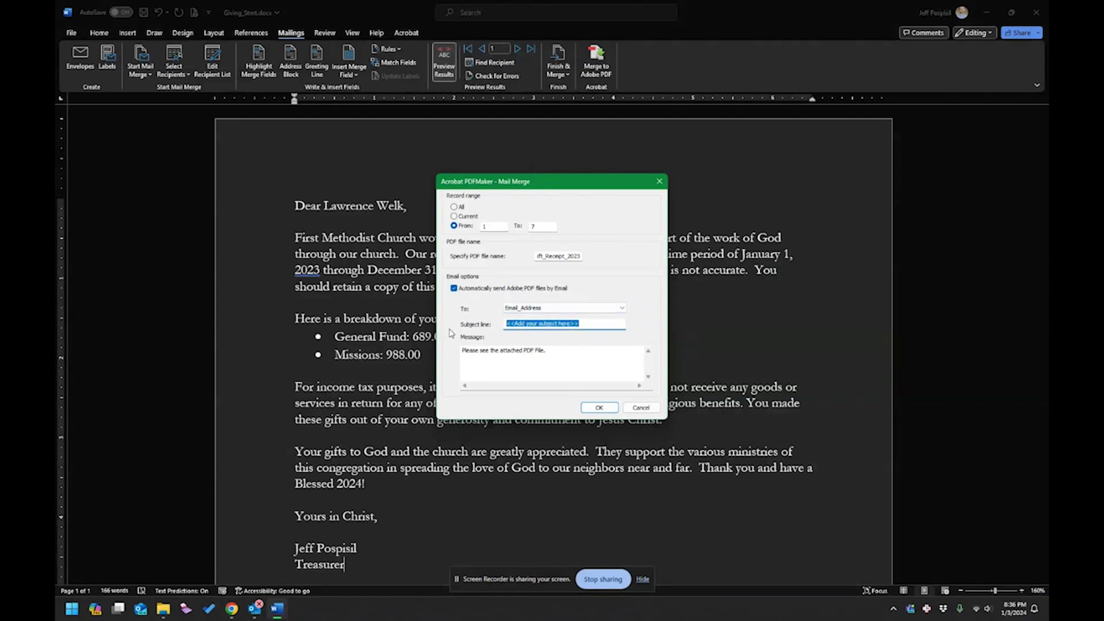
{"action": "type", "text": "First"}
{"action": "type", "text": " Methodist"}
{"action": "type", "text": " Gift Re"}
{"action": "key", "text": "BackSpace"}
{"action": "key", "text": "BackSpace"}
{"action": "type", "text": "vign"}
{"action": "type", "text": "ng"}
Add a thank-you message signed with the sender's name and run the merge, which reports inconsistencies.
{"action": "key", "text": "Tab"}
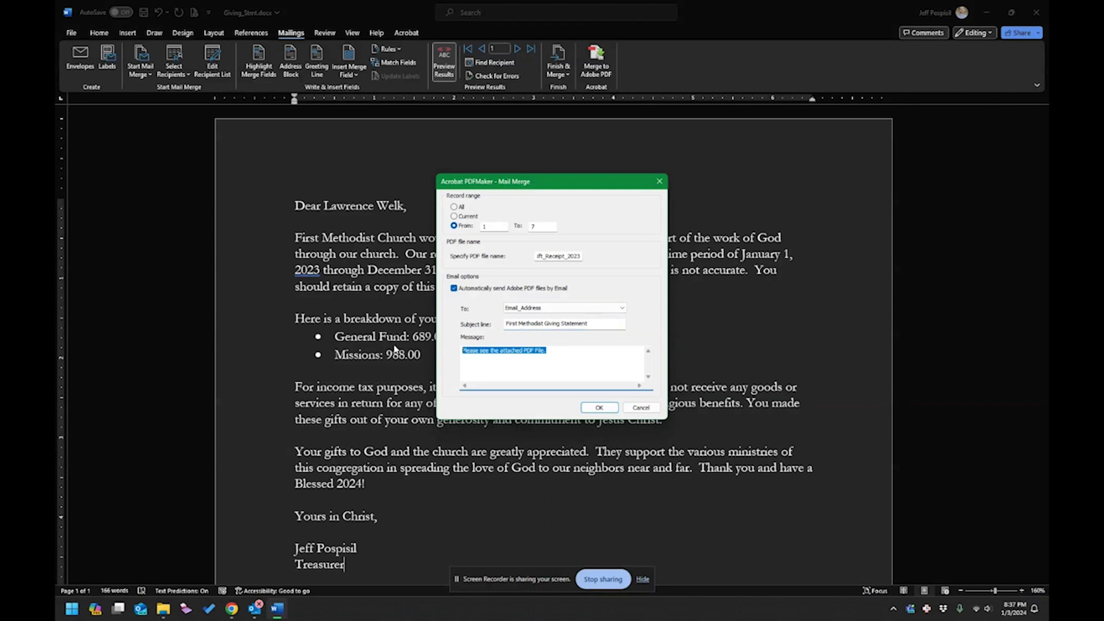
{"action": "type", "text": "T"}
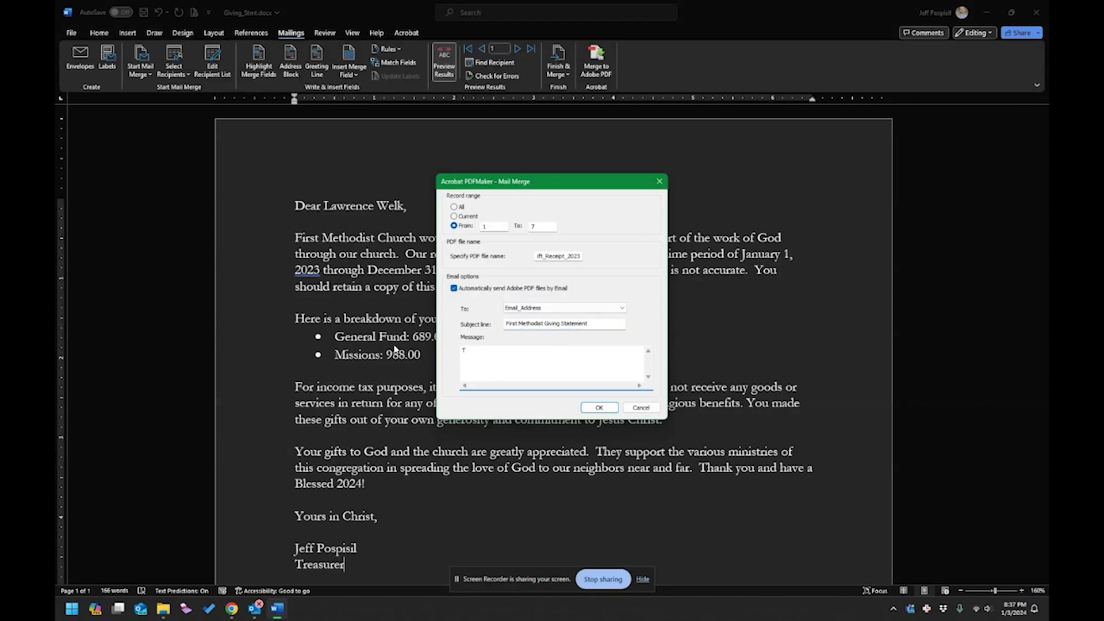
{"action": "type", "text": "hank you for your generosity. Attached is your gift receipt for tax pur"}
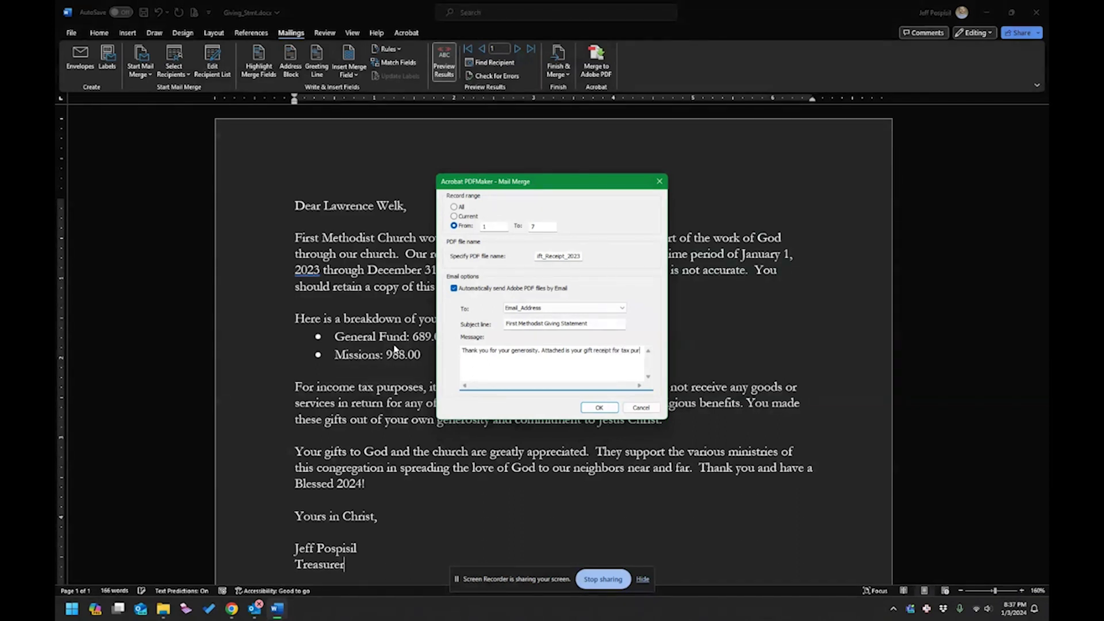
{"action": "type", "text": "poses"}
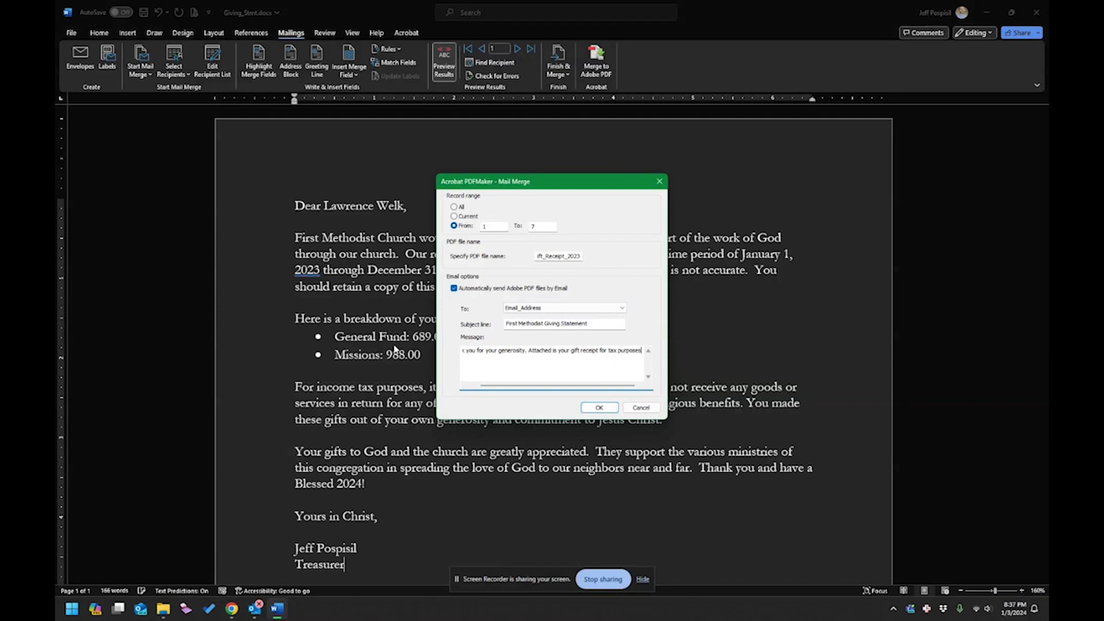
{"action": "key", "text": "Return"}
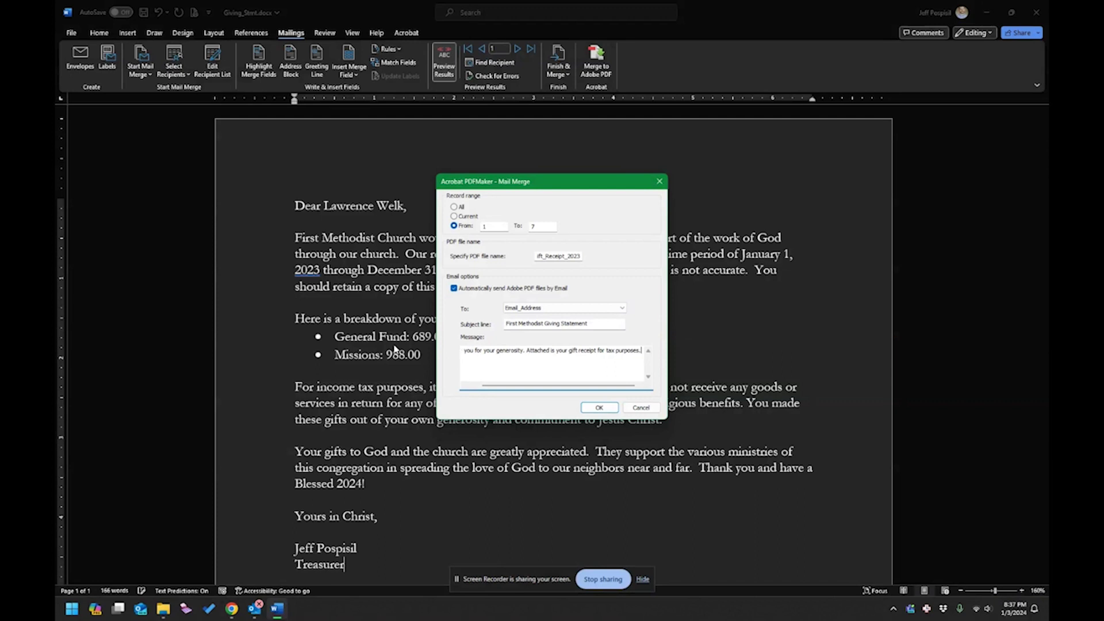
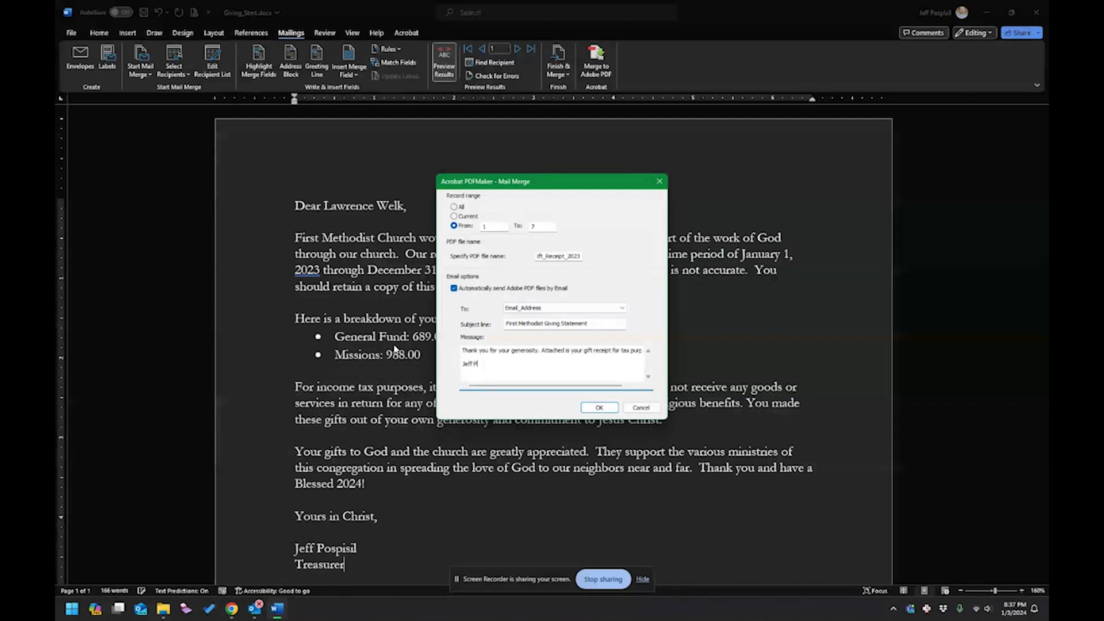
{"action": "left_click", "coordinate": [599, 409]}
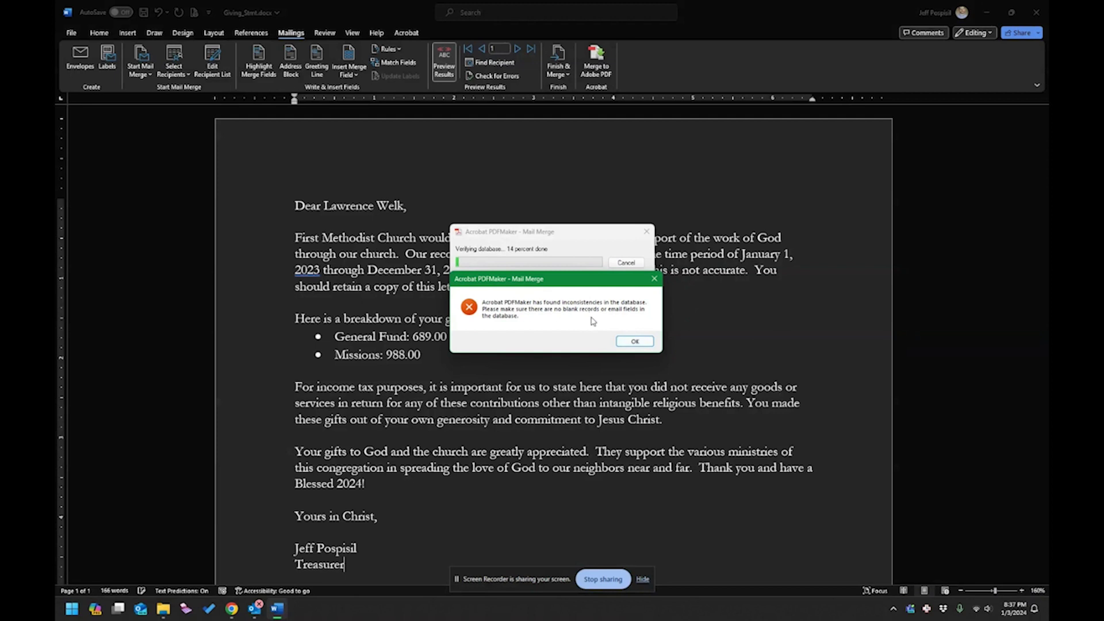
{"action": "left_click", "coordinate": [635, 342]}
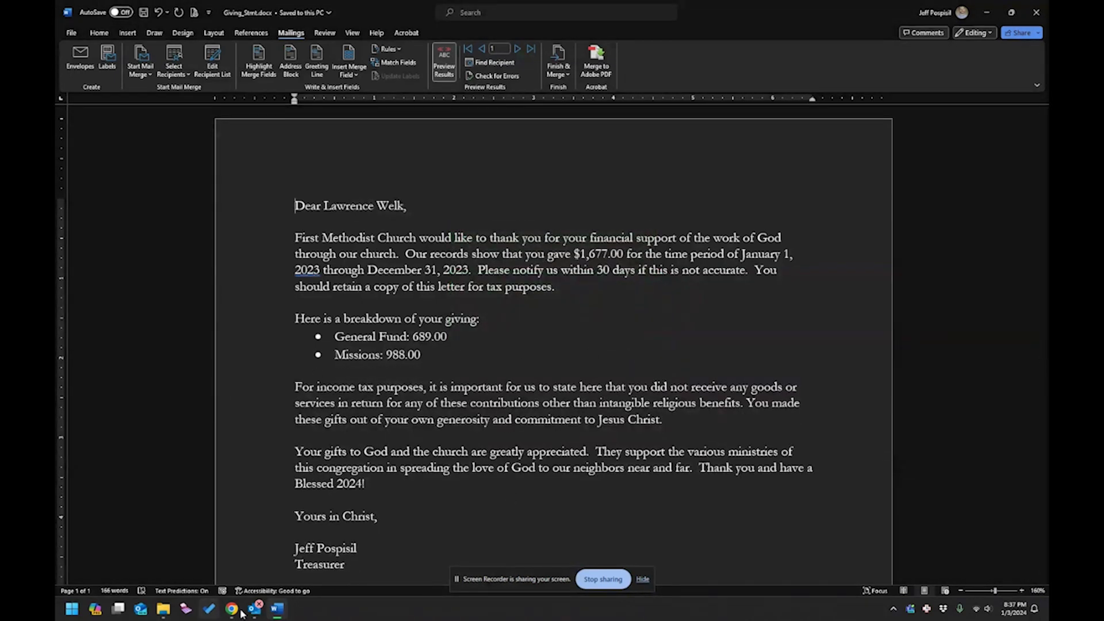
{"action": "left_click", "coordinate": [275, 609]}
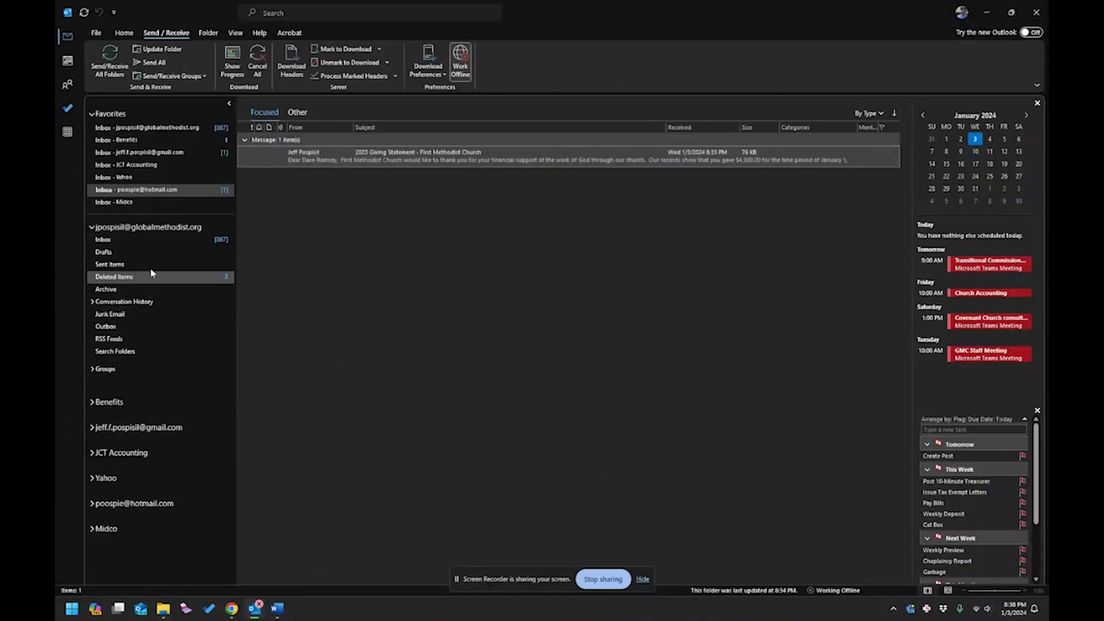
{"action": "left_click", "coordinate": [278, 610]}
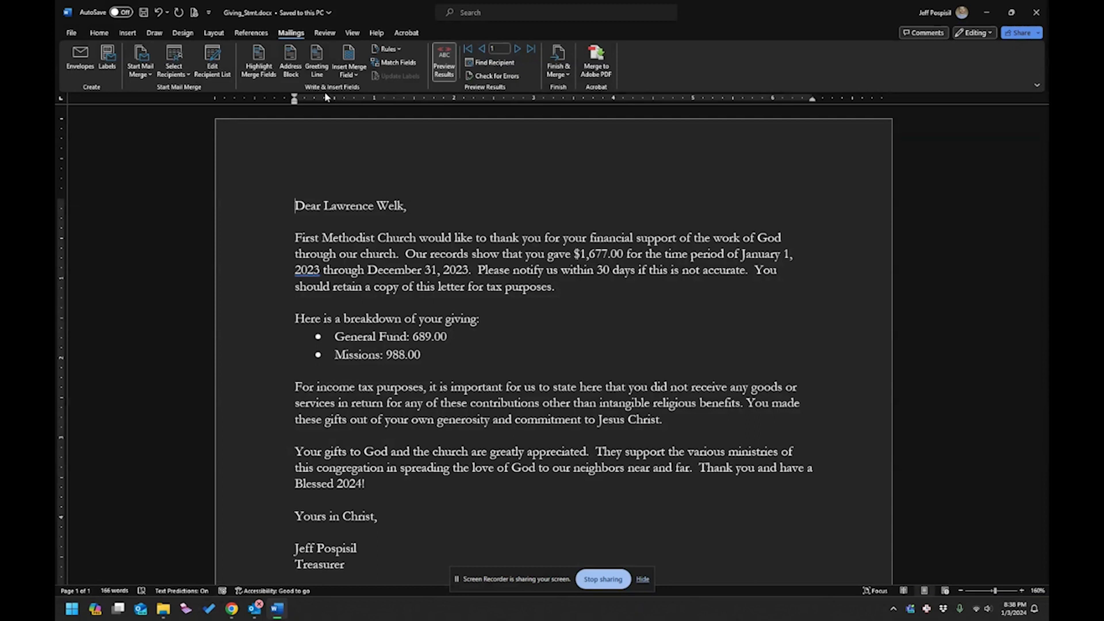
Back out of choosing a new data source and open the Church Donations.xlsx recipient list.
{"action": "left_click", "coordinate": [188, 79]}
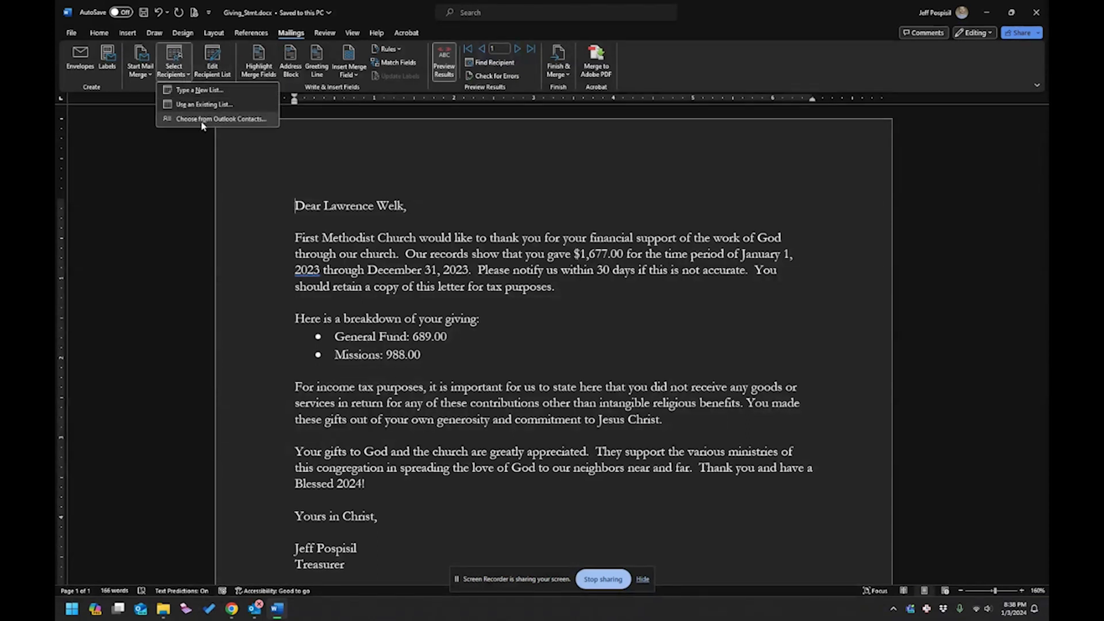
{"action": "left_click", "coordinate": [200, 105]}
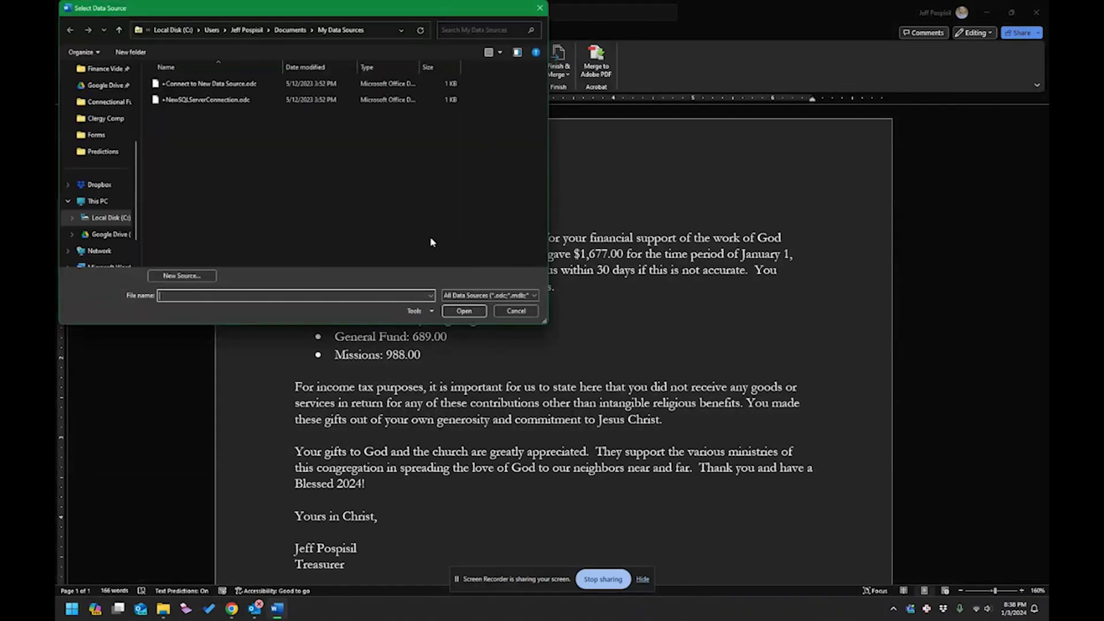
{"action": "left_click", "coordinate": [517, 311]}
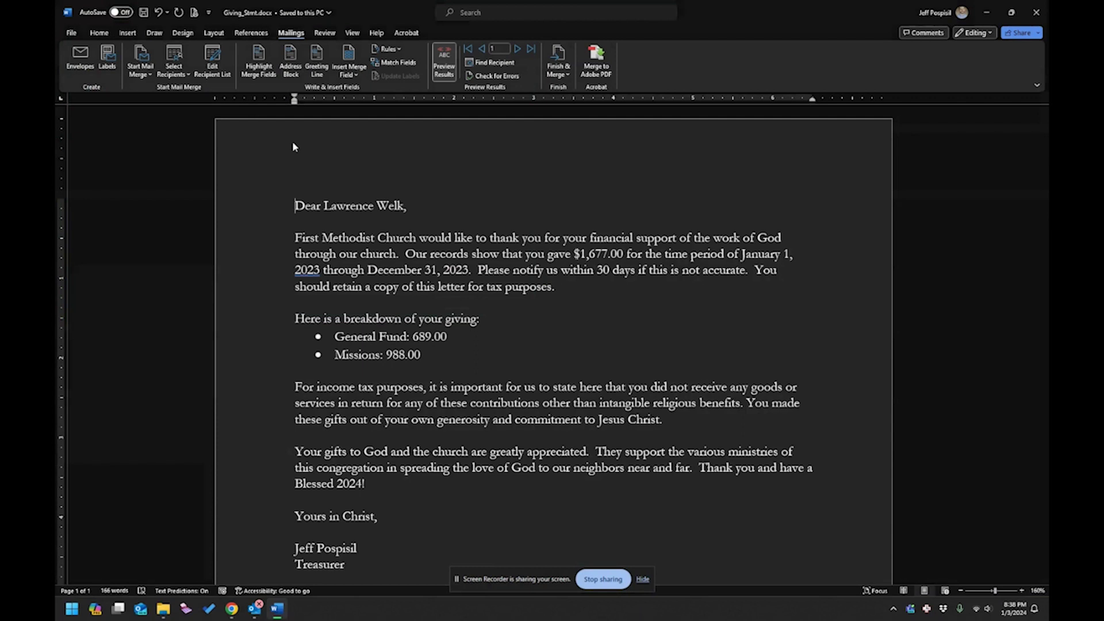
{"action": "left_click", "coordinate": [223, 73]}
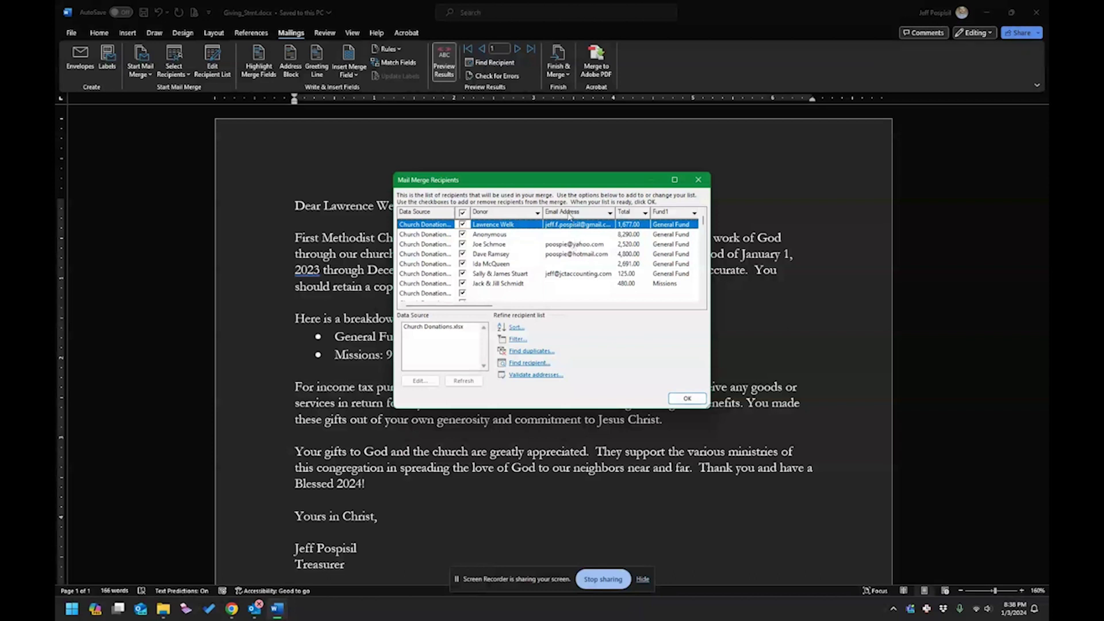
Filter the recipients to those whose Email Address is not blank.
{"action": "left_click", "coordinate": [518, 338]}
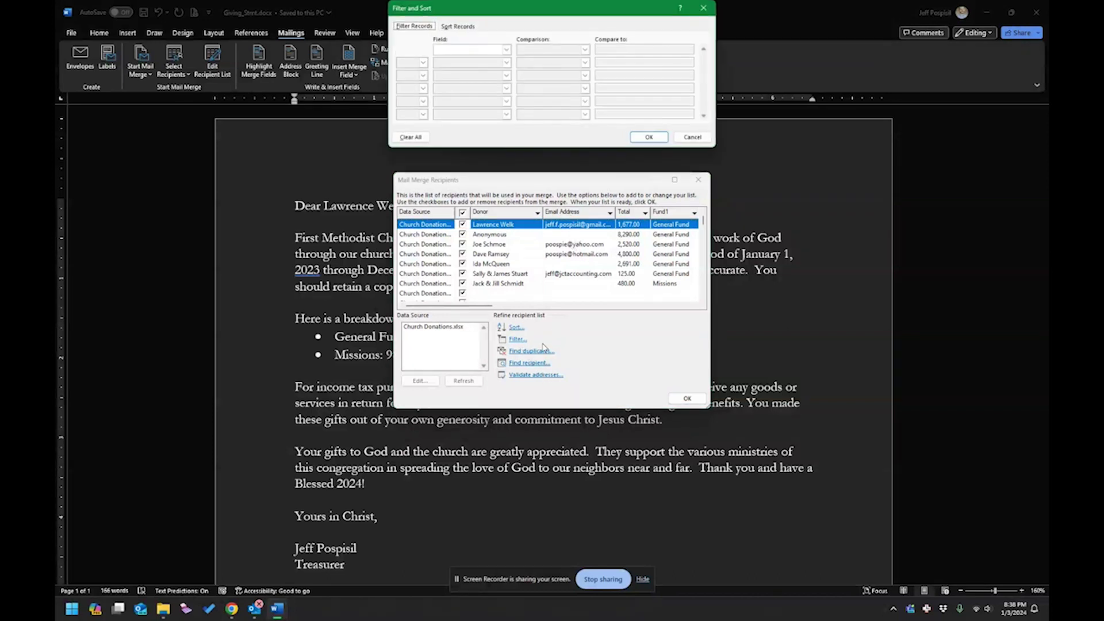
{"action": "left_click", "coordinate": [506, 49]}
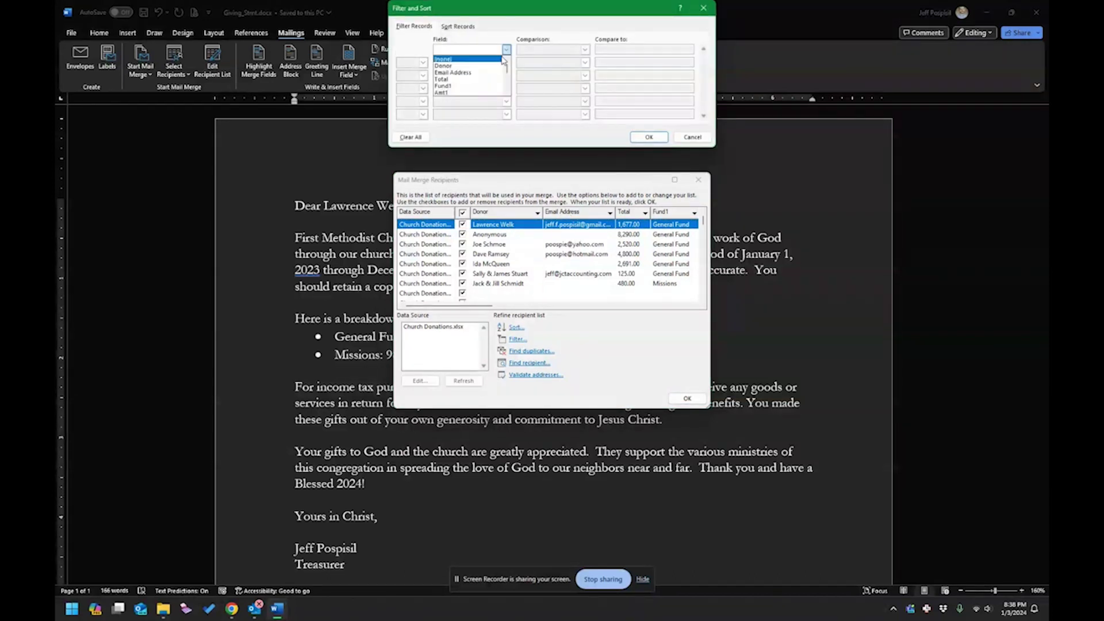
{"action": "left_click", "coordinate": [454, 73]}
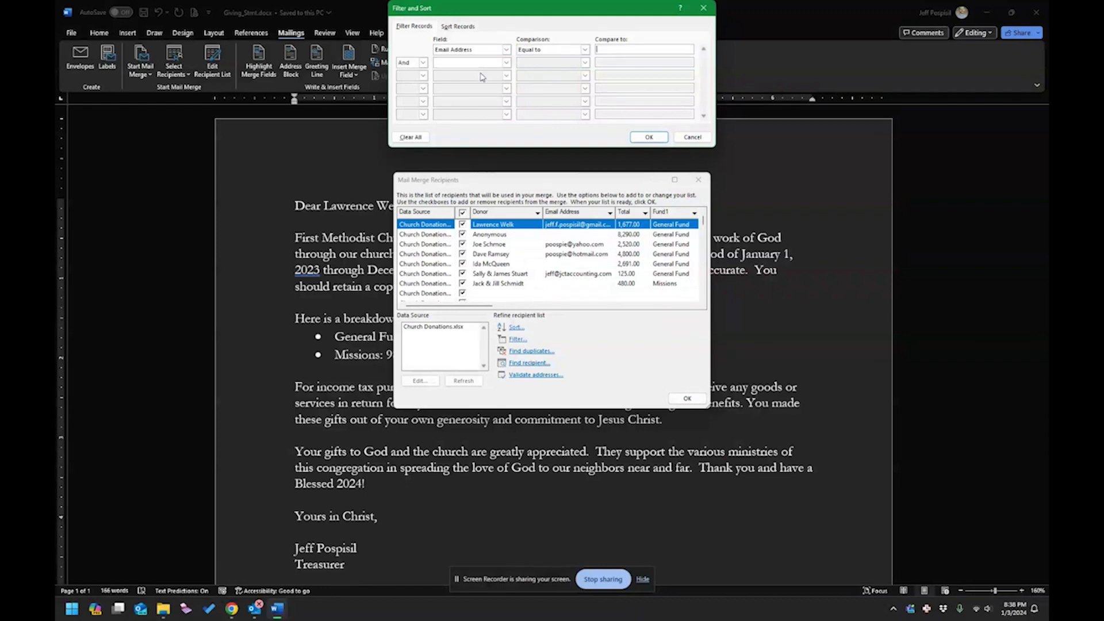
{"action": "left_click", "coordinate": [584, 50]}
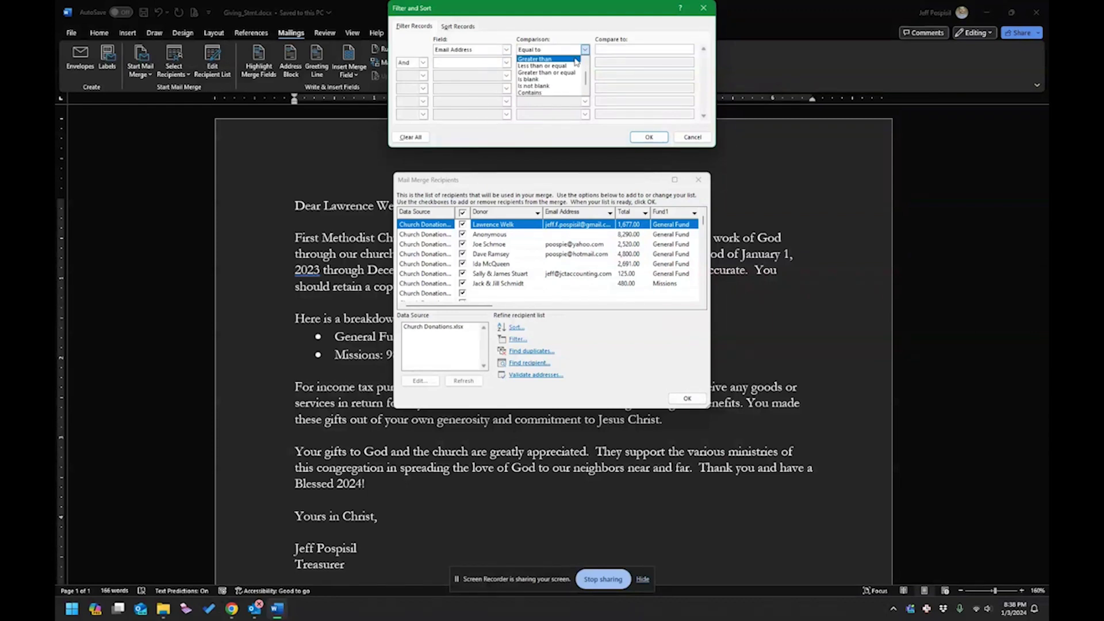
{"action": "scroll", "coordinate": [555, 83], "scroll_direction": "down", "scroll_amount": 1}
{"action": "left_click", "coordinate": [556, 86]}
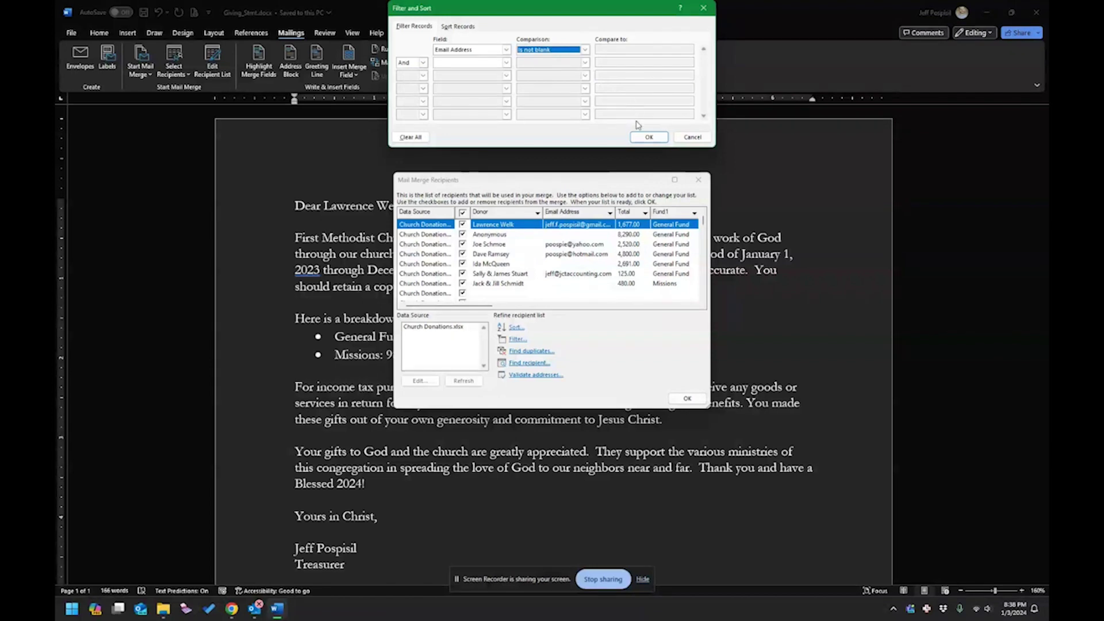
{"action": "left_click", "coordinate": [648, 136]}
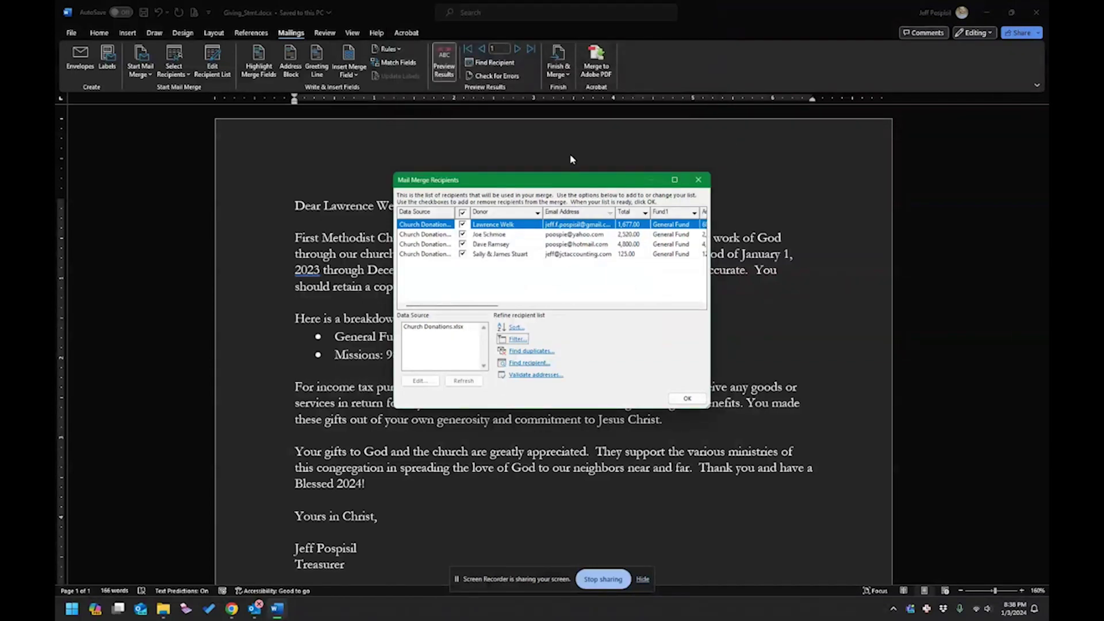
Check the email addresses of the four remaining donors and accept the filtered list.
{"action": "left_click", "coordinate": [698, 399]}
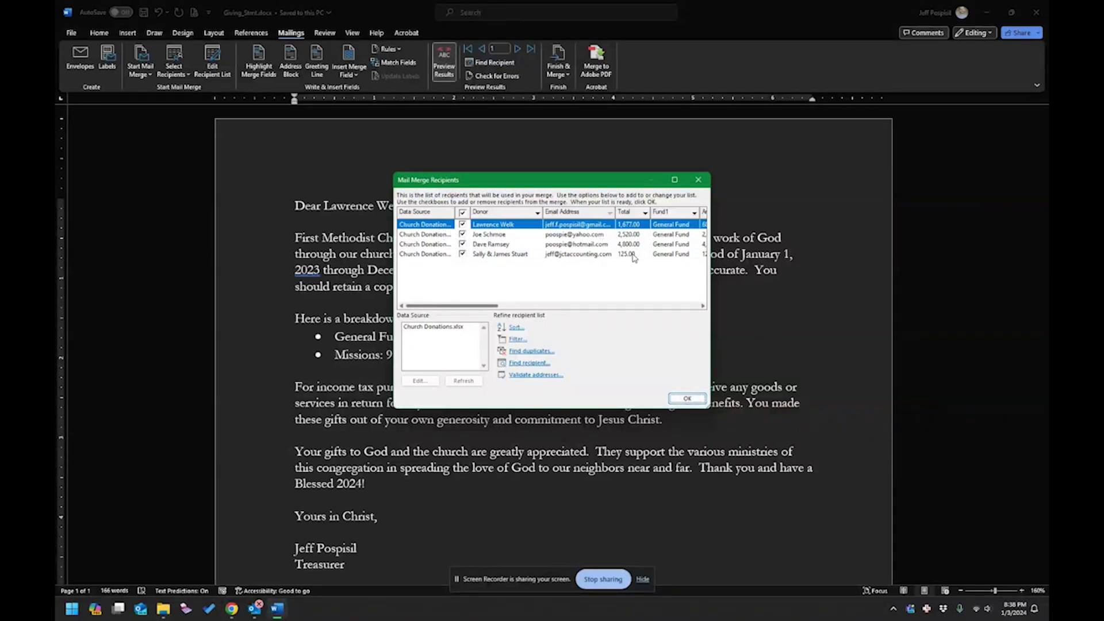
{"action": "left_click", "coordinate": [610, 213]}
{"action": "left_click", "coordinate": [611, 213]}
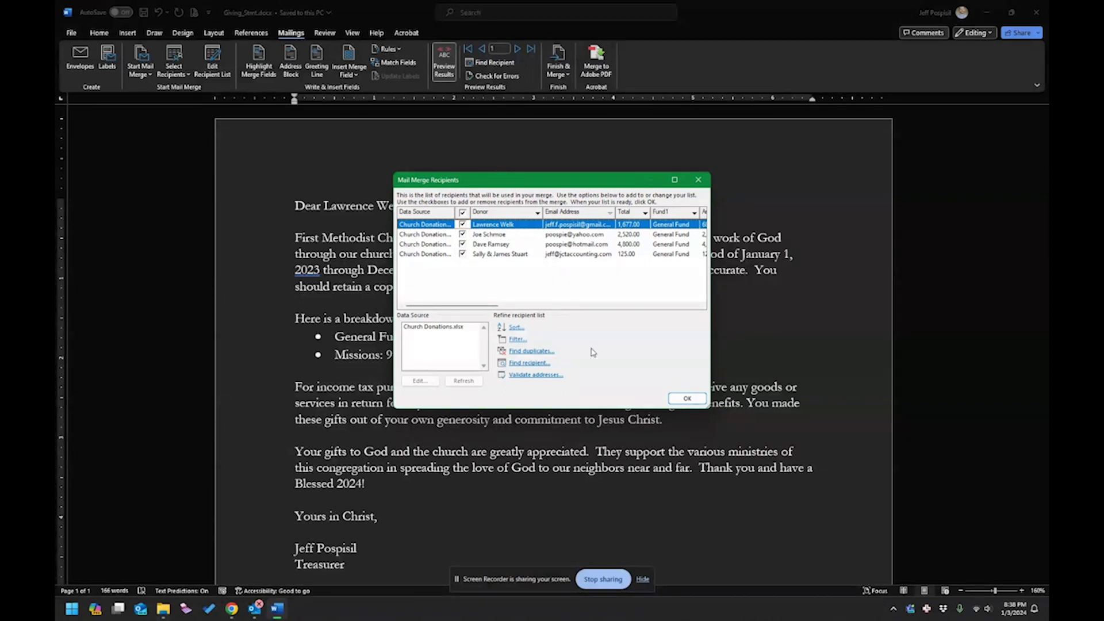
{"action": "left_click", "coordinate": [685, 399]}
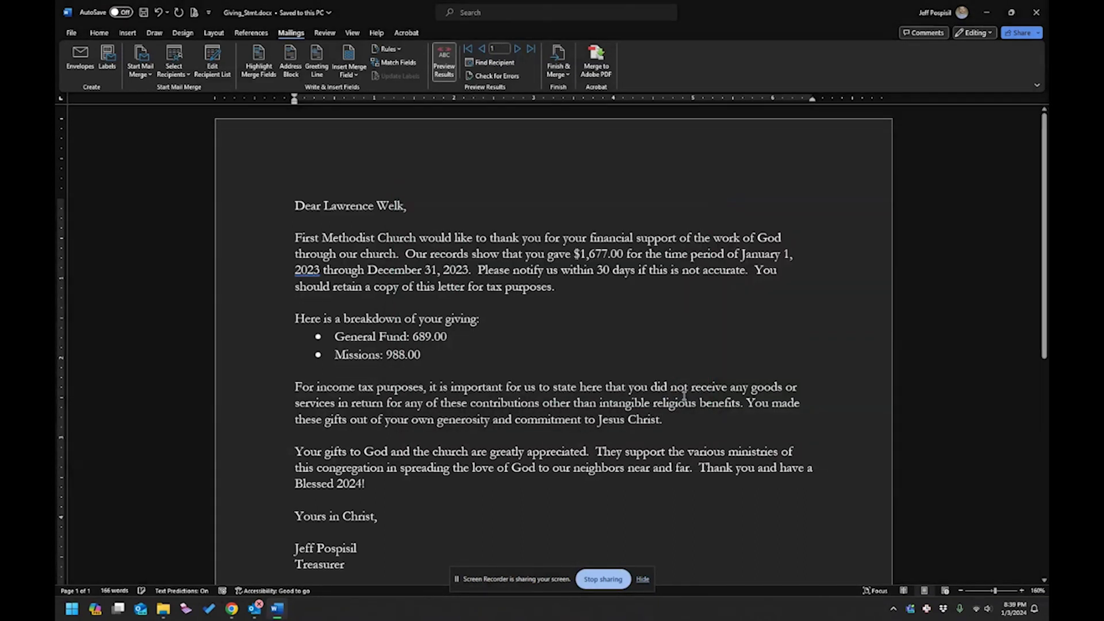
Preview each filtered donor's letter, return to the first, and open Merge to Adobe PDF.
{"action": "left_click", "coordinate": [518, 48]}
{"action": "left_click", "coordinate": [518, 49]}
{"action": "left_click", "coordinate": [518, 49]}
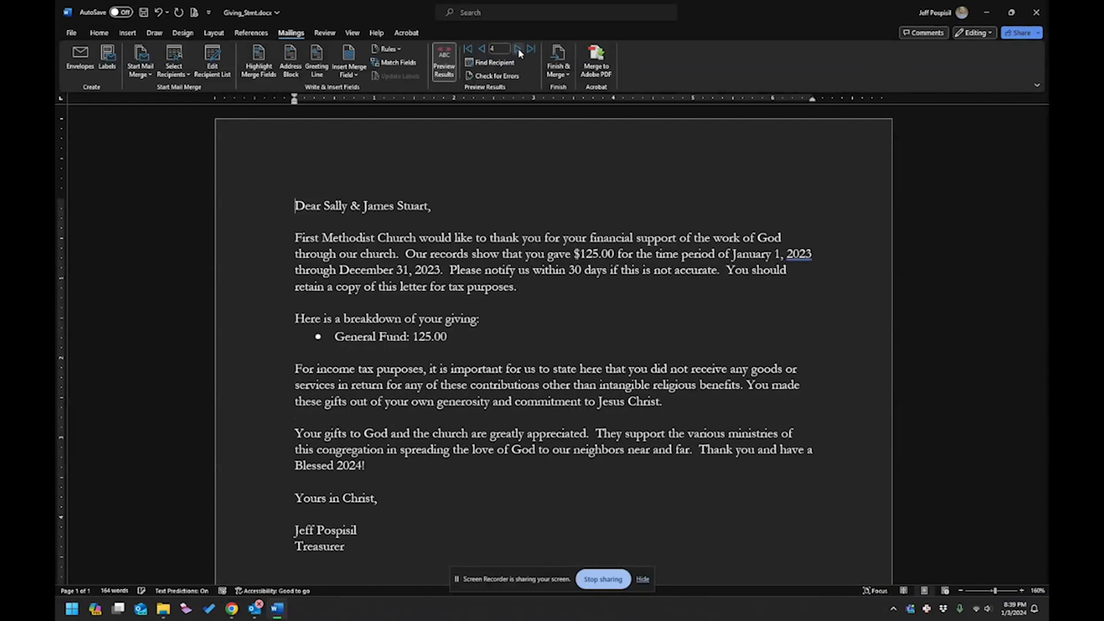
{"action": "left_click", "coordinate": [482, 49]}
{"action": "left_click", "coordinate": [482, 49]}
{"action": "left_click", "coordinate": [483, 49]}
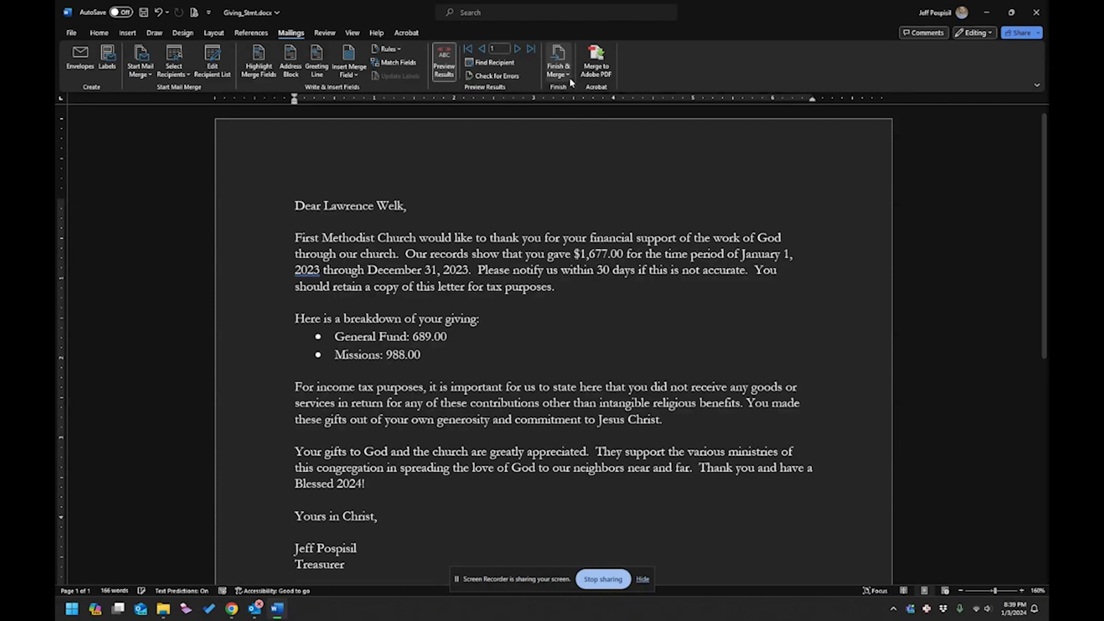
{"action": "left_click", "coordinate": [595, 61]}
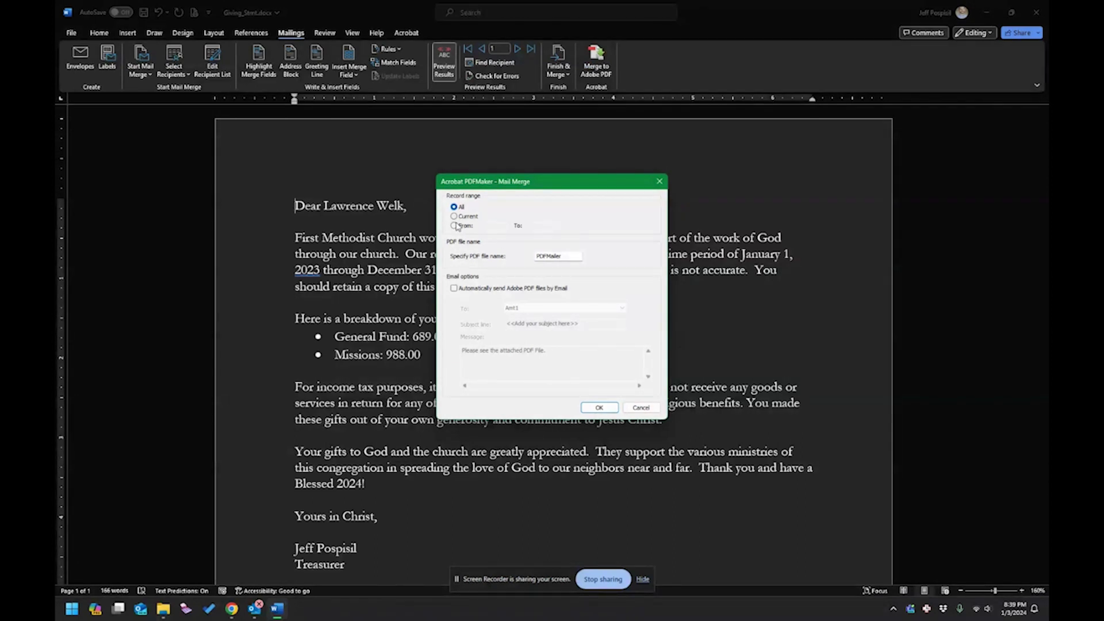
Set the PDF merge to records 1 to 4 with file name Giving_Stmt.
{"action": "left_click", "coordinate": [476, 230]}
{"action": "left_click", "coordinate": [485, 226]}
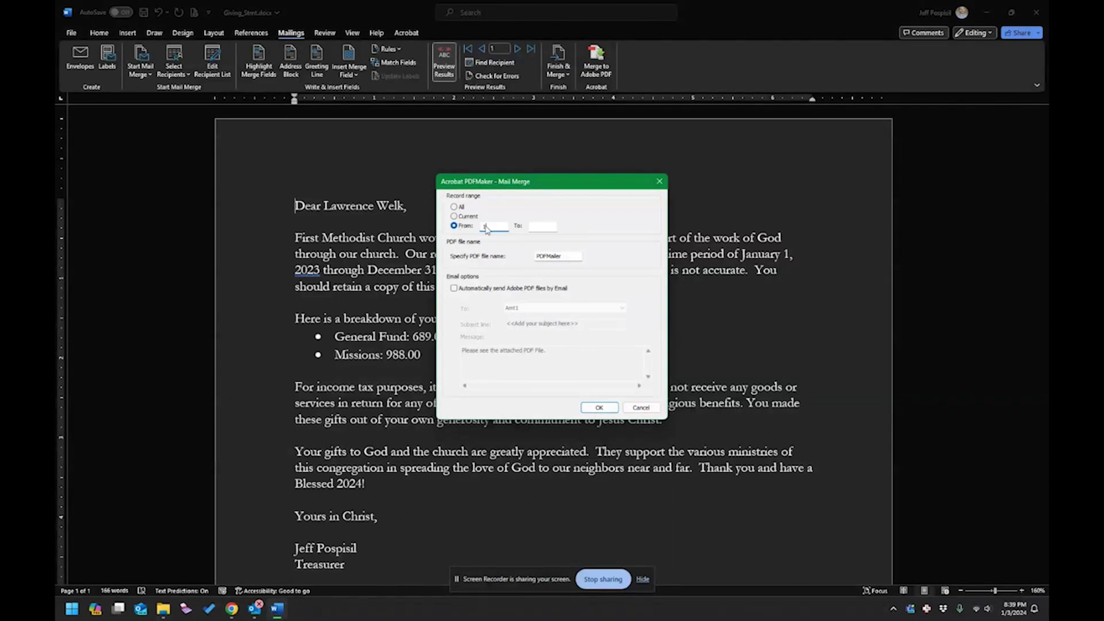
{"action": "key", "text": "Tab"}
{"action": "key", "text": "Tab"}
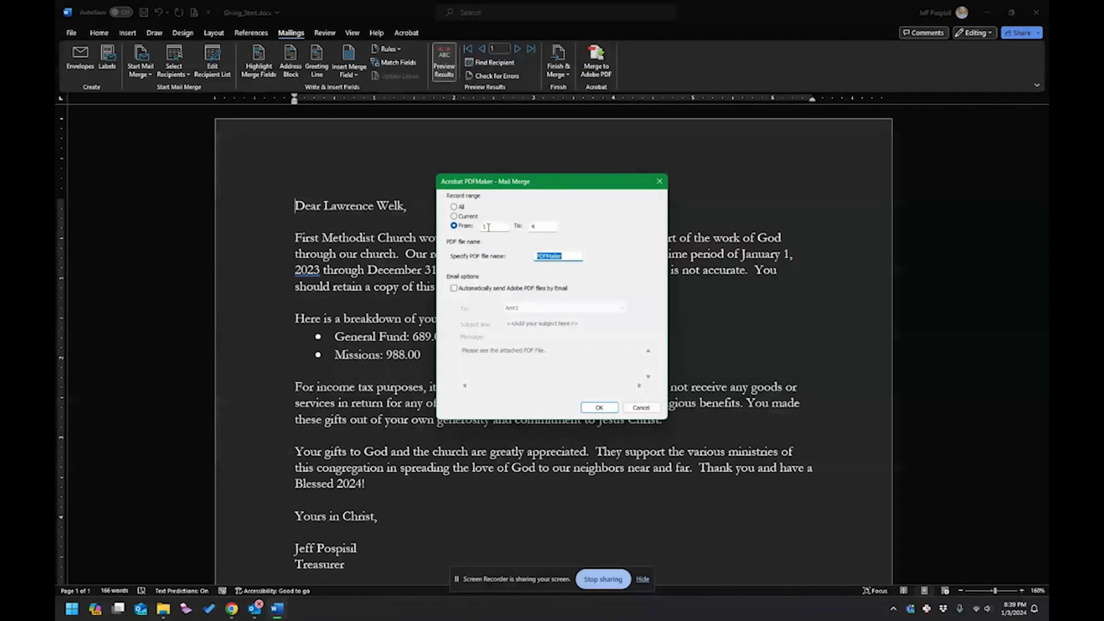
{"action": "type", "text": "Giving_Stmt"}
Email each PDF to Email_Address with subject 'First Methodist Giving' and start the merge.
{"action": "left_click", "coordinate": [476, 288]}
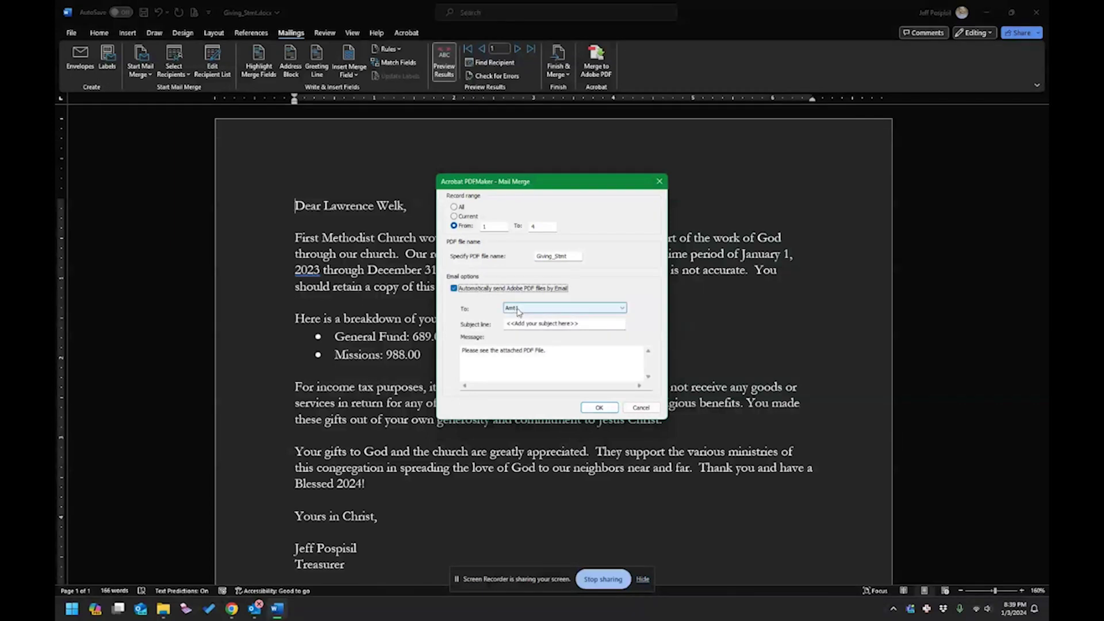
{"action": "left_click", "coordinate": [532, 311]}
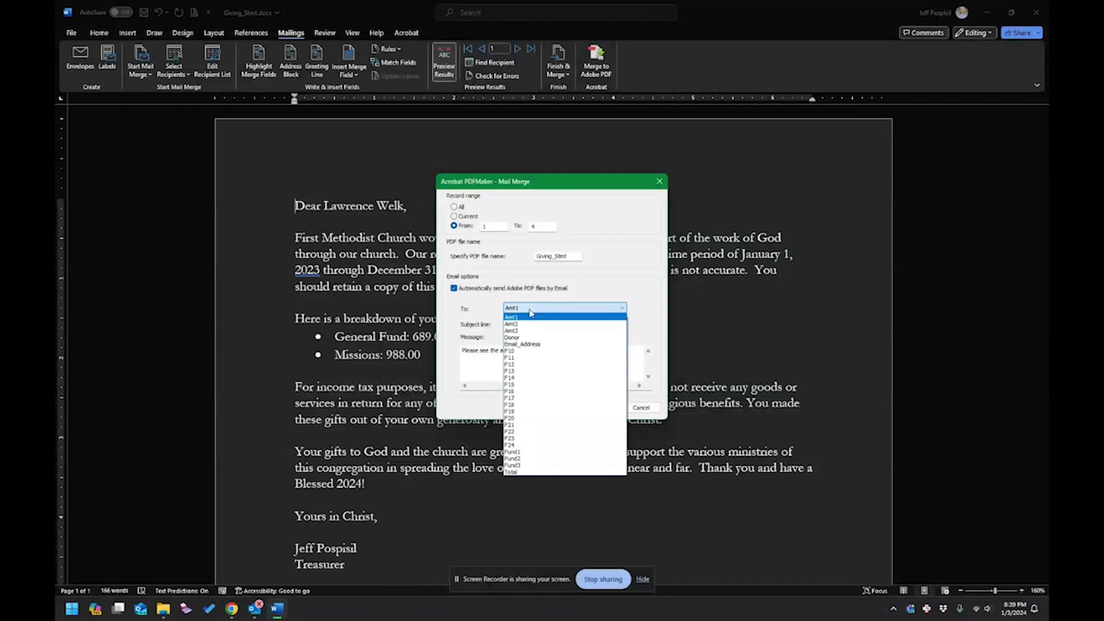
{"action": "left_click", "coordinate": [527, 344]}
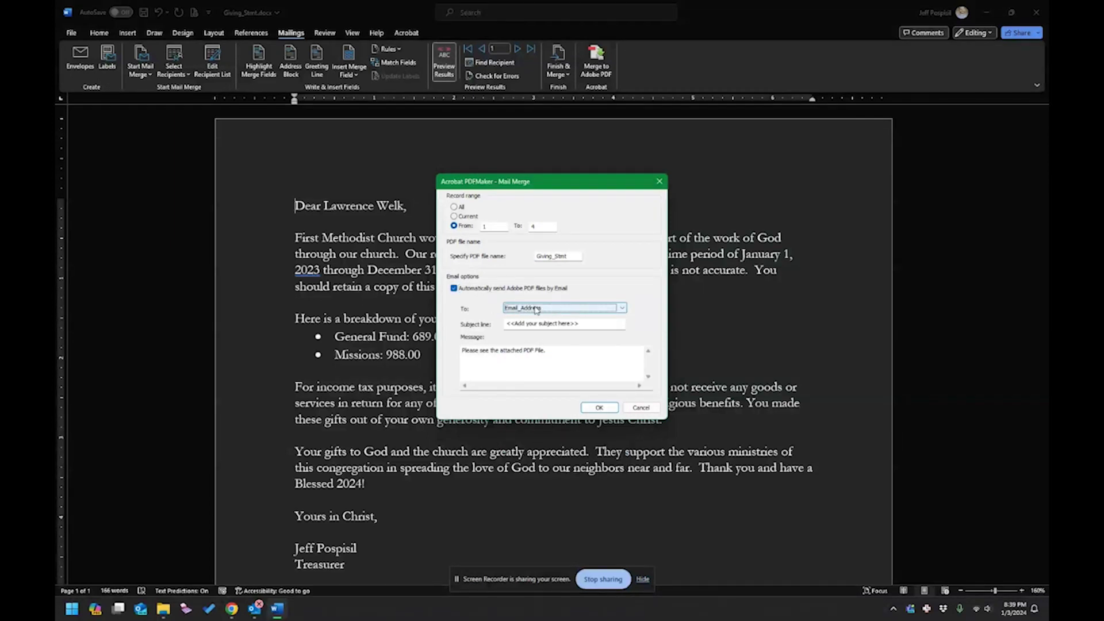
{"action": "key", "text": "Tab"}
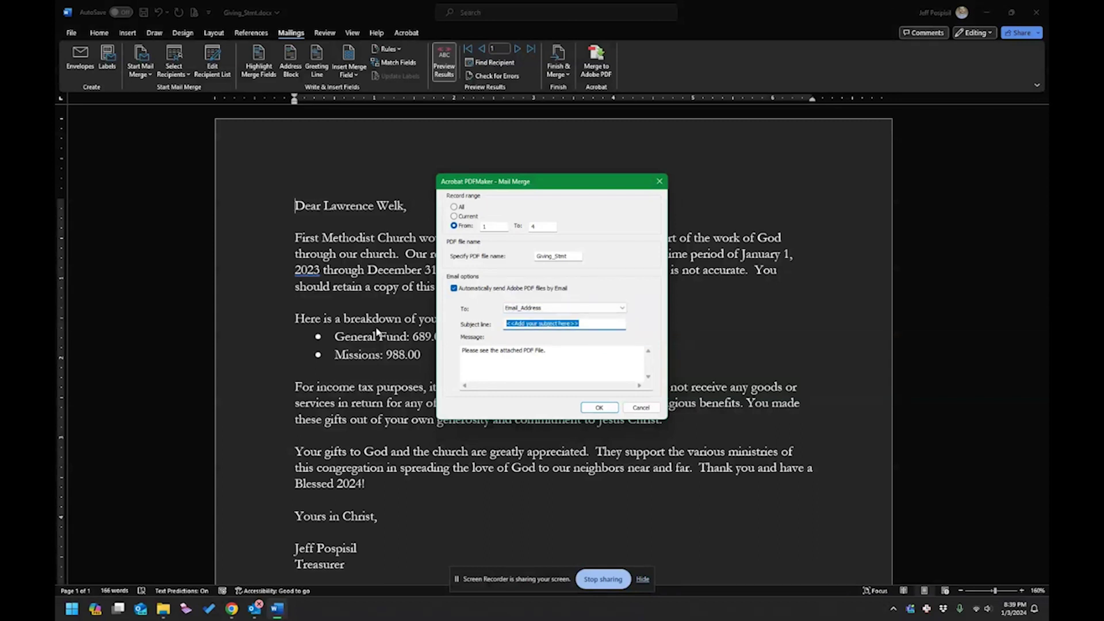
{"action": "type", "text": "Pirst Methodist Giving"}
{"action": "left_click", "coordinate": [574, 356]}
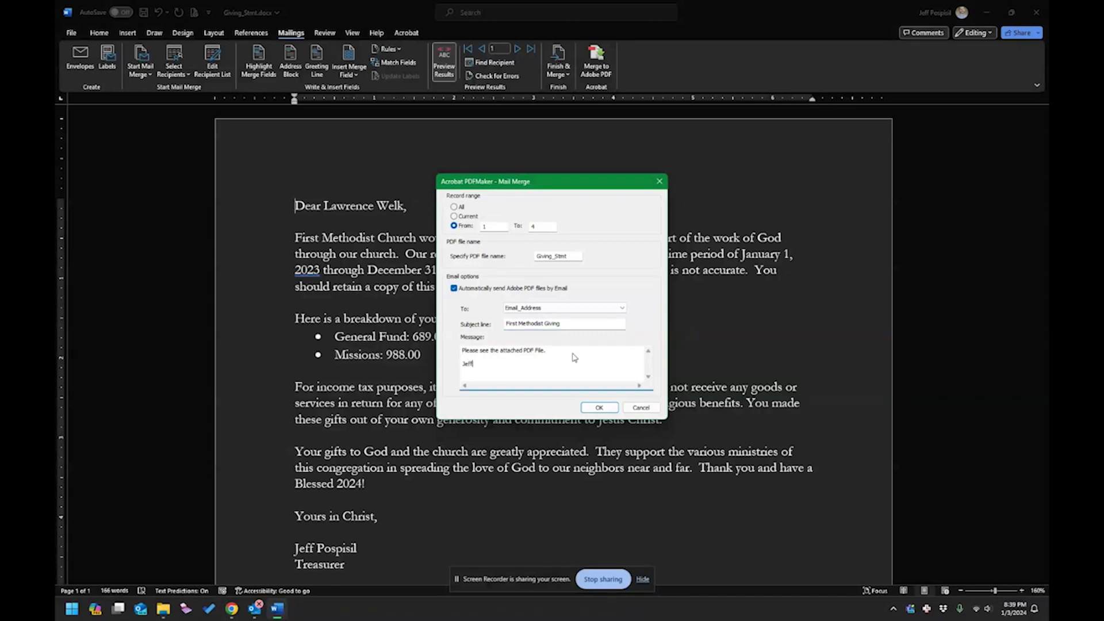
{"action": "left_click", "coordinate": [606, 408]}
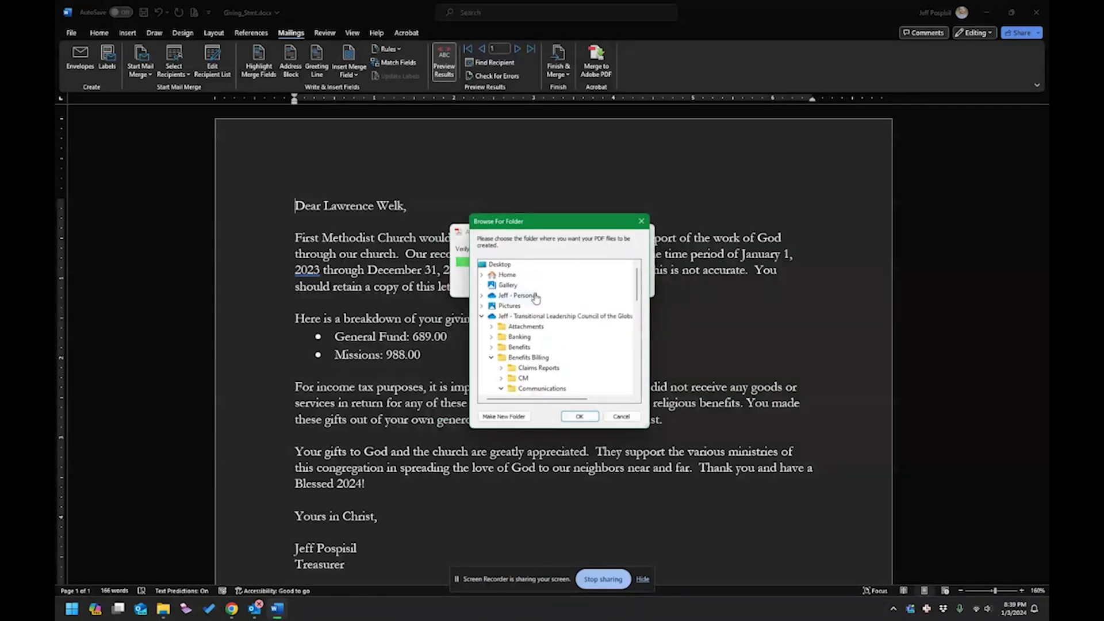
Save the merged PDFs to the Downloads folder and dismiss the 'Emails sent successfully' notice.
{"action": "scroll", "coordinate": [532, 299], "scroll_direction": "up", "scroll_amount": 2}
{"action": "scroll", "coordinate": [513, 334], "scroll_direction": "down", "scroll_amount": 9}
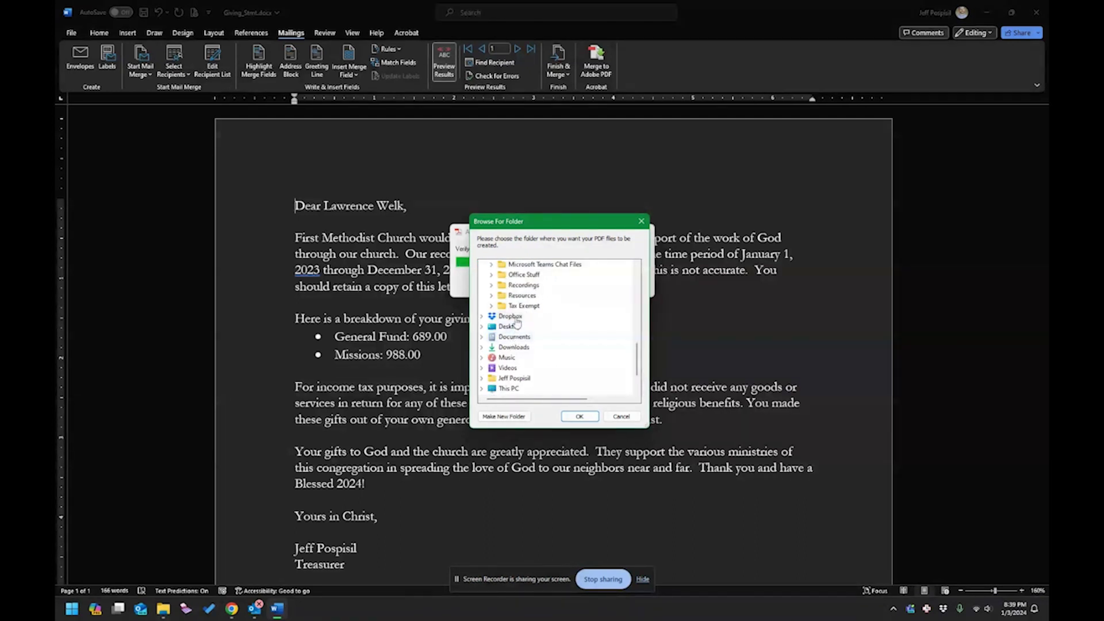
{"action": "left_click", "coordinate": [510, 317]}
{"action": "scroll", "coordinate": [513, 315], "scroll_direction": "down", "scroll_amount": 3}
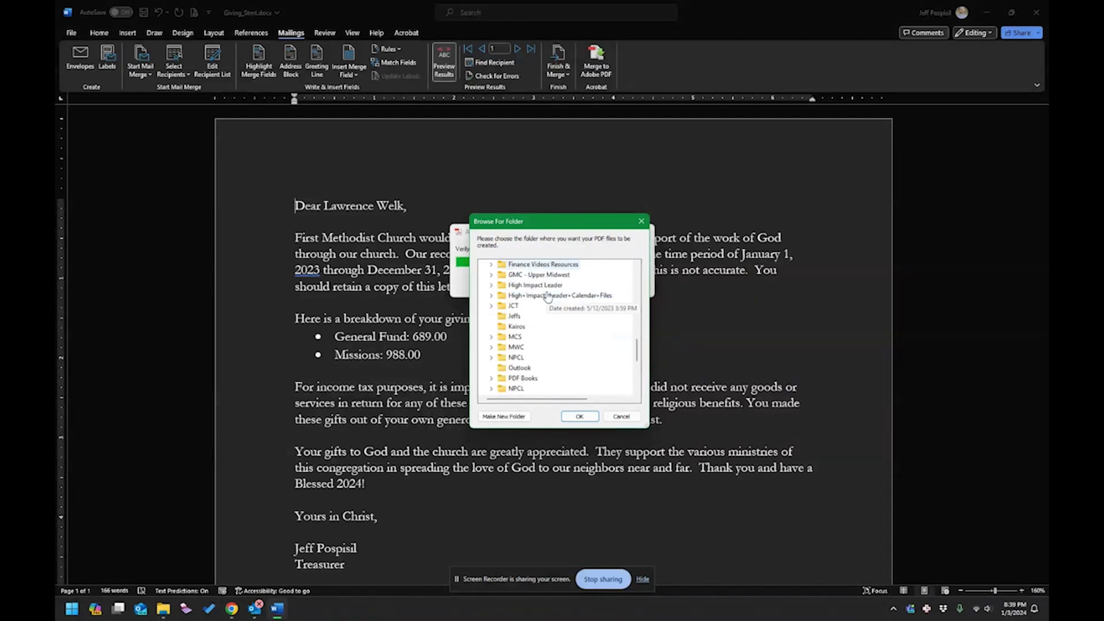
{"action": "scroll", "coordinate": [513, 315], "scroll_direction": "down", "scroll_amount": 10}
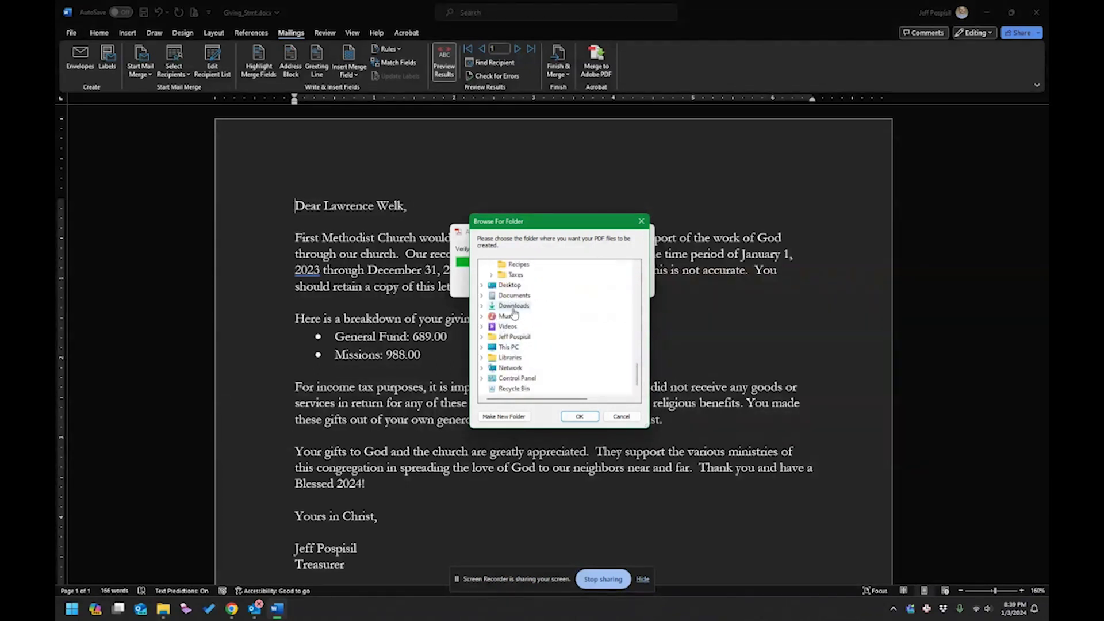
{"action": "left_click", "coordinate": [513, 306]}
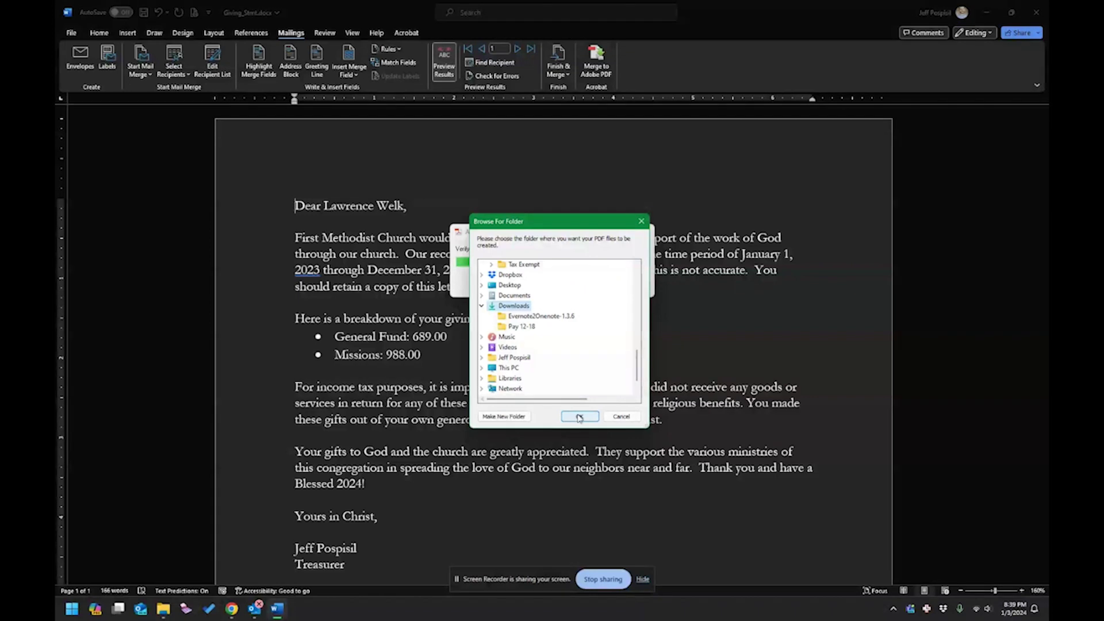
{"action": "left_click", "coordinate": [579, 417]}
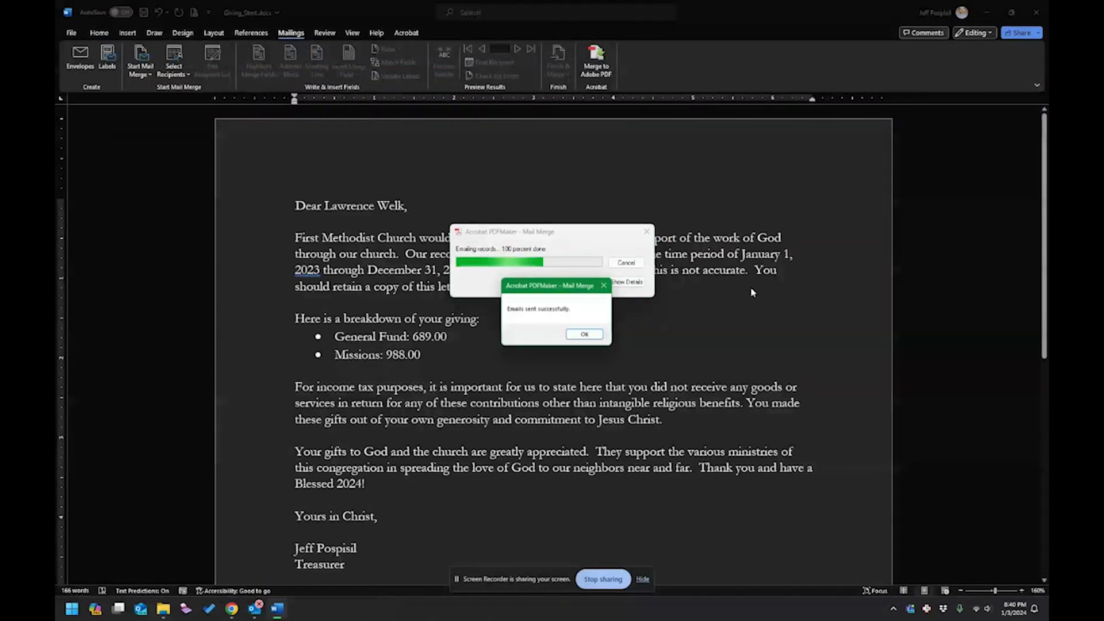
{"action": "left_click", "coordinate": [583, 334]}
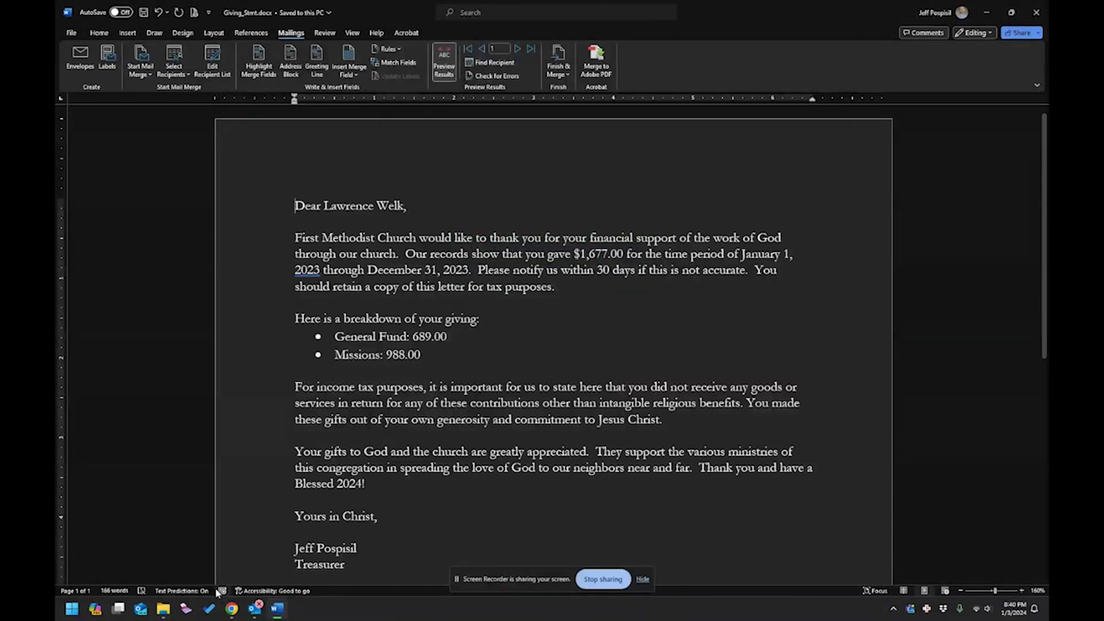
Open the first giving message in Outlook's Outbox and view its Giving_Stmt.pdf attachment.
{"action": "left_click", "coordinate": [275, 609]}
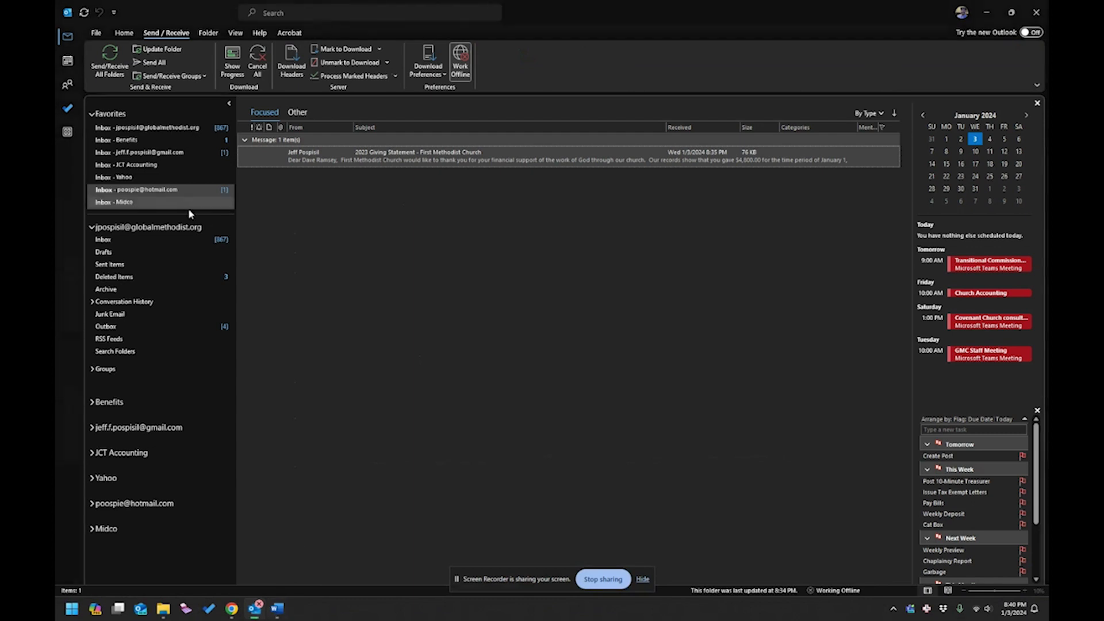
{"action": "left_click", "coordinate": [135, 326]}
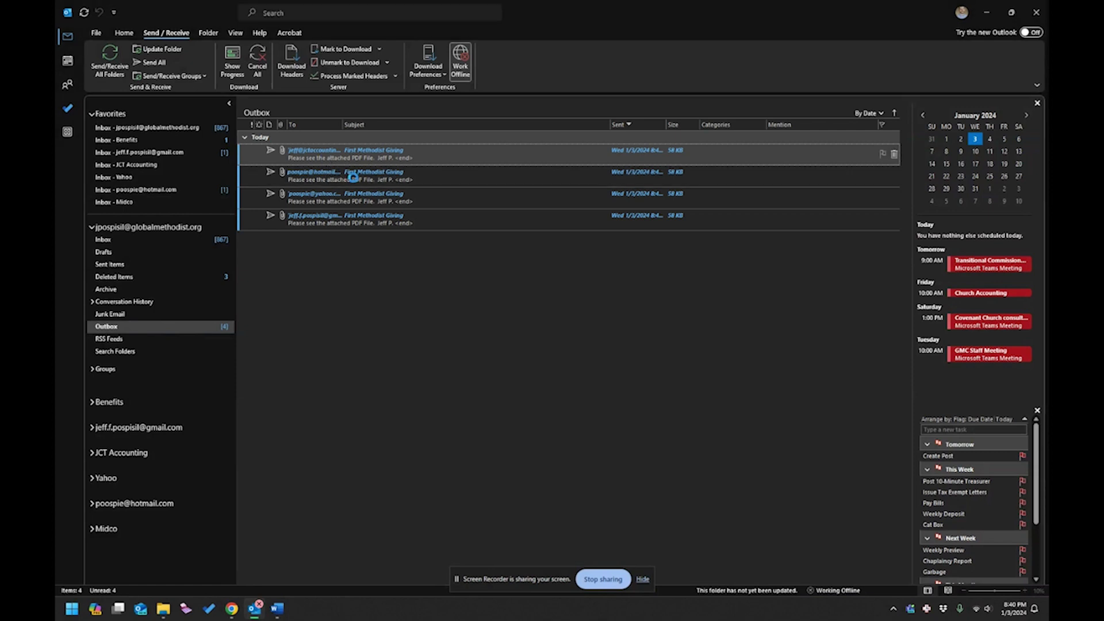
{"action": "double_click", "coordinate": [328, 154]}
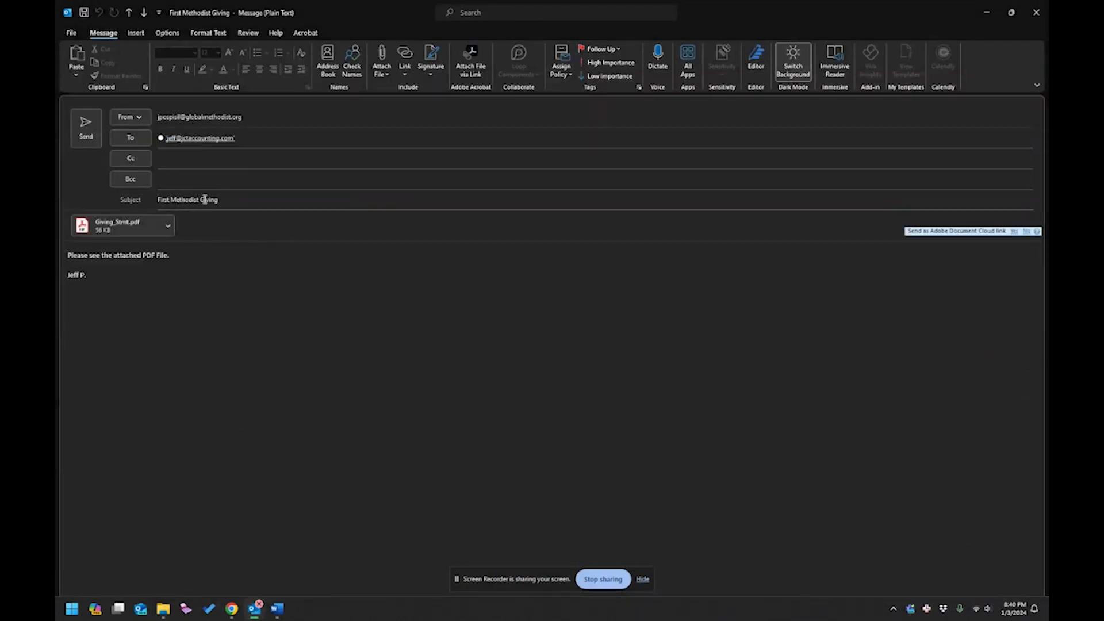
{"action": "double_click", "coordinate": [118, 230]}
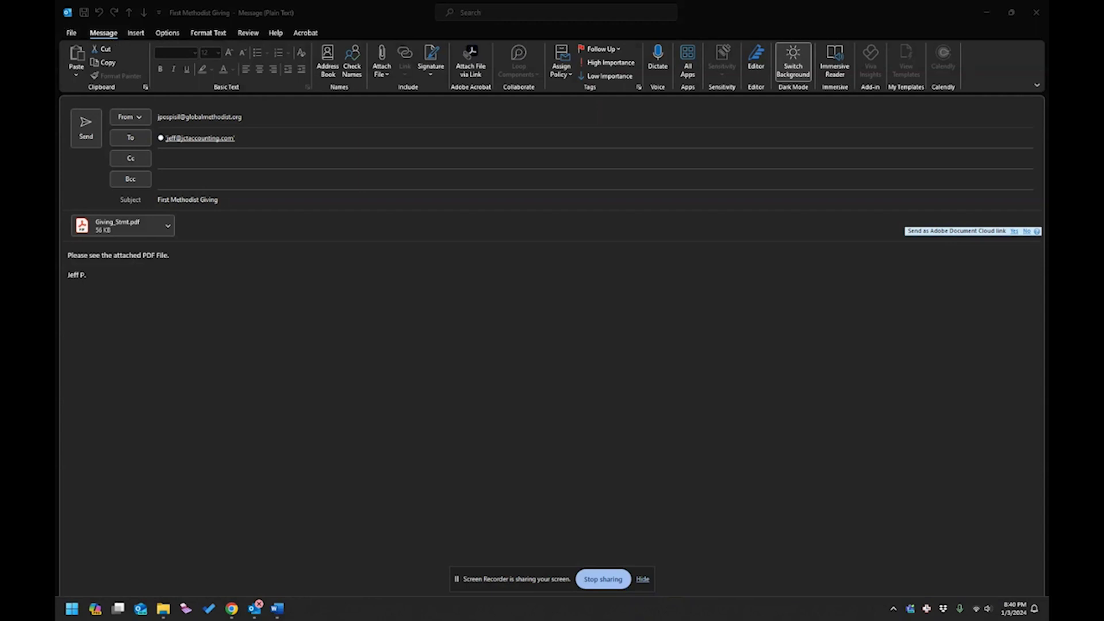
{"action": "left_click", "coordinate": [81, 276]}
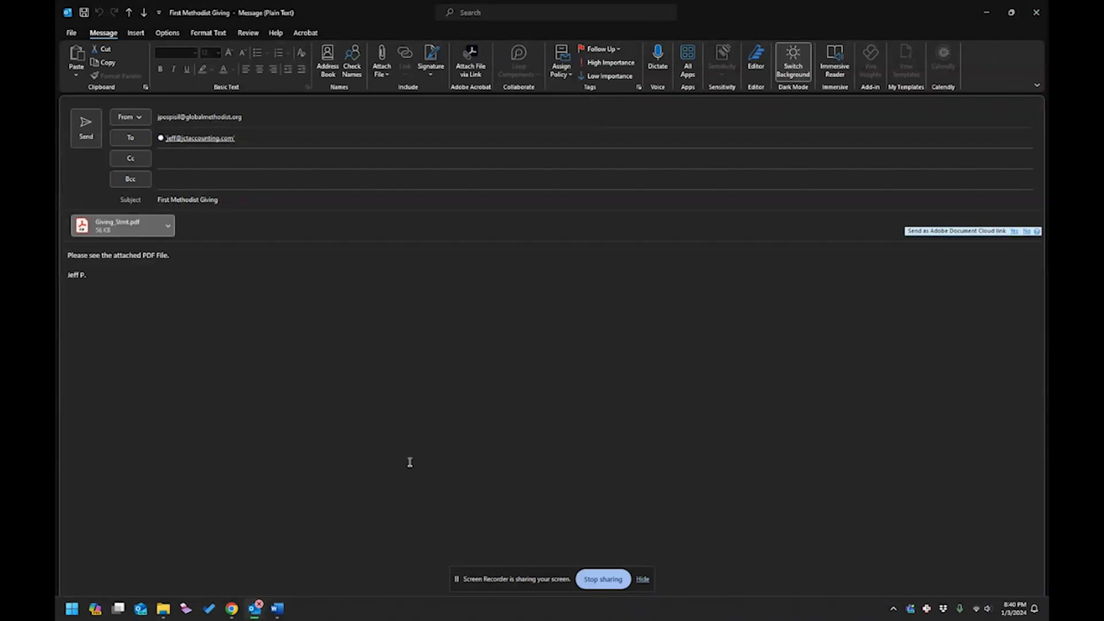
Close Word and show the Downloads folder with Giving_Stmt141 to Giving_Stmt144.
{"action": "left_click", "coordinate": [278, 608]}
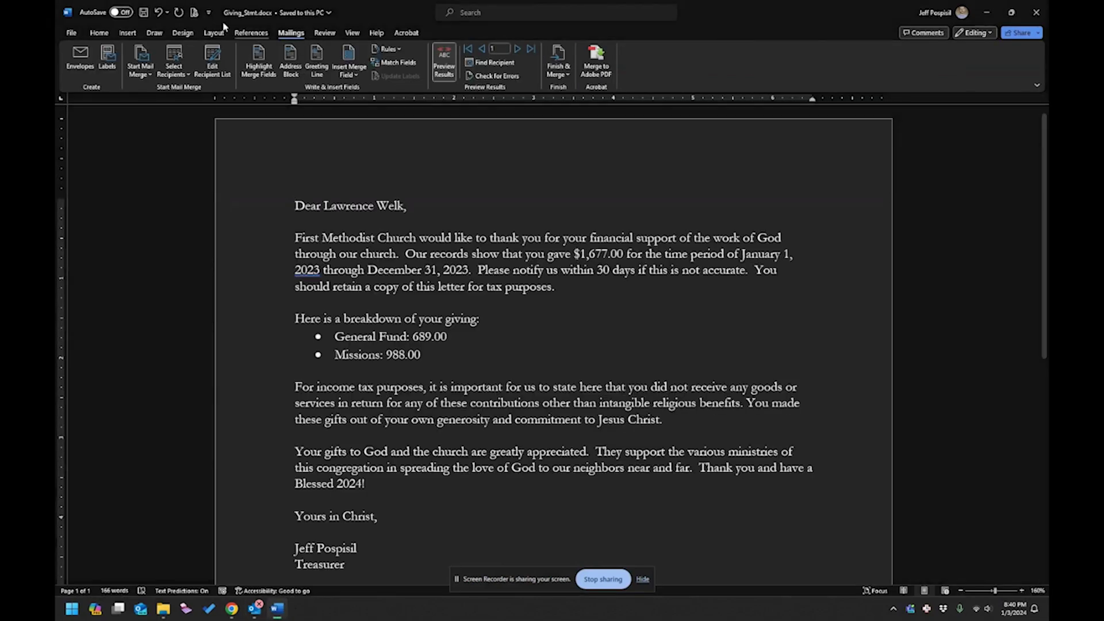
{"action": "left_click", "coordinate": [1036, 12]}
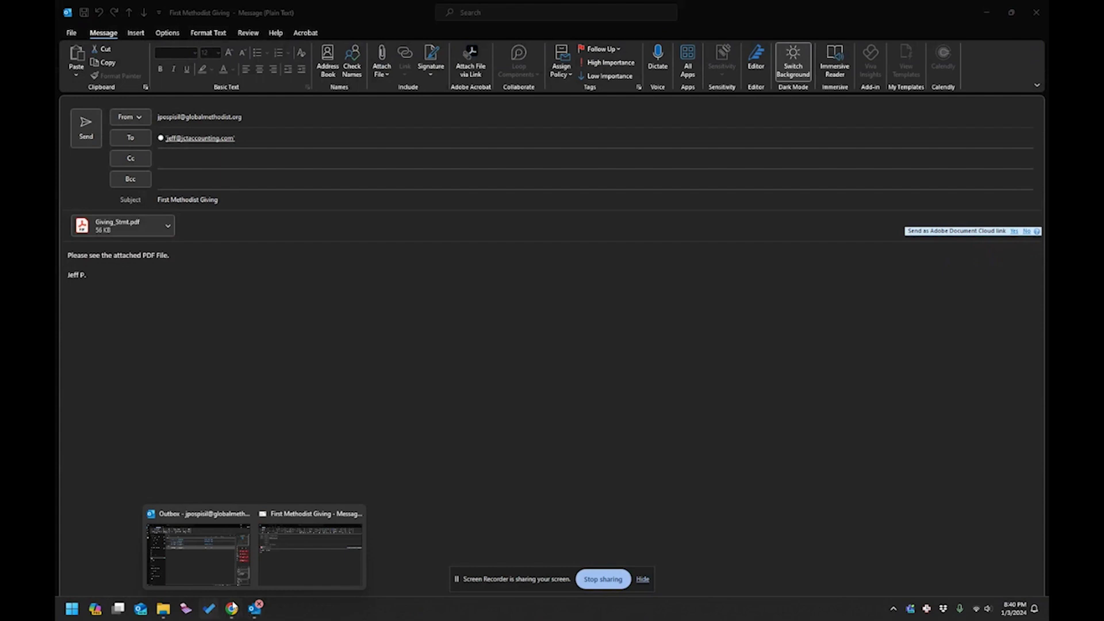
{"action": "left_click", "coordinate": [163, 608]}
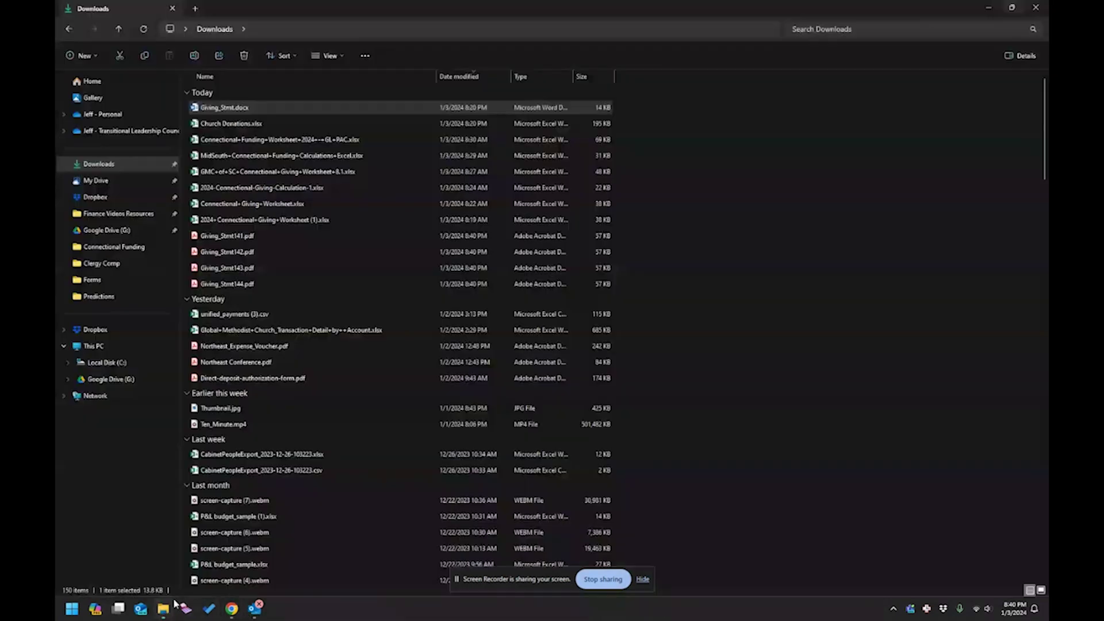
{"action": "left_click", "coordinate": [240, 129]}
{"action": "double_click", "coordinate": [241, 128]}
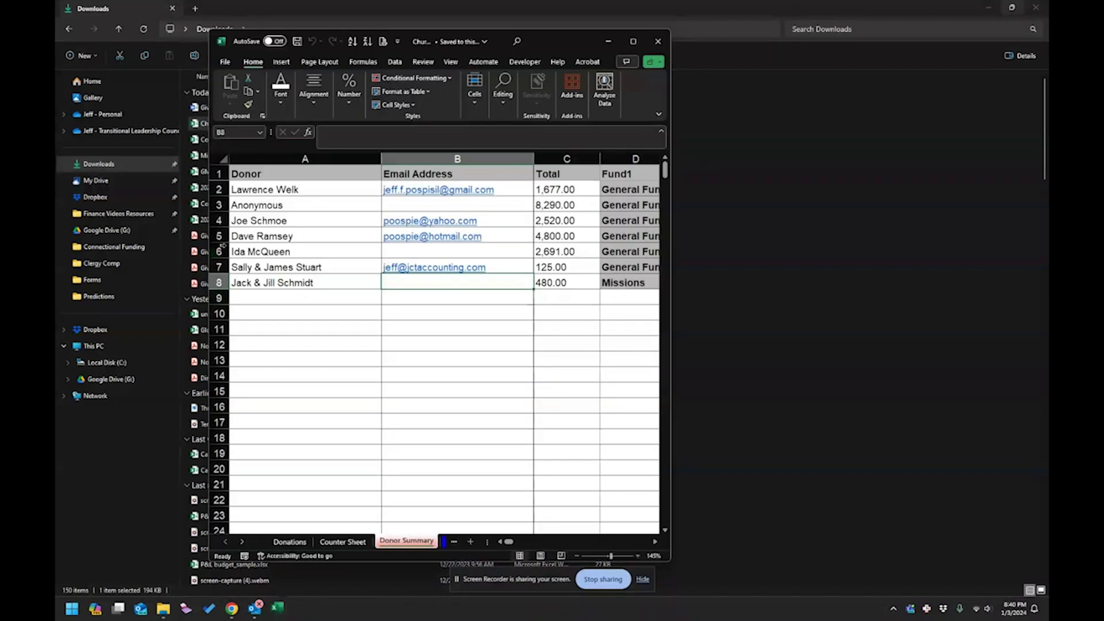
{"action": "left_click", "coordinate": [308, 260]}
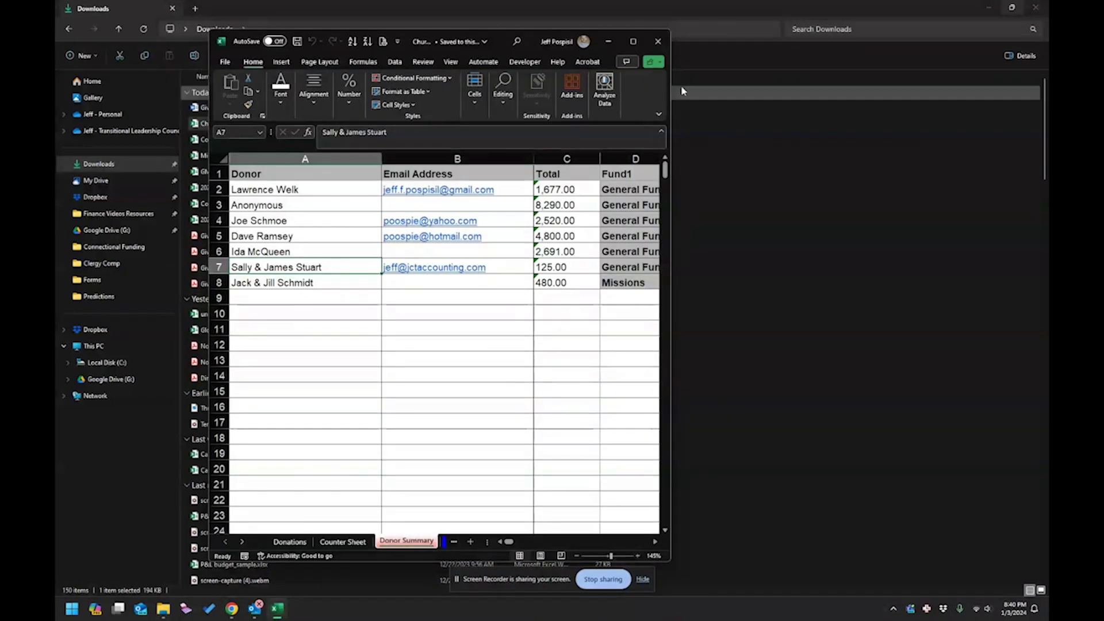
{"action": "left_click", "coordinate": [658, 41]}
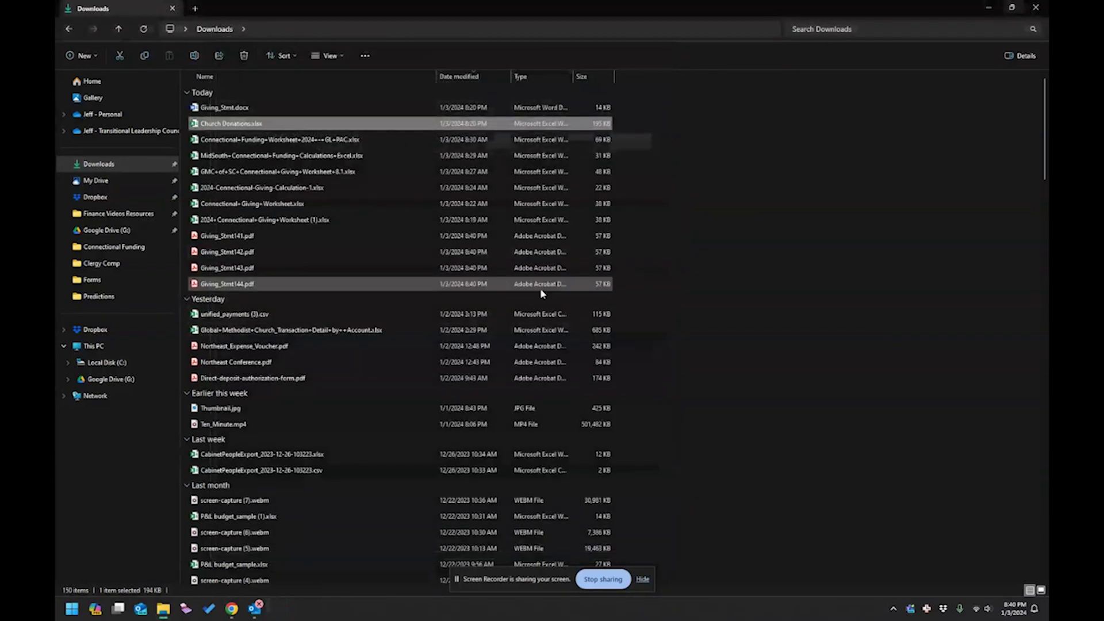
{"action": "mouse_move", "coordinate": [255, 608]}
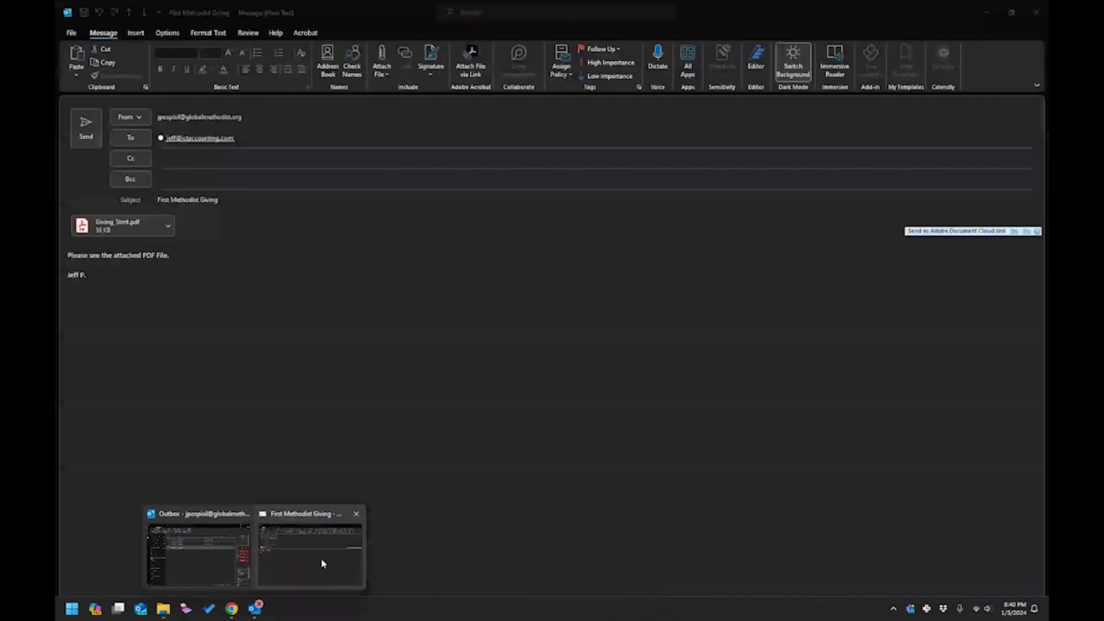
Send the First Methodist Giving message and turn off Work Offline so queued mail goes out.
{"action": "left_click", "coordinate": [304, 564]}
{"action": "left_click", "coordinate": [90, 118]}
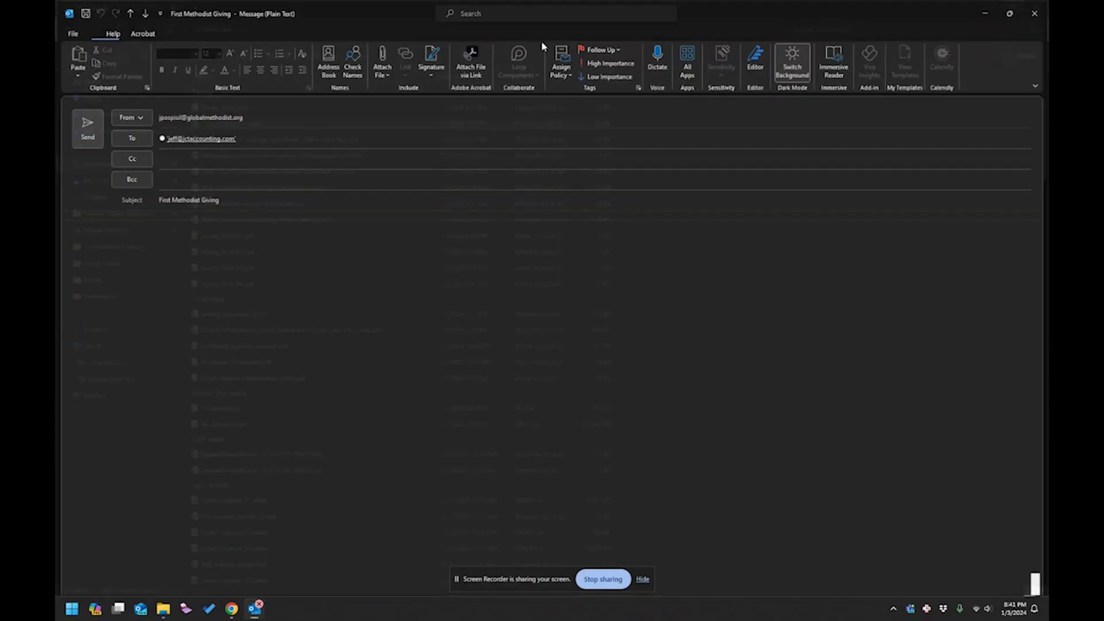
{"action": "left_click", "coordinate": [255, 608]}
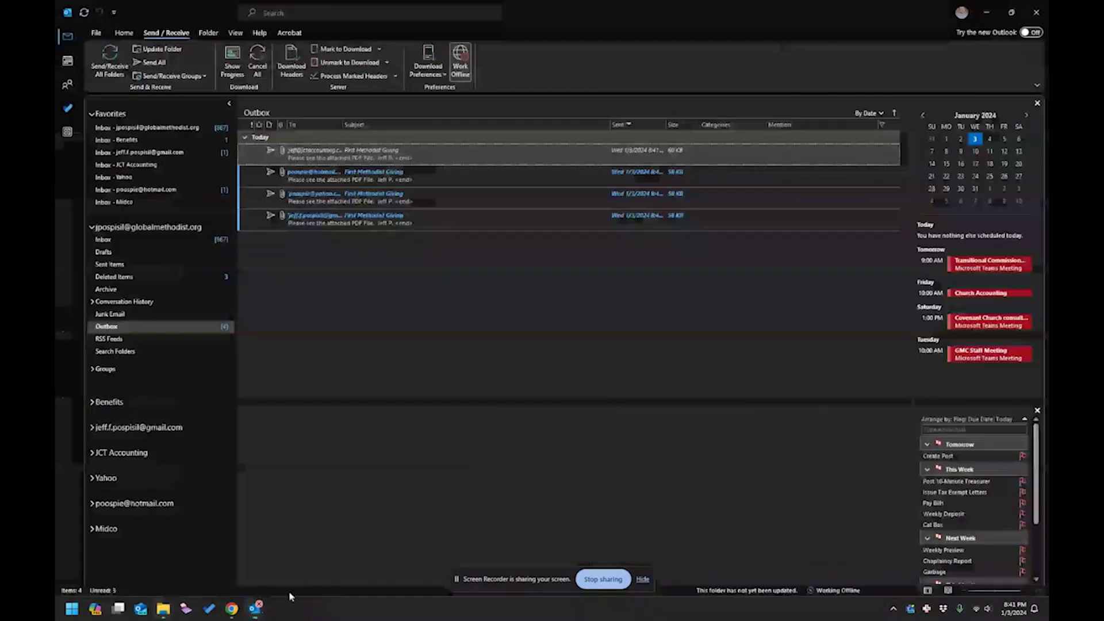
{"action": "left_click", "coordinate": [459, 62]}
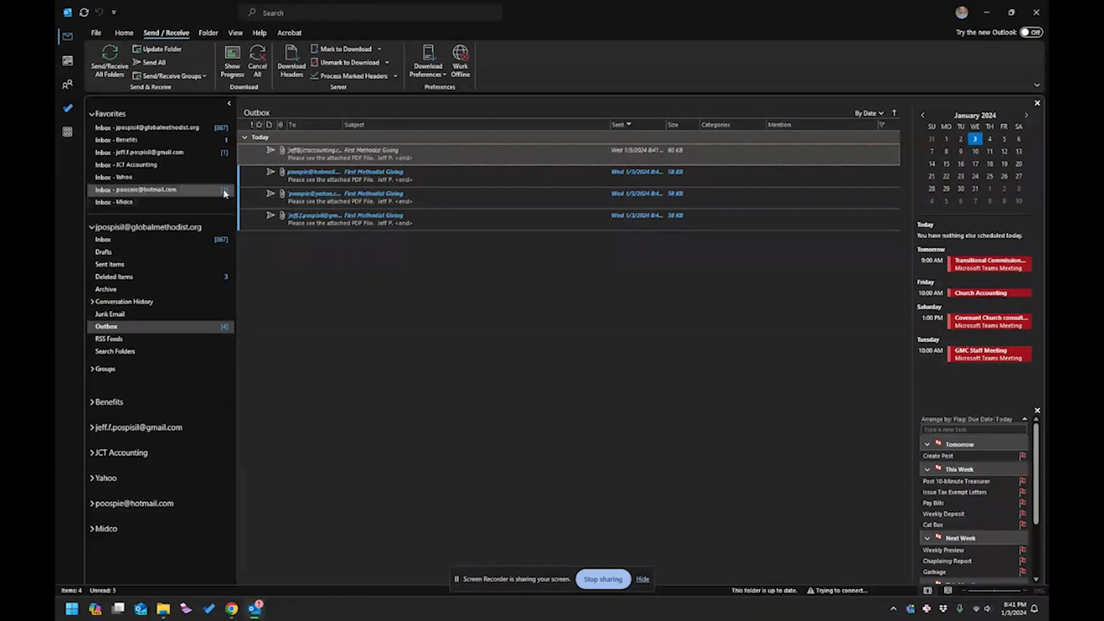
Sync the Hotmail inbox and open the newly arrived First Methodist Giving message.
{"action": "left_click", "coordinate": [179, 190]}
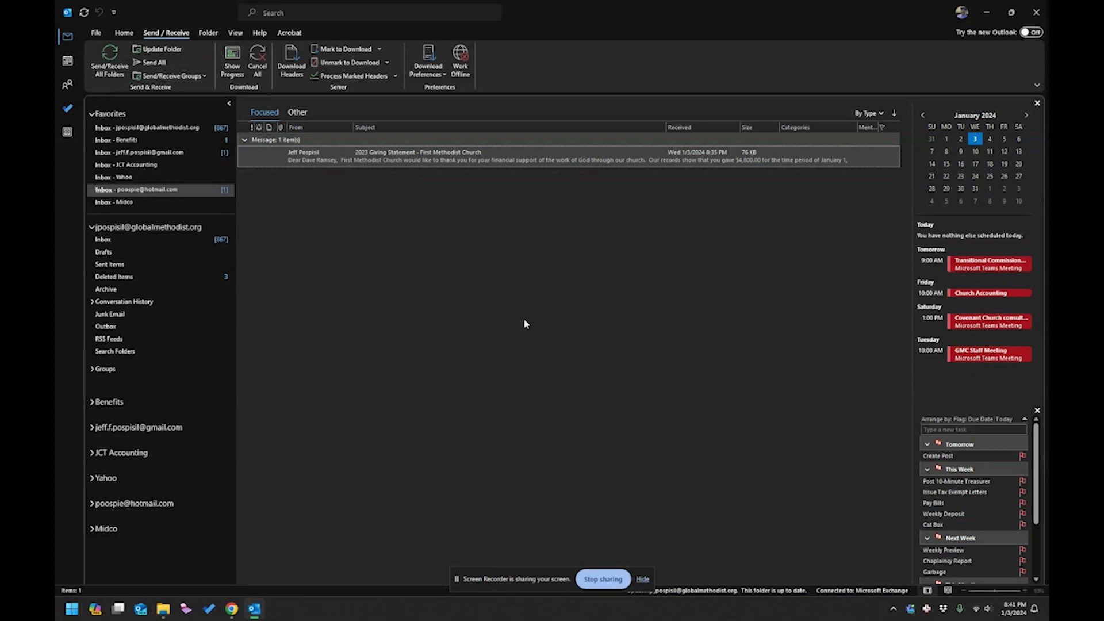
{"action": "left_click", "coordinate": [109, 60]}
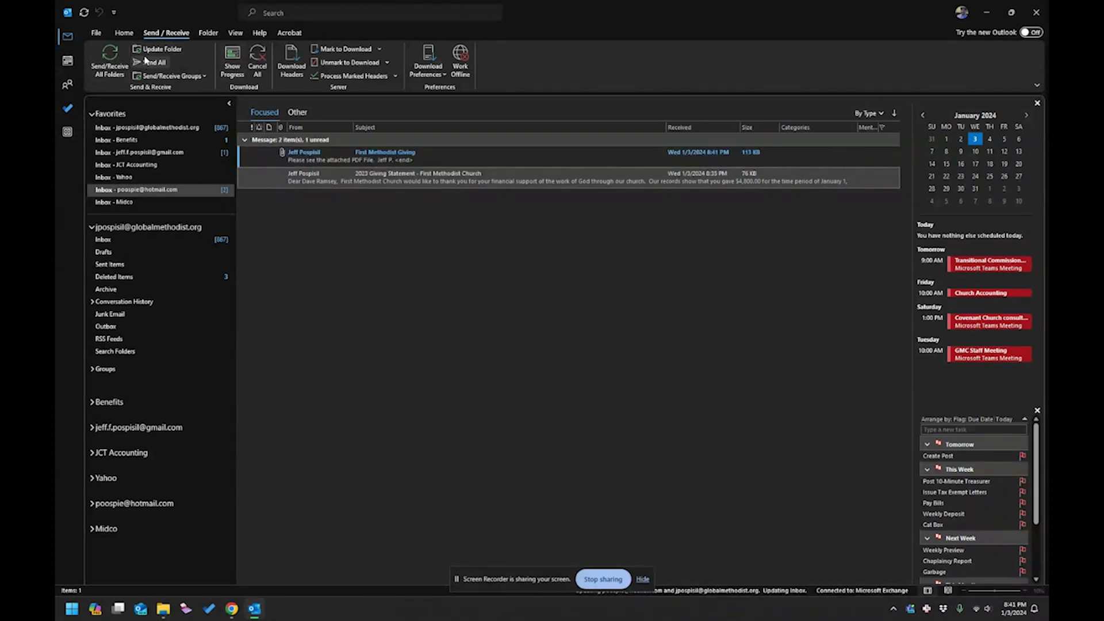
{"action": "left_click", "coordinate": [381, 153]}
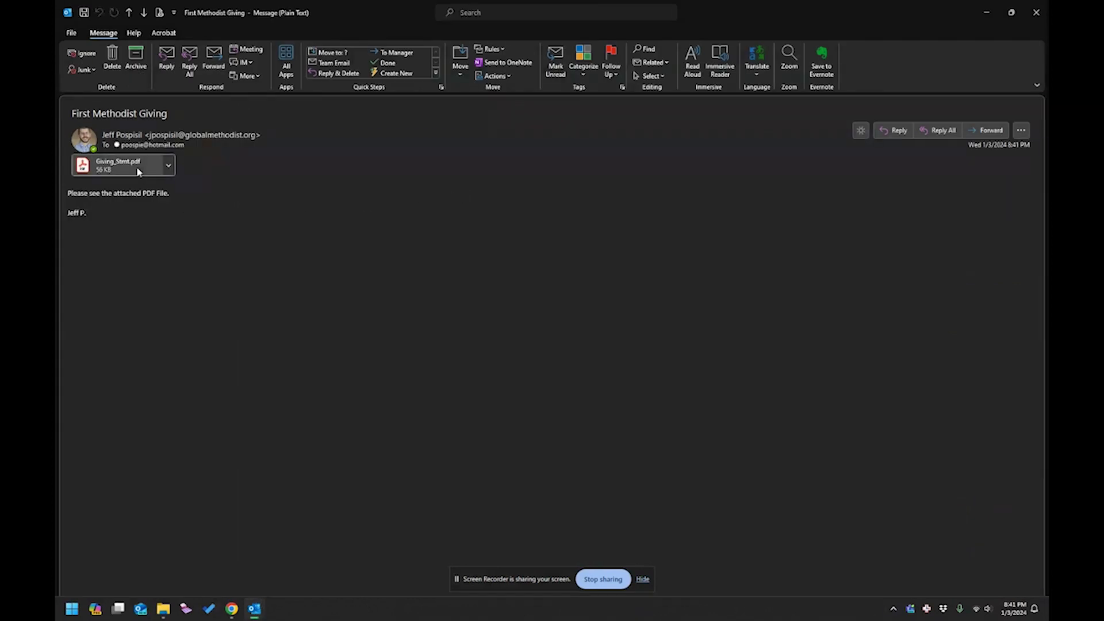
Check the Giving_Stmt.pdf attachment on the received message, then close the message window.
{"action": "left_click", "coordinate": [137, 166]}
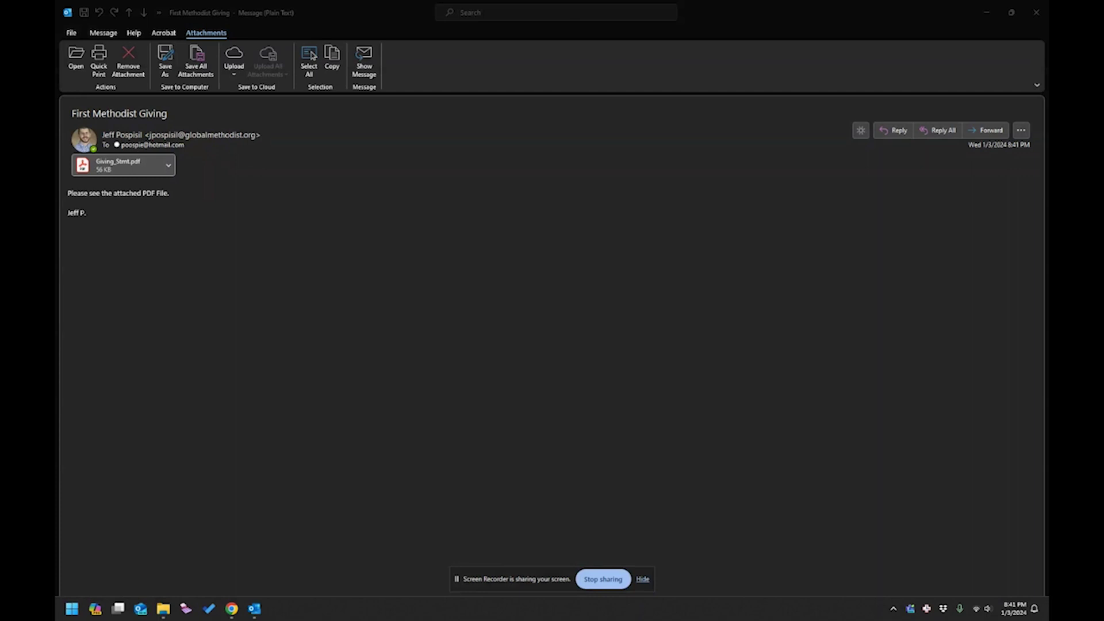
{"action": "left_click", "coordinate": [240, 220]}
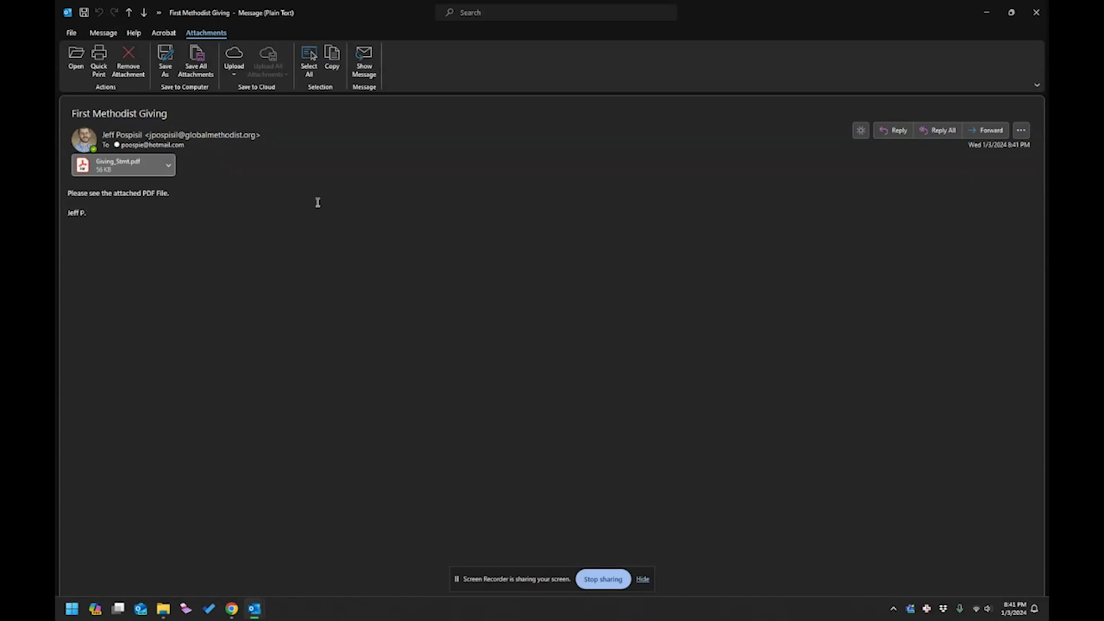
{"action": "left_click", "coordinate": [1036, 12]}
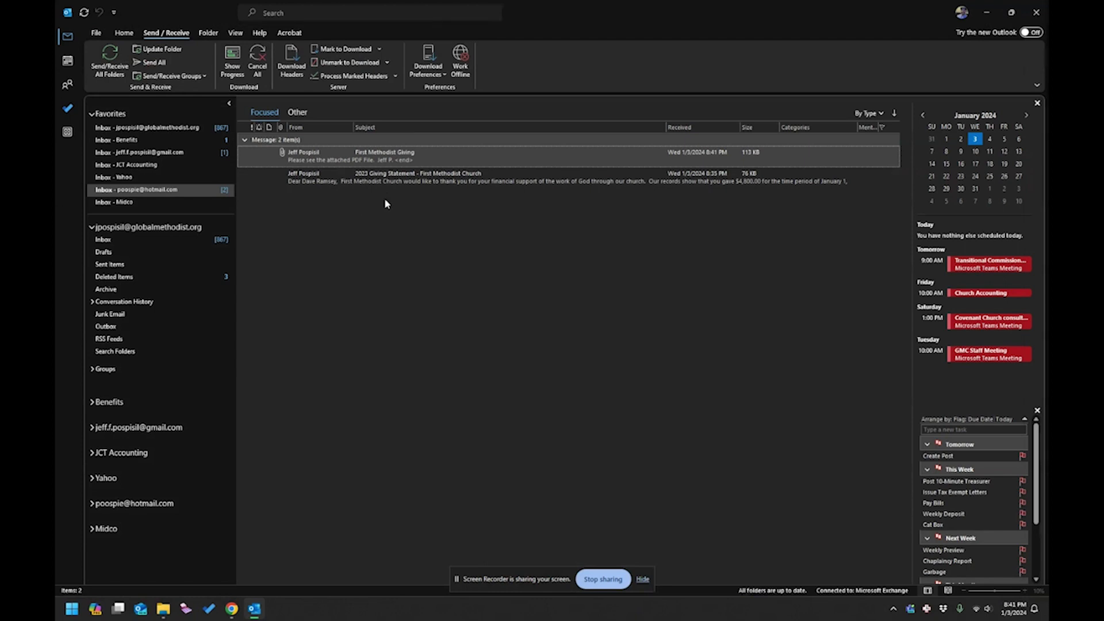
Look through the Yahoo and JCT Accounting inboxes, then Send/Receive All Folders to pull in the statement.
{"action": "left_click", "coordinate": [177, 179]}
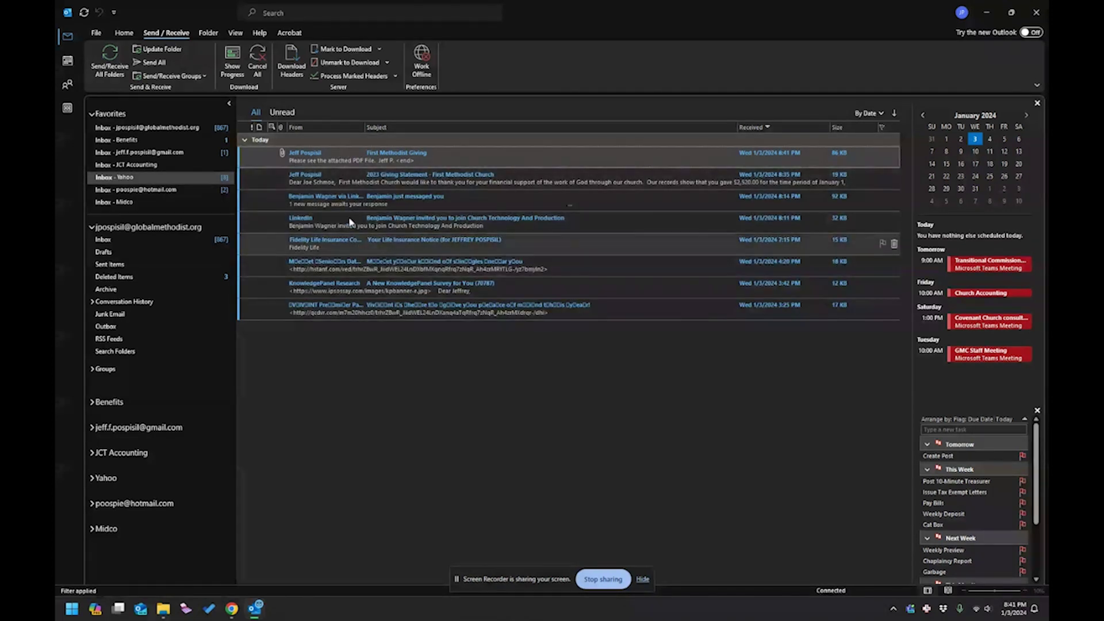
{"action": "left_click", "coordinate": [154, 166]}
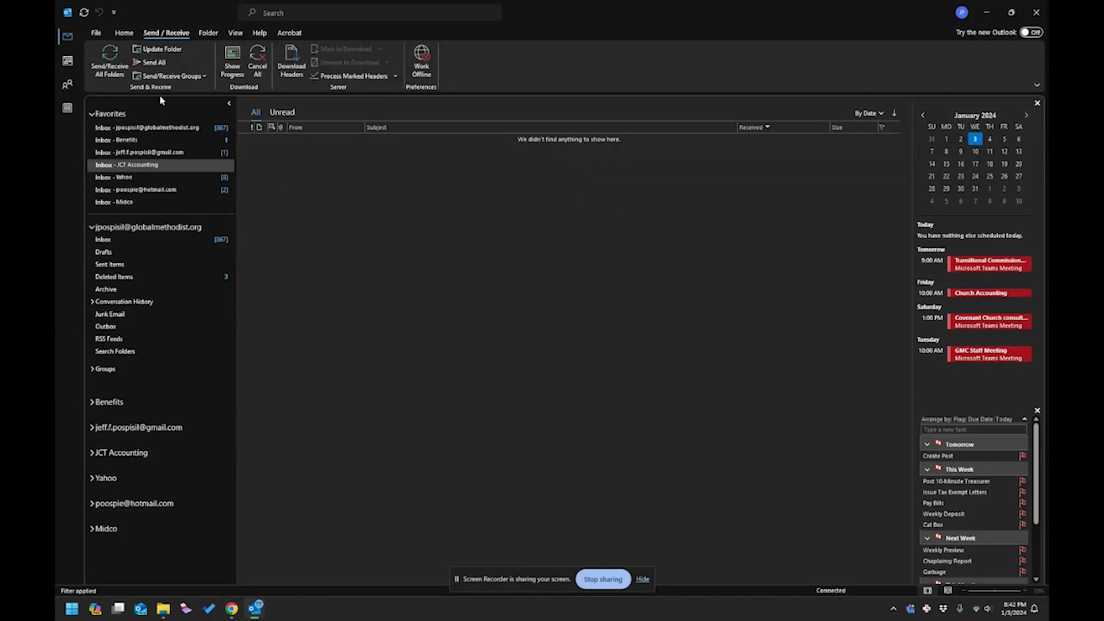
{"action": "left_click", "coordinate": [110, 58]}
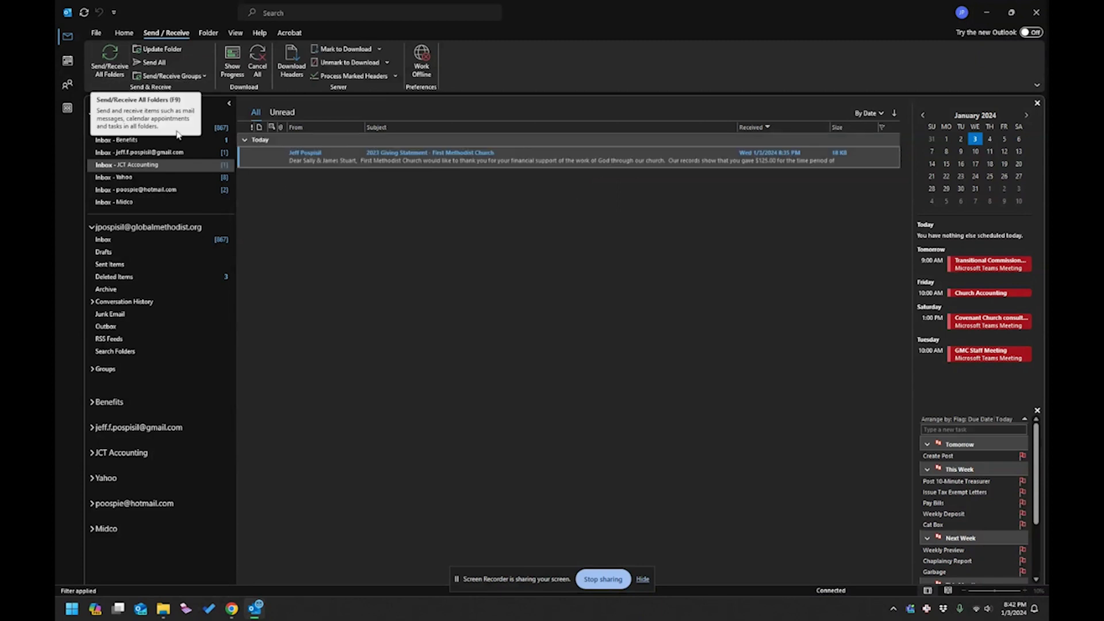